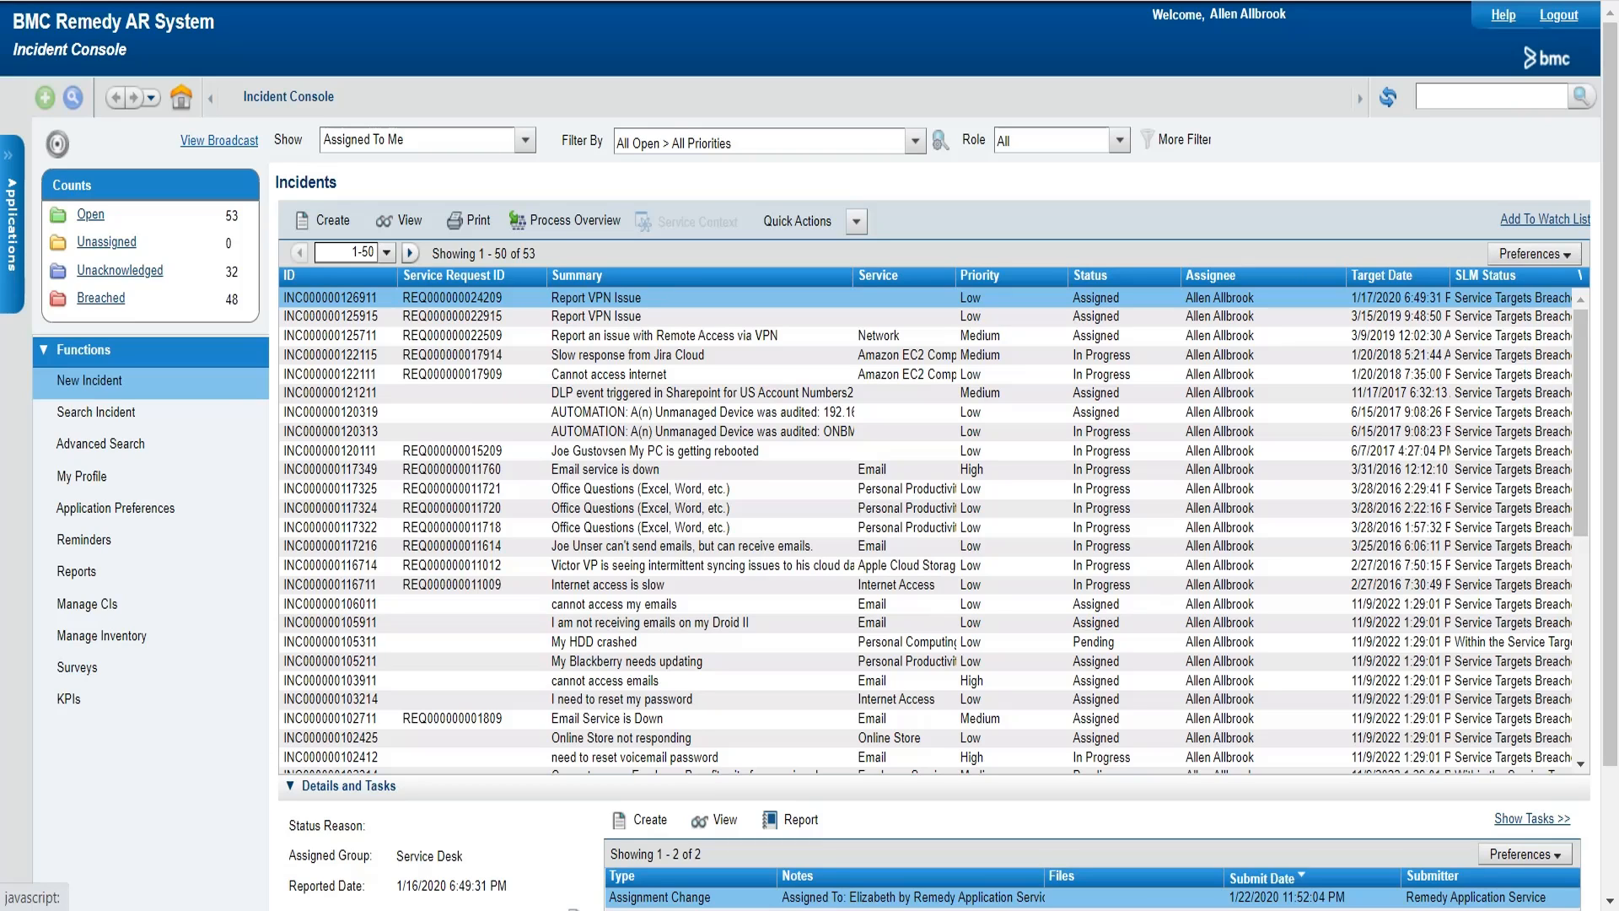
Open the Service Level Management Console and start creating a new service target.
click(12, 223)
scroll(118, 540, down, 2)
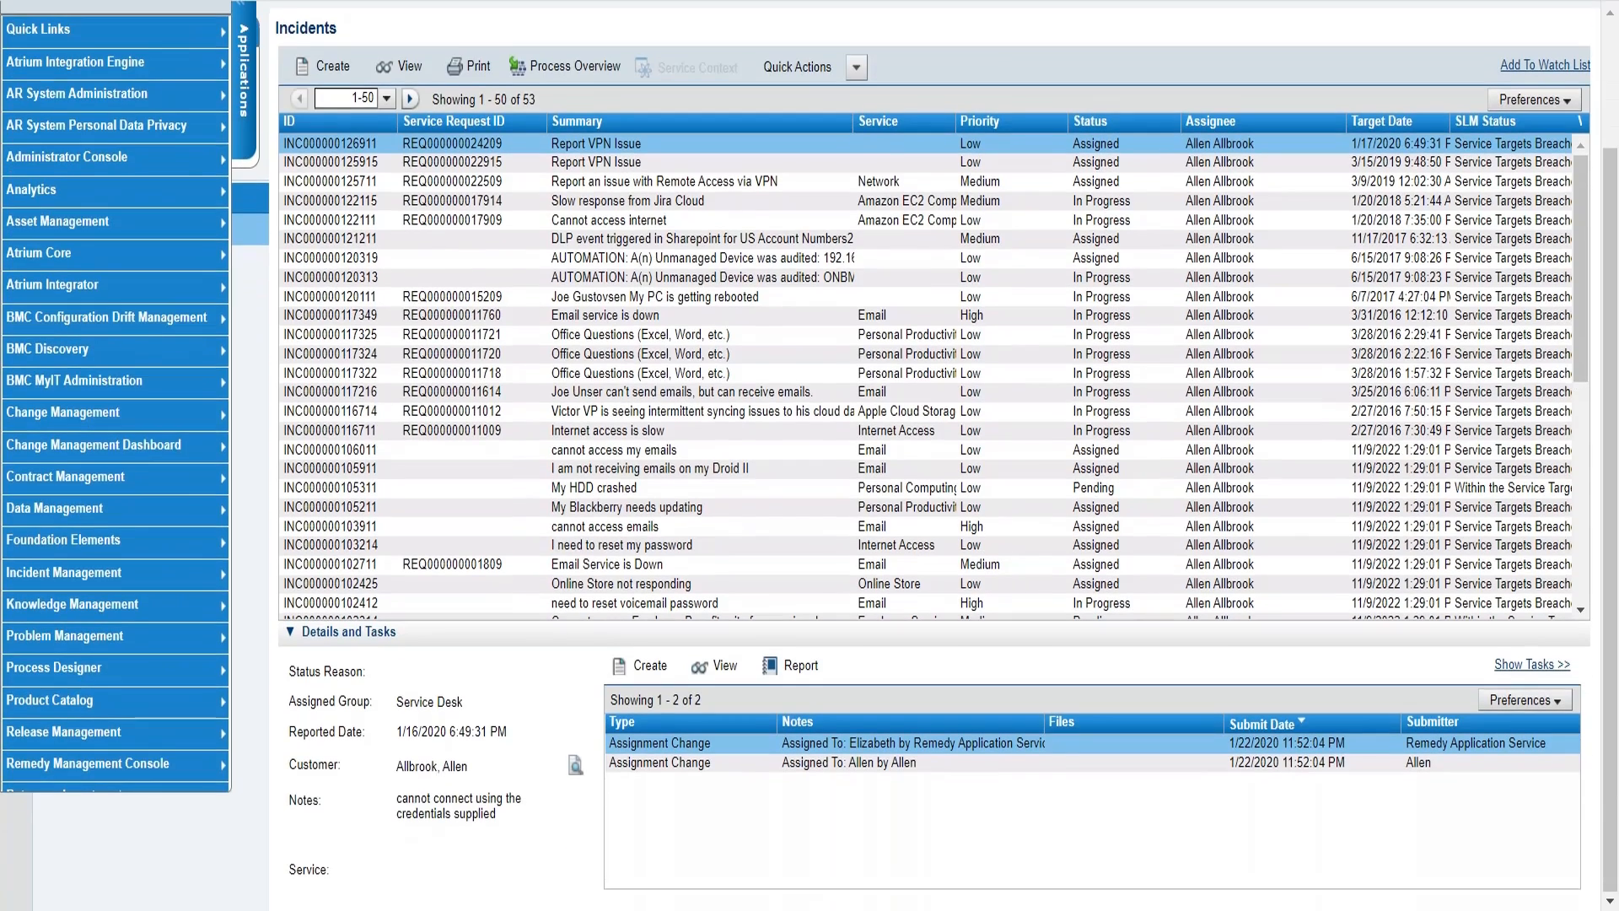
mouse_move(118, 541)
mouse_move(118, 828)
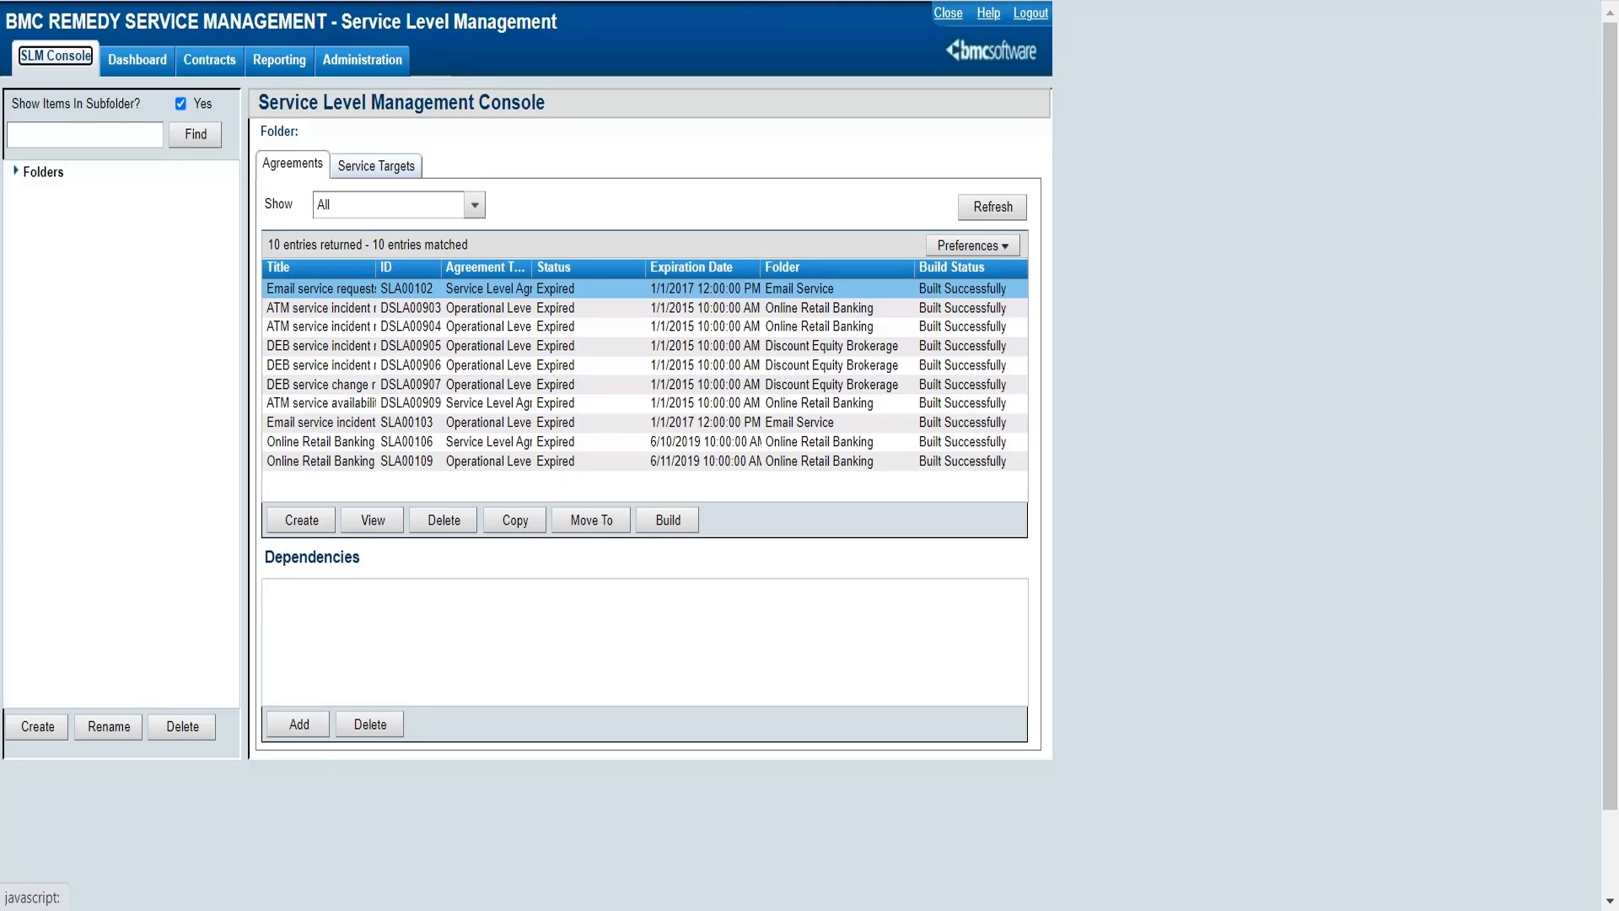
click(376, 165)
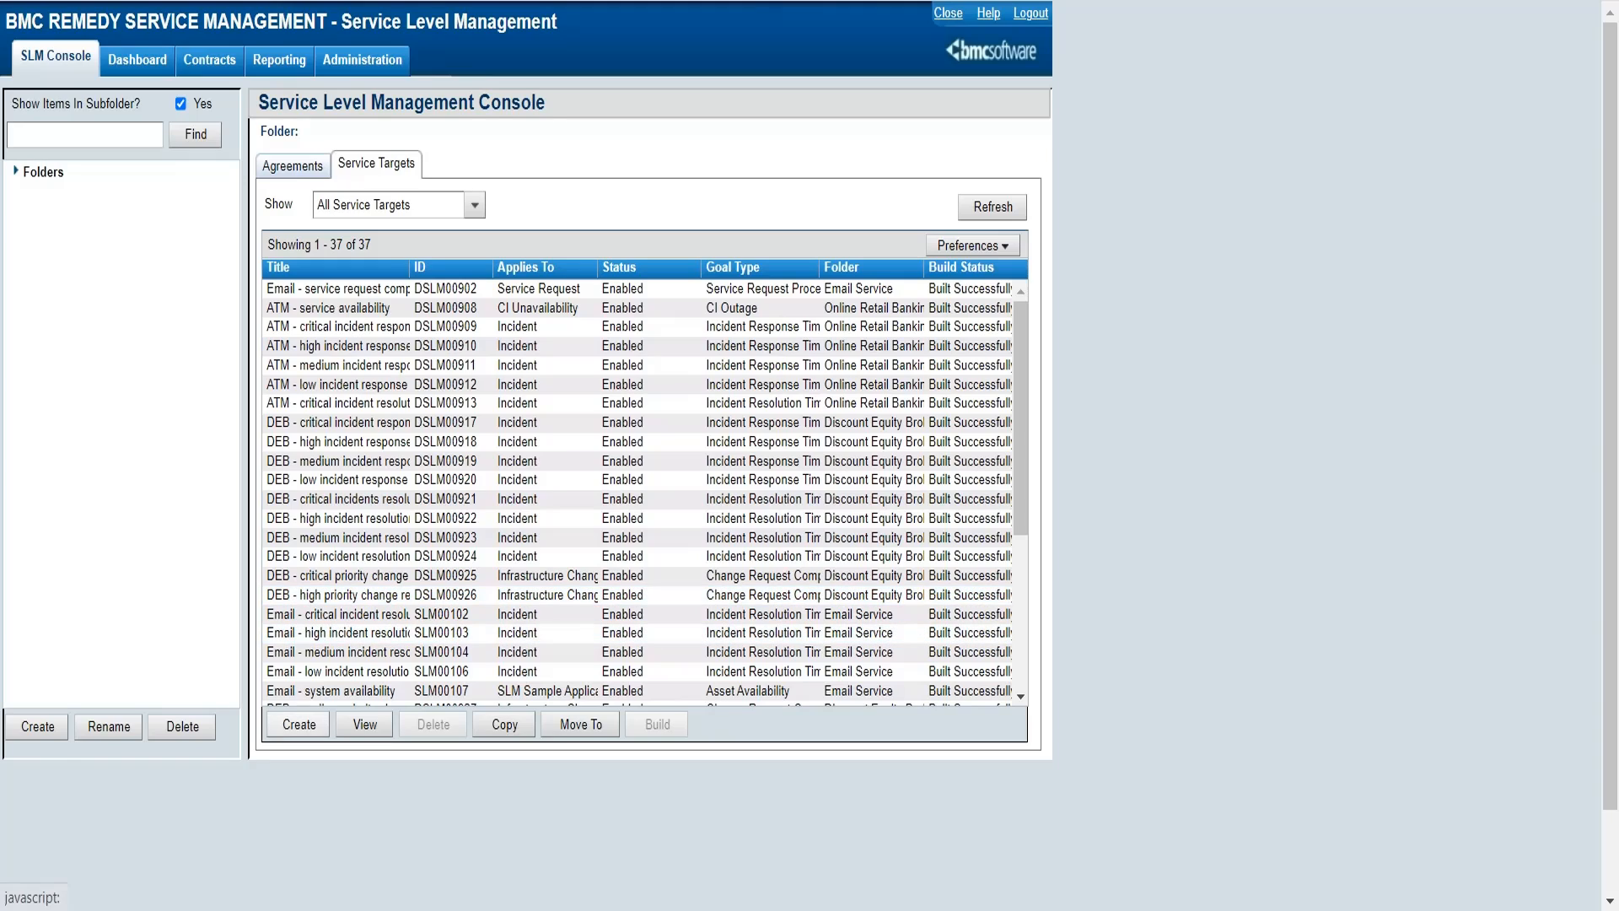
click(299, 723)
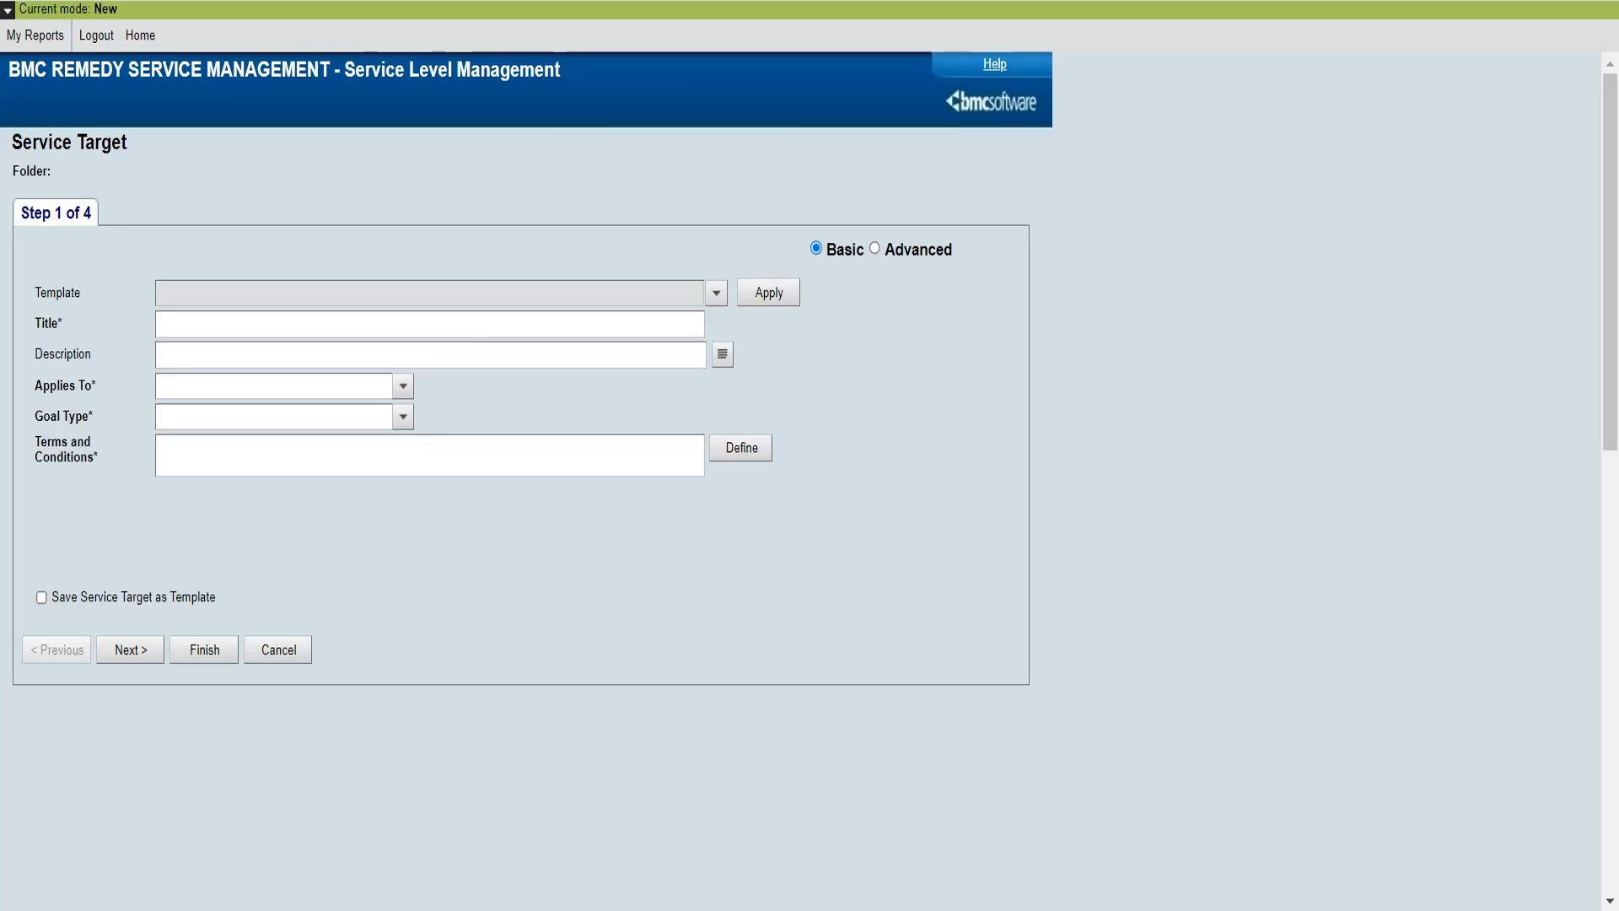
Title the service target "Email Service SLA" and make it apply to Incident.
text(Email Service)
text(LA)
click(403, 385)
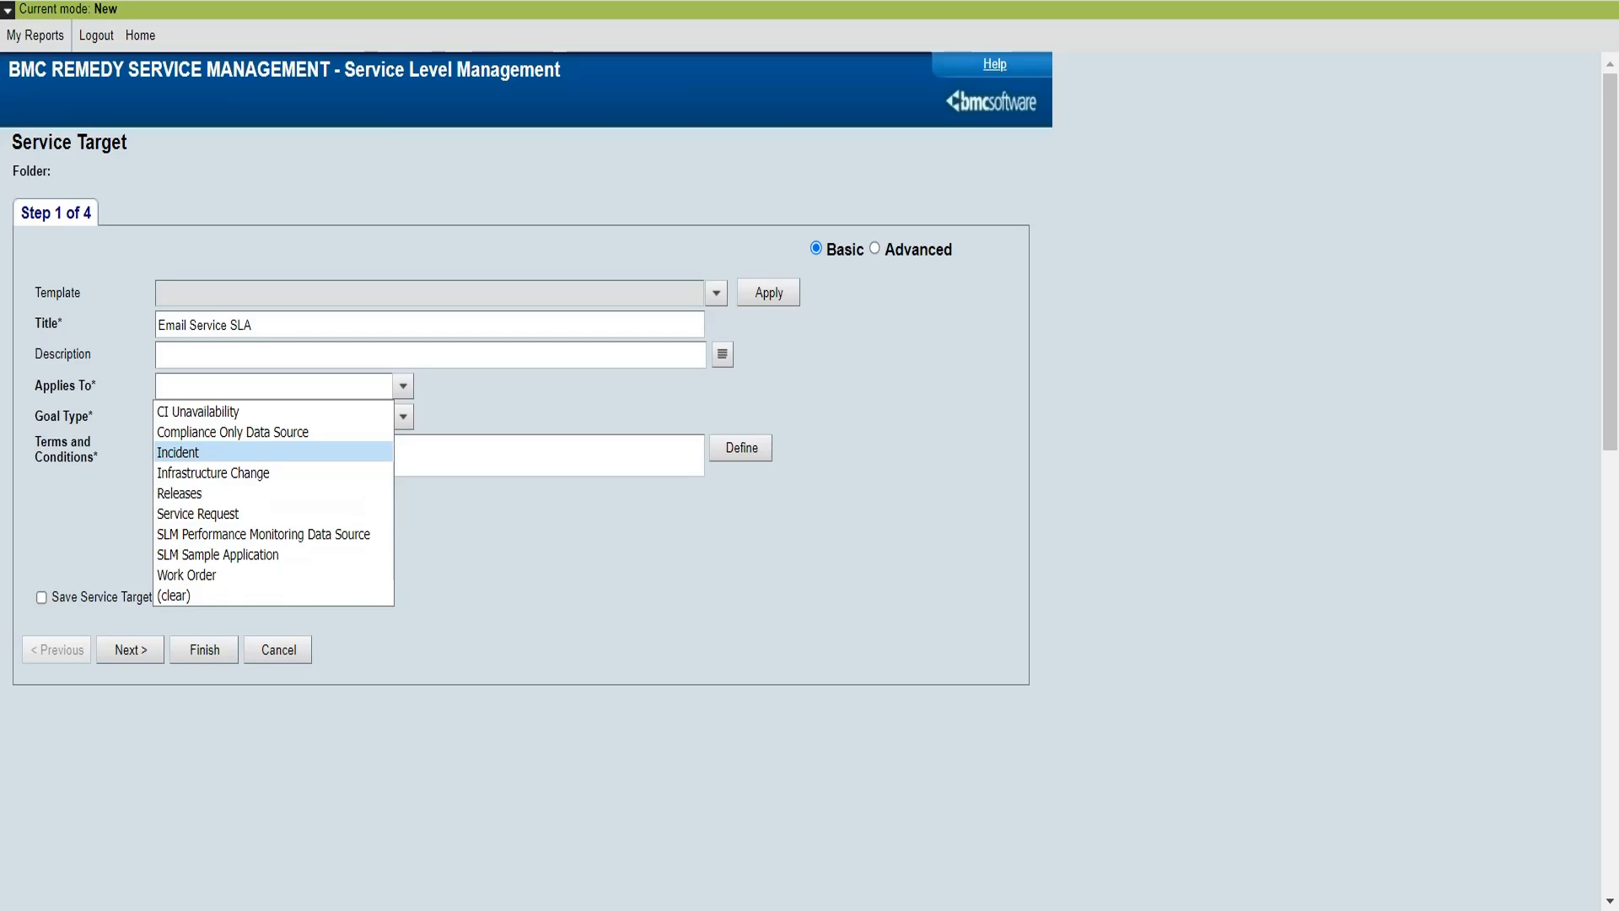
click(211, 453)
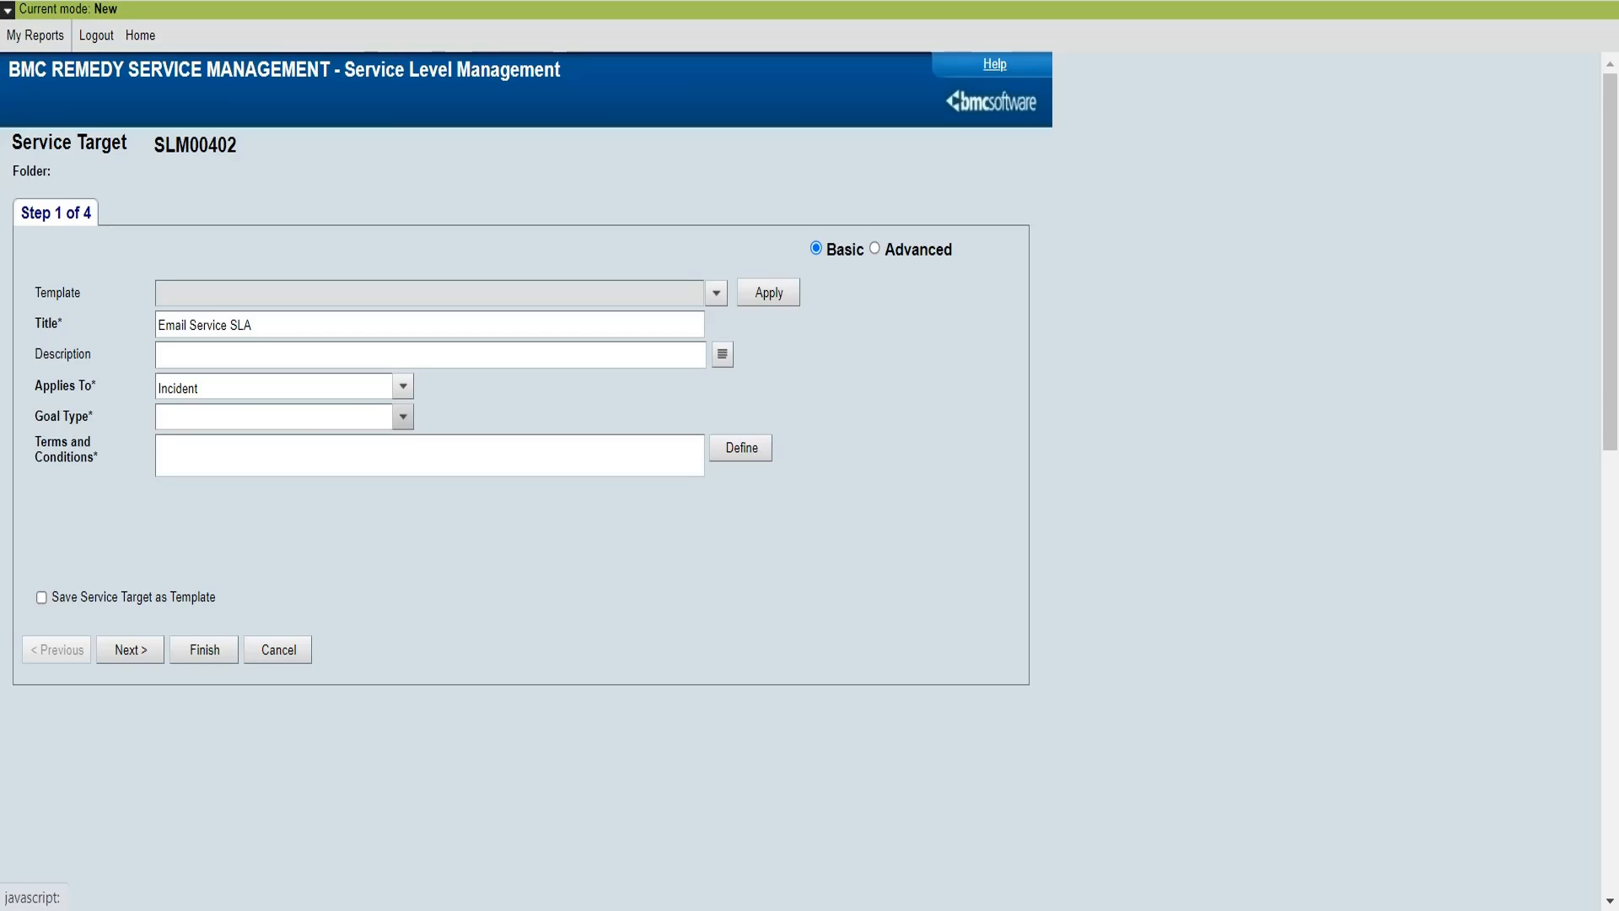
Set the service target's goal type to Incident Response Time.
click(403, 417)
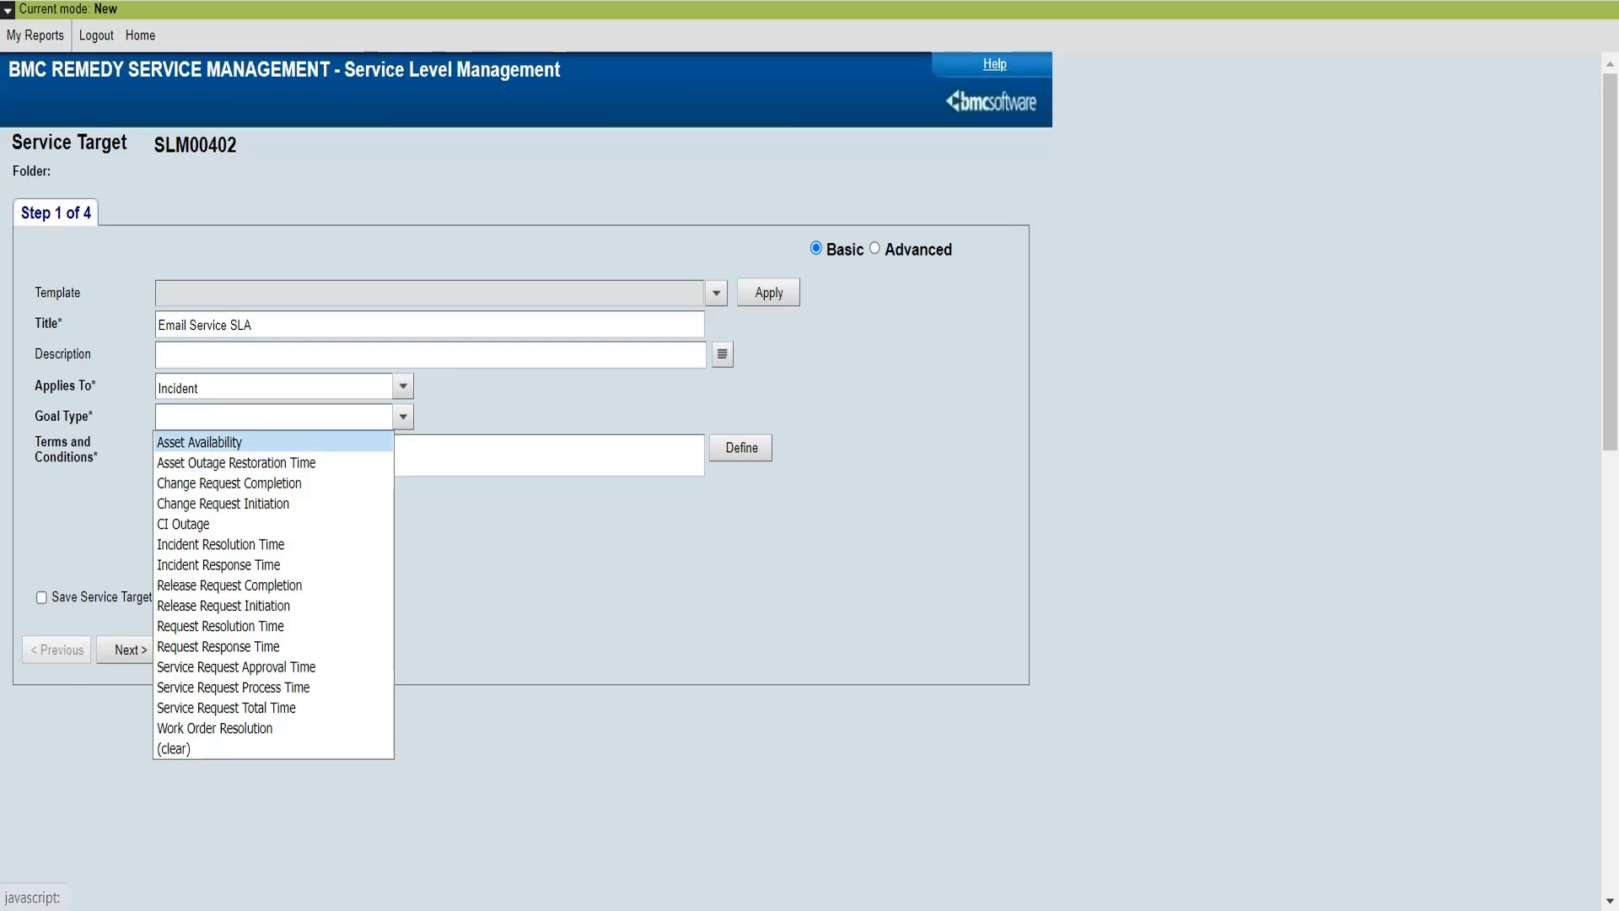
key(Up)
key(Up)
key(Up)
key(Up)
key(Up)
key(Up)
key(Down)
key(Down)
key(Down)
key(Down)
key(Down)
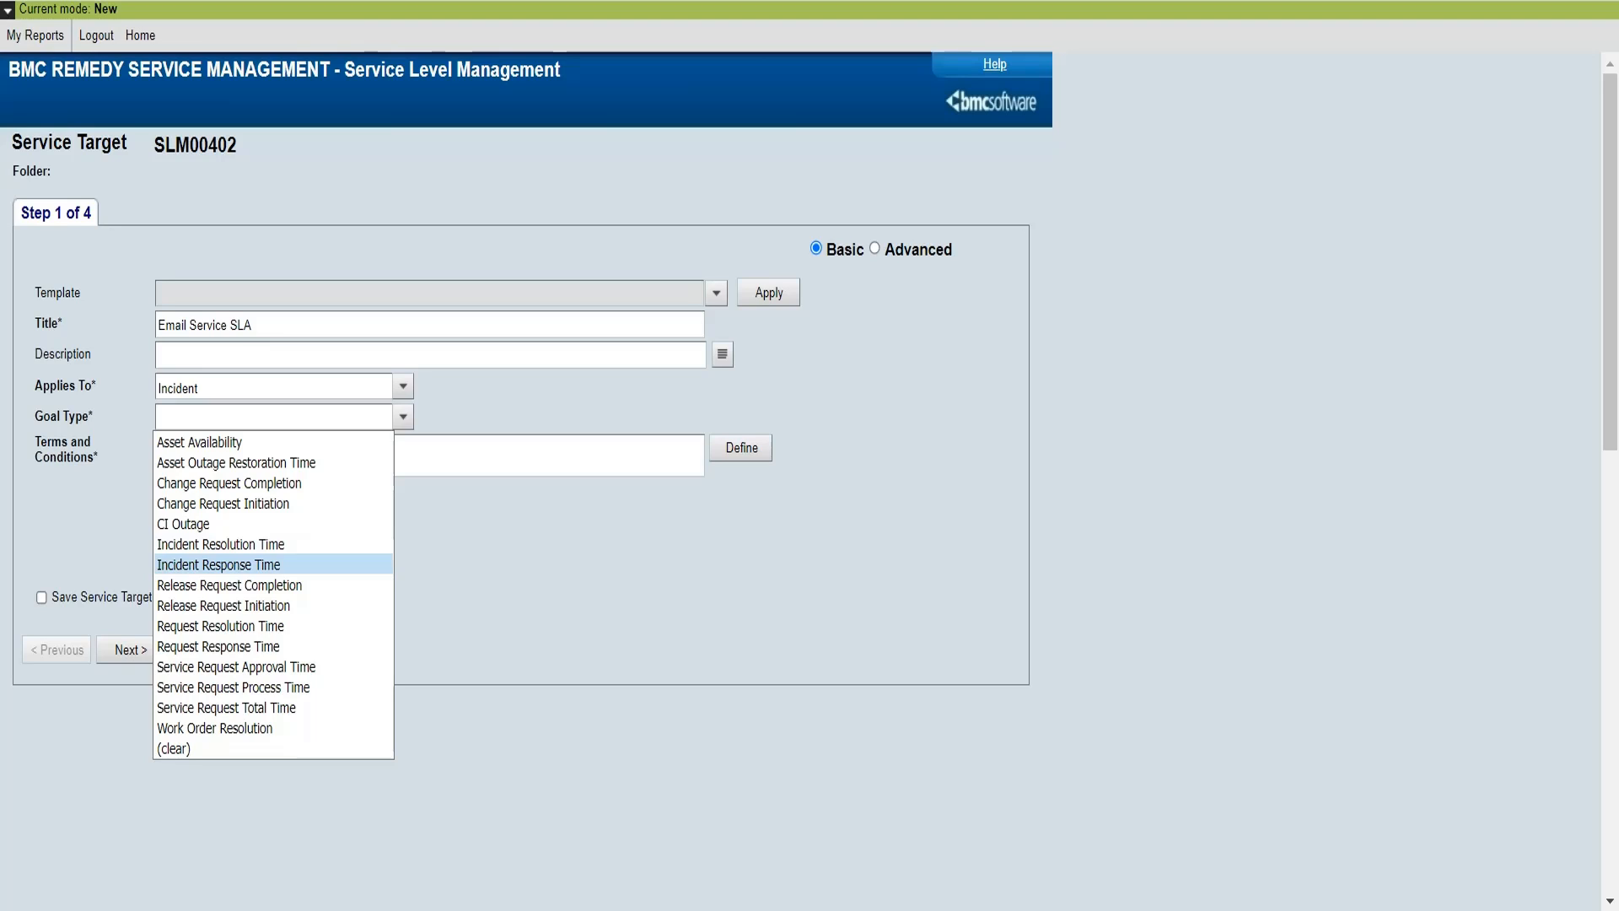
key(Return)
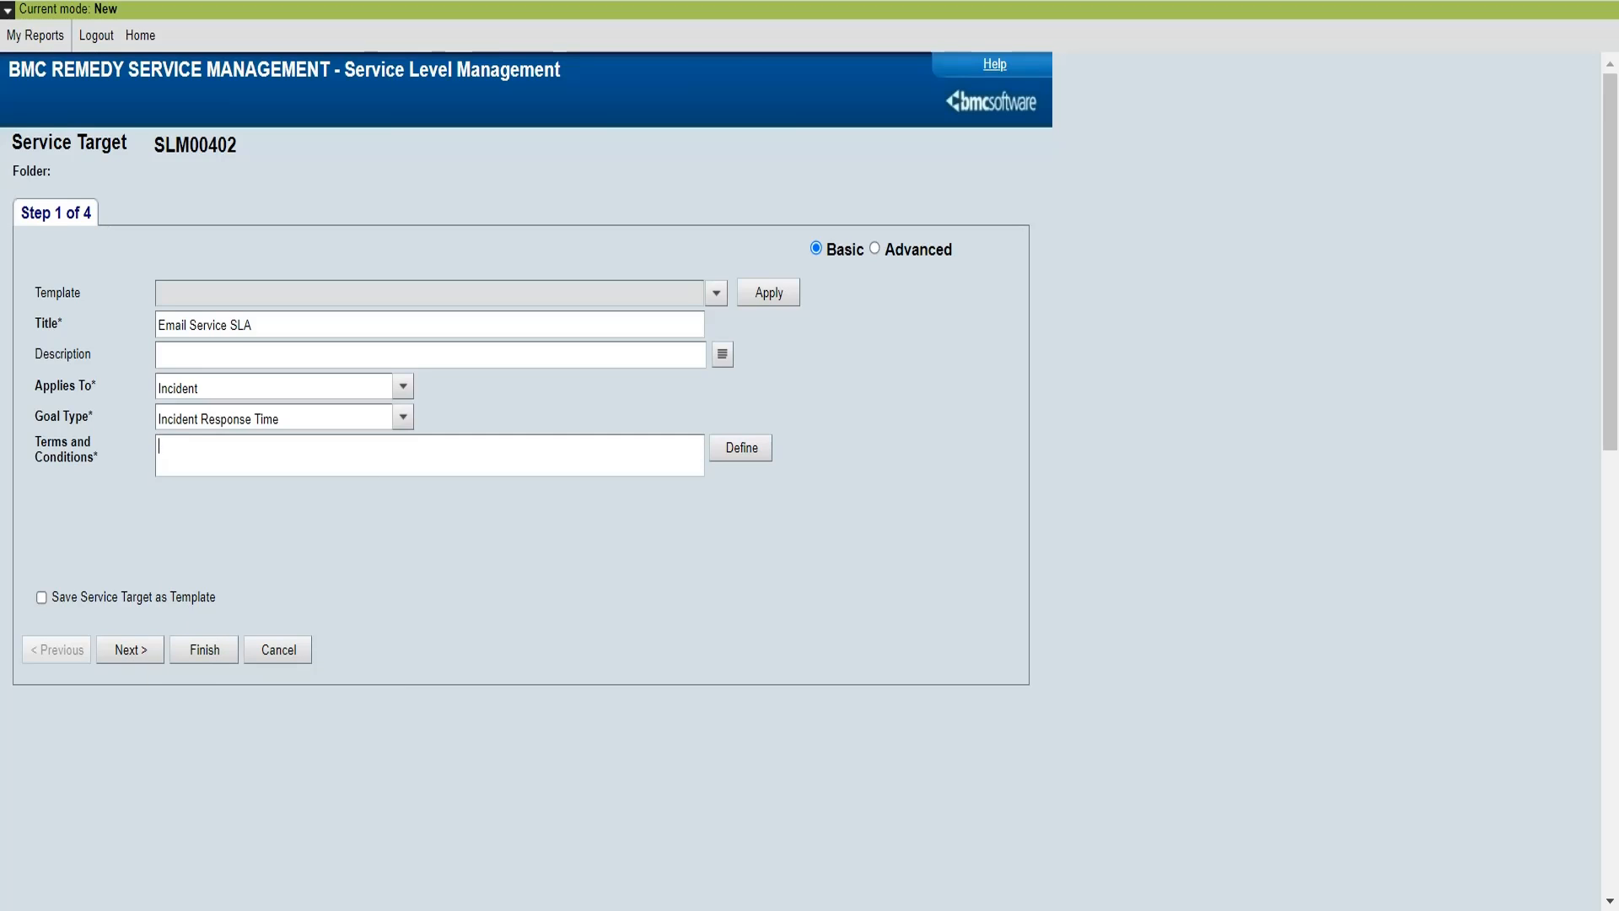
Start defining the terms and conditions with Calbro Services as both the customer company and the location company.
click(742, 447)
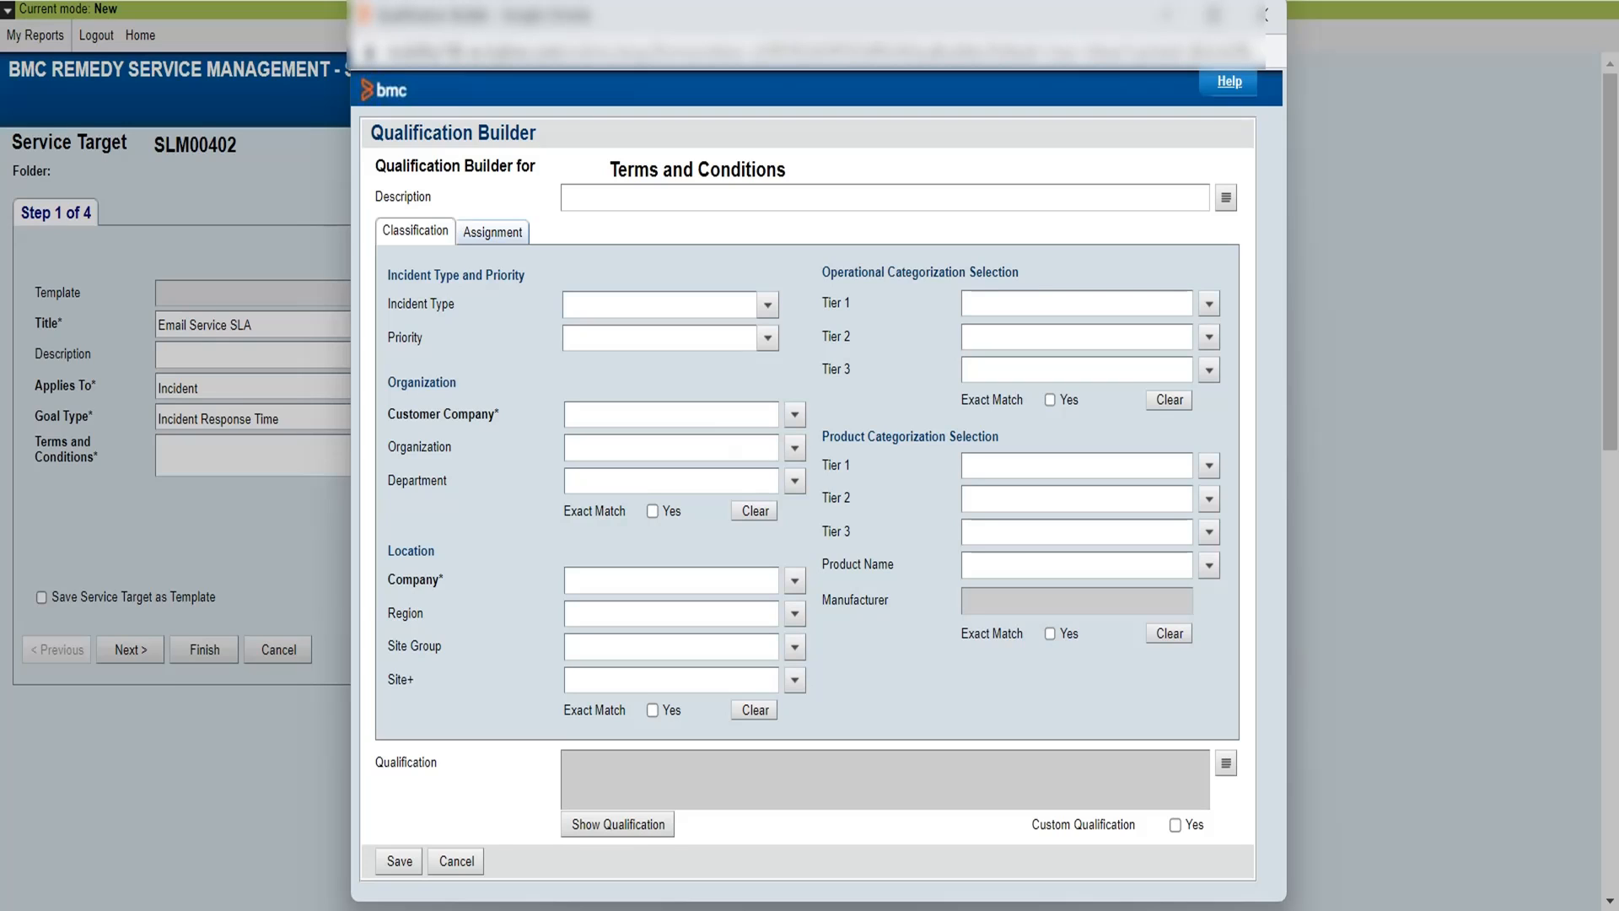
click(794, 414)
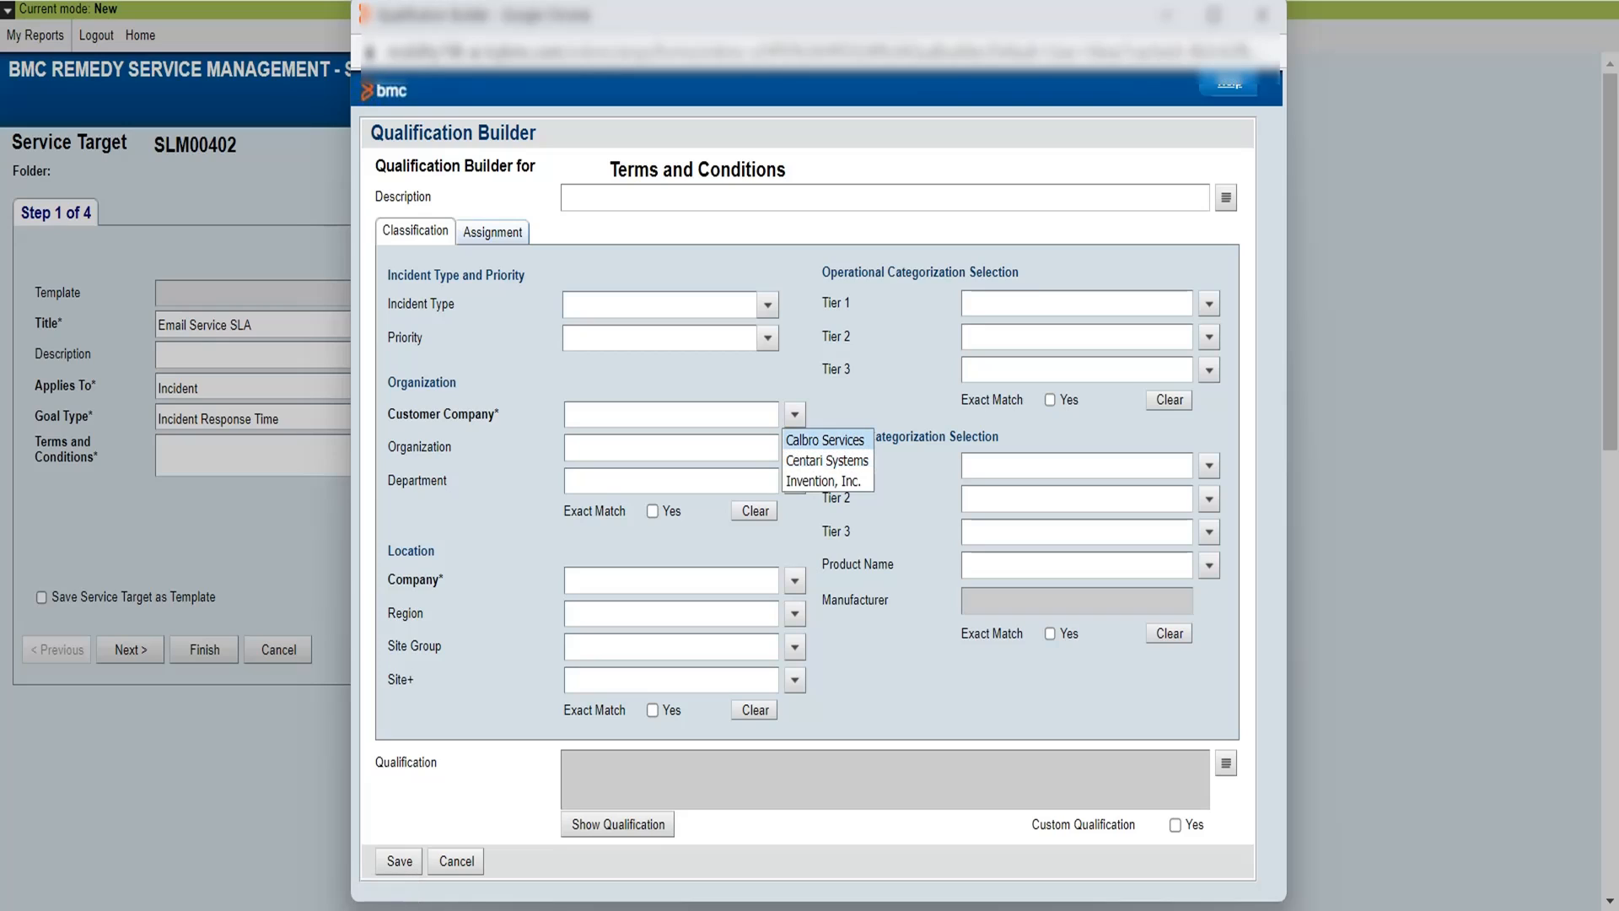
click(822, 439)
click(795, 580)
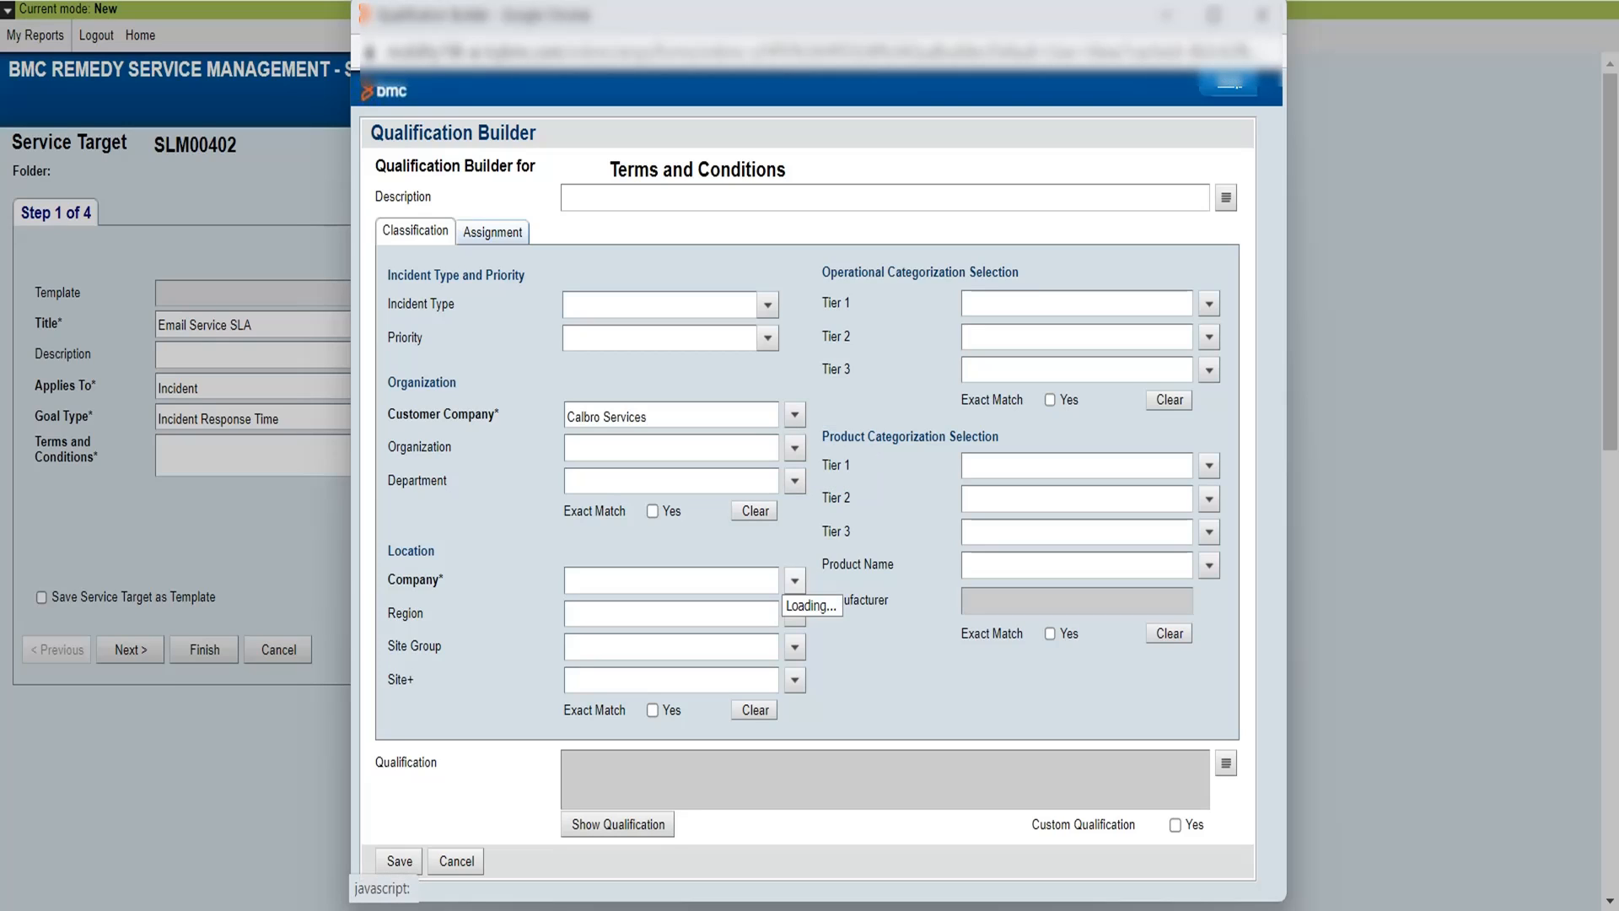
click(822, 604)
Set the operational categorization to Request for Tier 1, Software for Tier 2 and Install for Tier 3.
click(1209, 303)
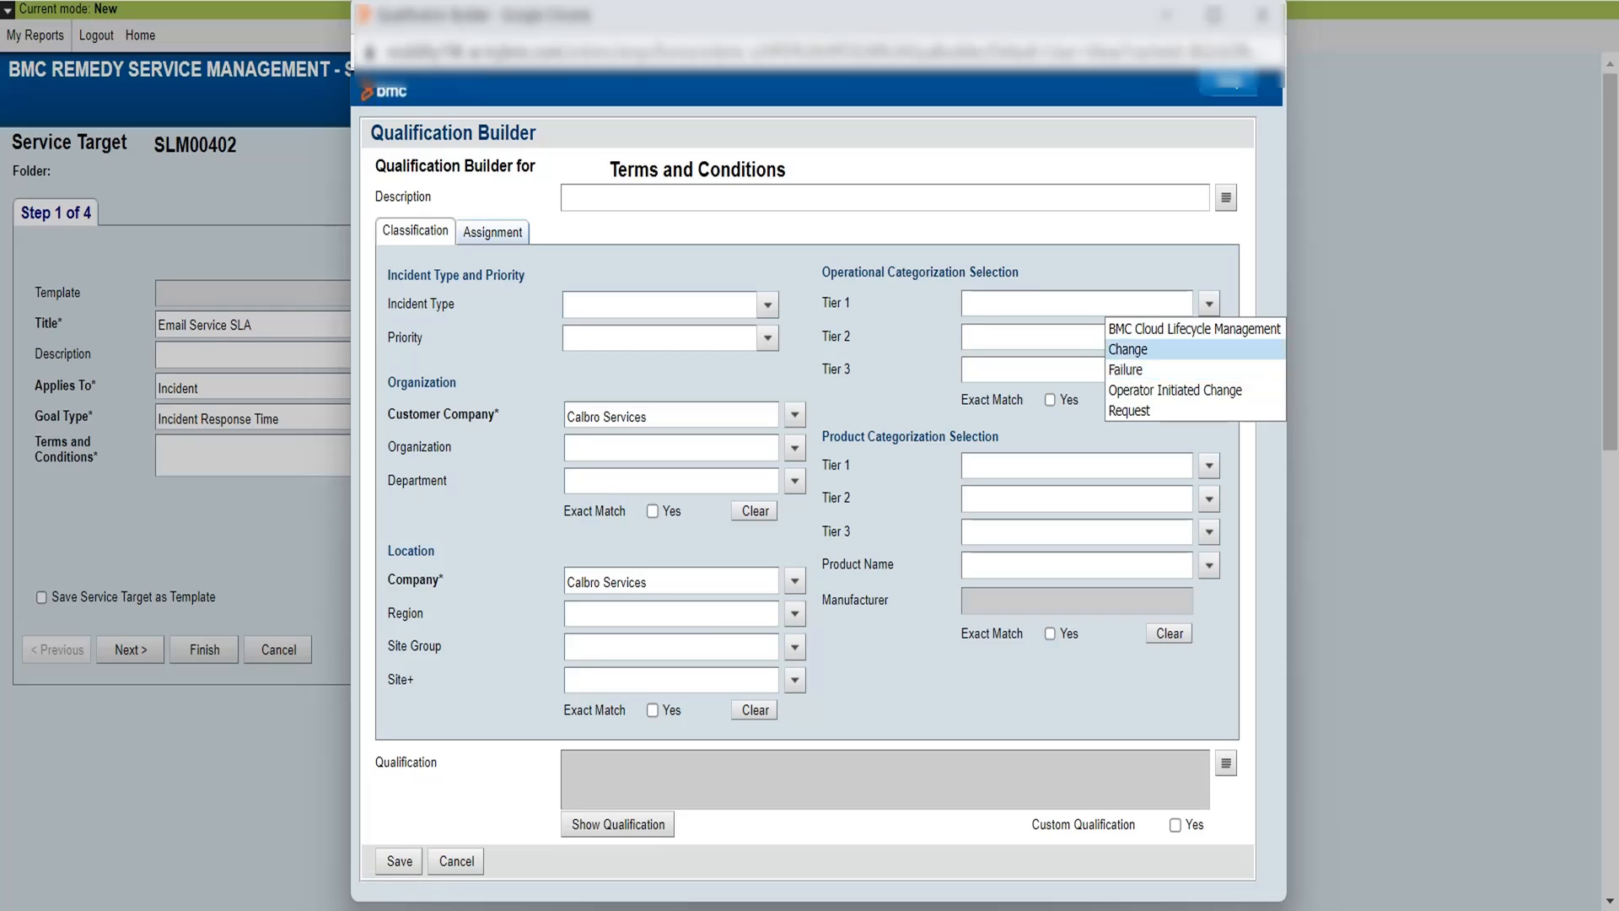
click(1130, 411)
click(1210, 337)
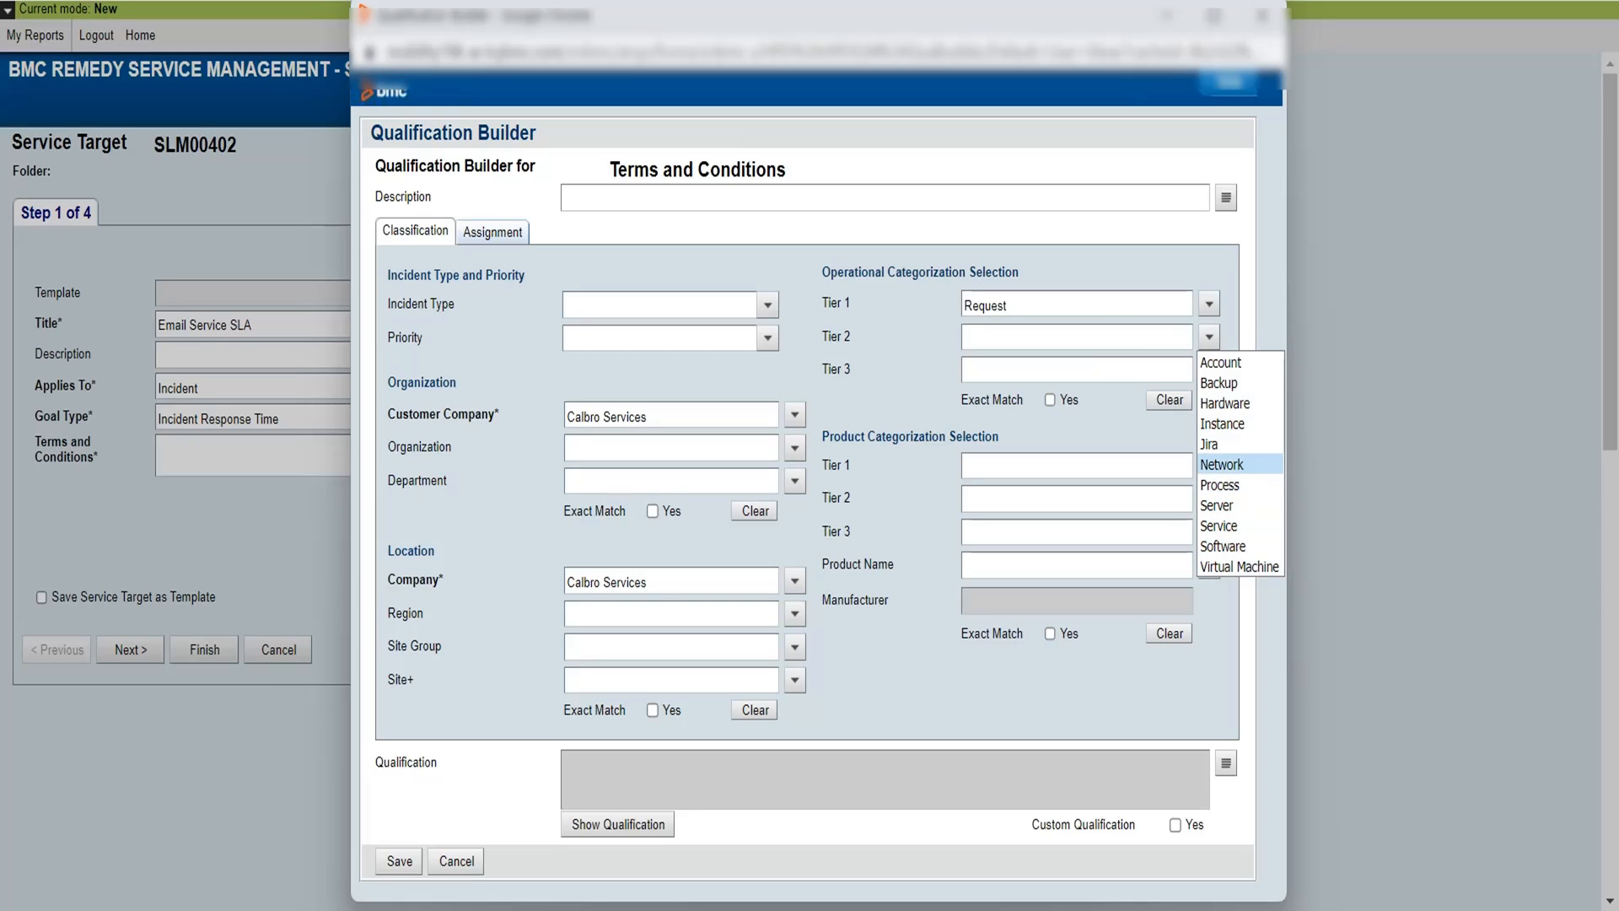
key(Return)
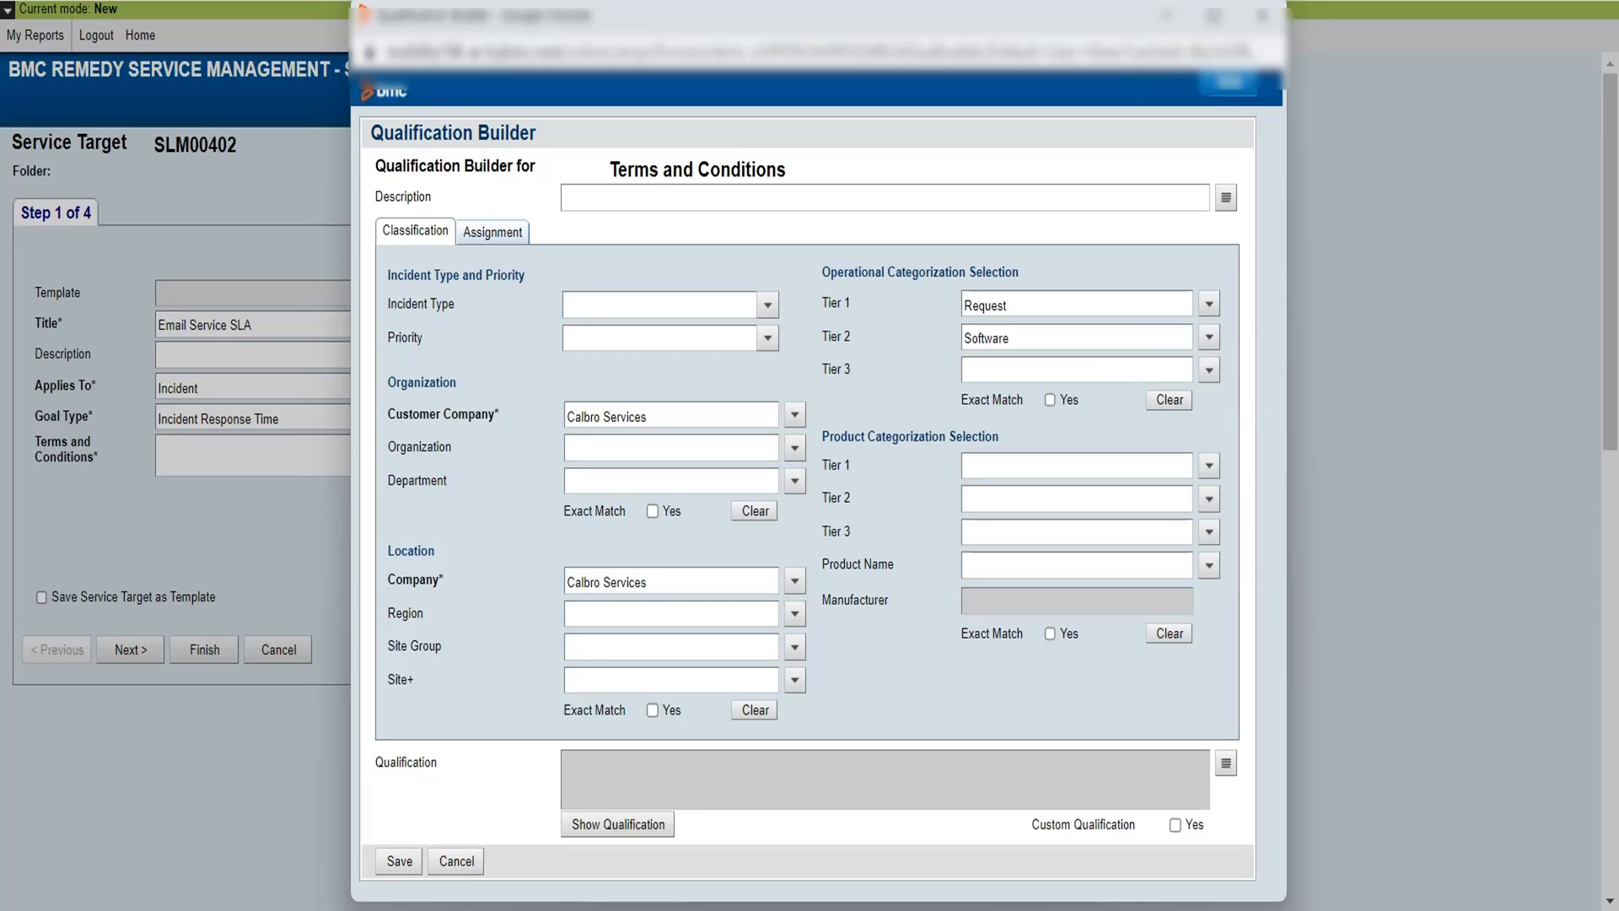
click(1209, 370)
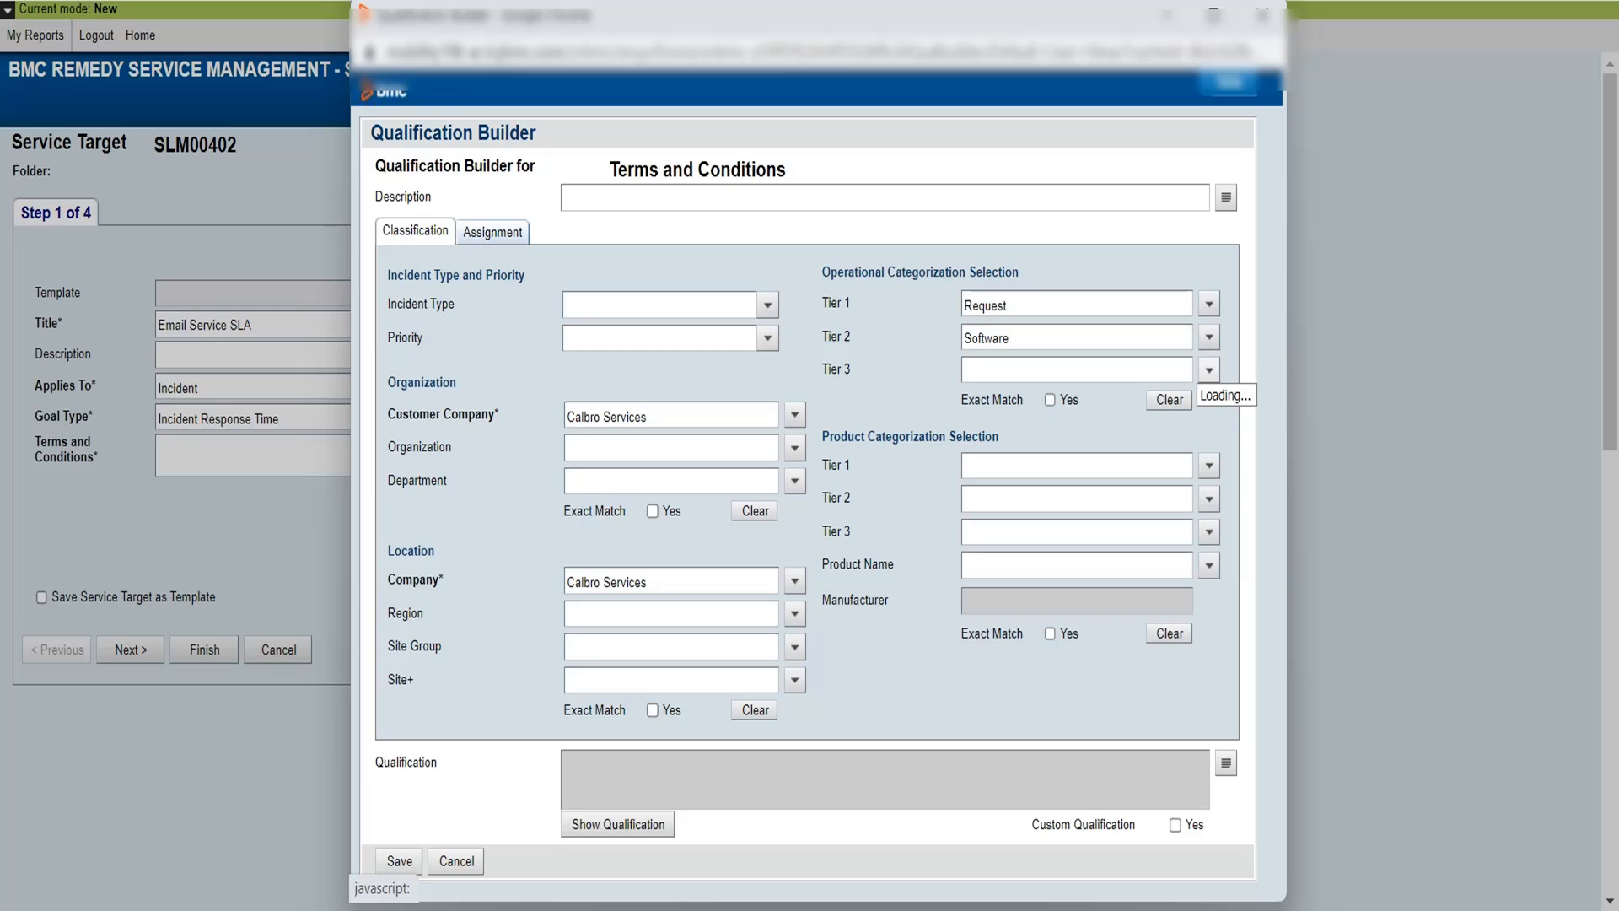
key(Down)
key(Down)
key(Down)
key(Down)
key(Down)
key(Down)
key(Down)
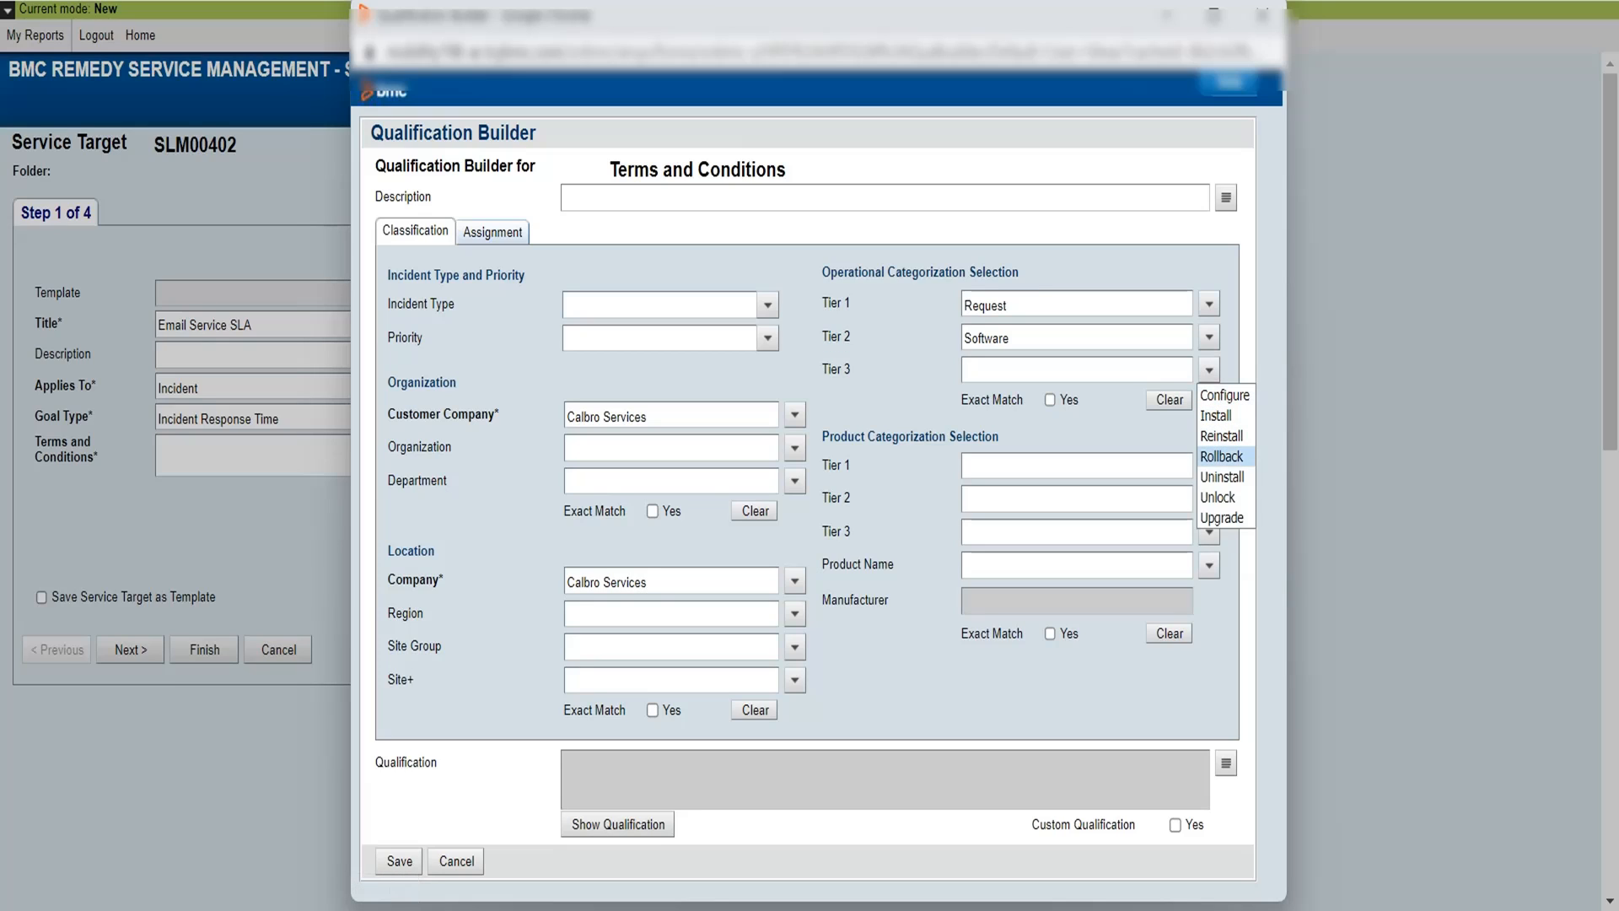
key(Up)
key(Up)
key(Up)
key(Up)
key(Up)
key(Down)
key(Down)
key(Down)
key(Down)
key(Up)
key(Up)
key(Up)
key(Up)
key(Return)
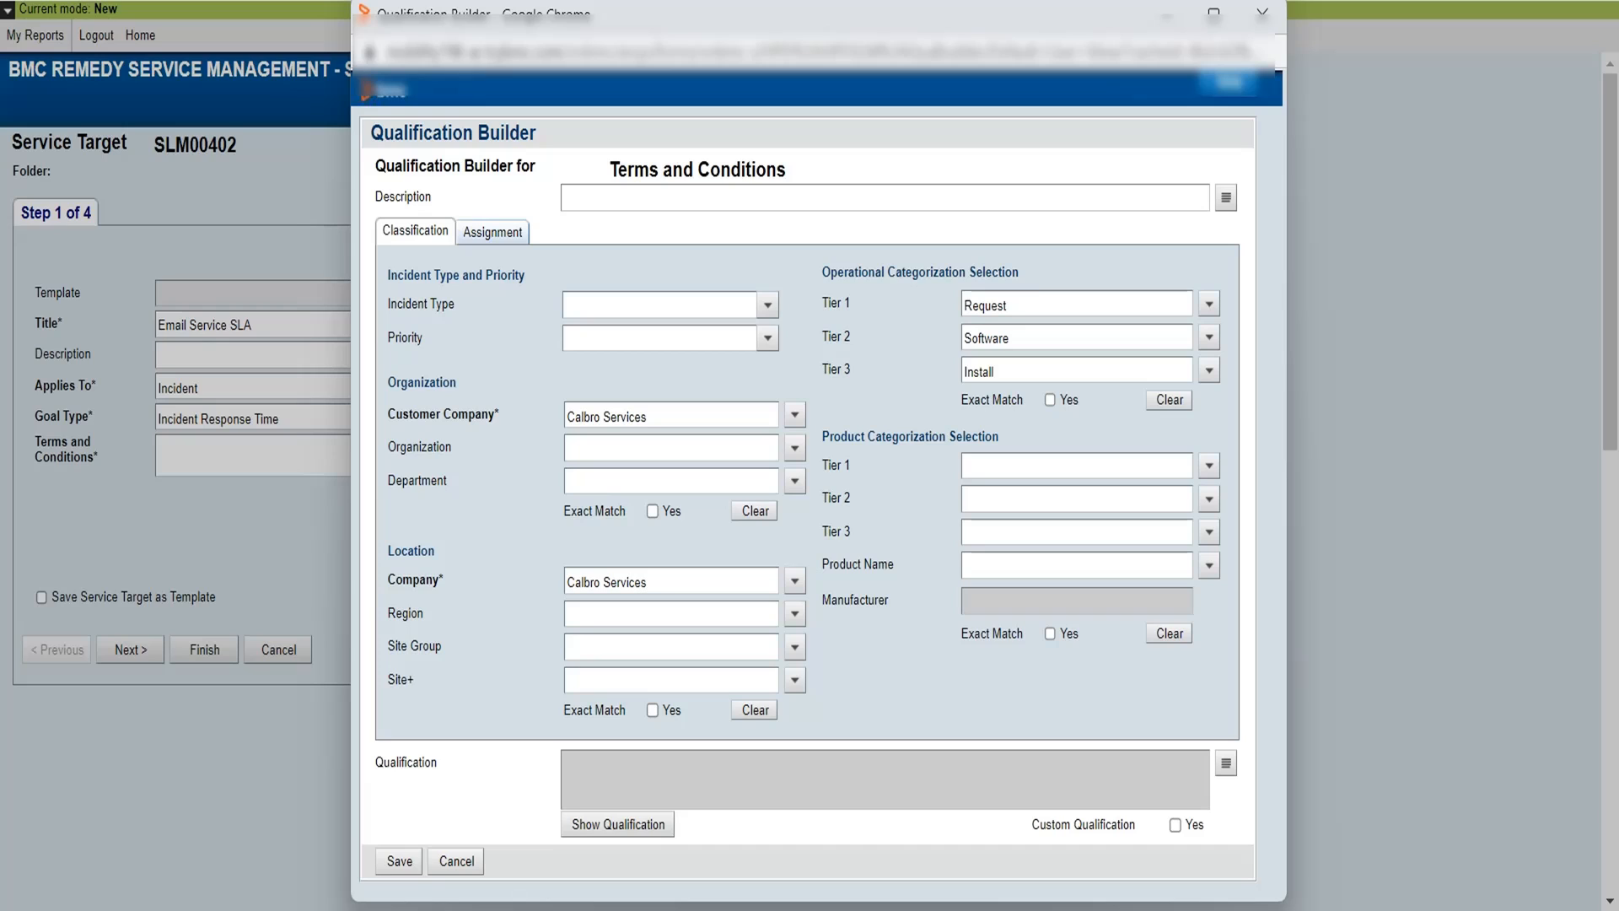
click(768, 337)
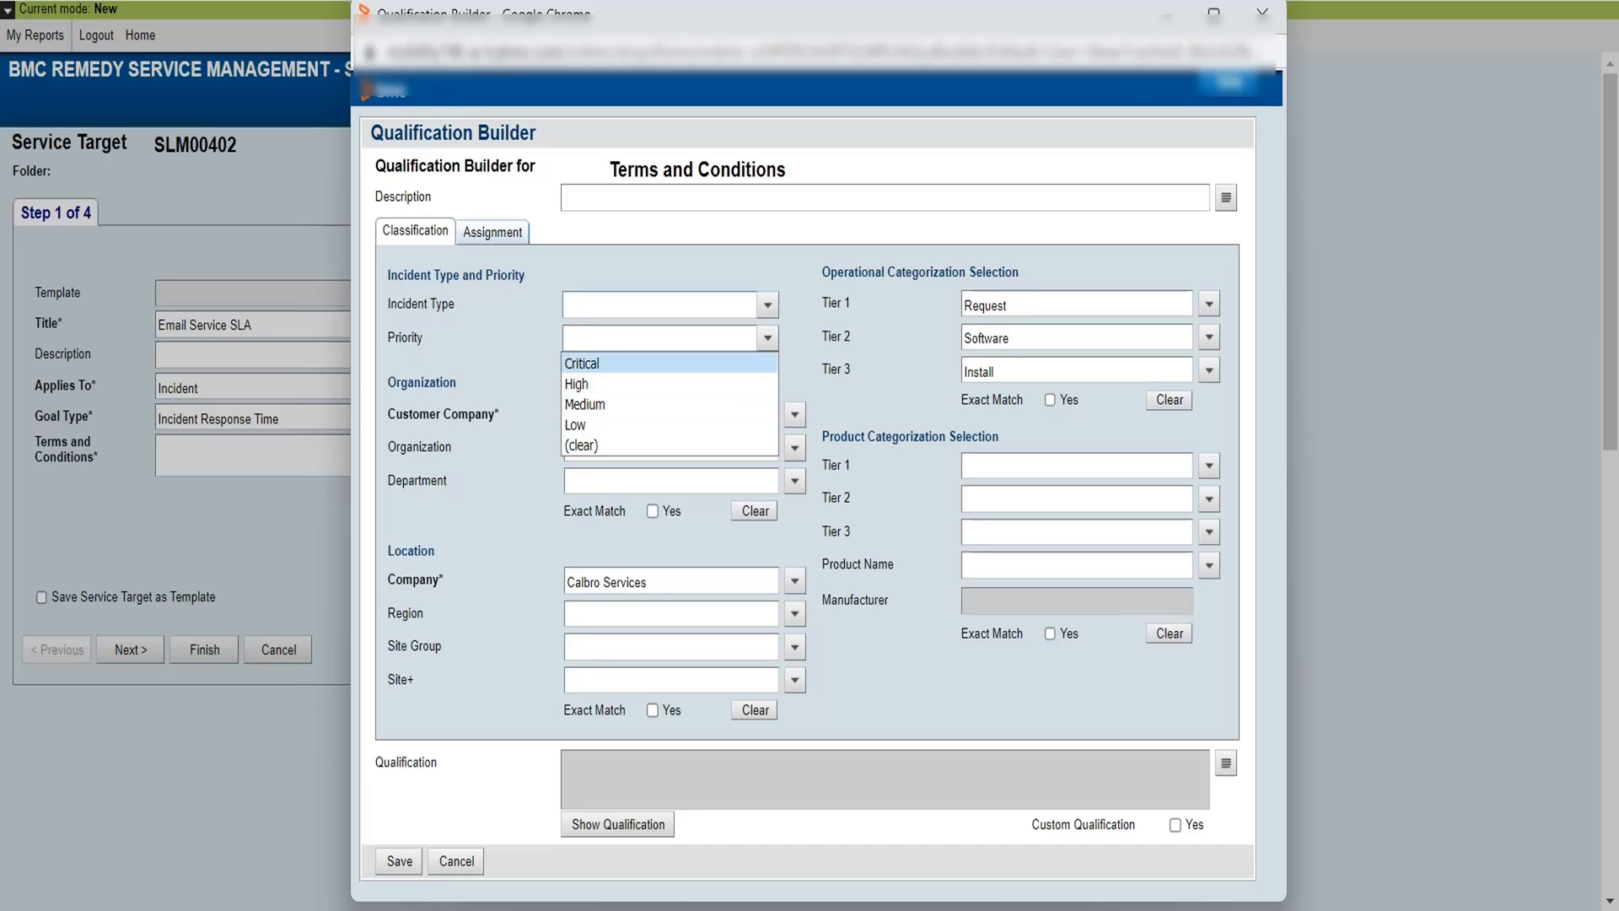
click(767, 303)
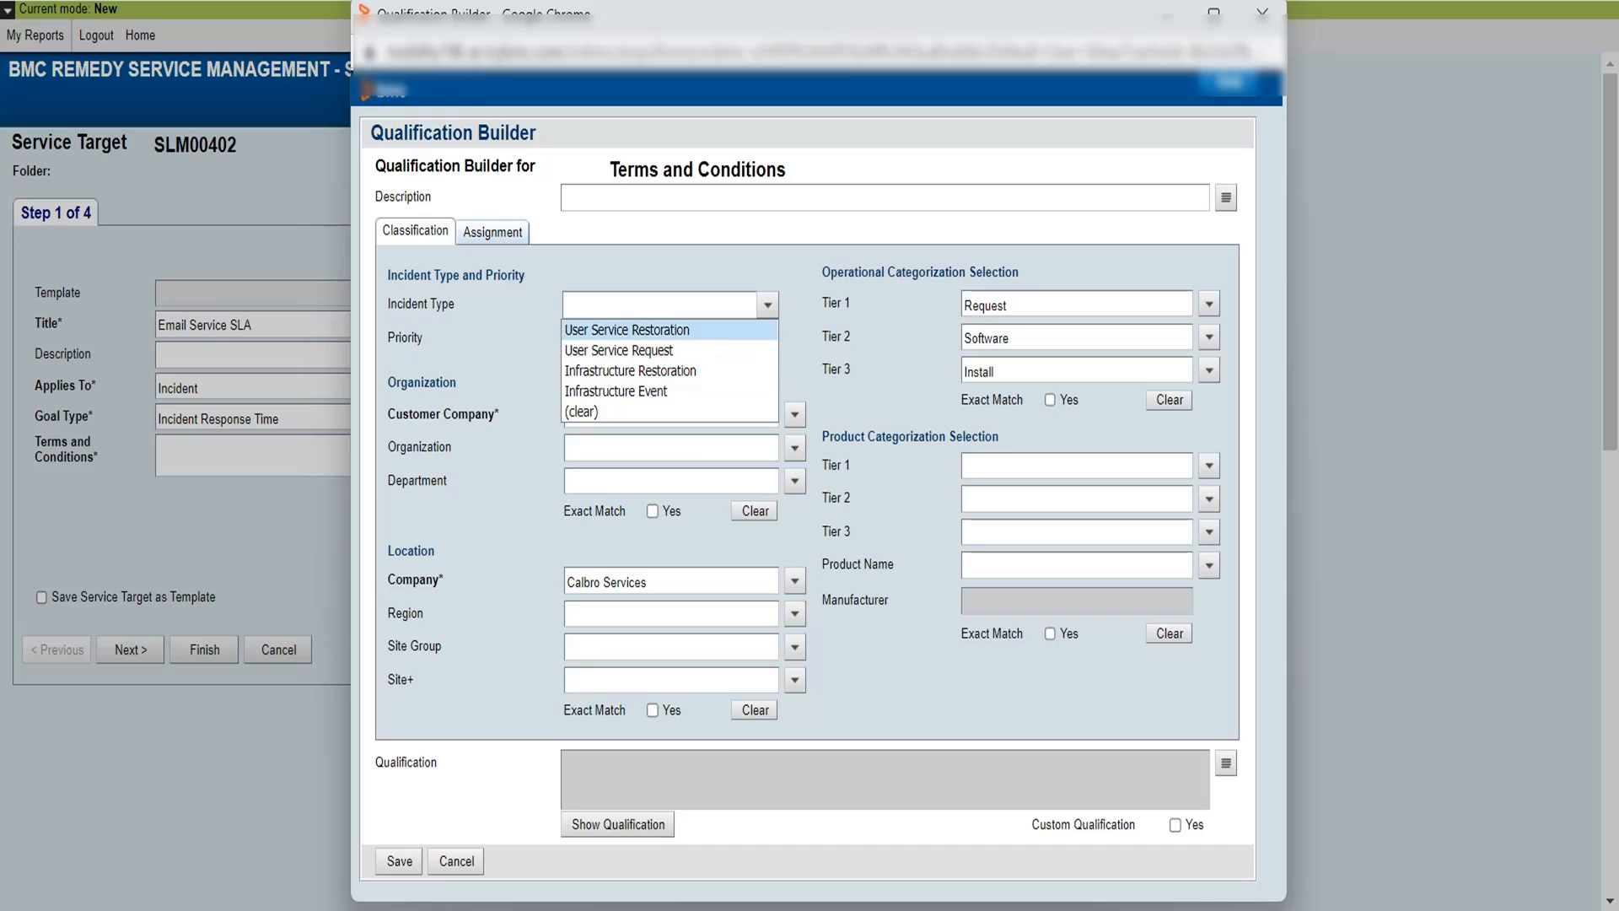
click(492, 231)
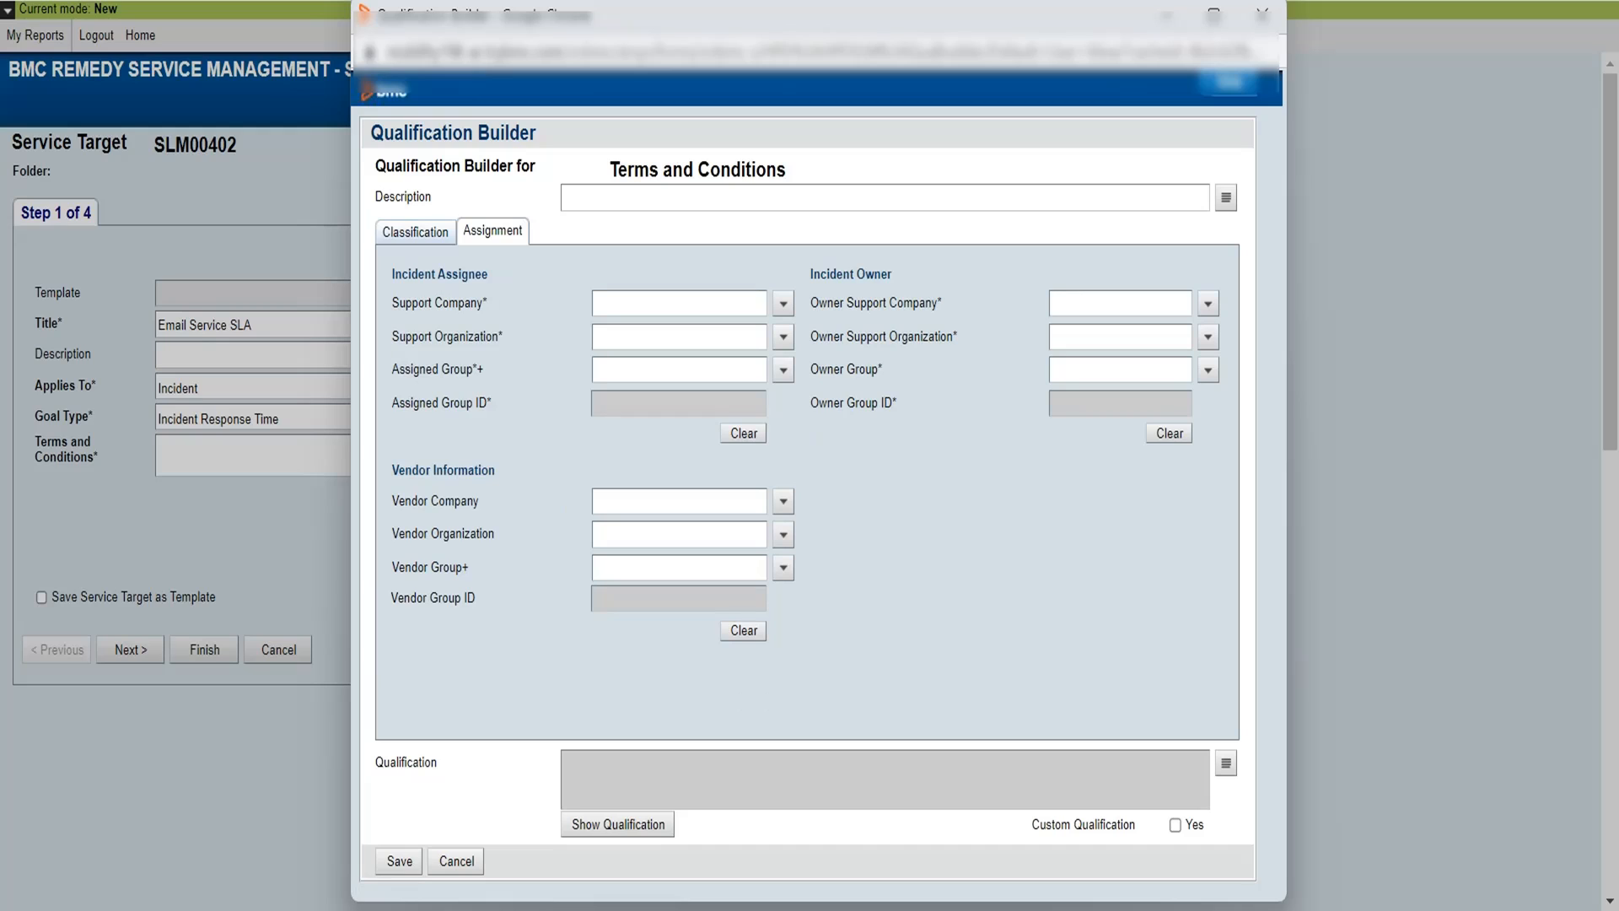
click(415, 231)
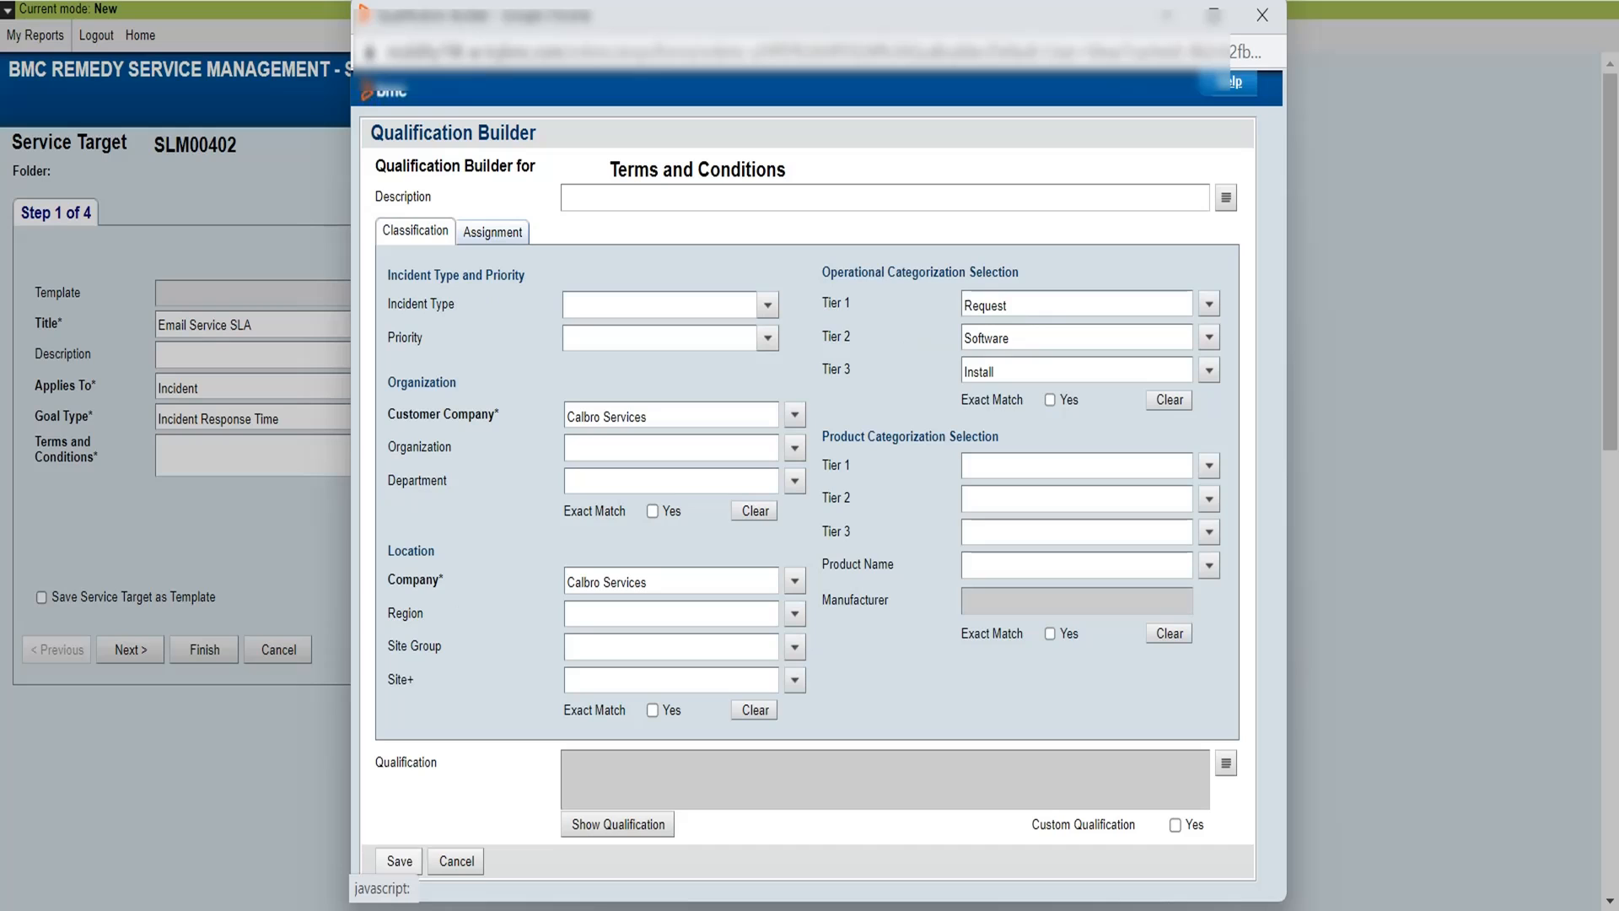
Save the terms and conditions qualification and continue to the service target's goal and cost settings.
click(400, 861)
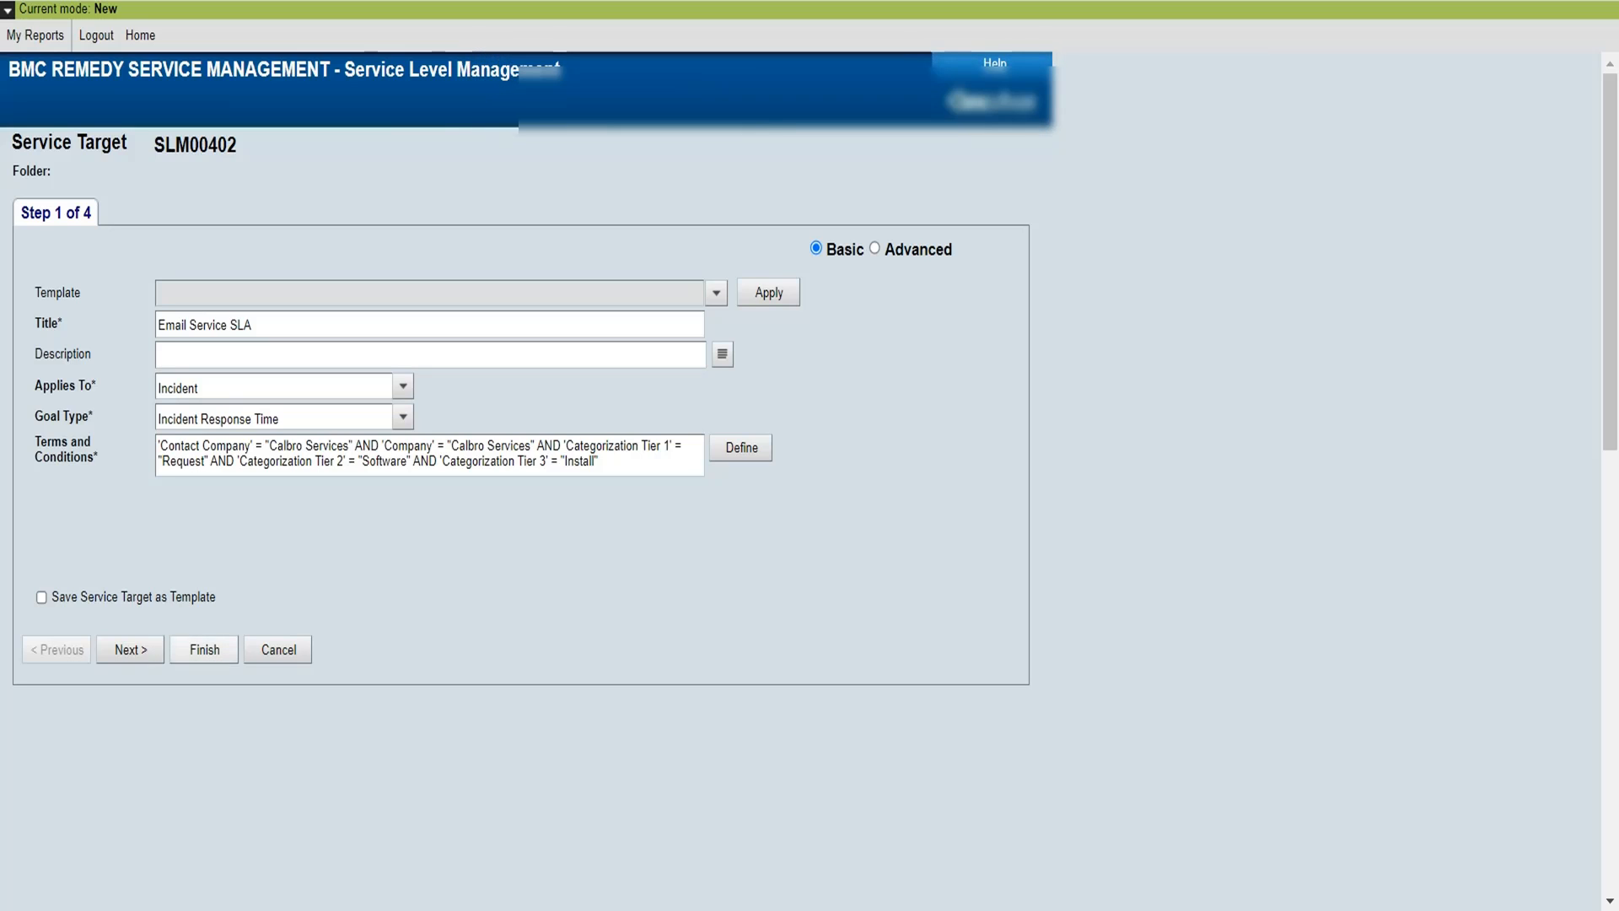
click(130, 650)
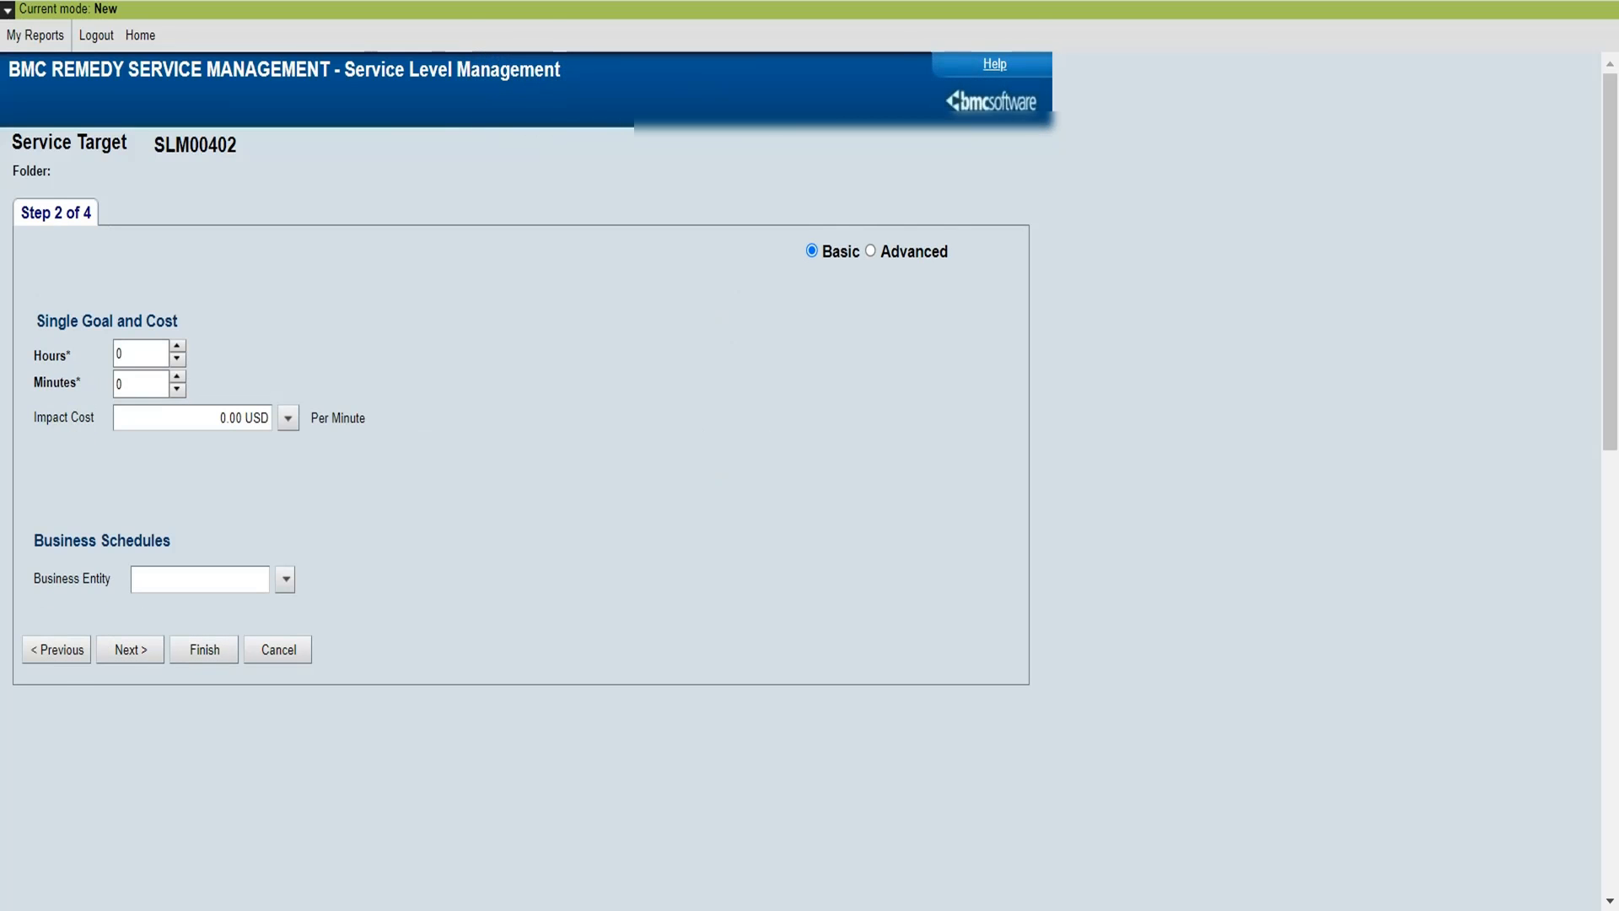
Set the single goal to 15 minutes and choose WorkingHoursForABC as the business entity.
click(119, 384)
text(15)
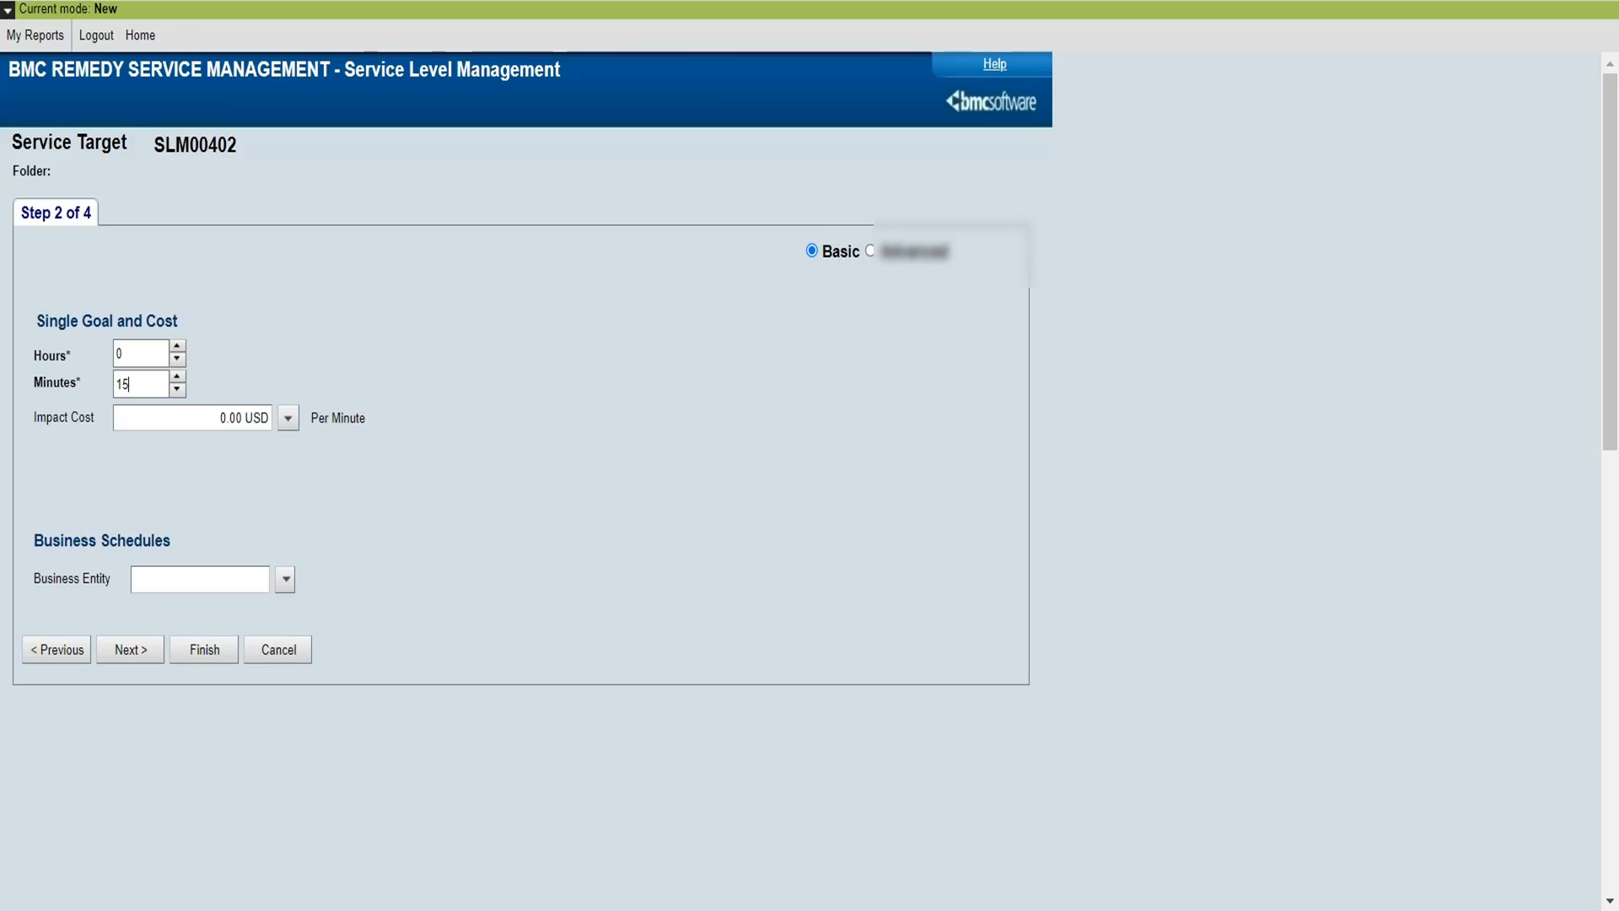
click(286, 578)
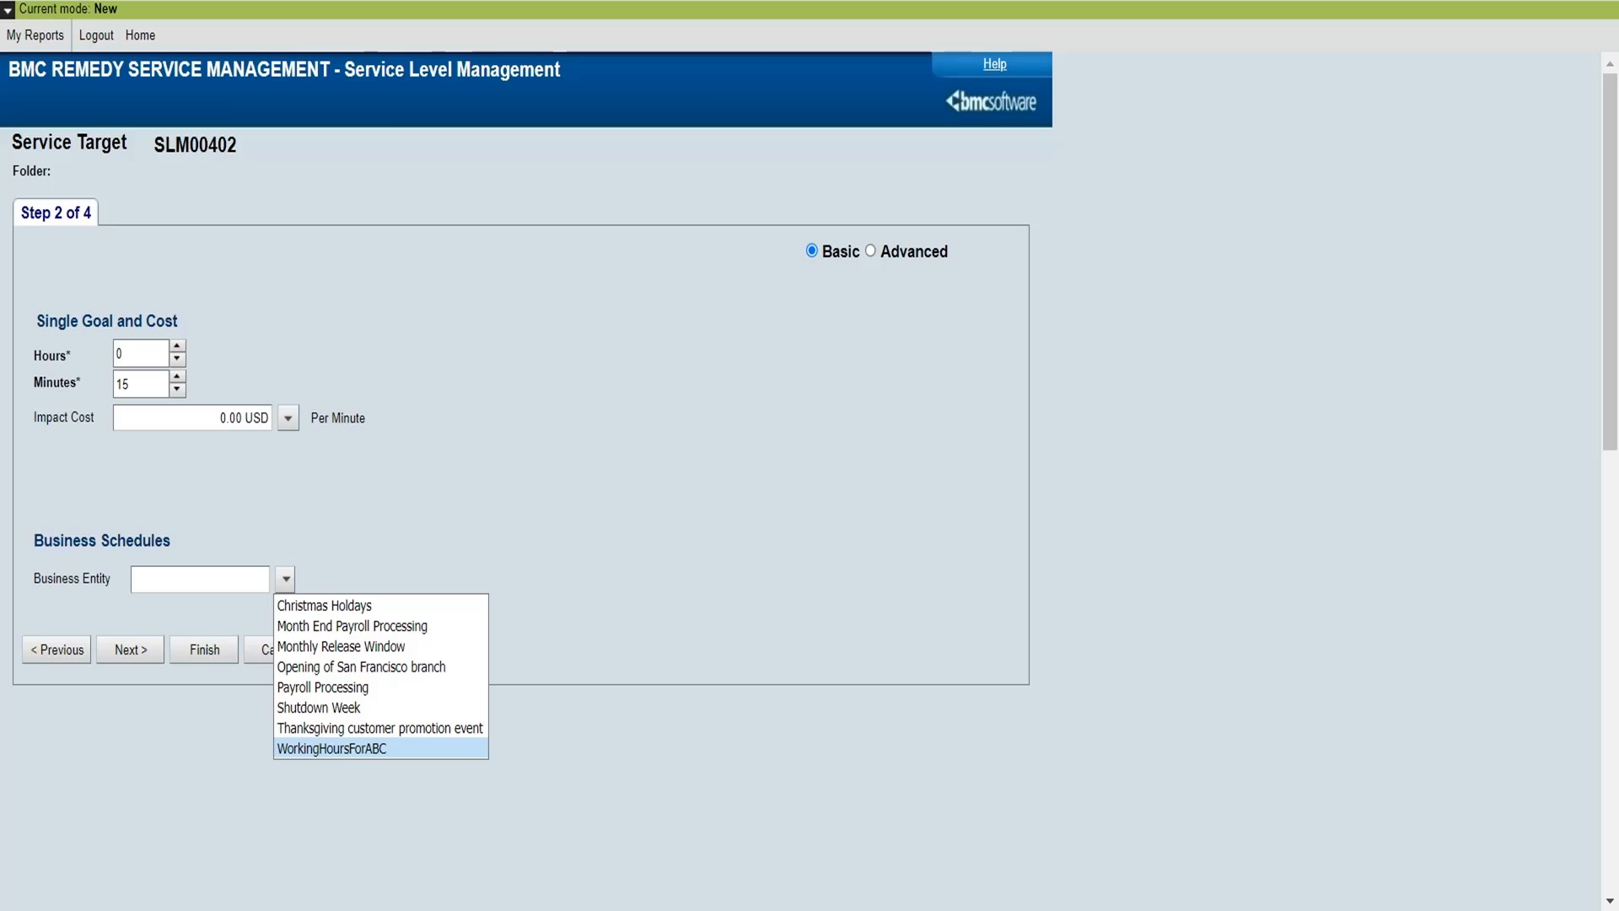
click(332, 749)
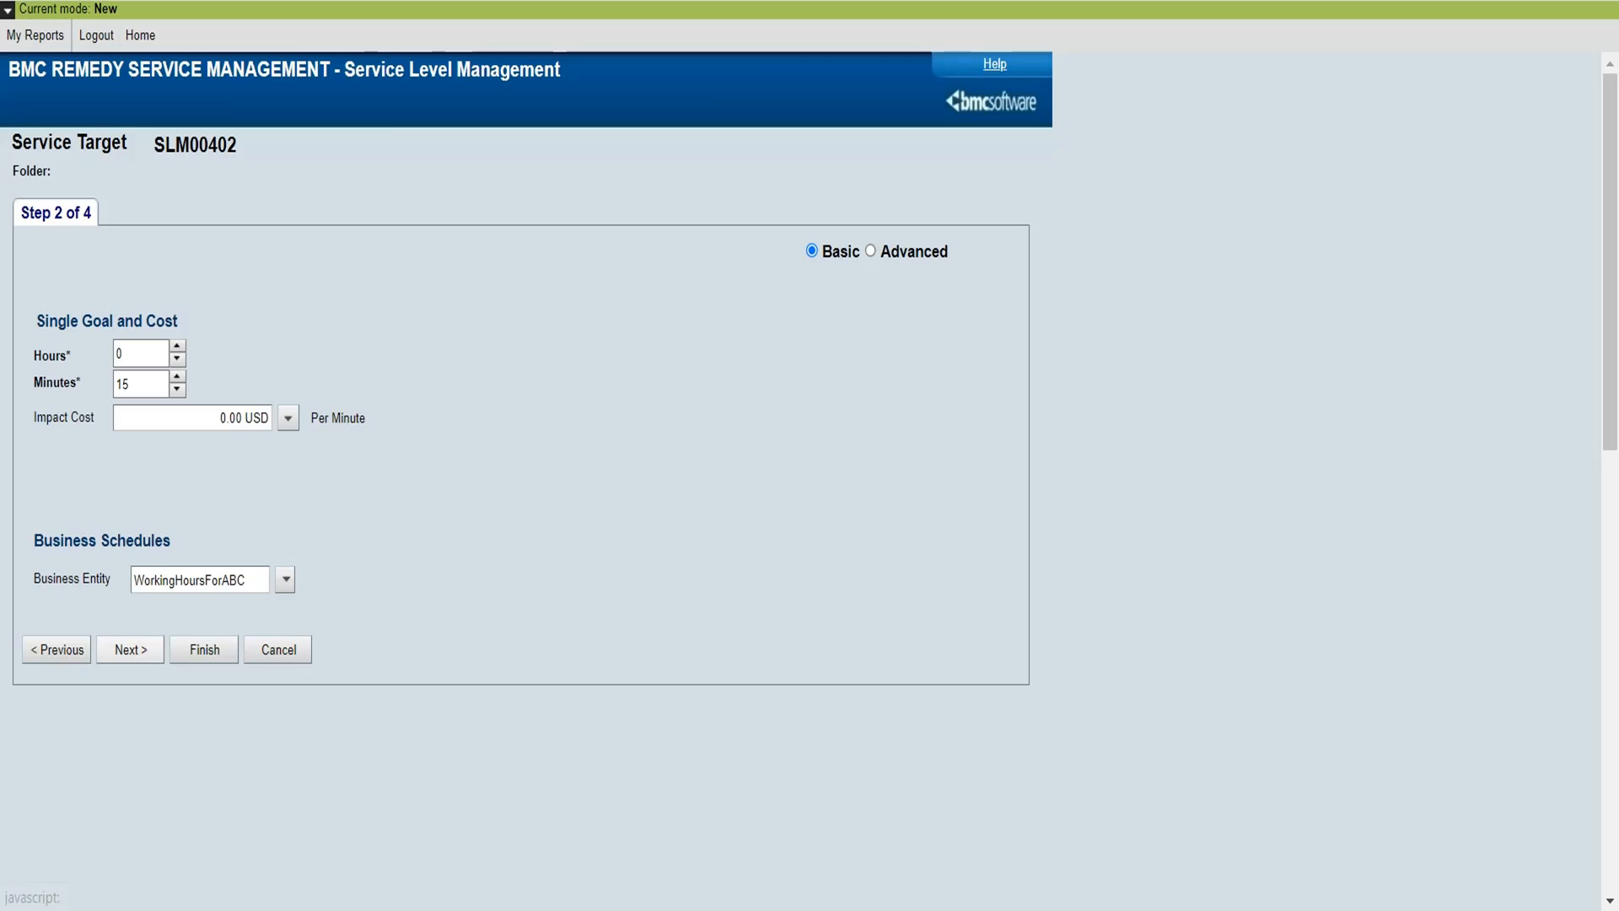
Continue to the measurement criteria and begin the Start When qualification with the Status field and the = operator.
click(130, 649)
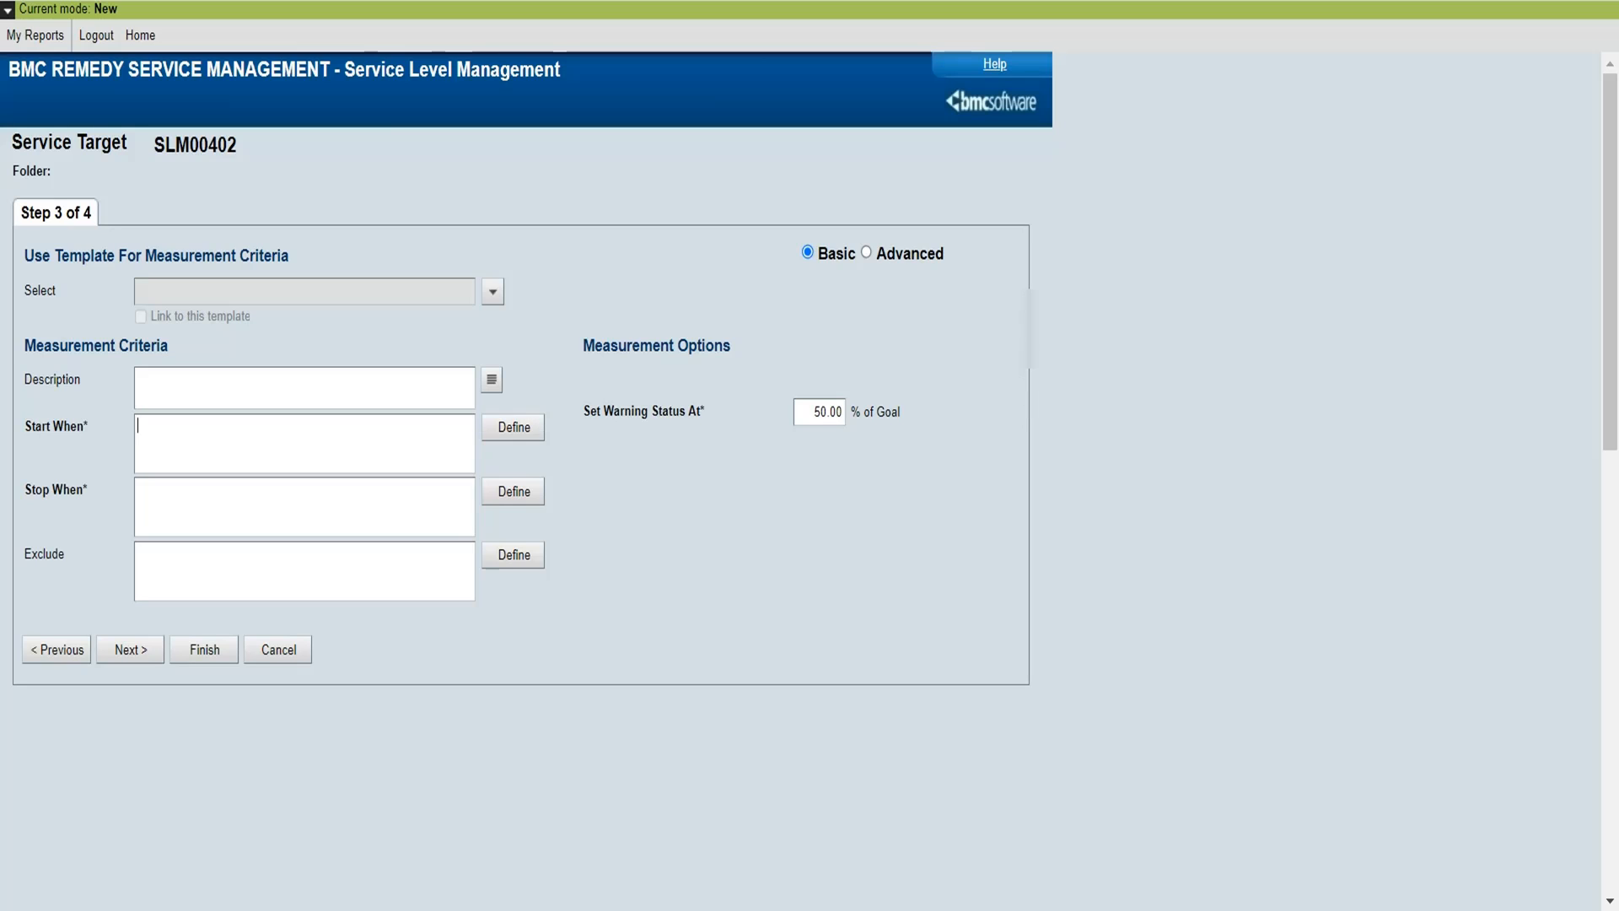
click(512, 426)
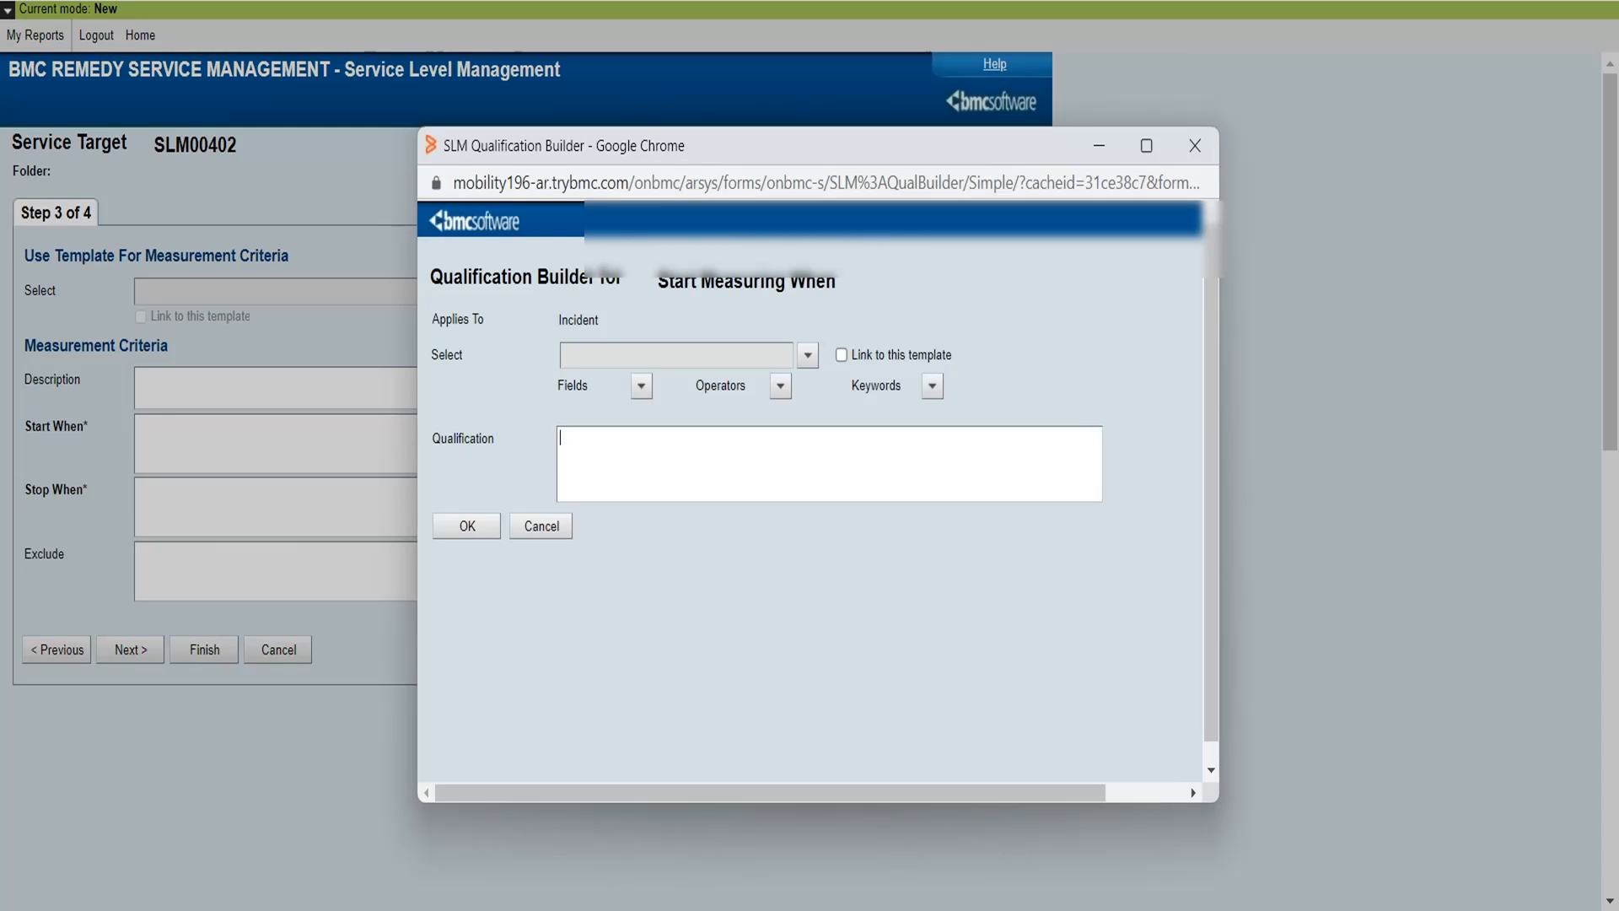
click(641, 386)
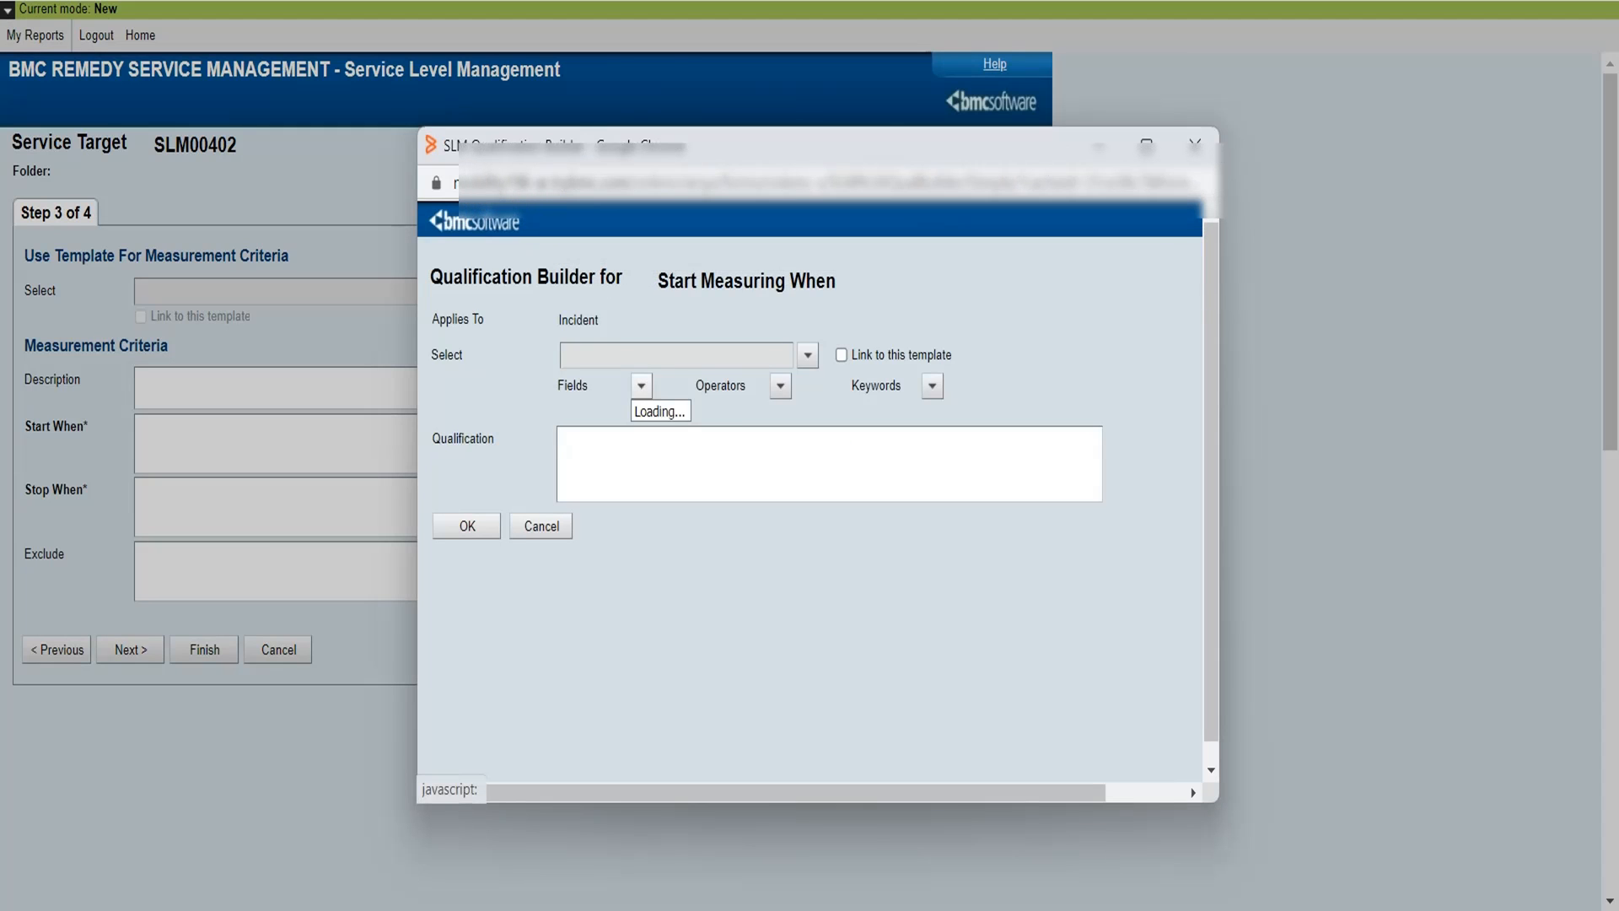
scroll(717, 481, down, 20)
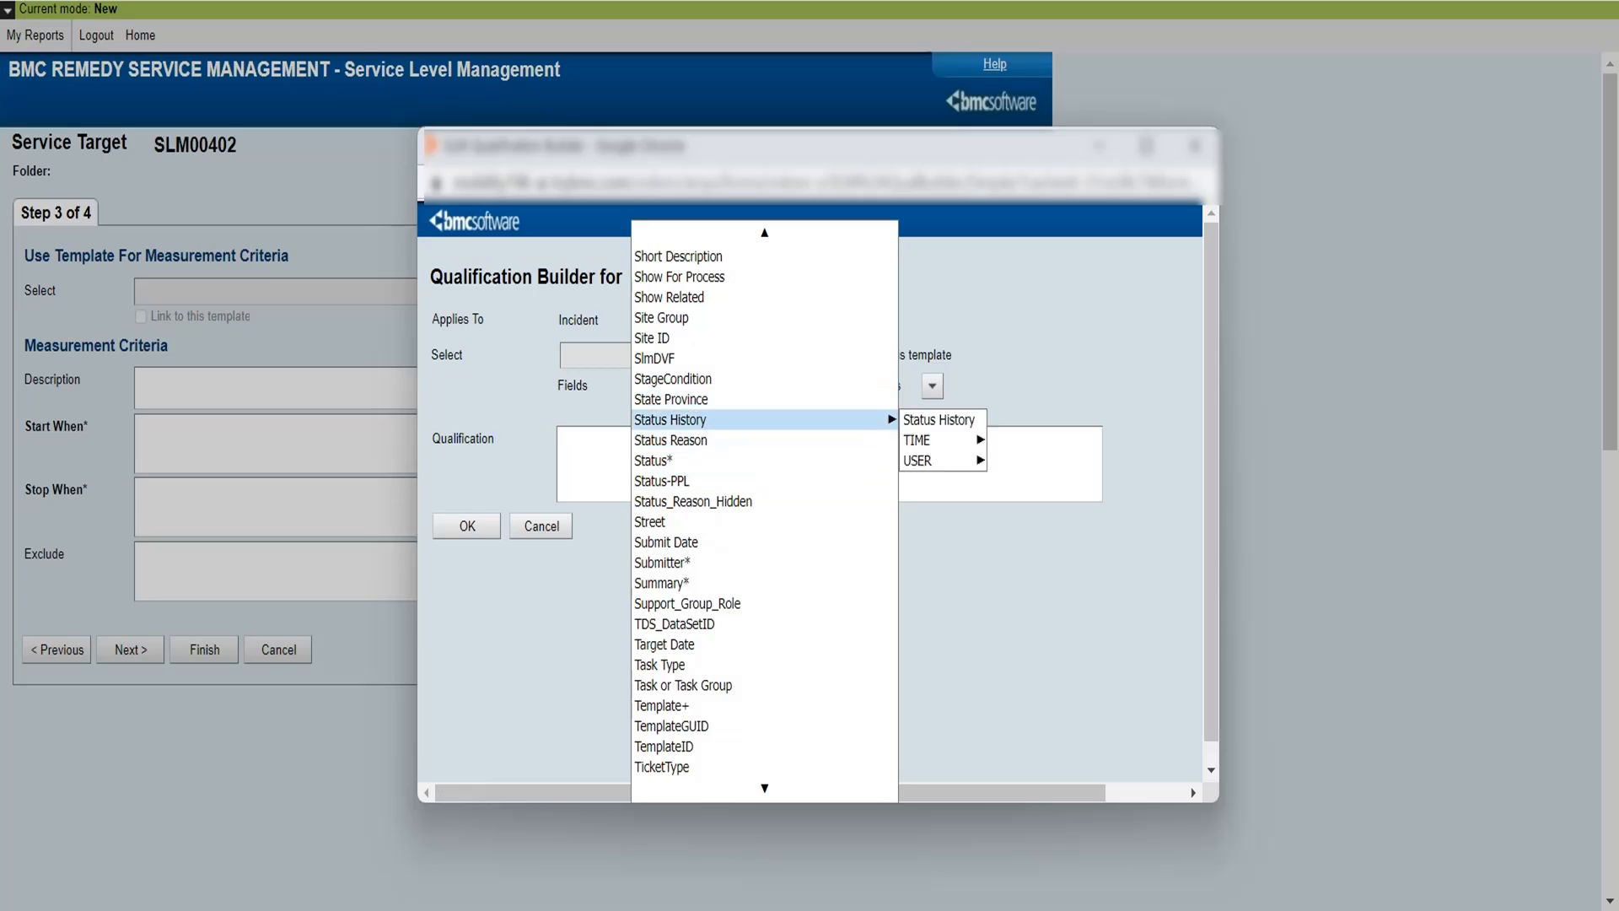
click(653, 460)
click(780, 386)
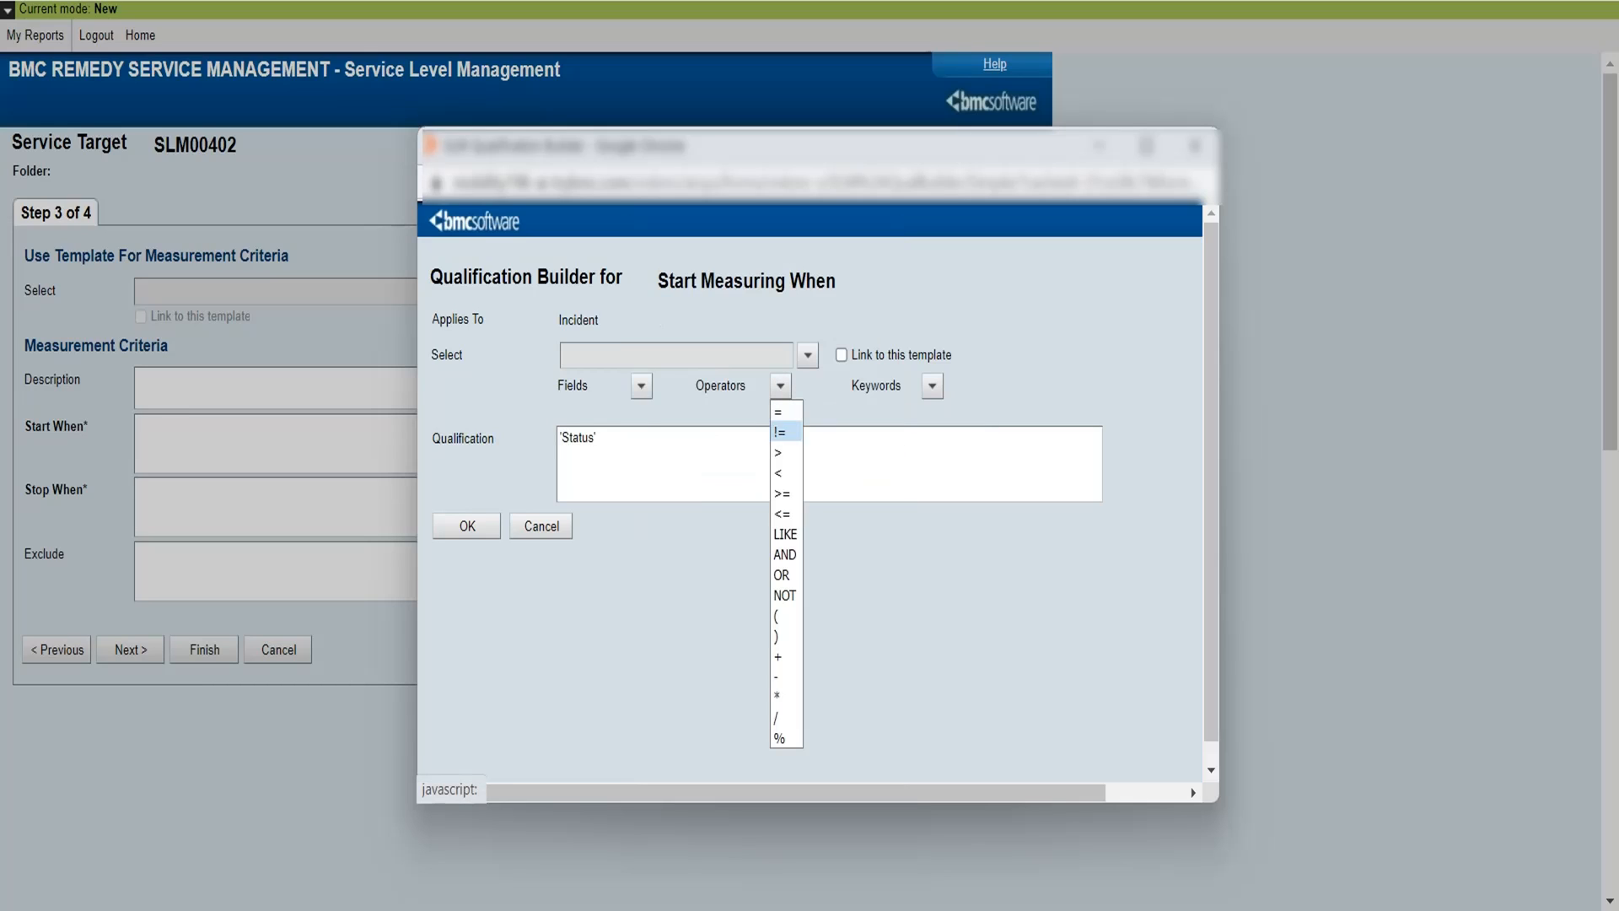
click(780, 411)
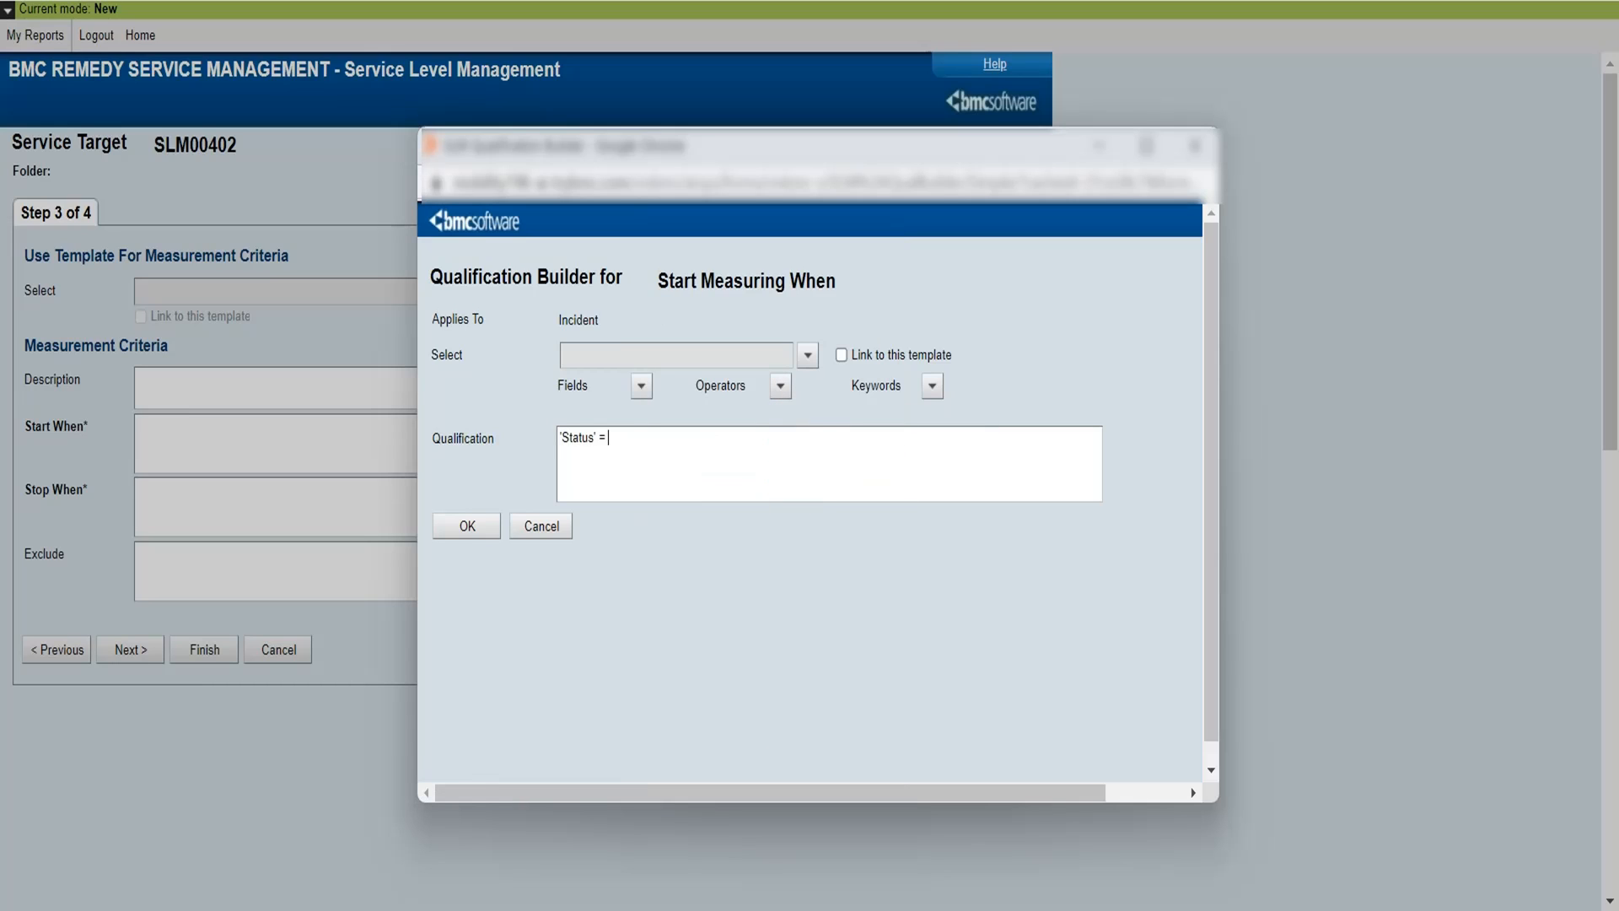
Complete the Start When qualification as 'Status' = "Assigned" and save it.
click(932, 385)
click(954, 527)
text("Assigned)
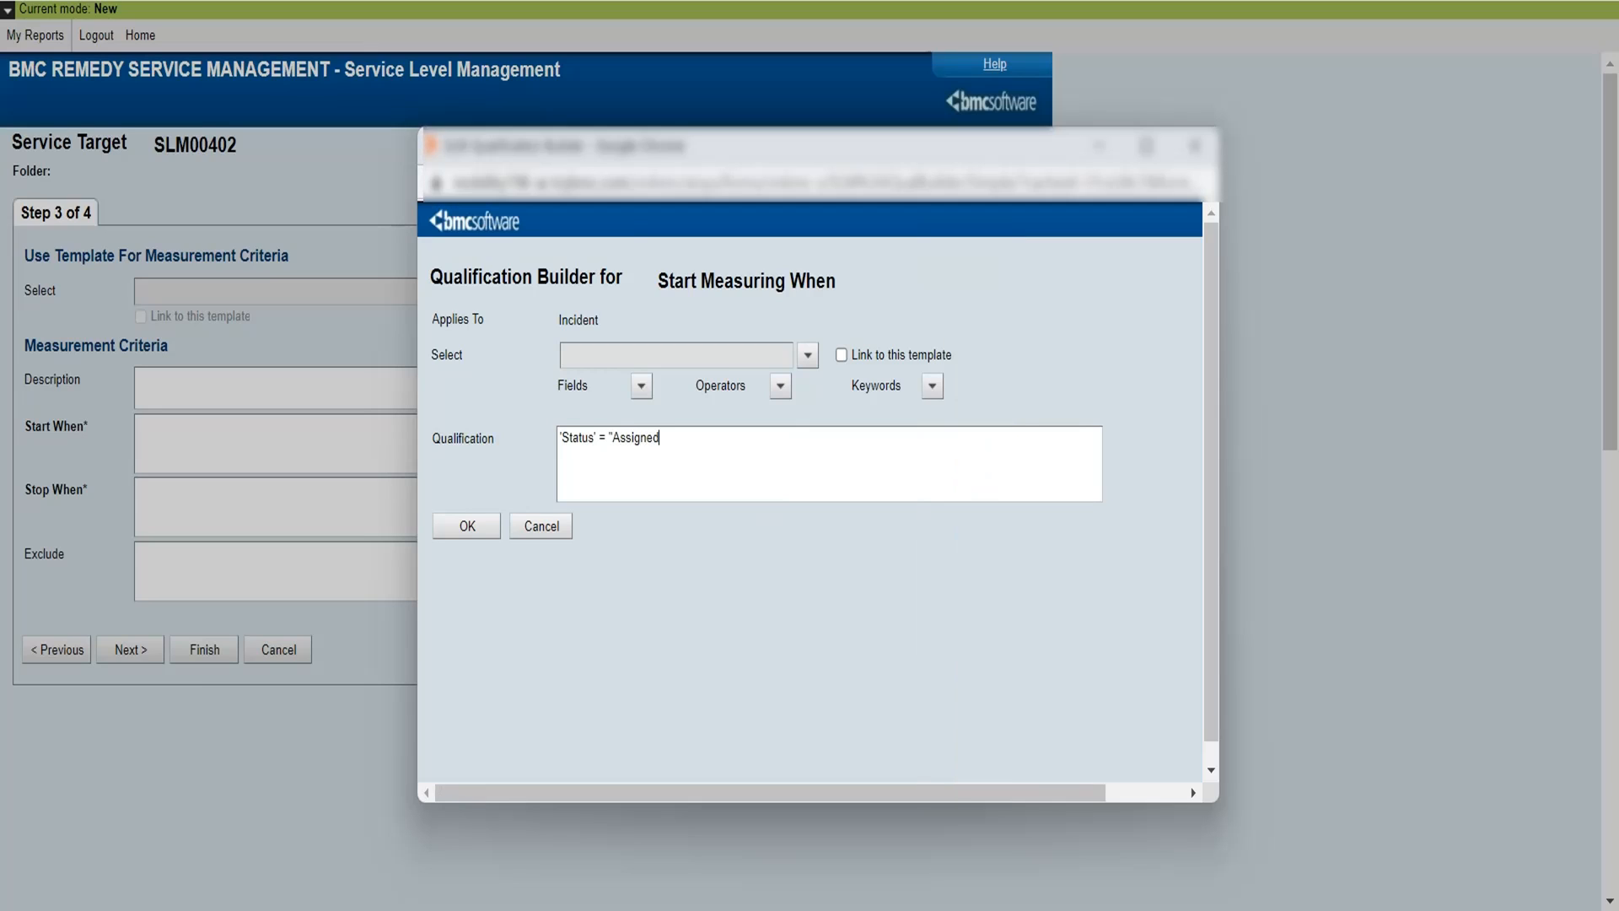
text(")
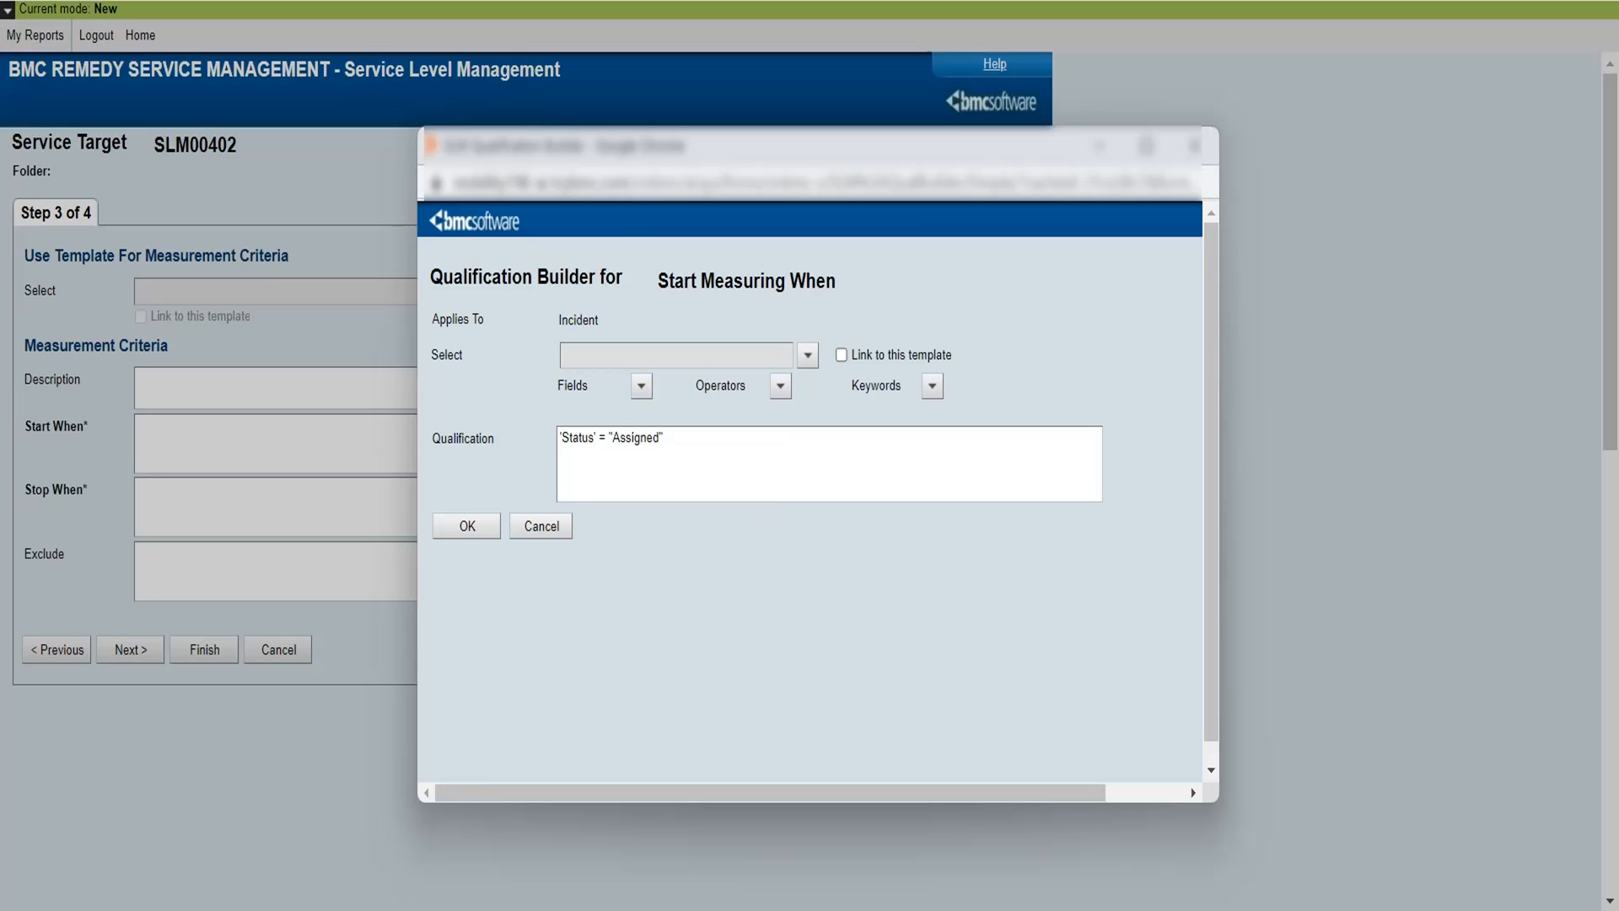
text(1)
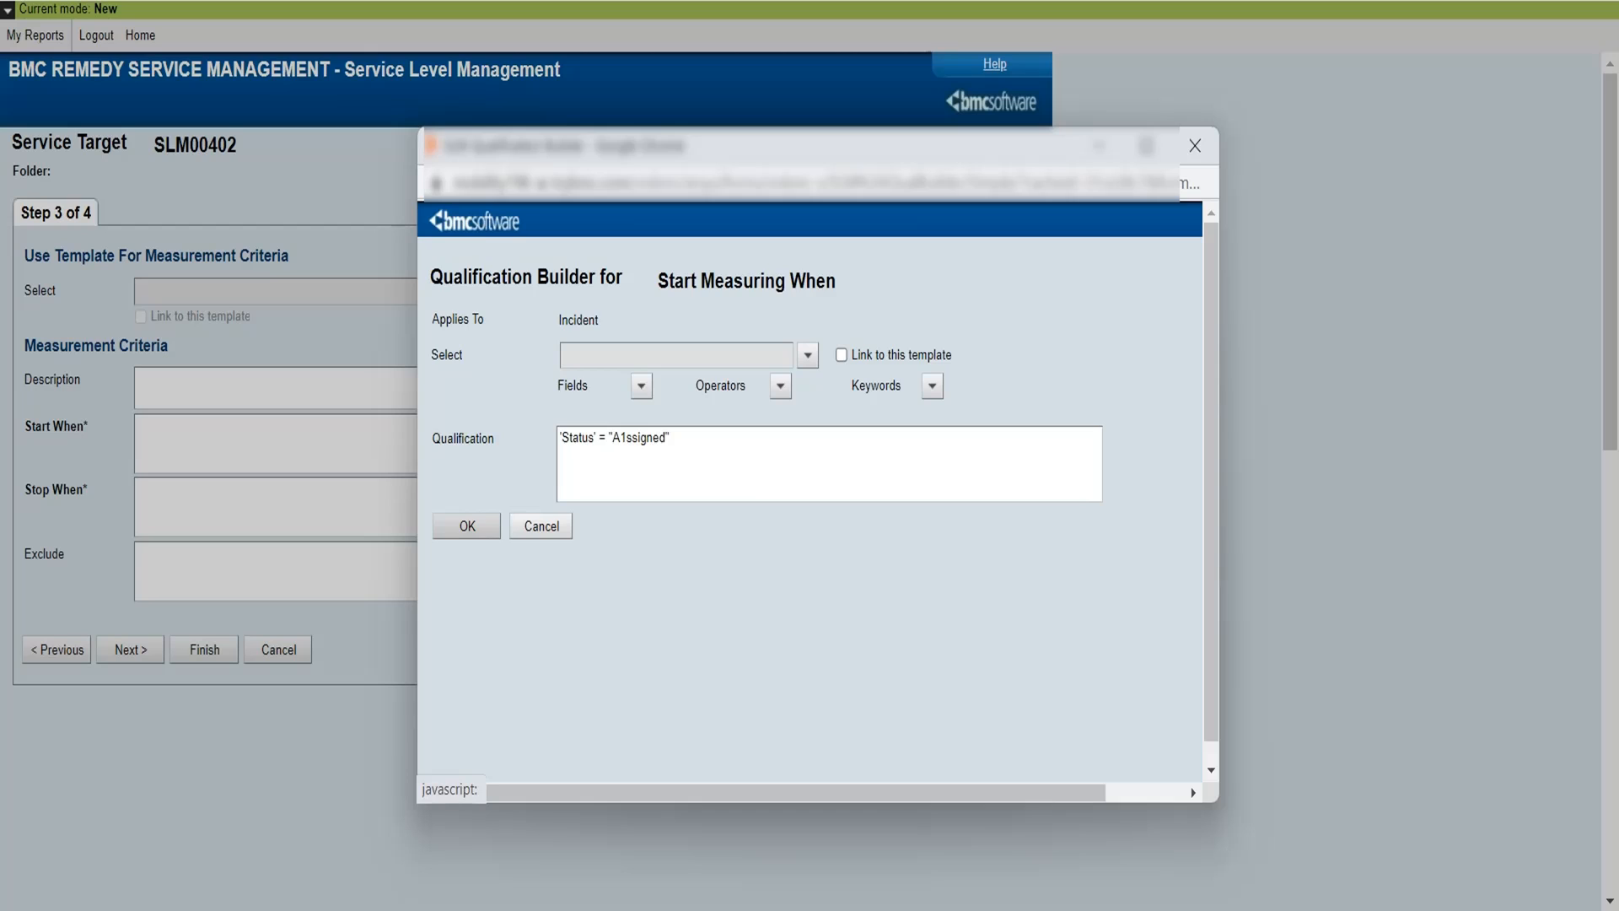
click(467, 525)
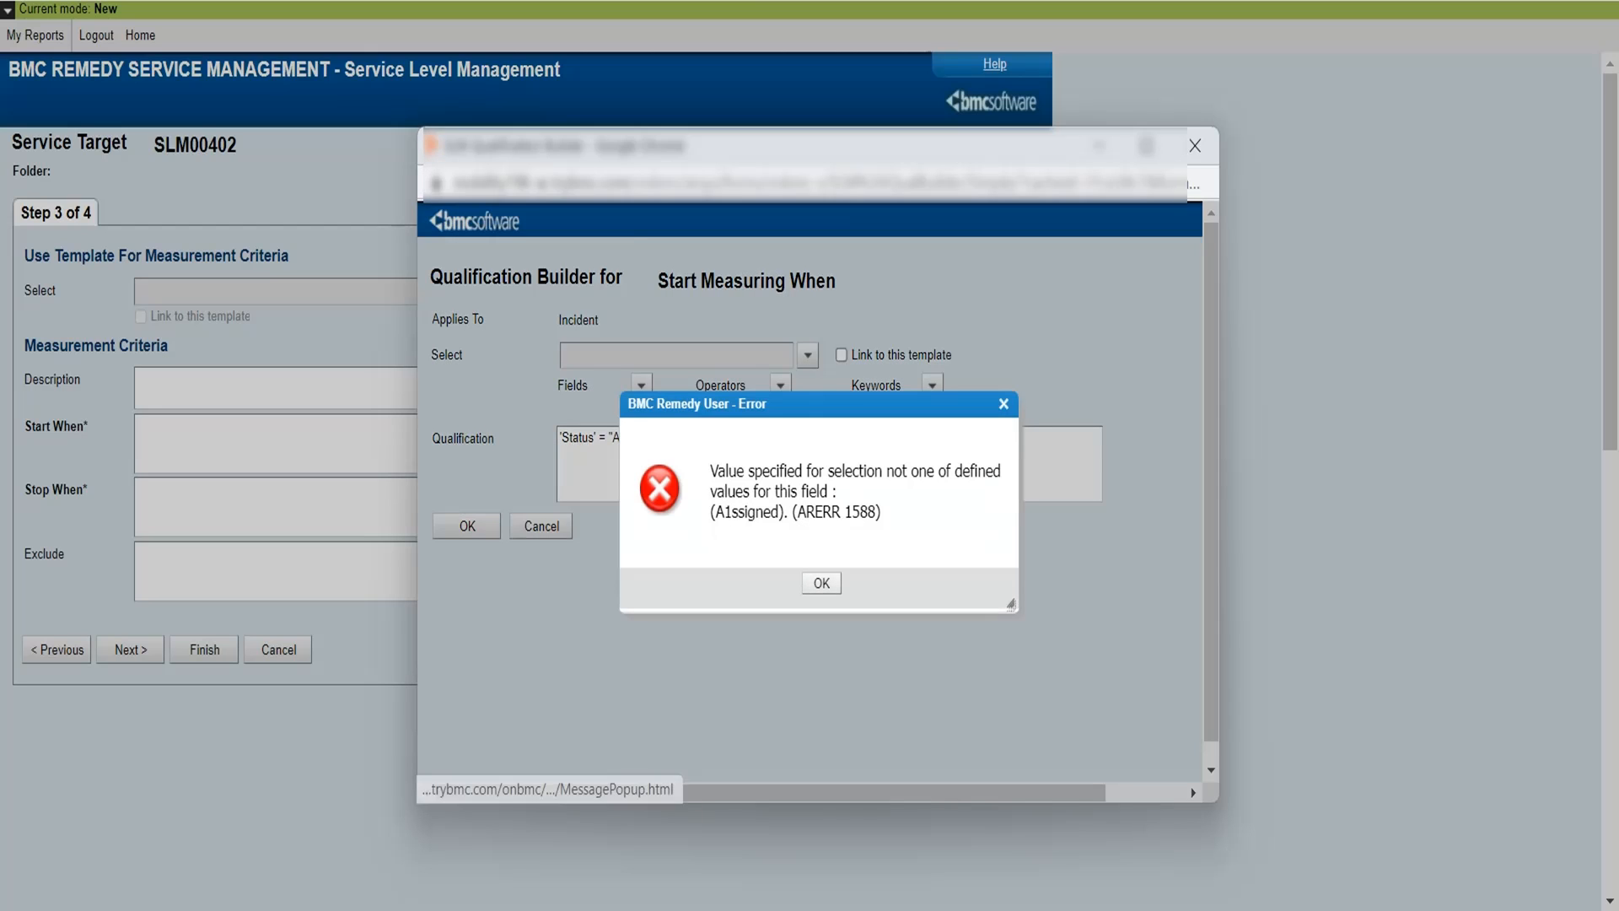
key(Return)
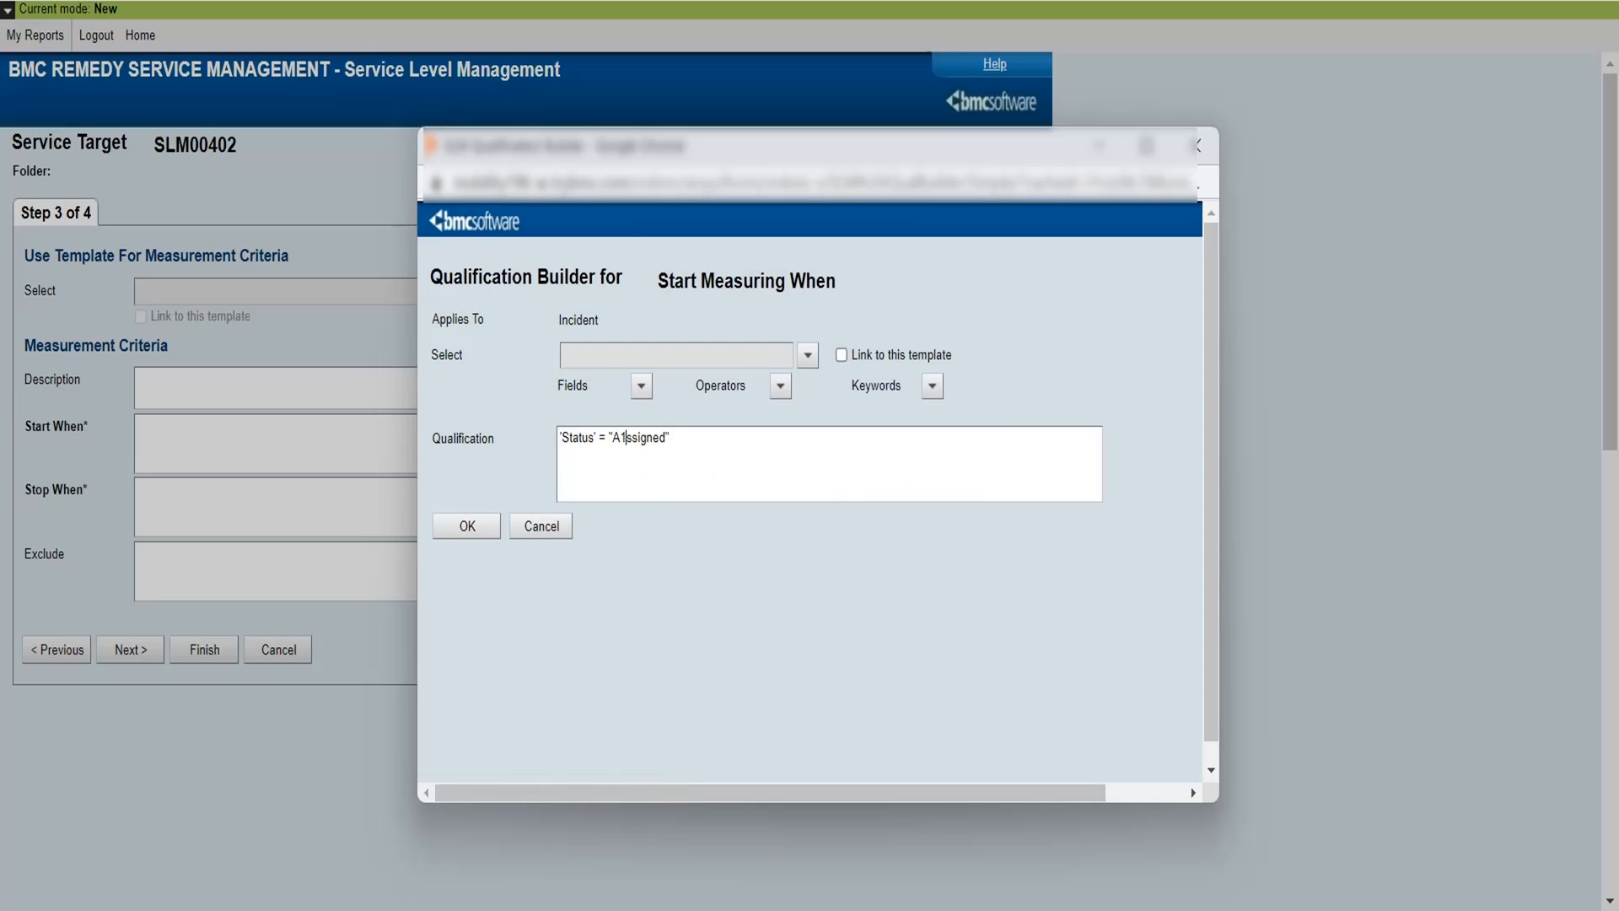
click(623, 437)
key(BackSpace)
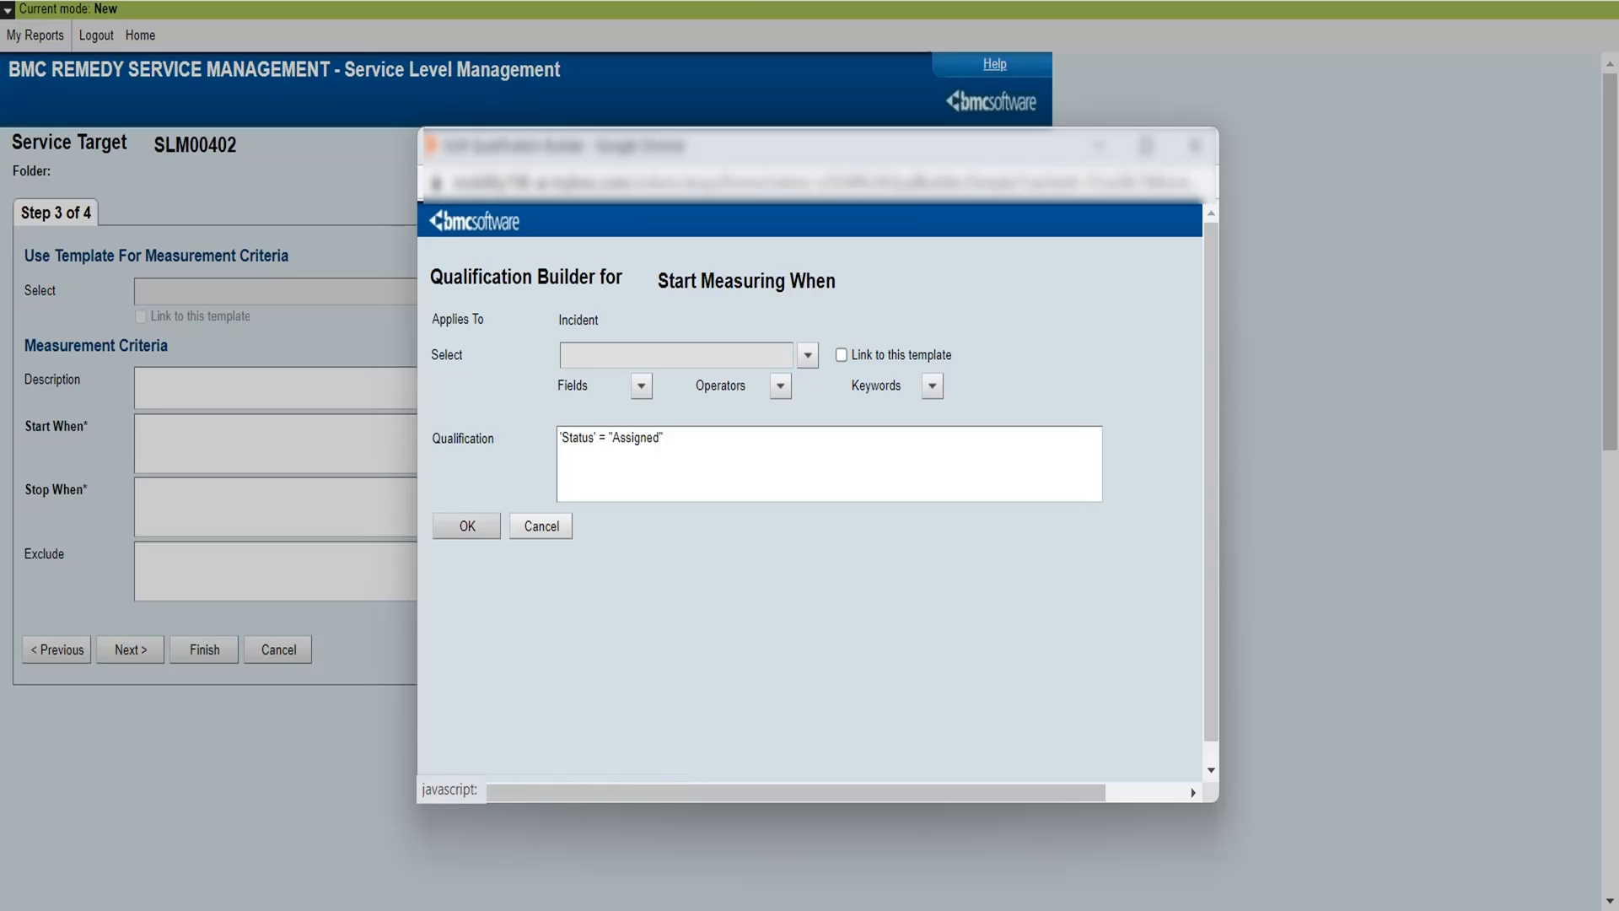
click(467, 526)
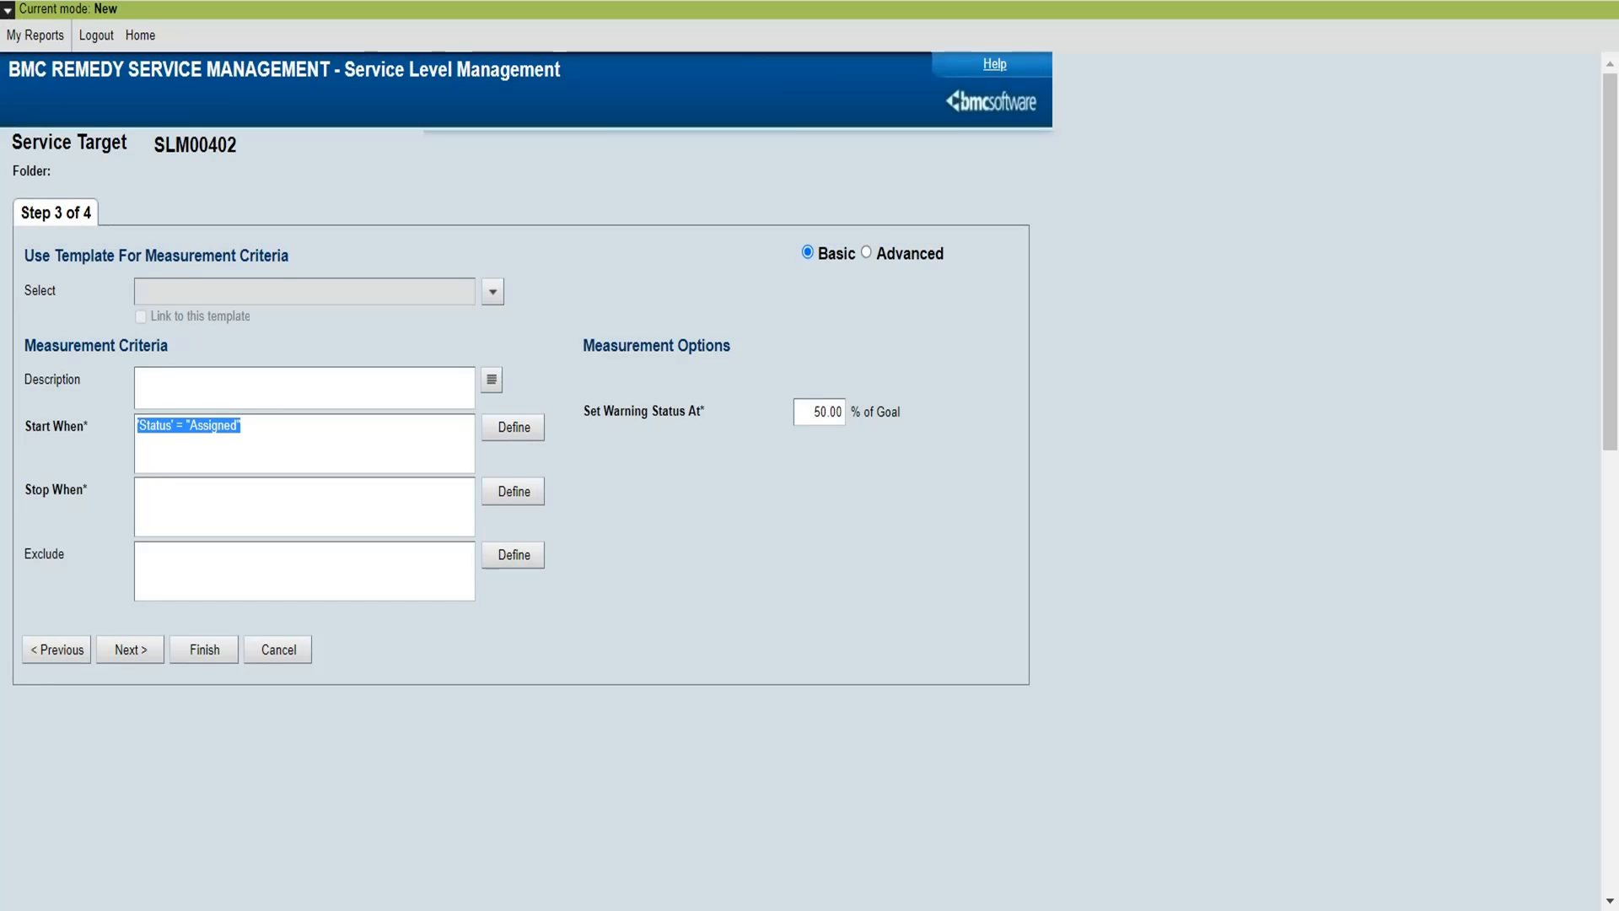
Set the Stop When condition to 'Status' = "In Progress", reusing the Start When expression.
click(303, 506)
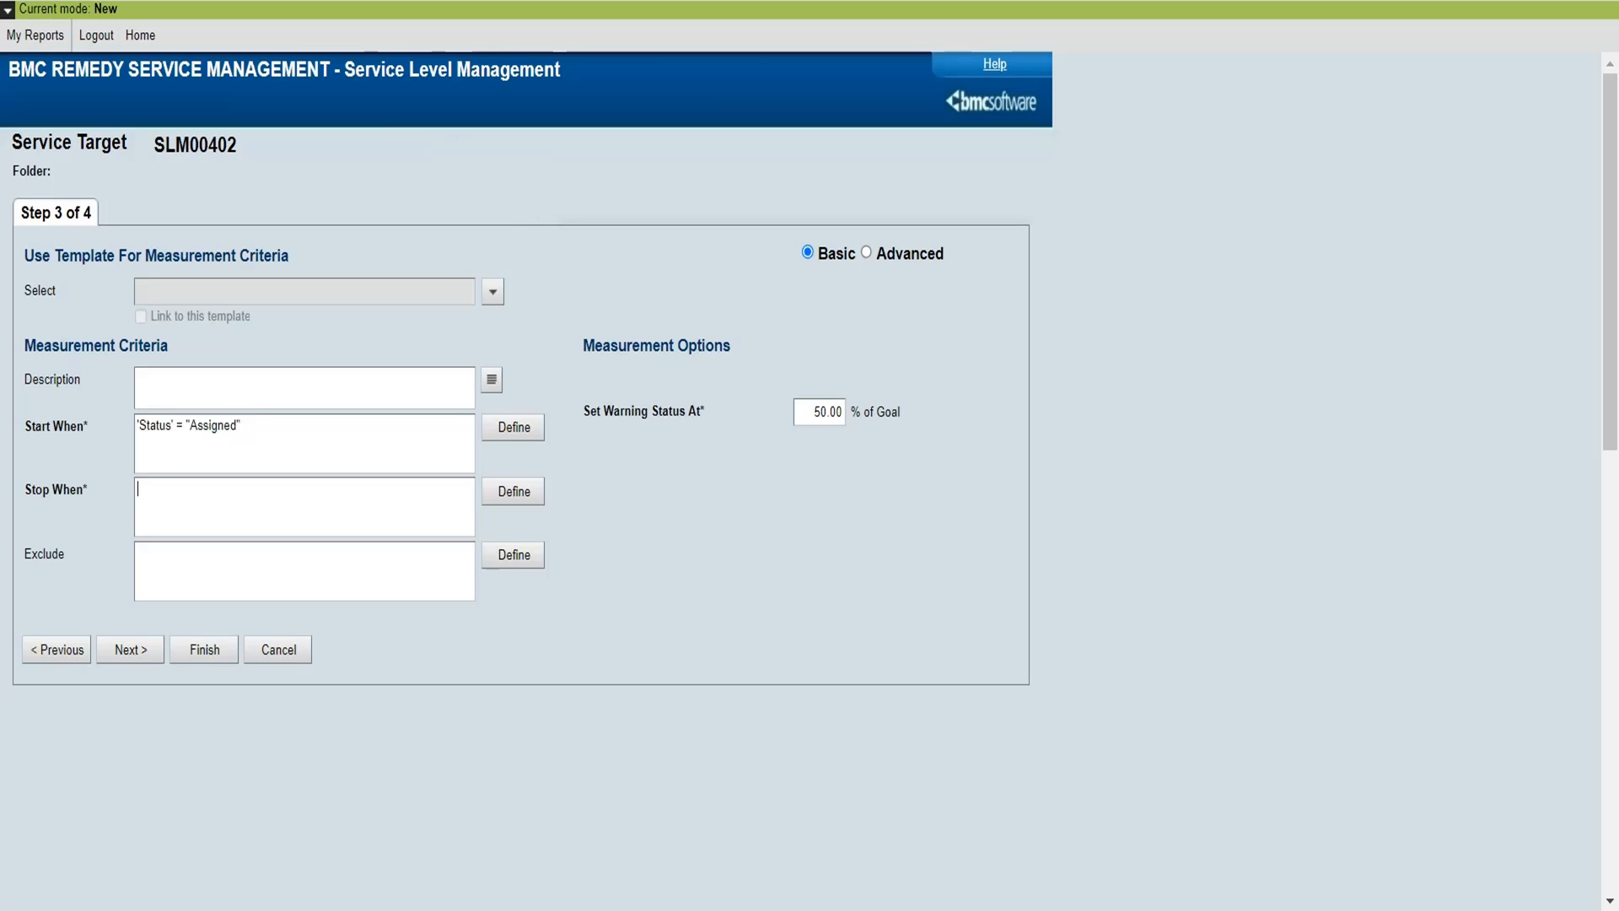
text('Status' = "Assigned")
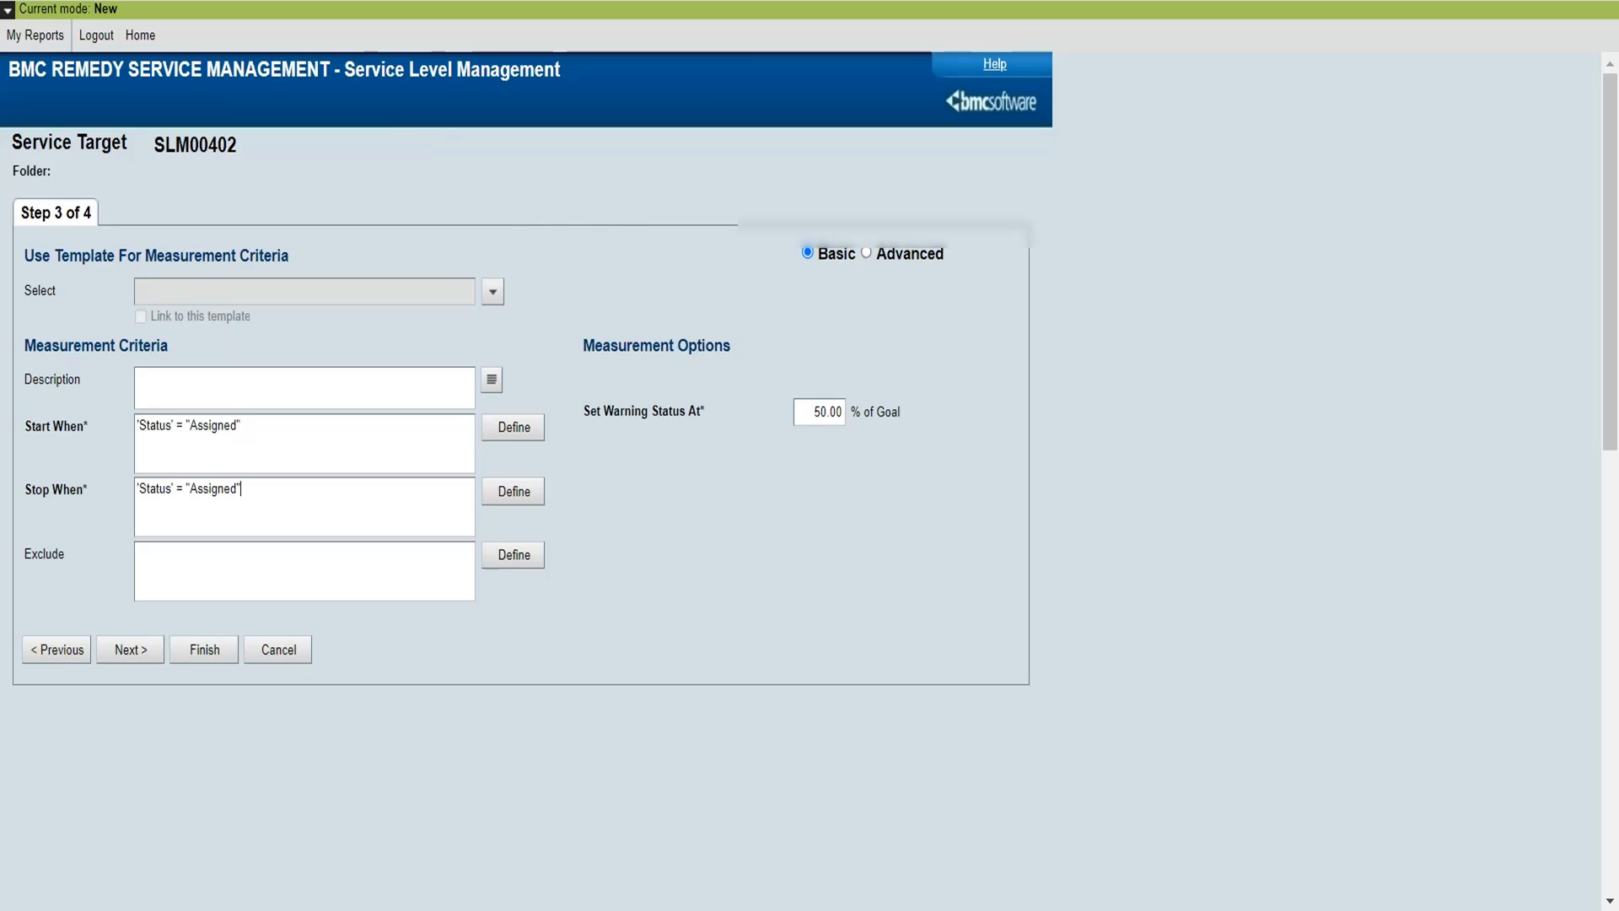
double_click(209, 488)
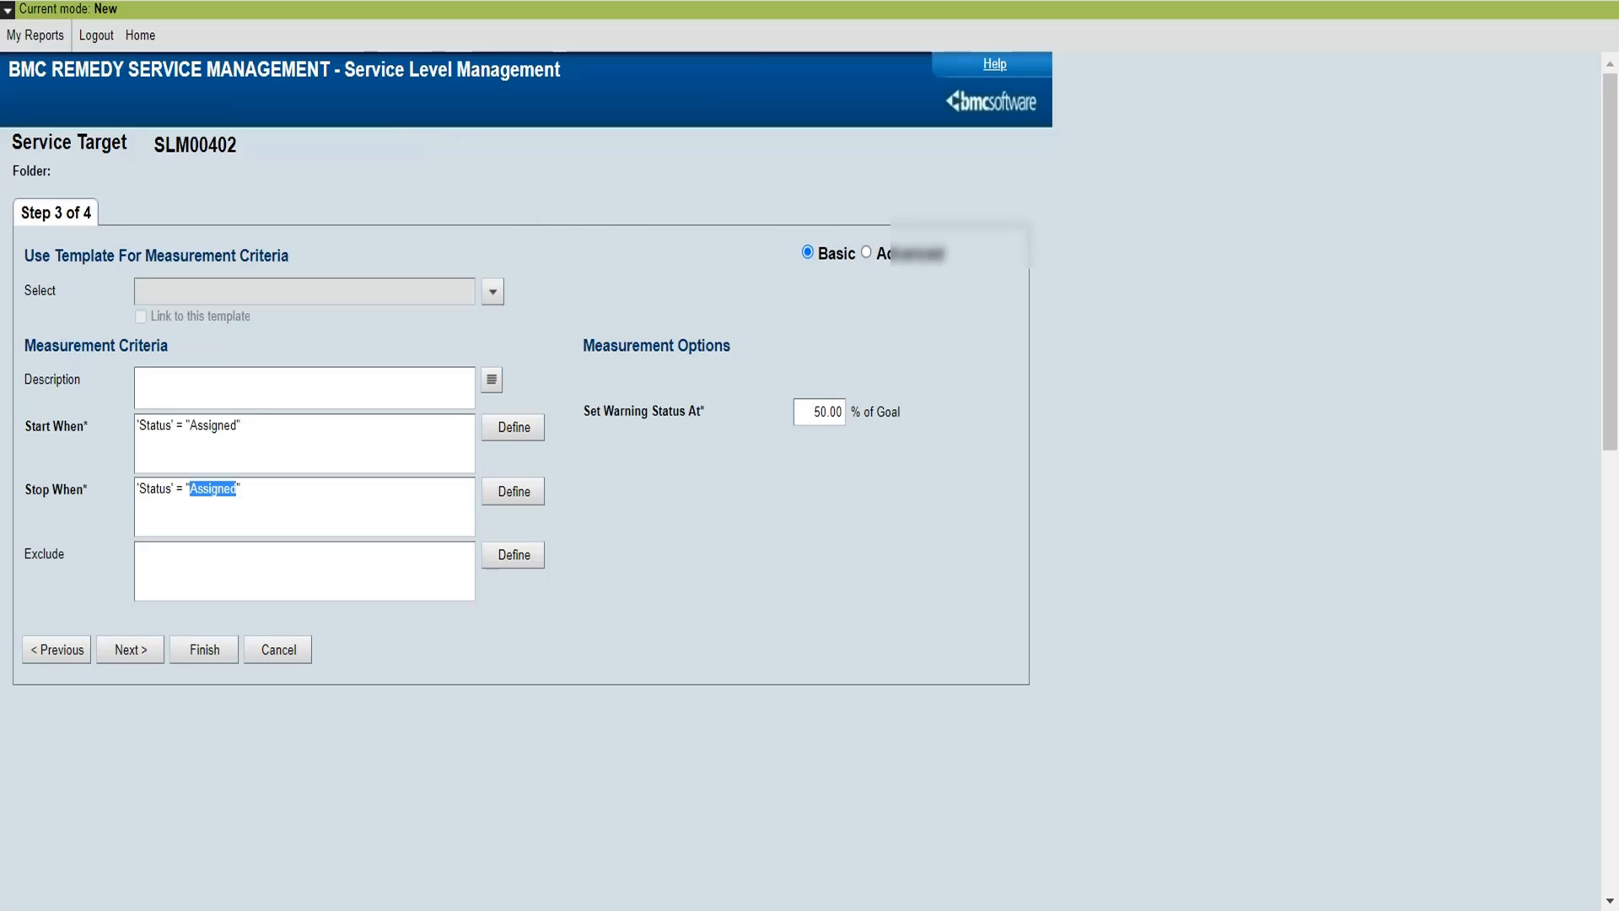
key(BackSpace)
text(In Pr)
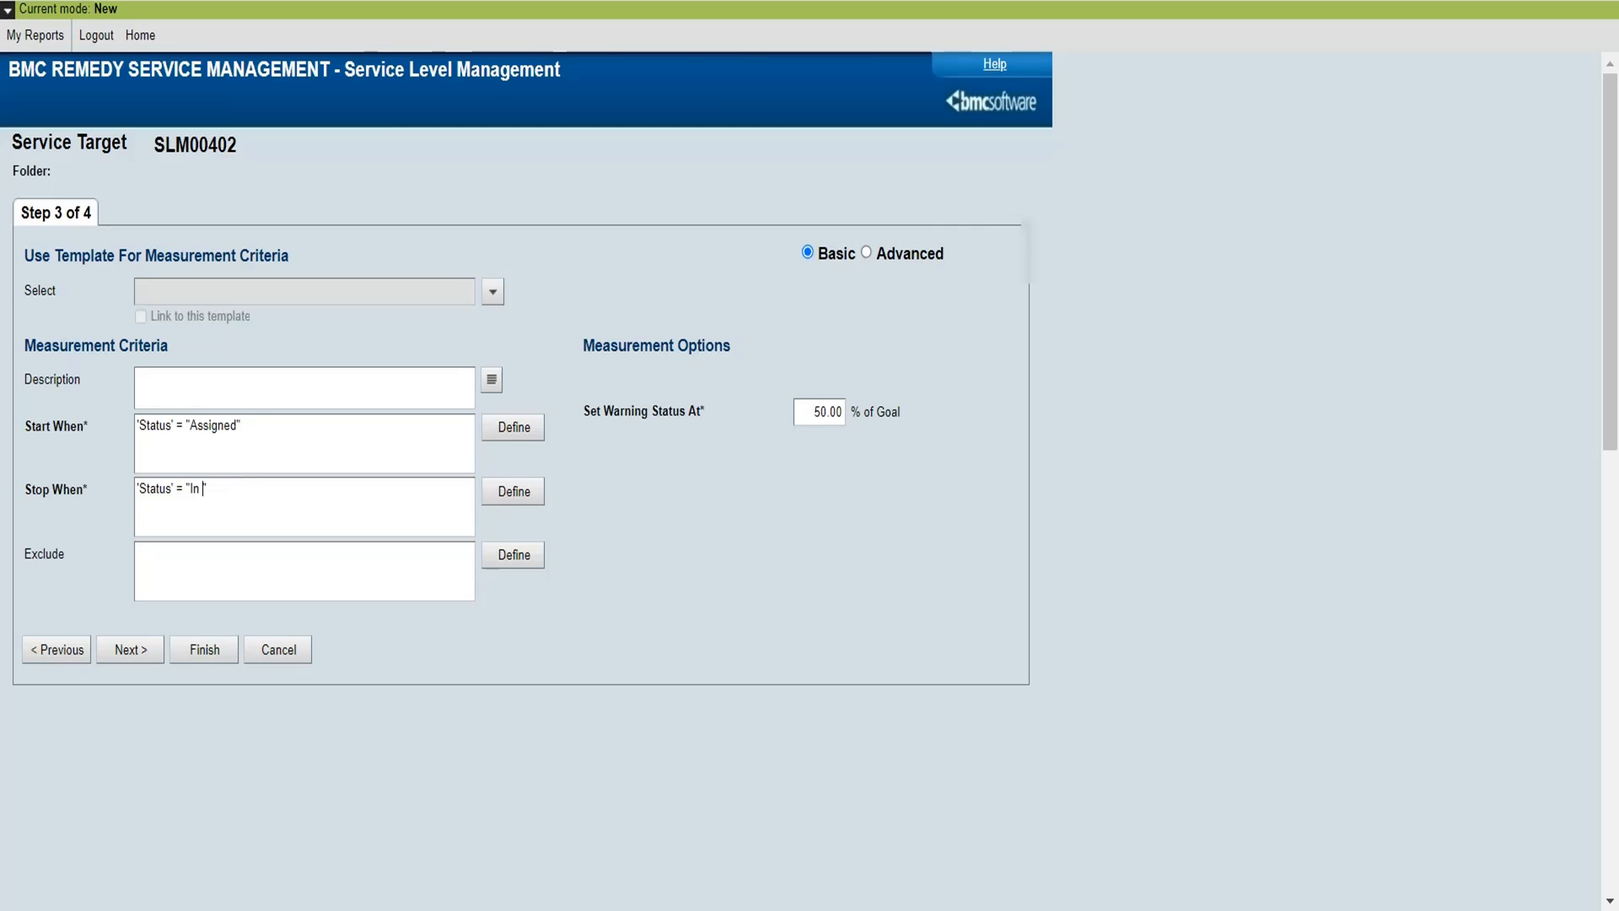
text(ogree)
key(BackSpace)
text(ss)
Copy the Stop When condition into the Exclude criteria.
click(252, 489)
key(ctrl+a)
key(ctrl+c)
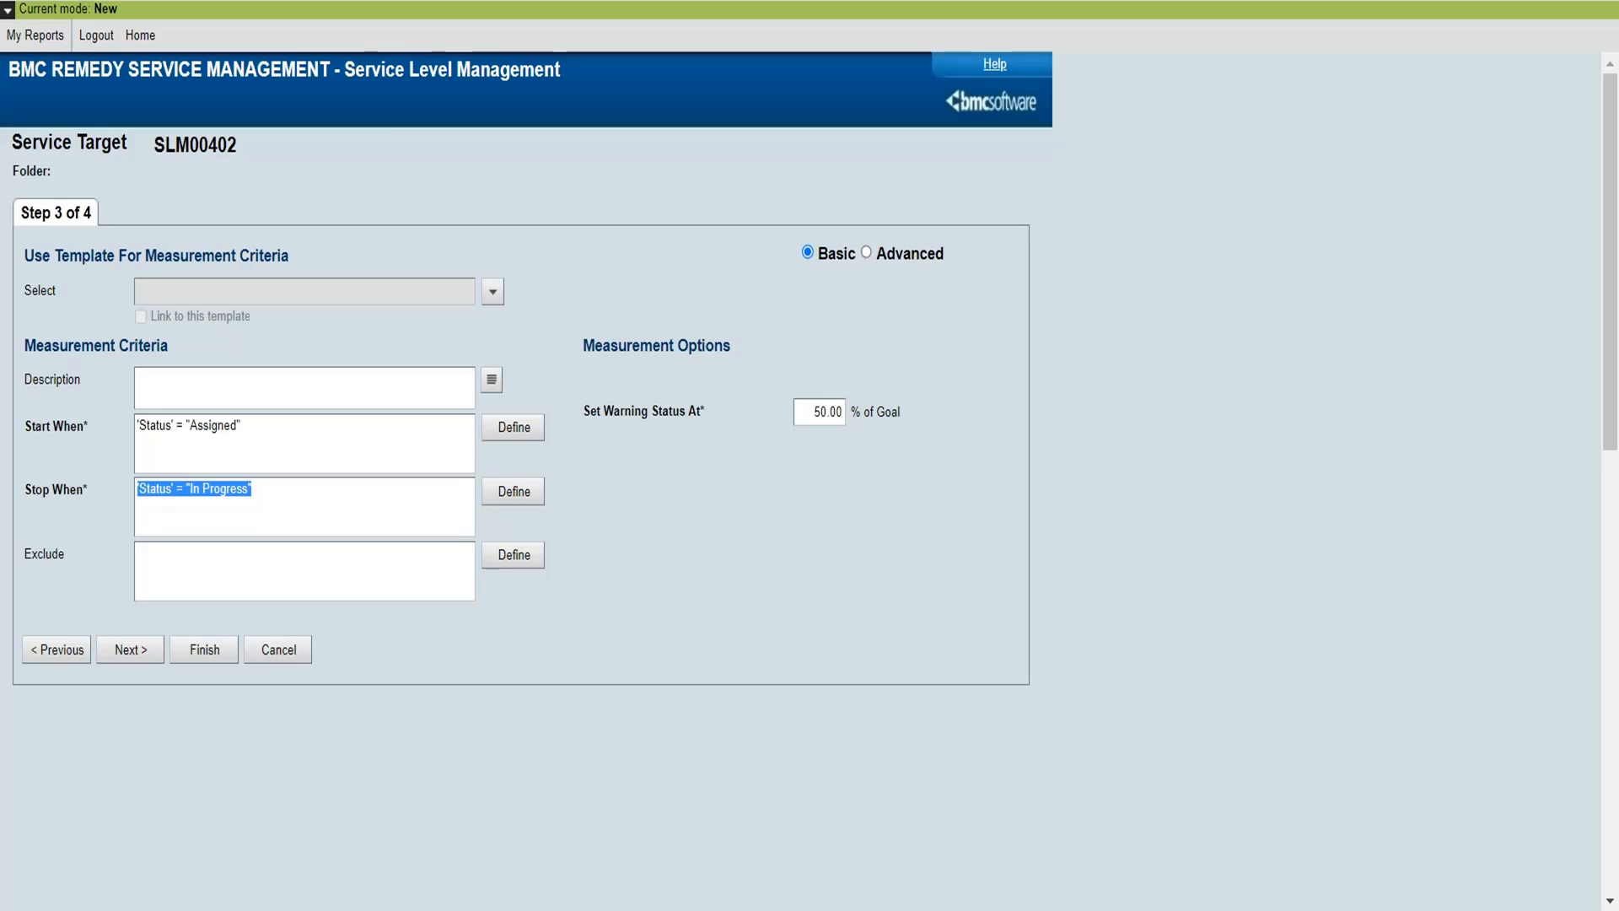
click(139, 554)
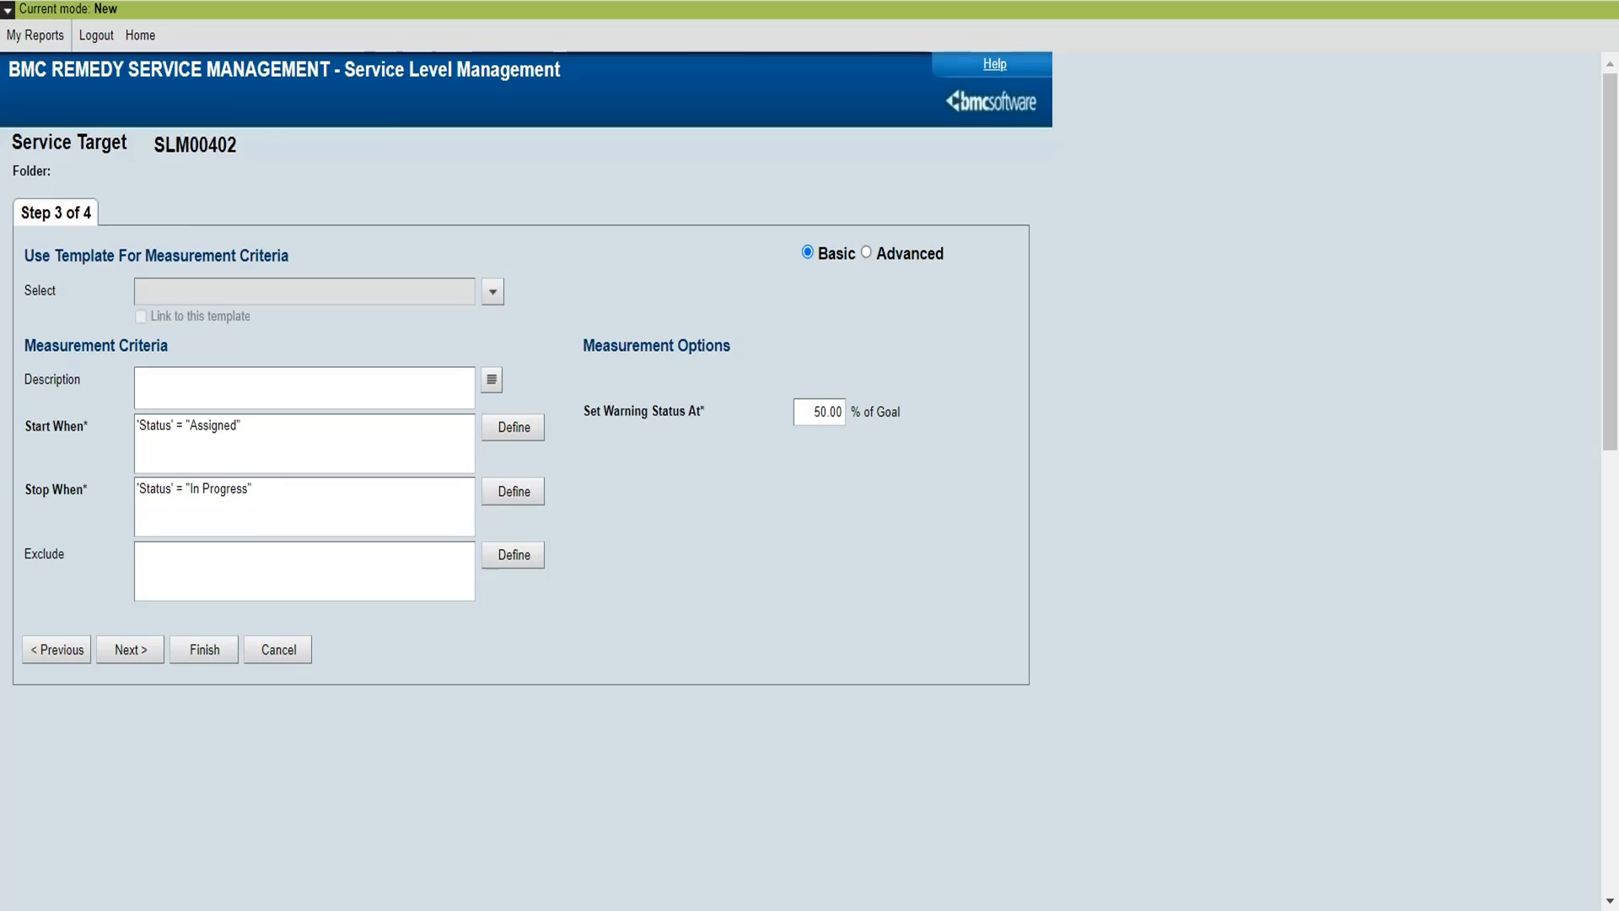
key(ctrl+v)
Replace the status value in the Exclude condition with Pending.
key(shift+Left)
key(shift+Left)
key(shift+Left)
key(shift+Left)
key(shift+Left)
key(shift+Left)
key(shift+Left)
key(shift+Left)
key(shift+Left)
key(shift+Left)
key(shift+Left)
key(shift+Left)
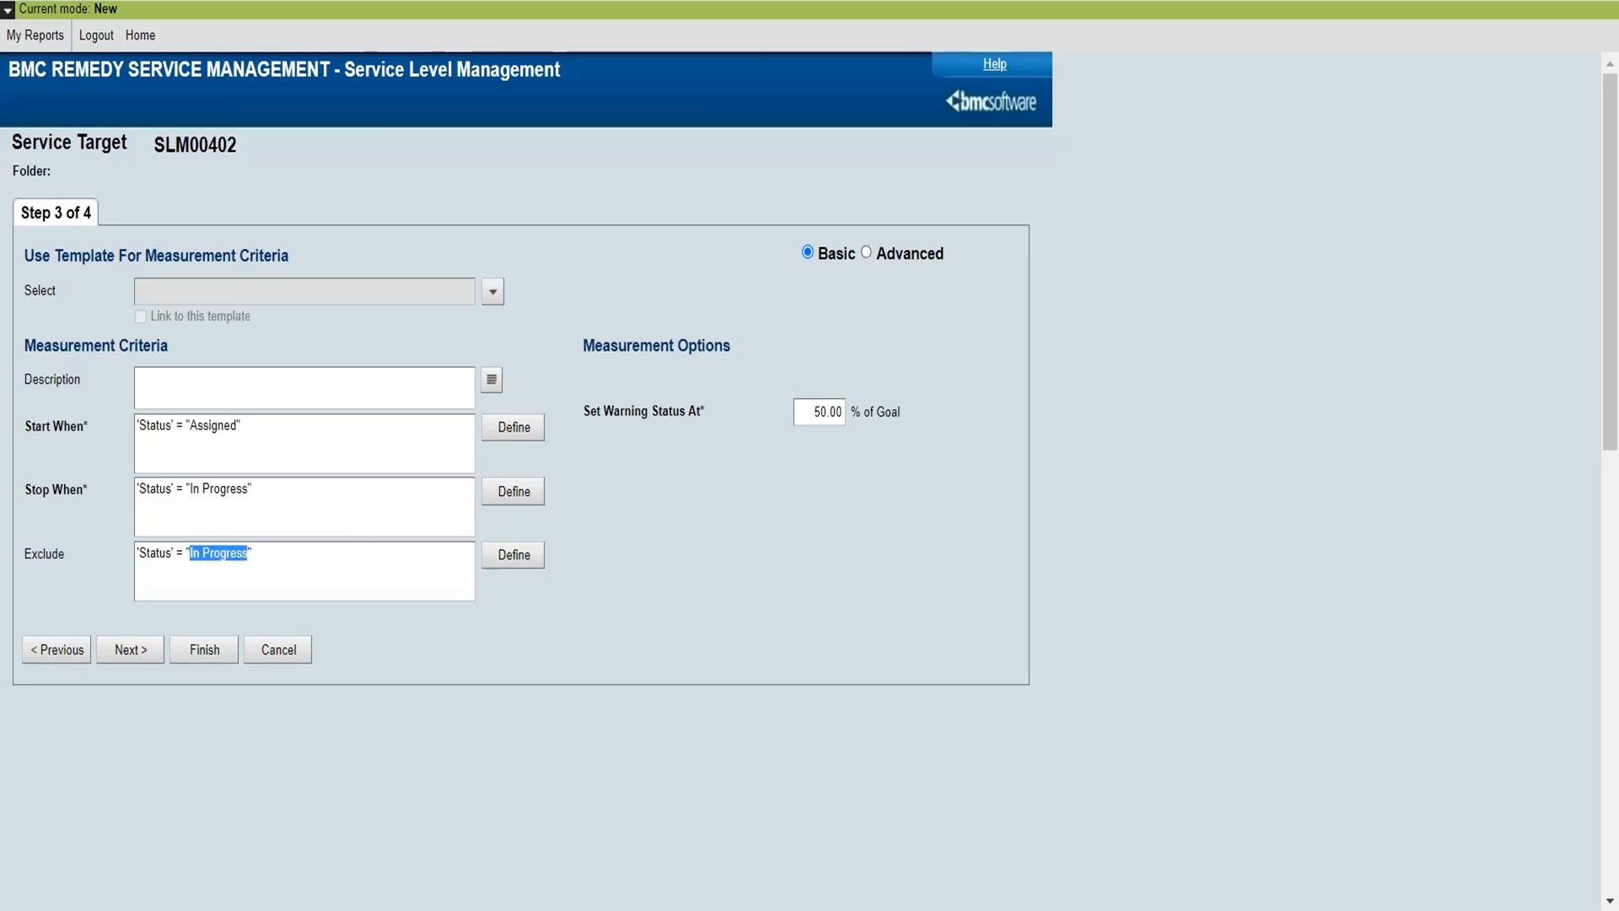
text(Pening)
key(BackSpace)
key(BackSpace)
key(BackSpace)
text(ding)
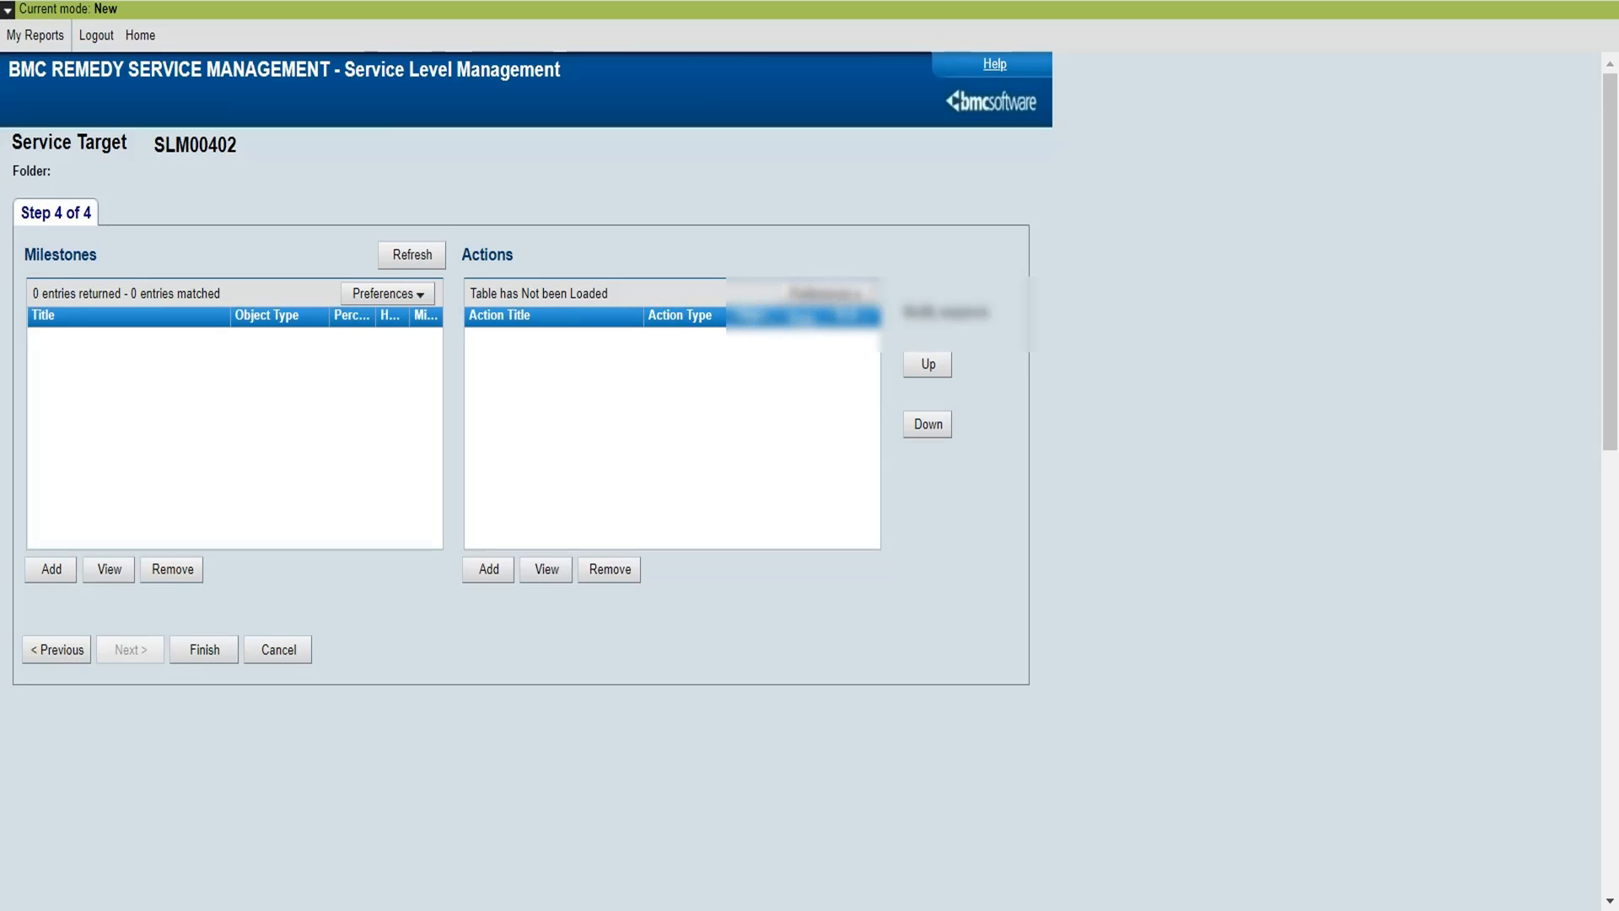
Add the Incident 50% Milestone template as a milestone, keeping it linked to the template.
click(52, 568)
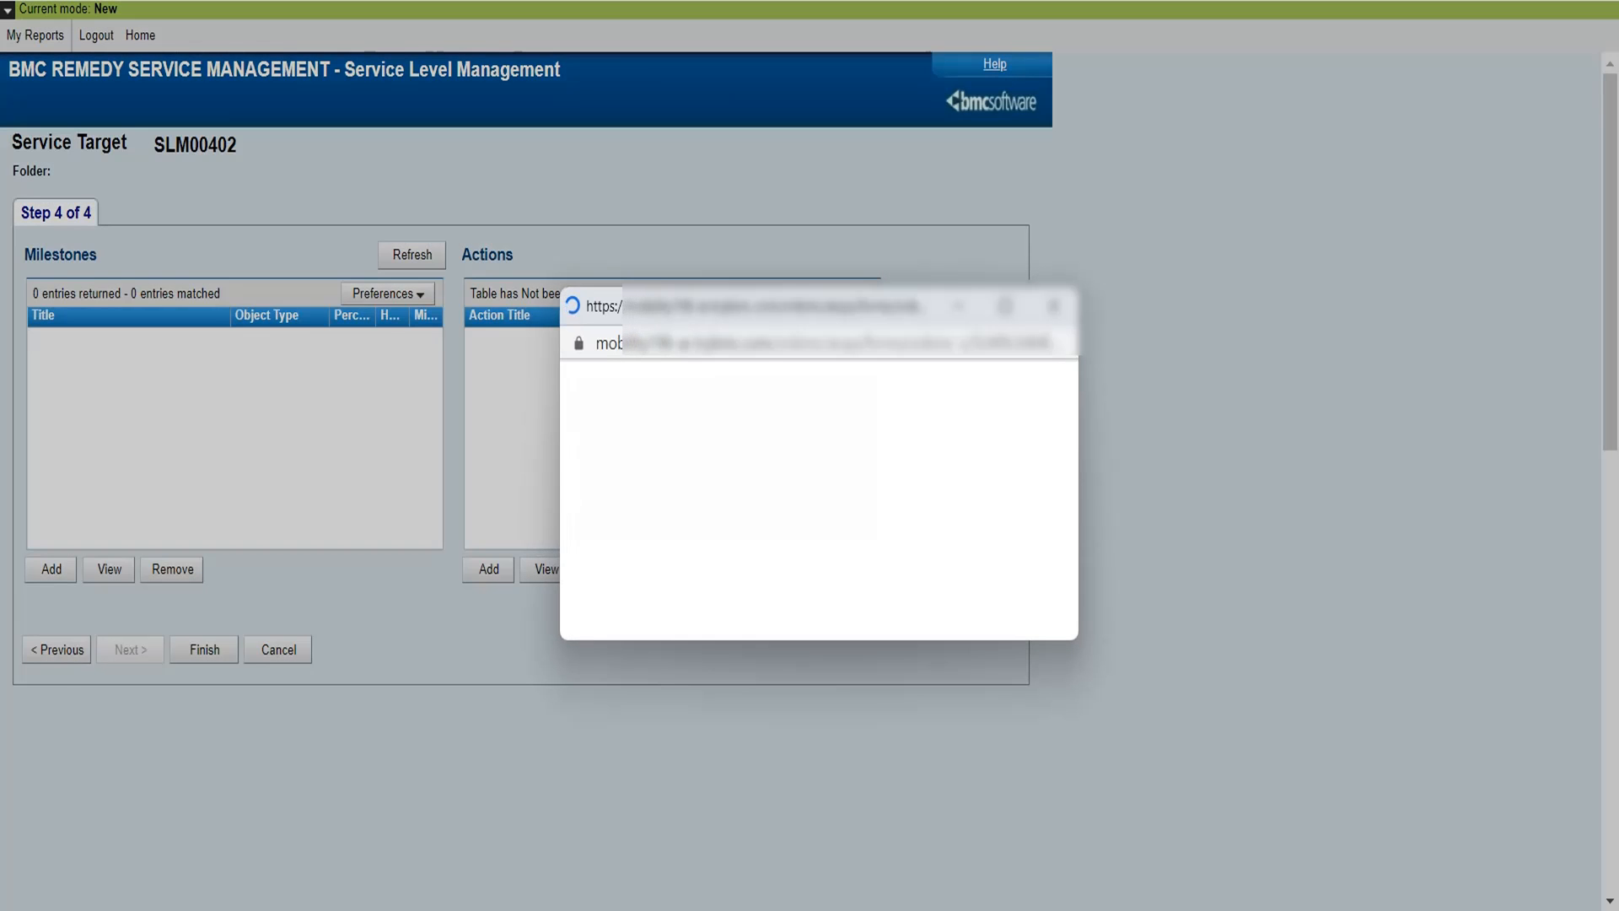
click(935, 469)
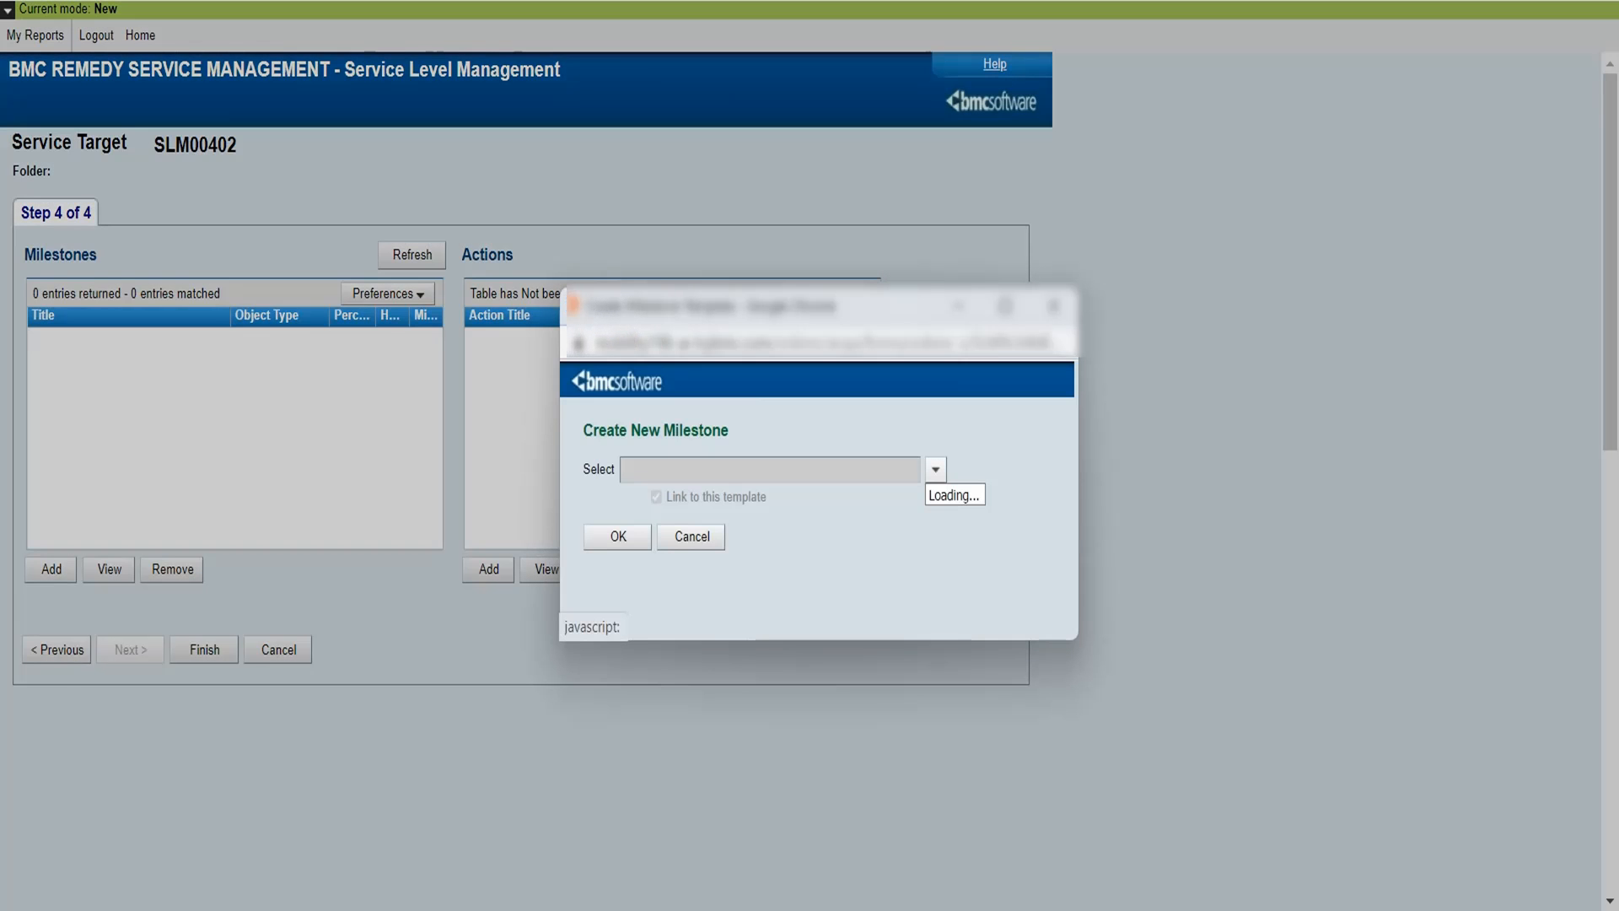
mouse_move(953, 515)
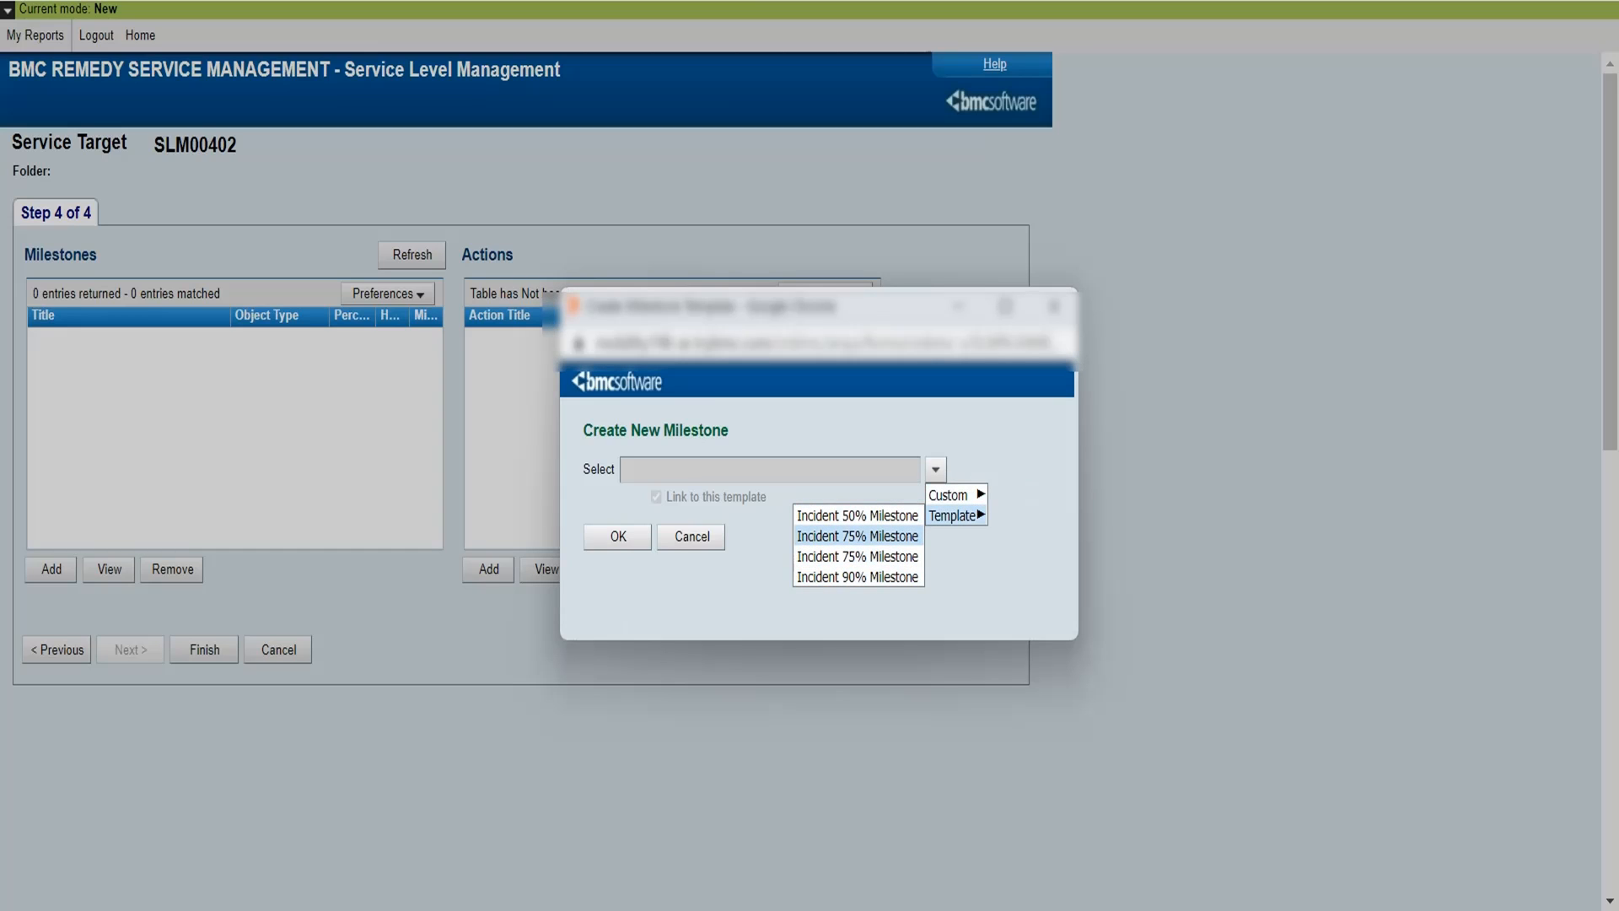
click(857, 515)
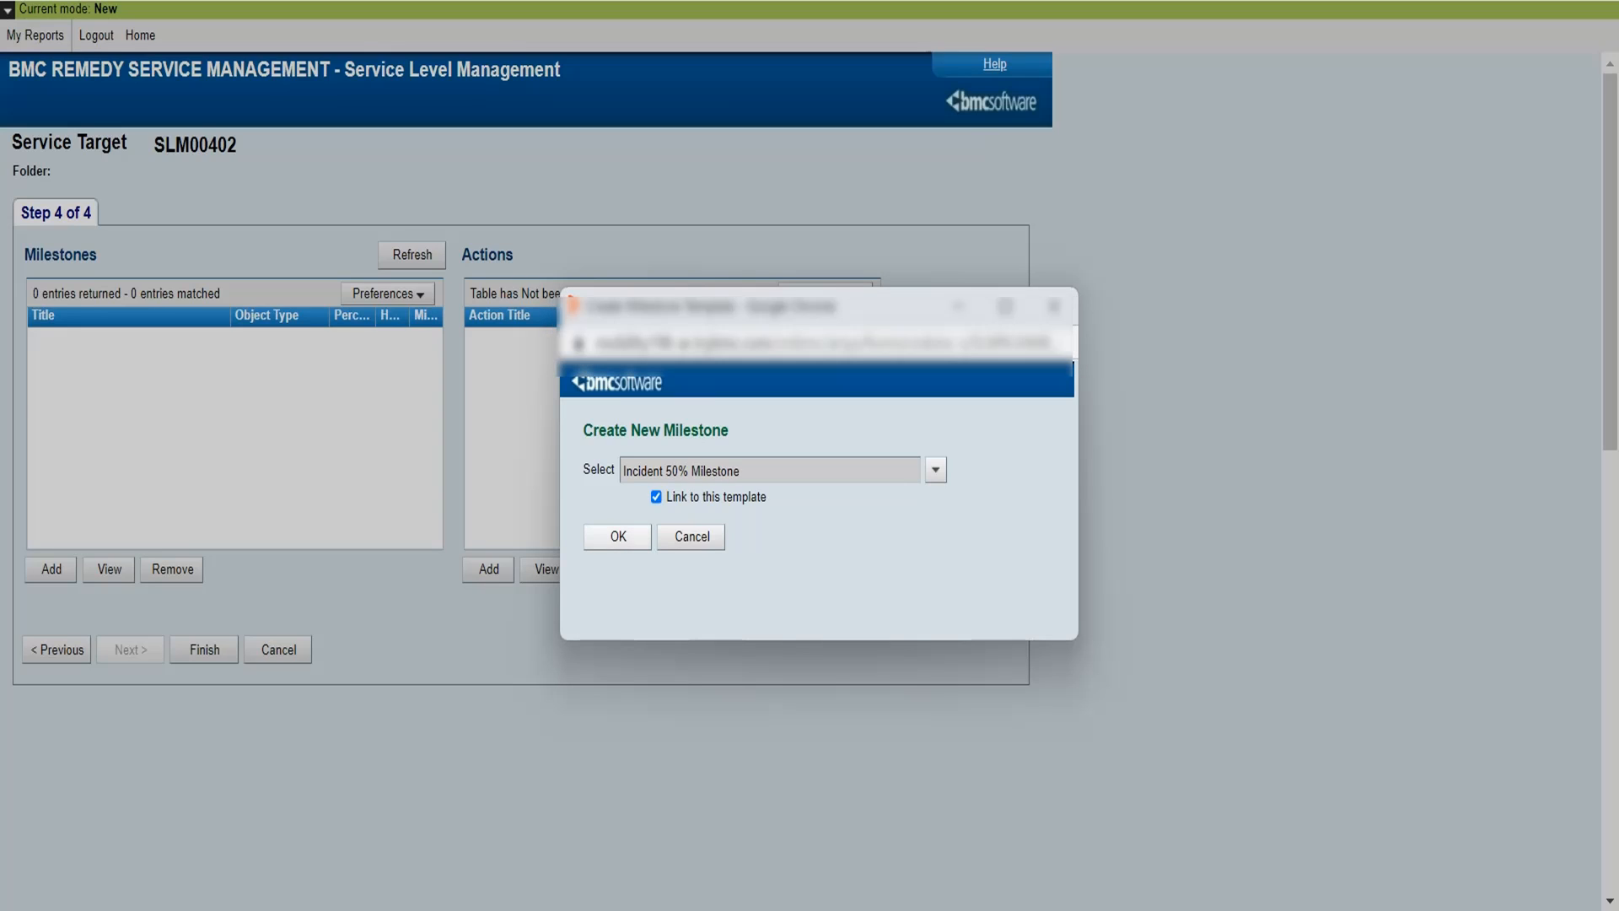
click(619, 537)
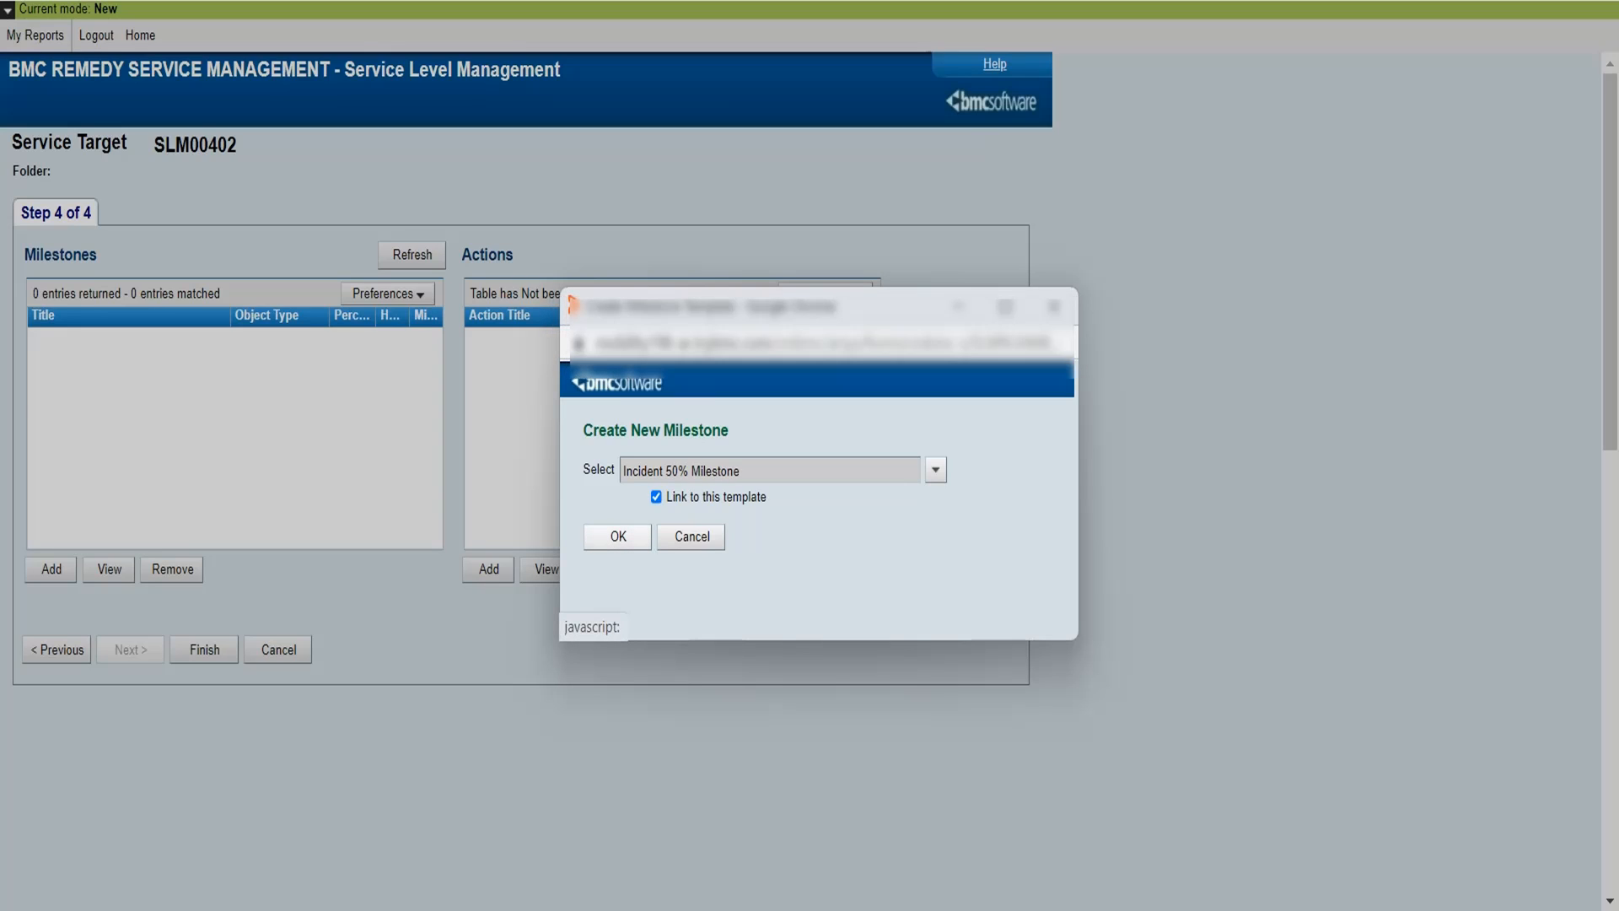
click(619, 536)
click(936, 469)
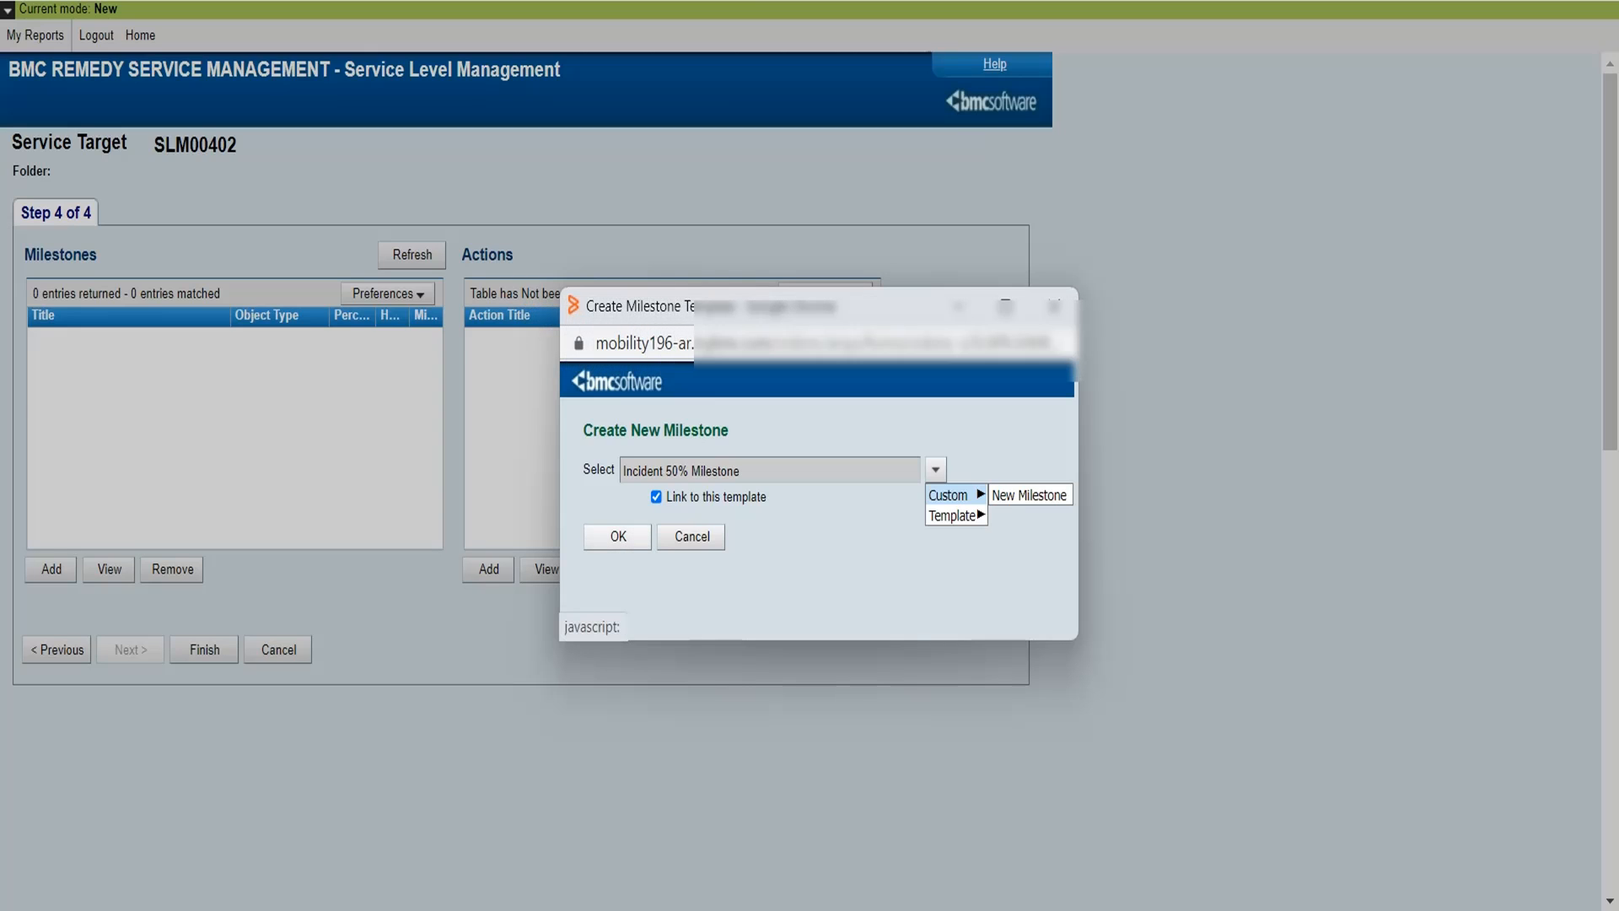
key(Return)
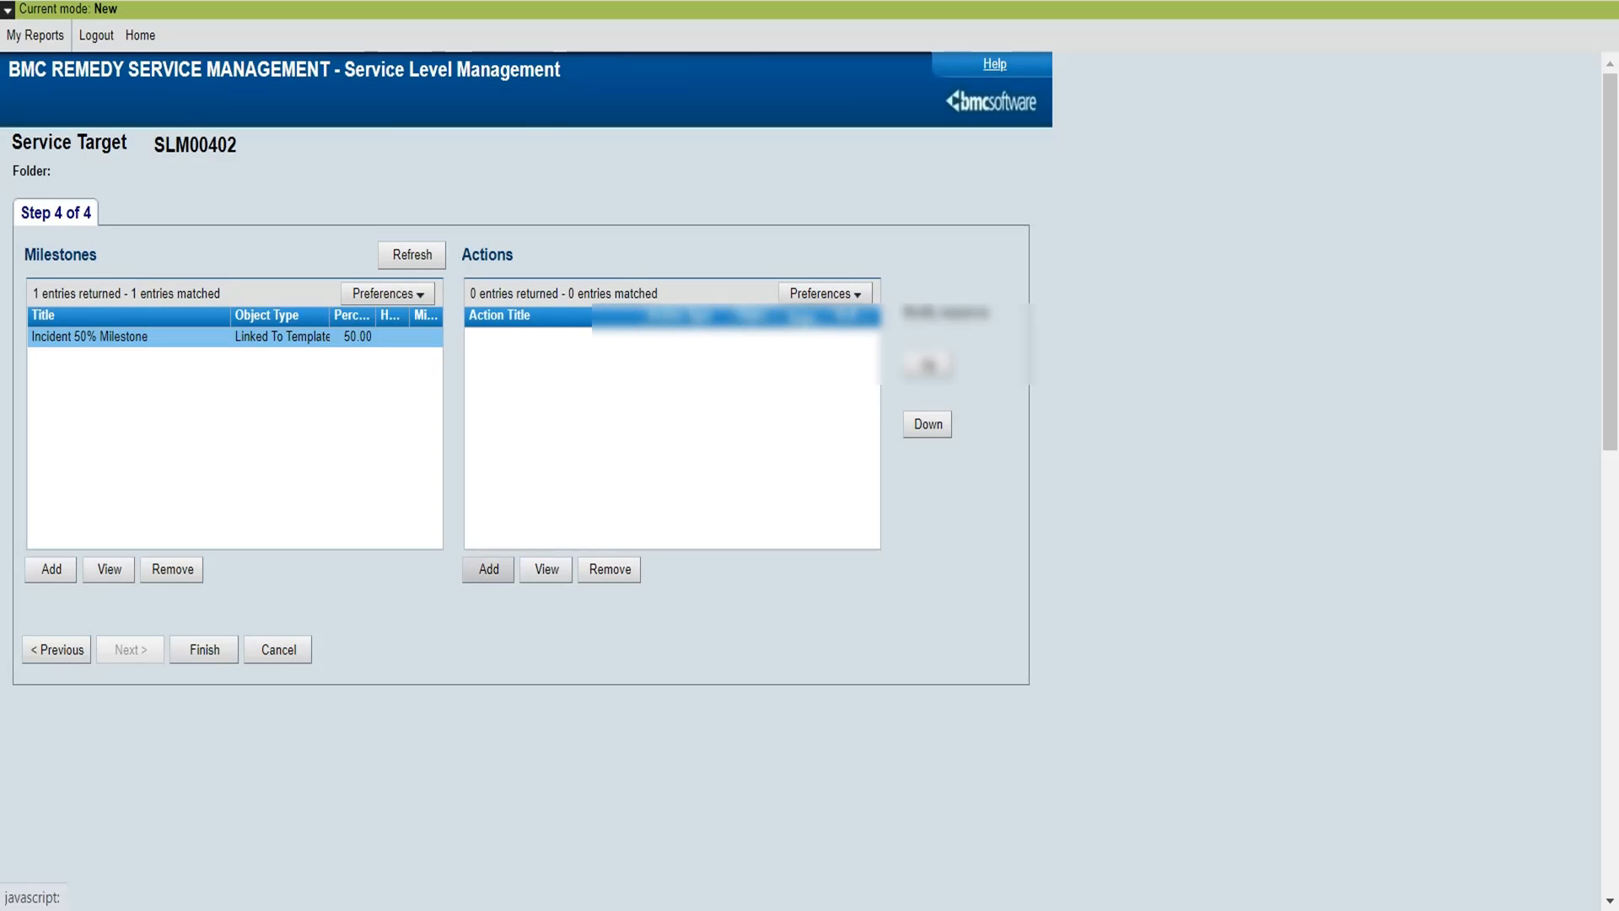
Add an action to the 50% milestone using the Notify Incident Assignee template.
click(488, 568)
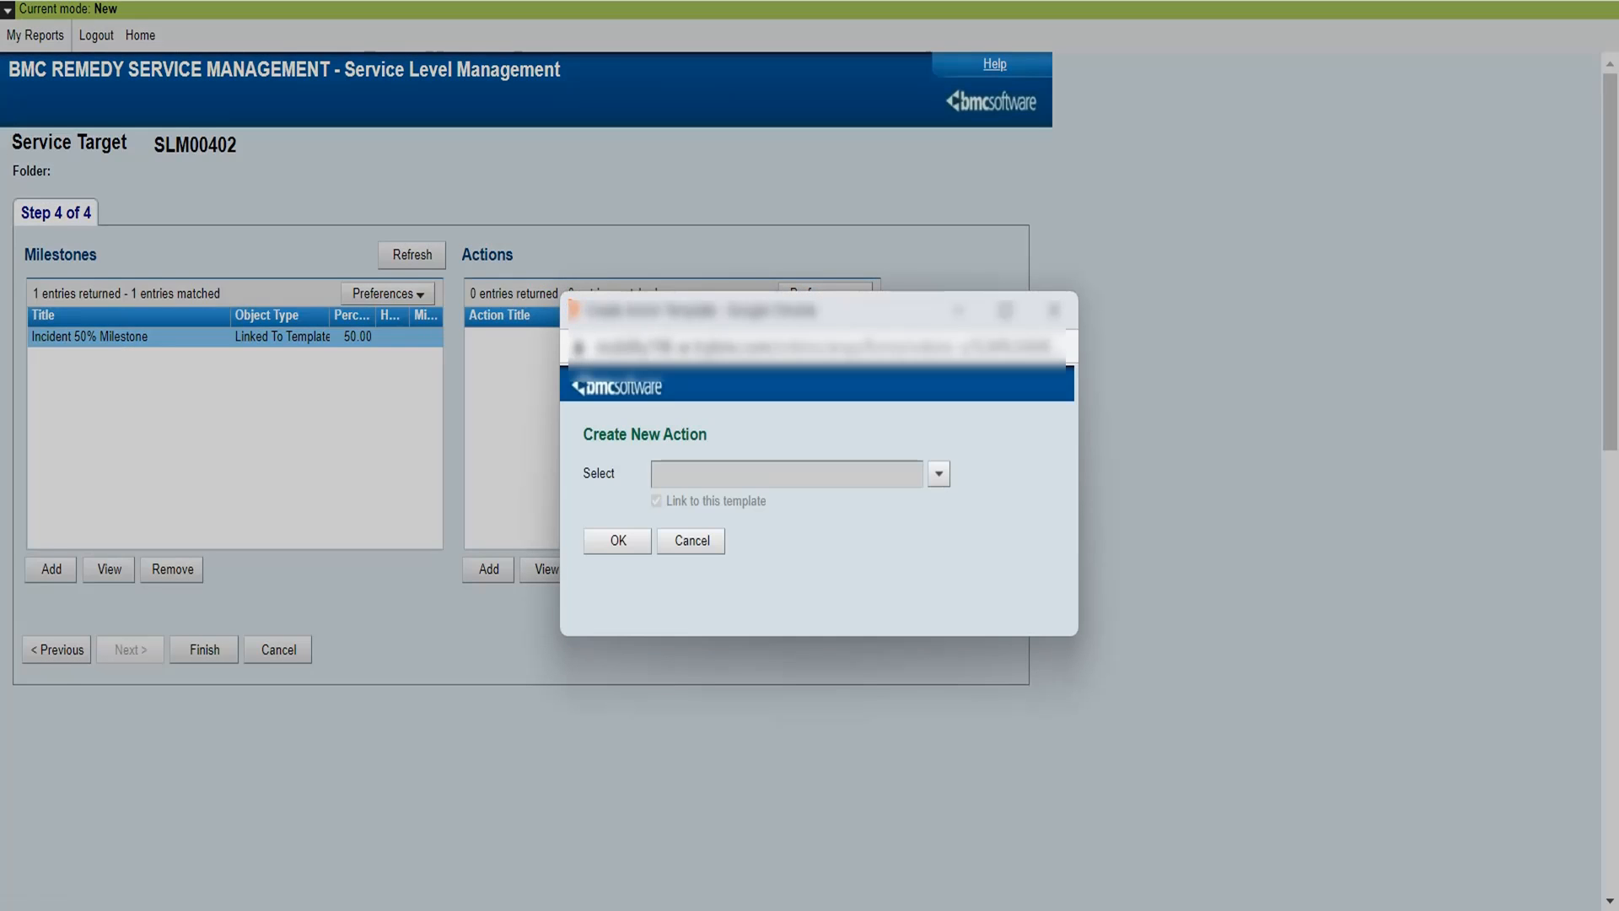
click(939, 473)
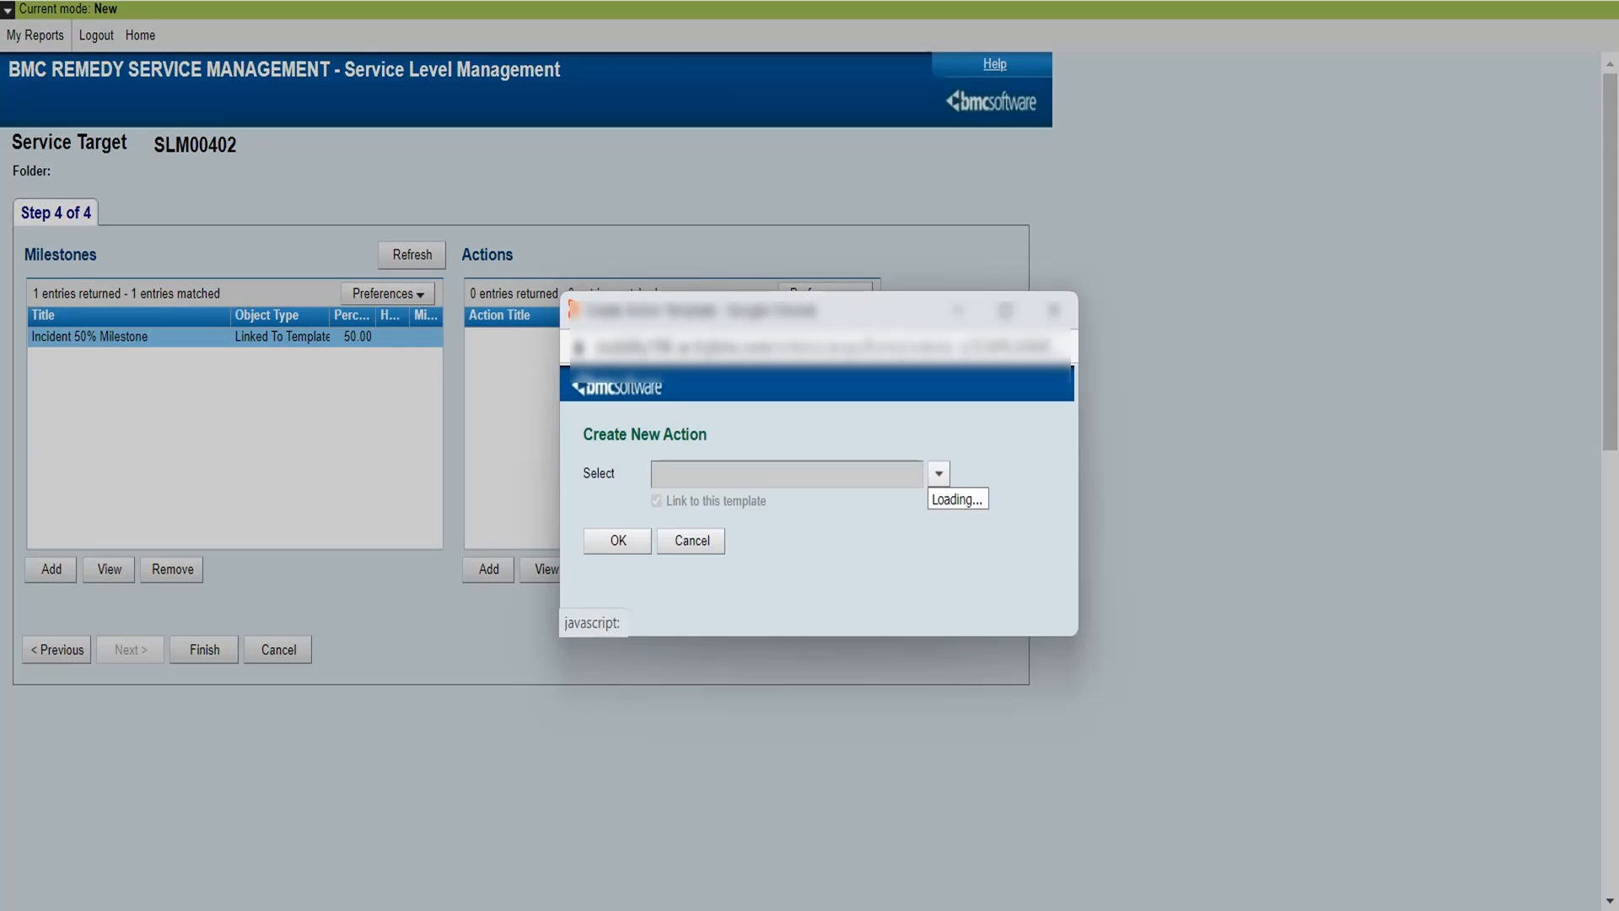
mouse_move(951, 498)
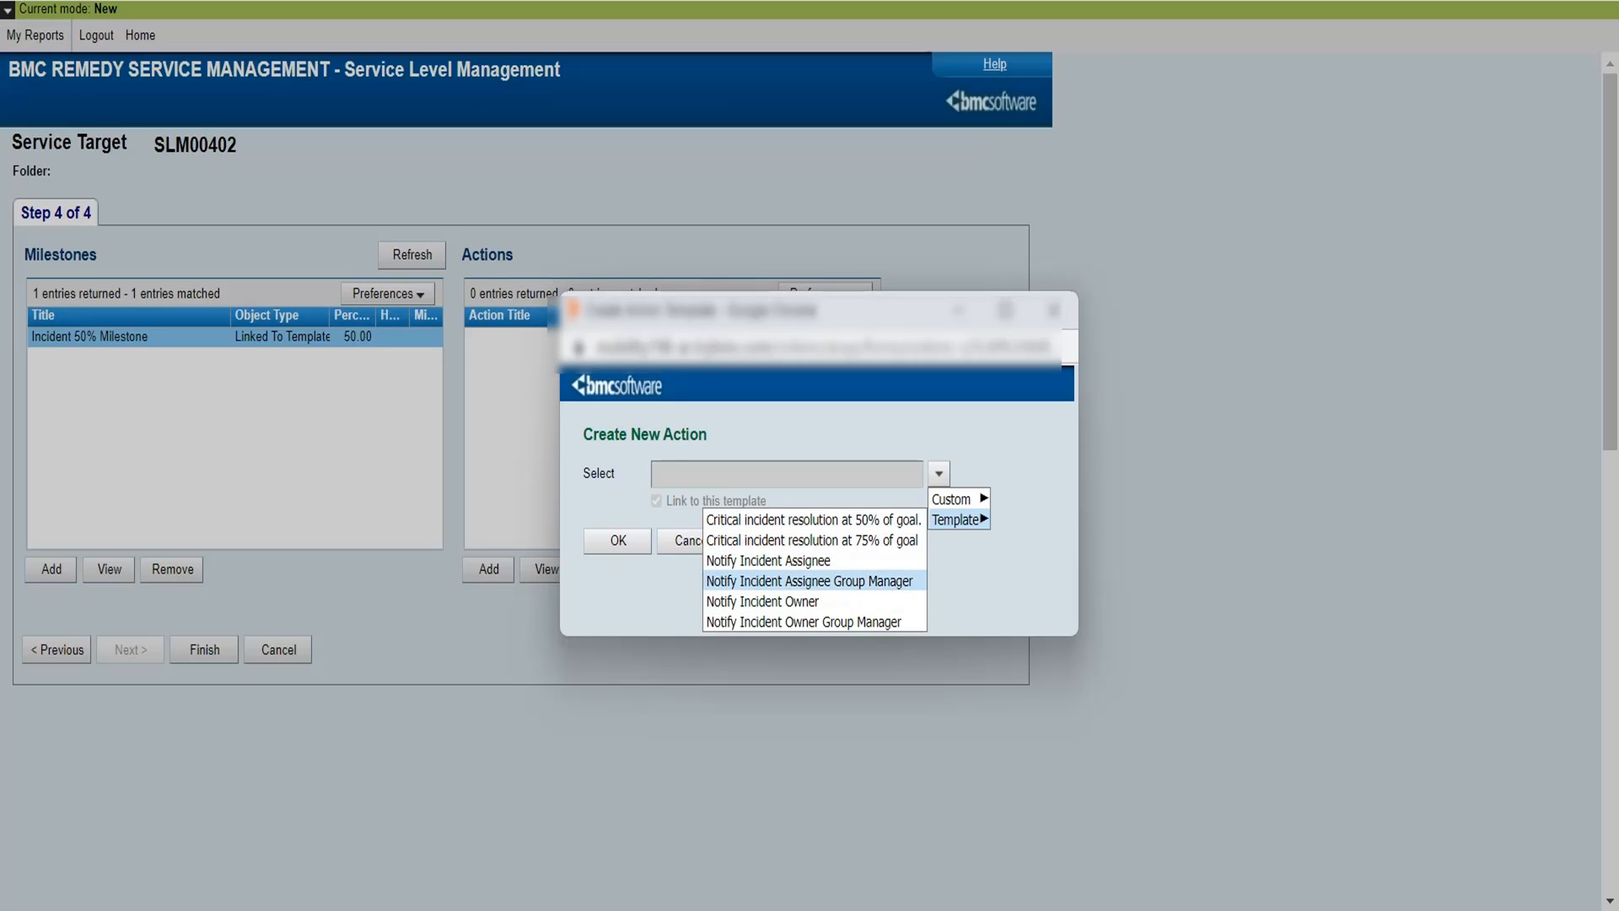
mouse_move(953, 499)
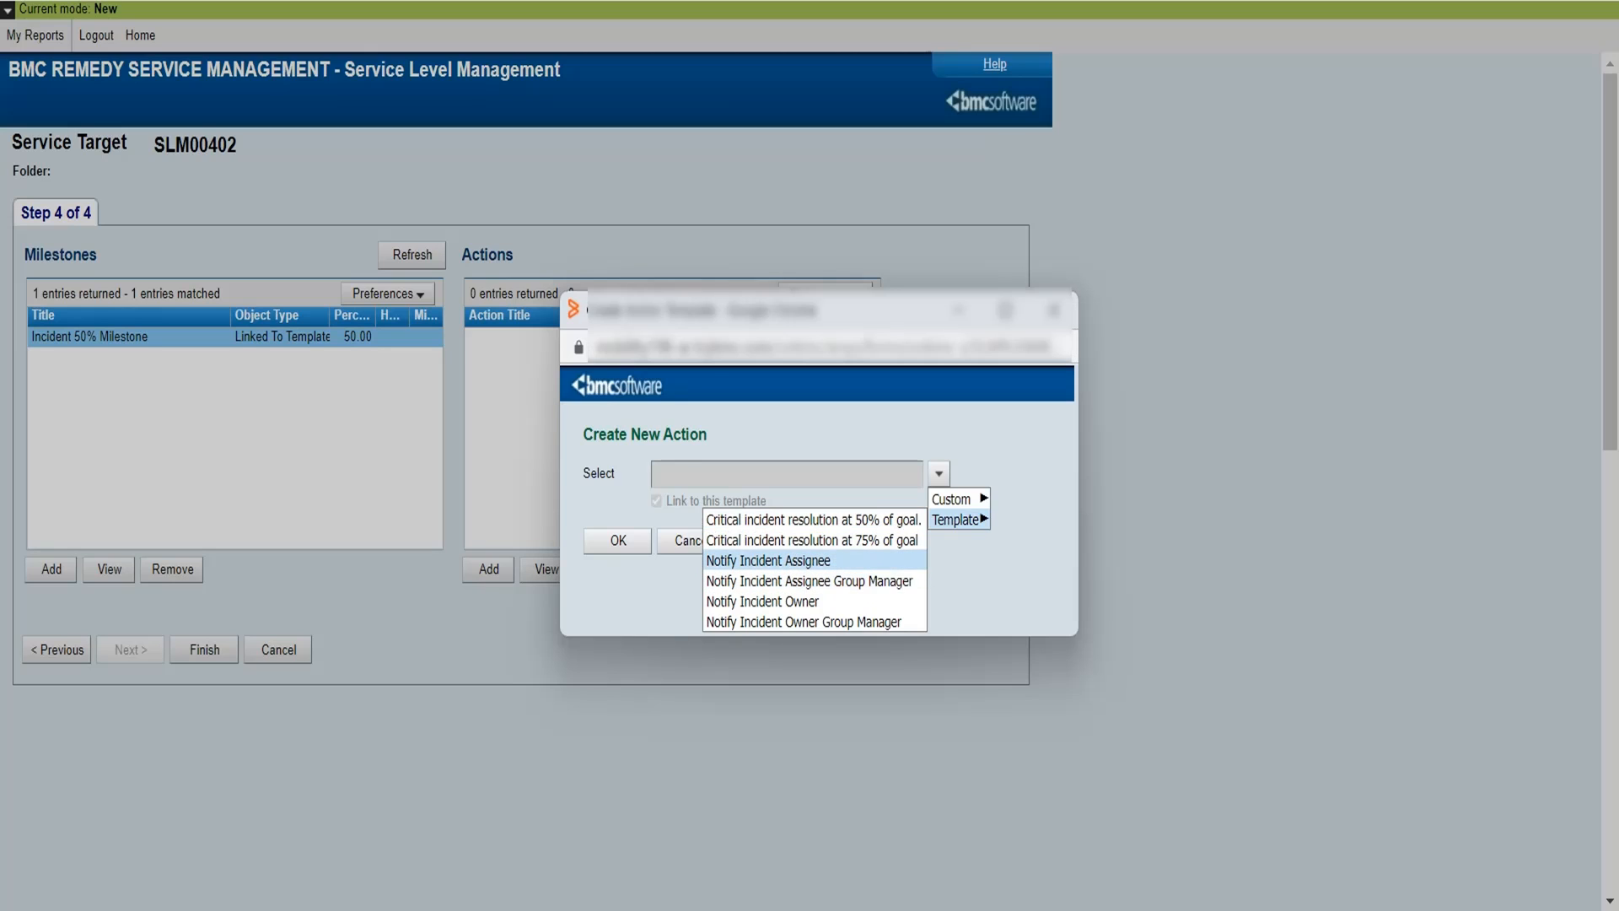
click(768, 561)
click(618, 541)
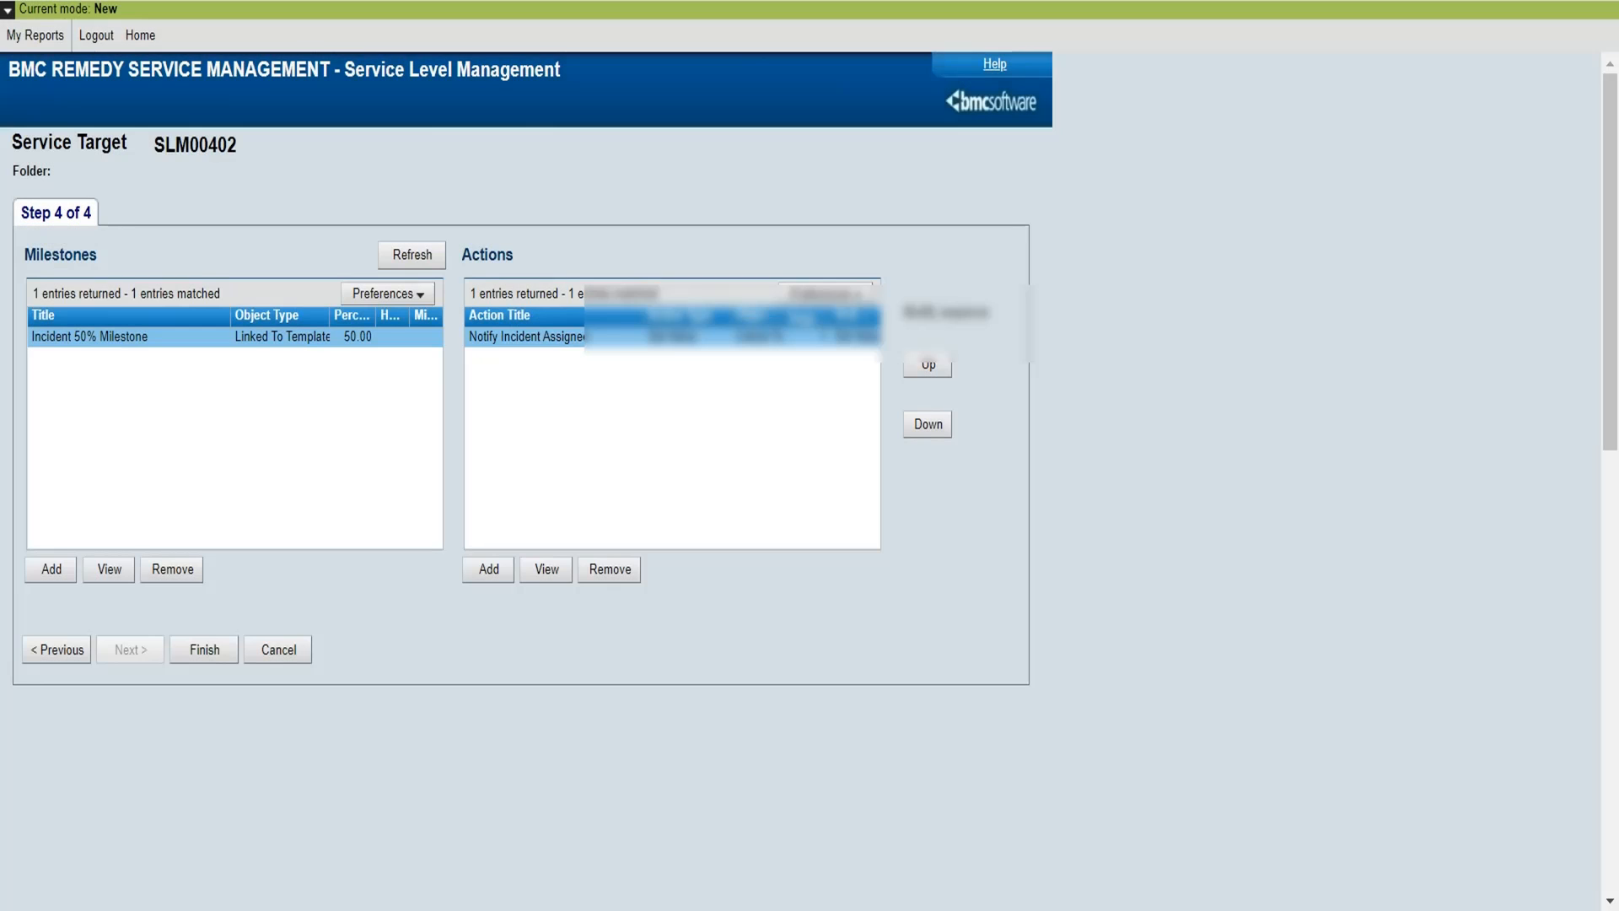
Finish the service target and build its associated rules.
click(204, 649)
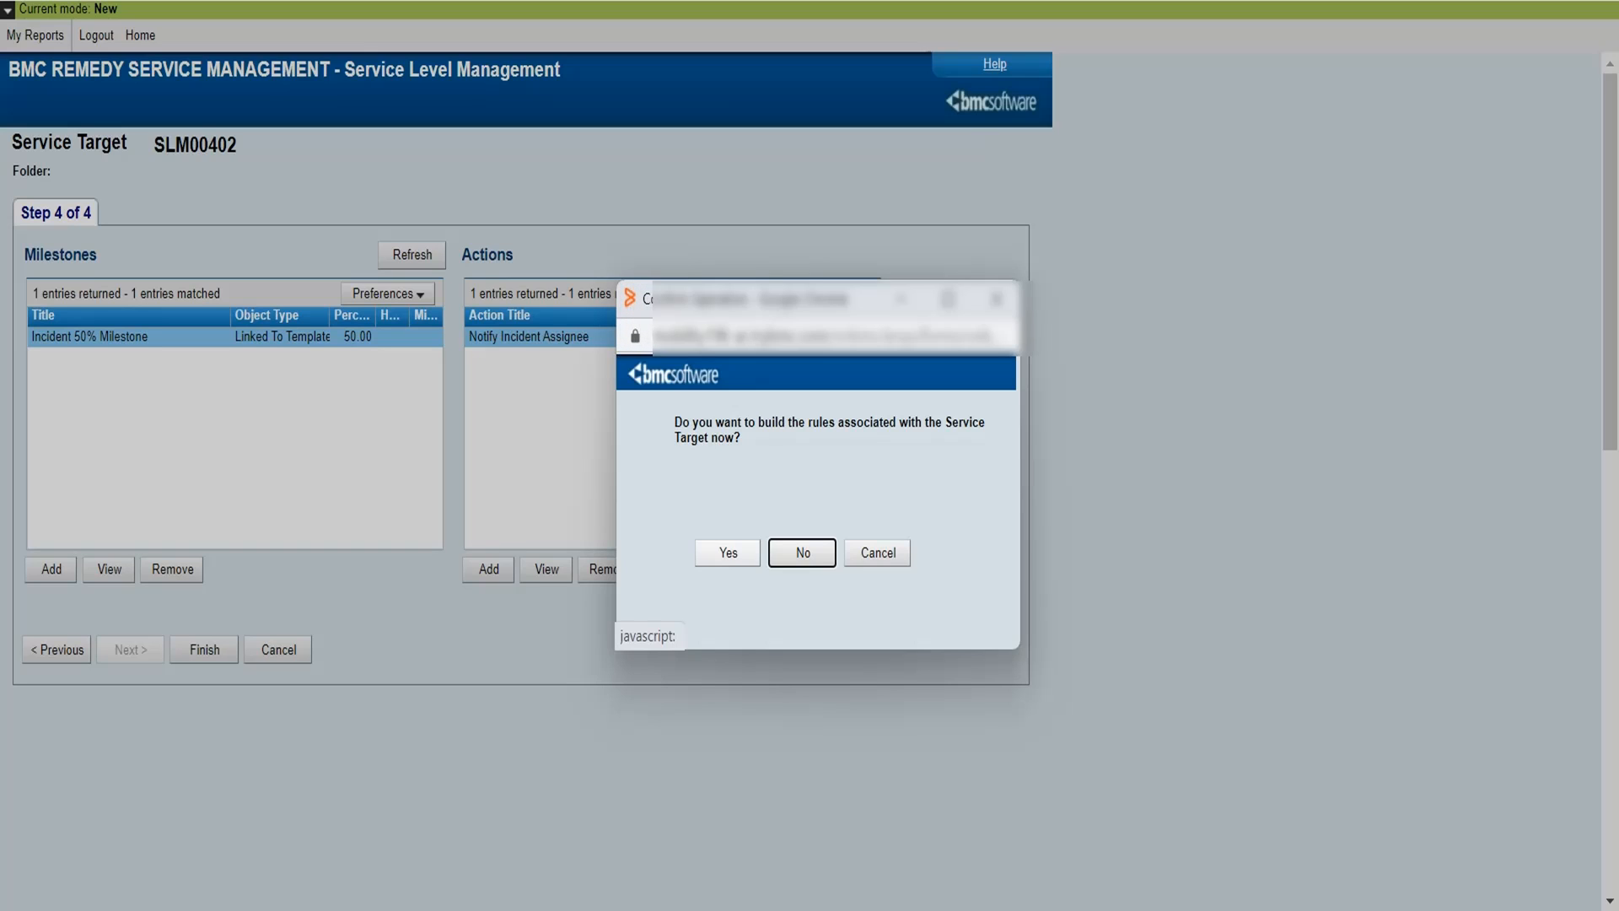
click(728, 553)
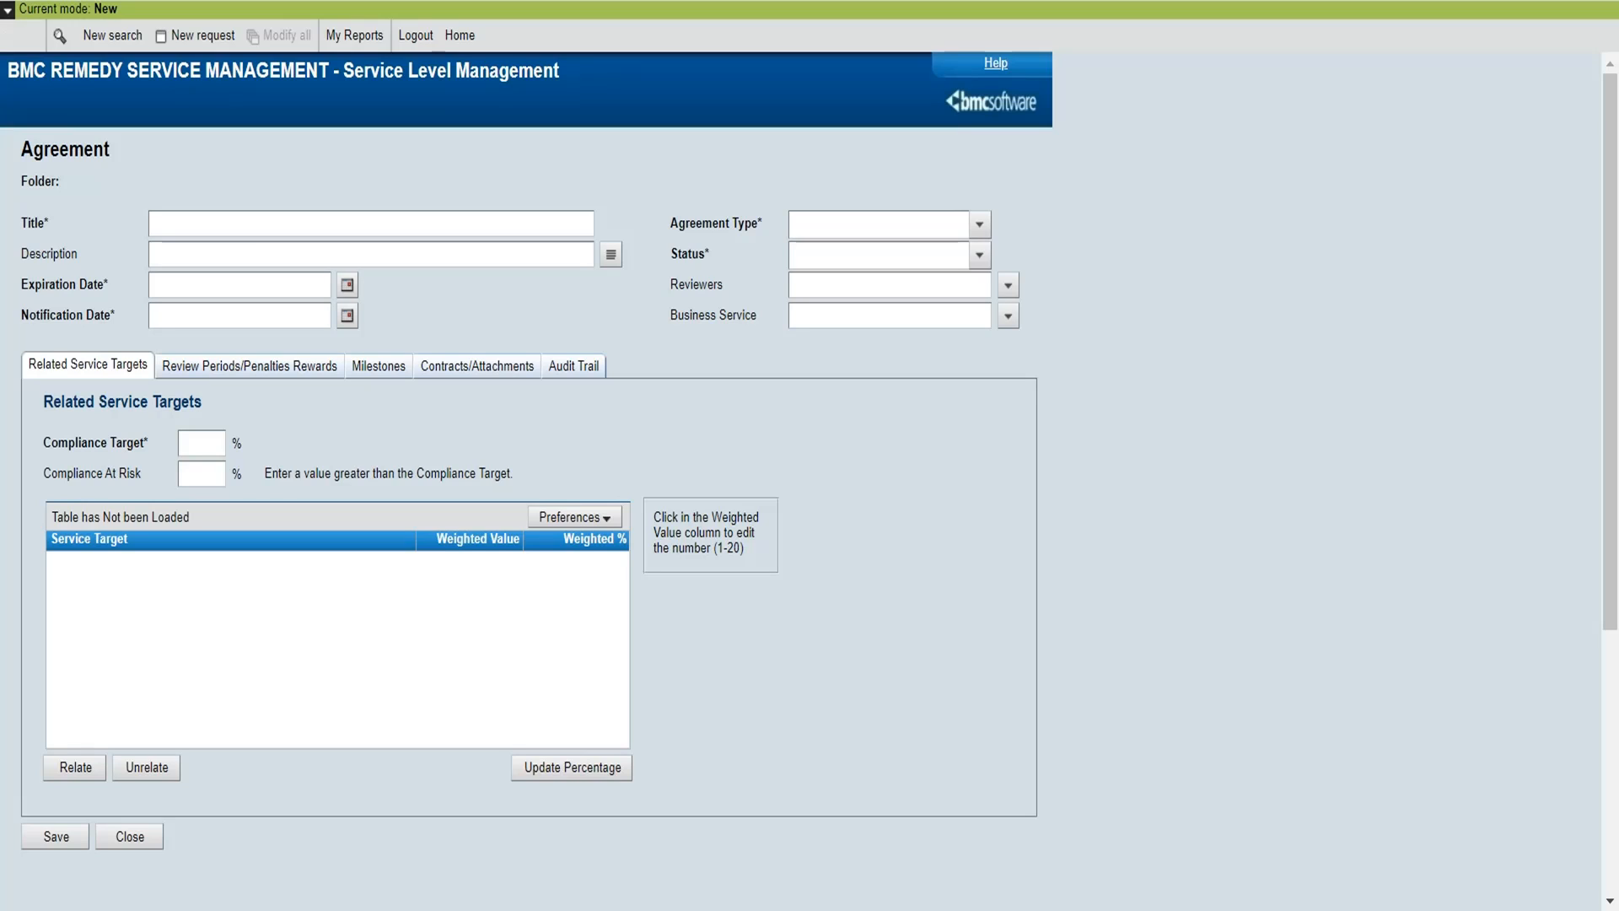
text(Email Serv)
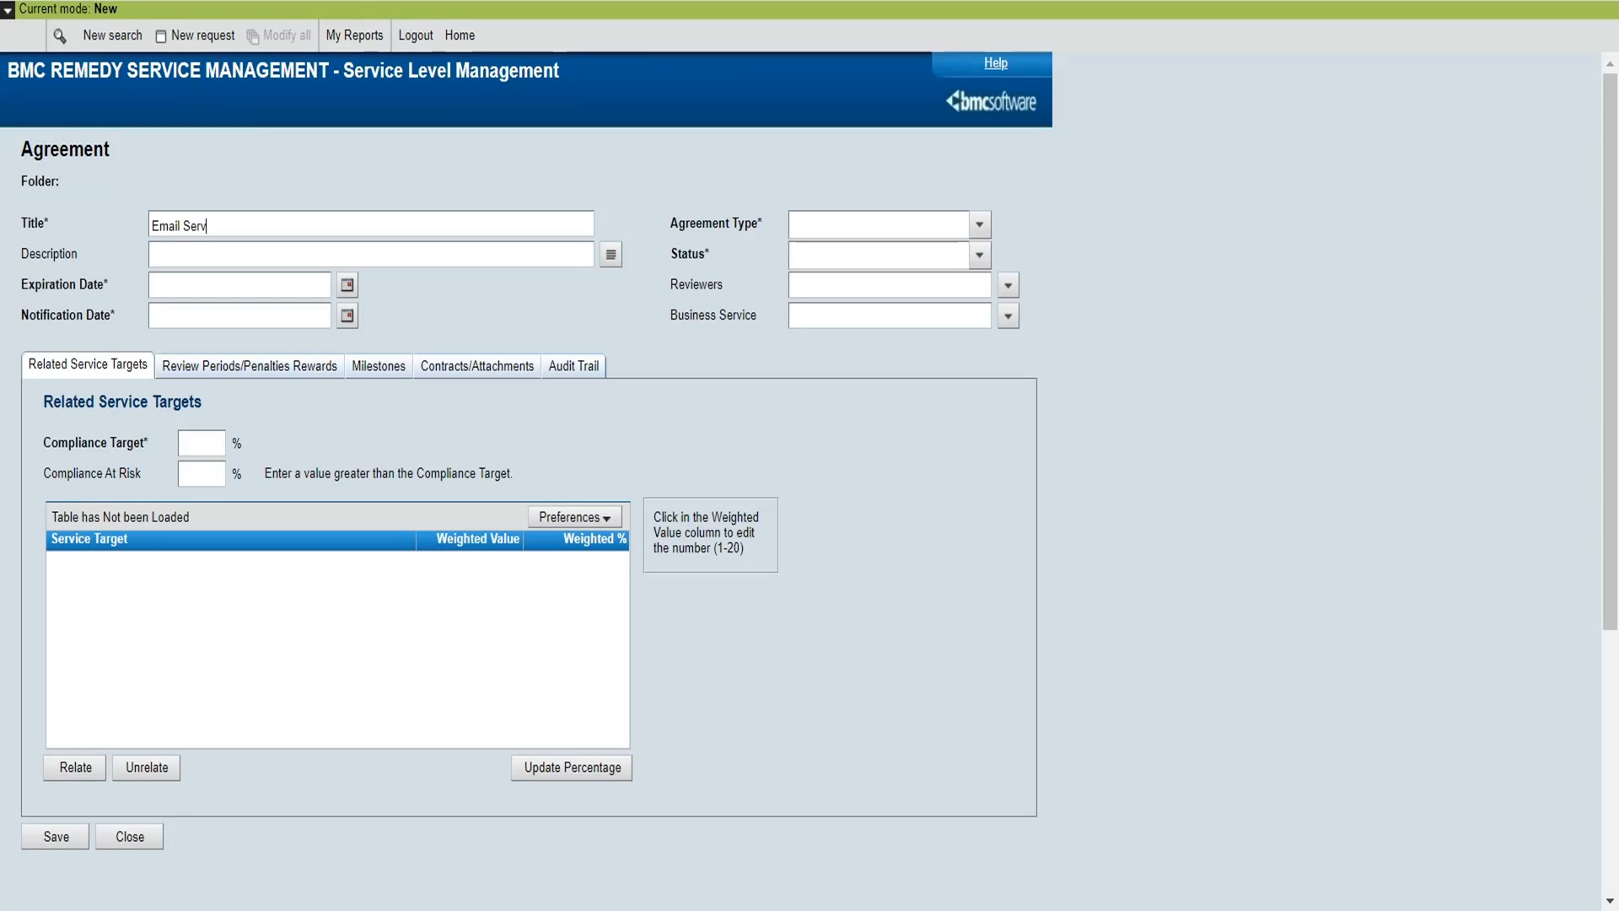
text(ice SLA)
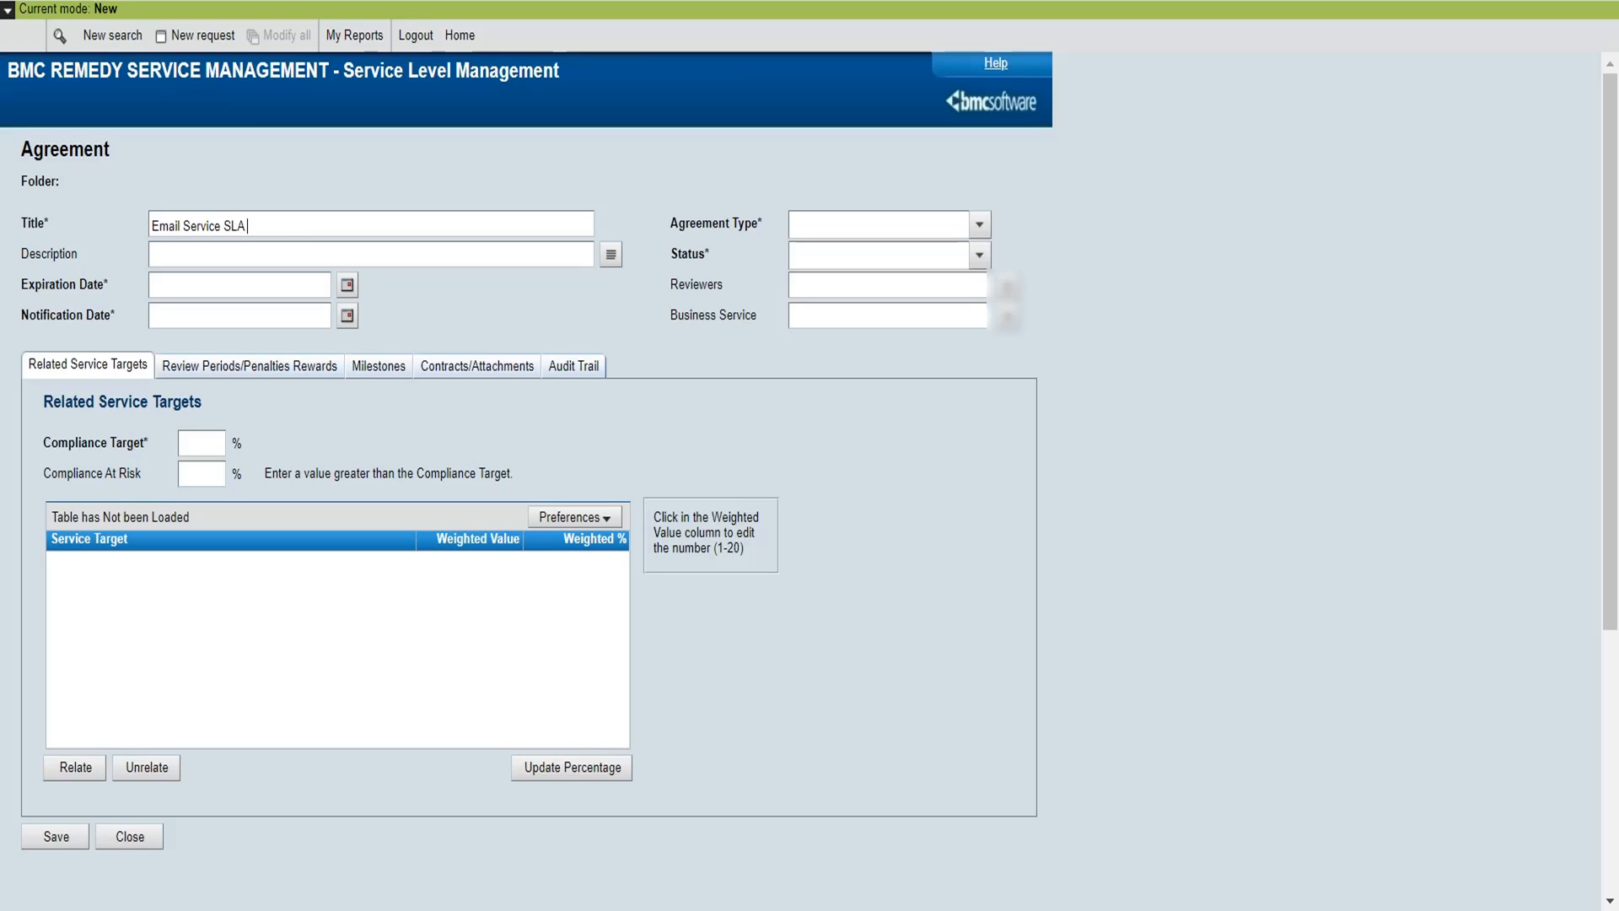
text(Resolution)
text( S)
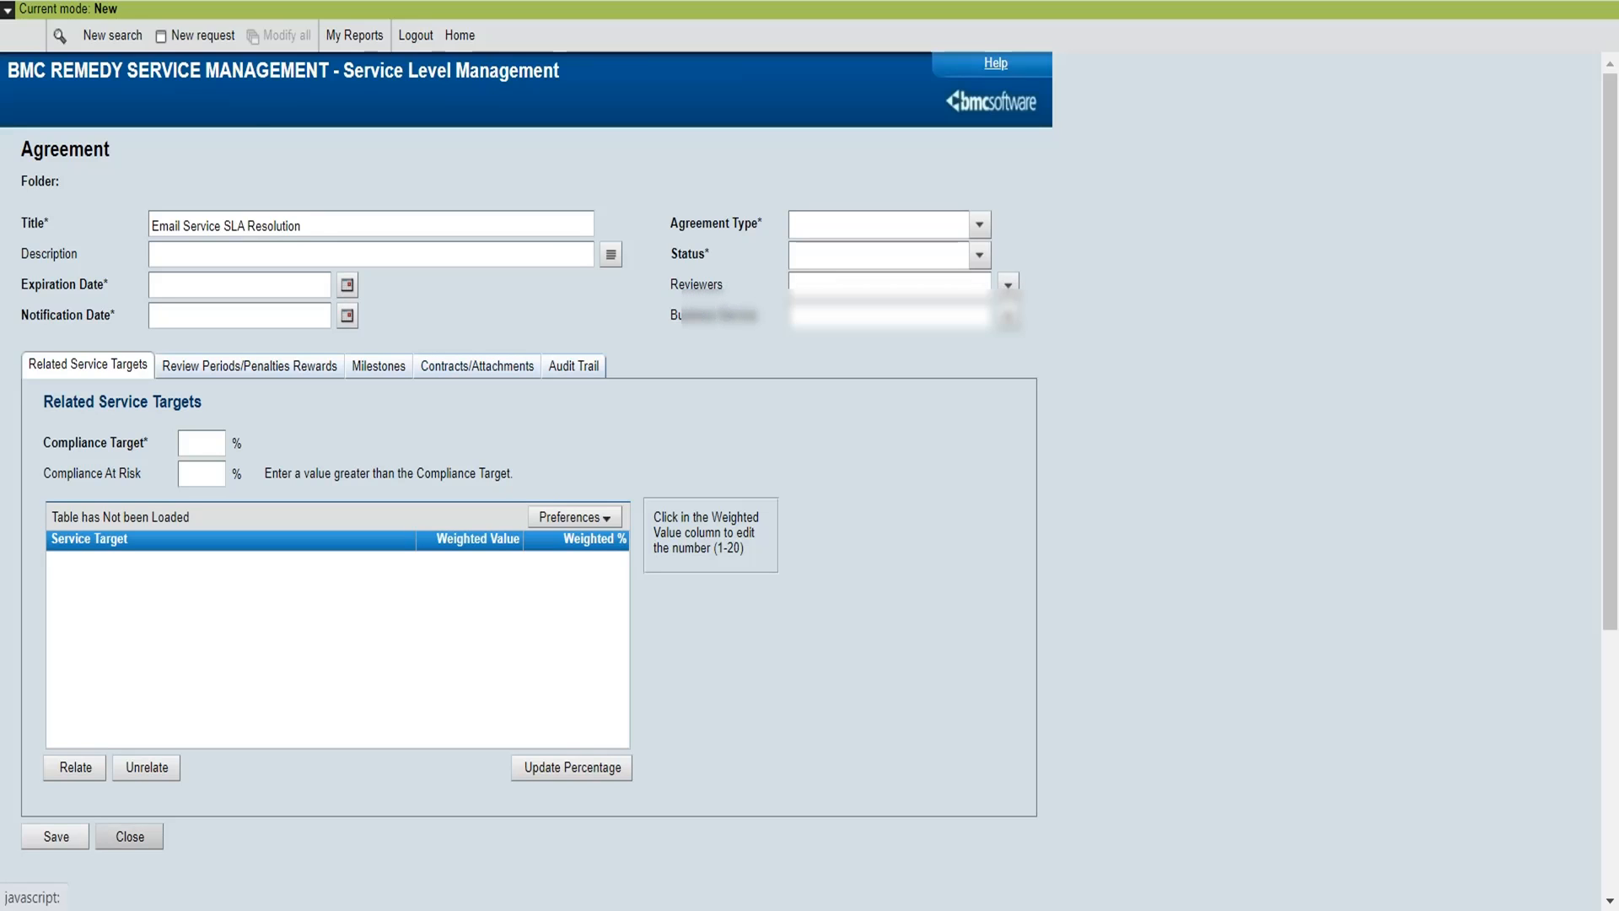
click(129, 835)
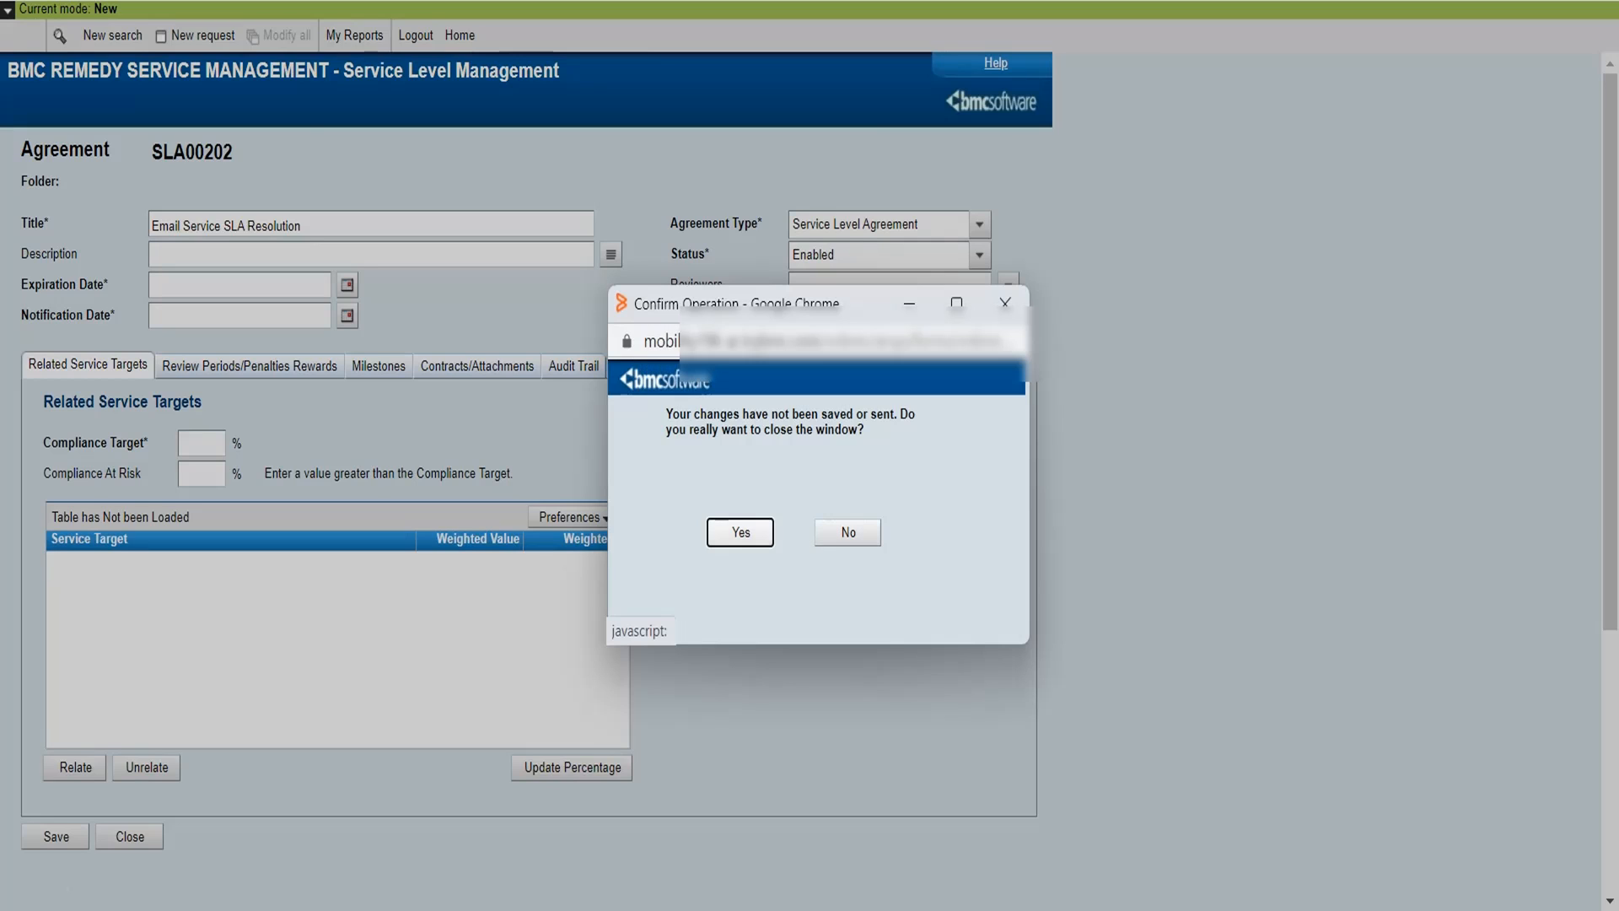
key(Return)
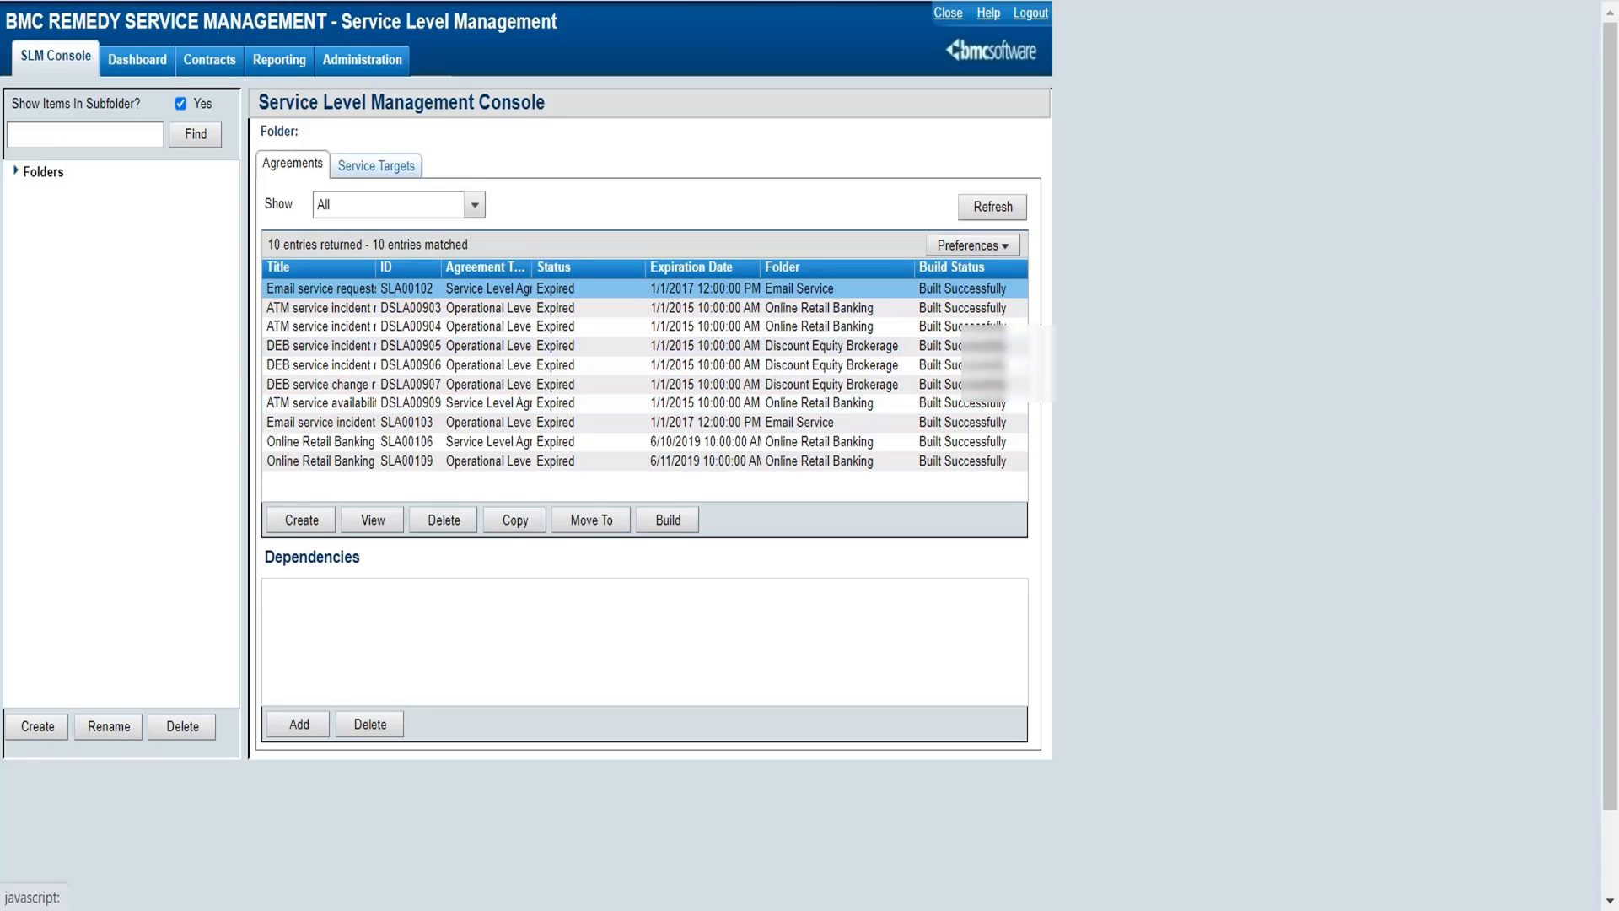
Create a service target titled Email Service SLA Resolution that applies to Incident, with goal type Incident Resolution Time.
click(377, 165)
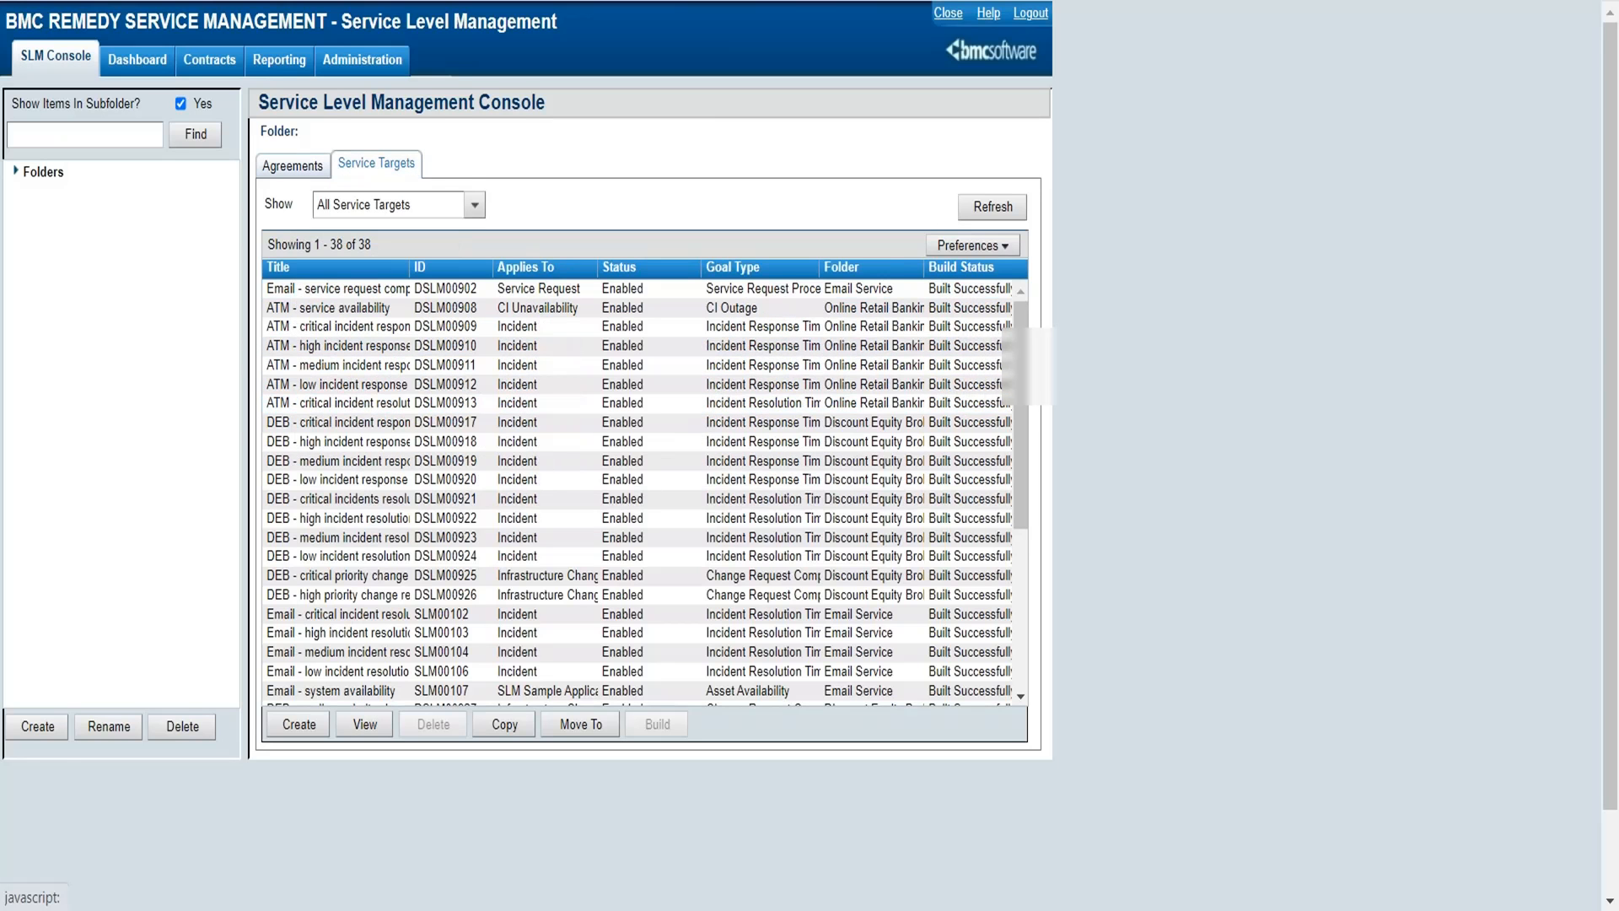
click(299, 724)
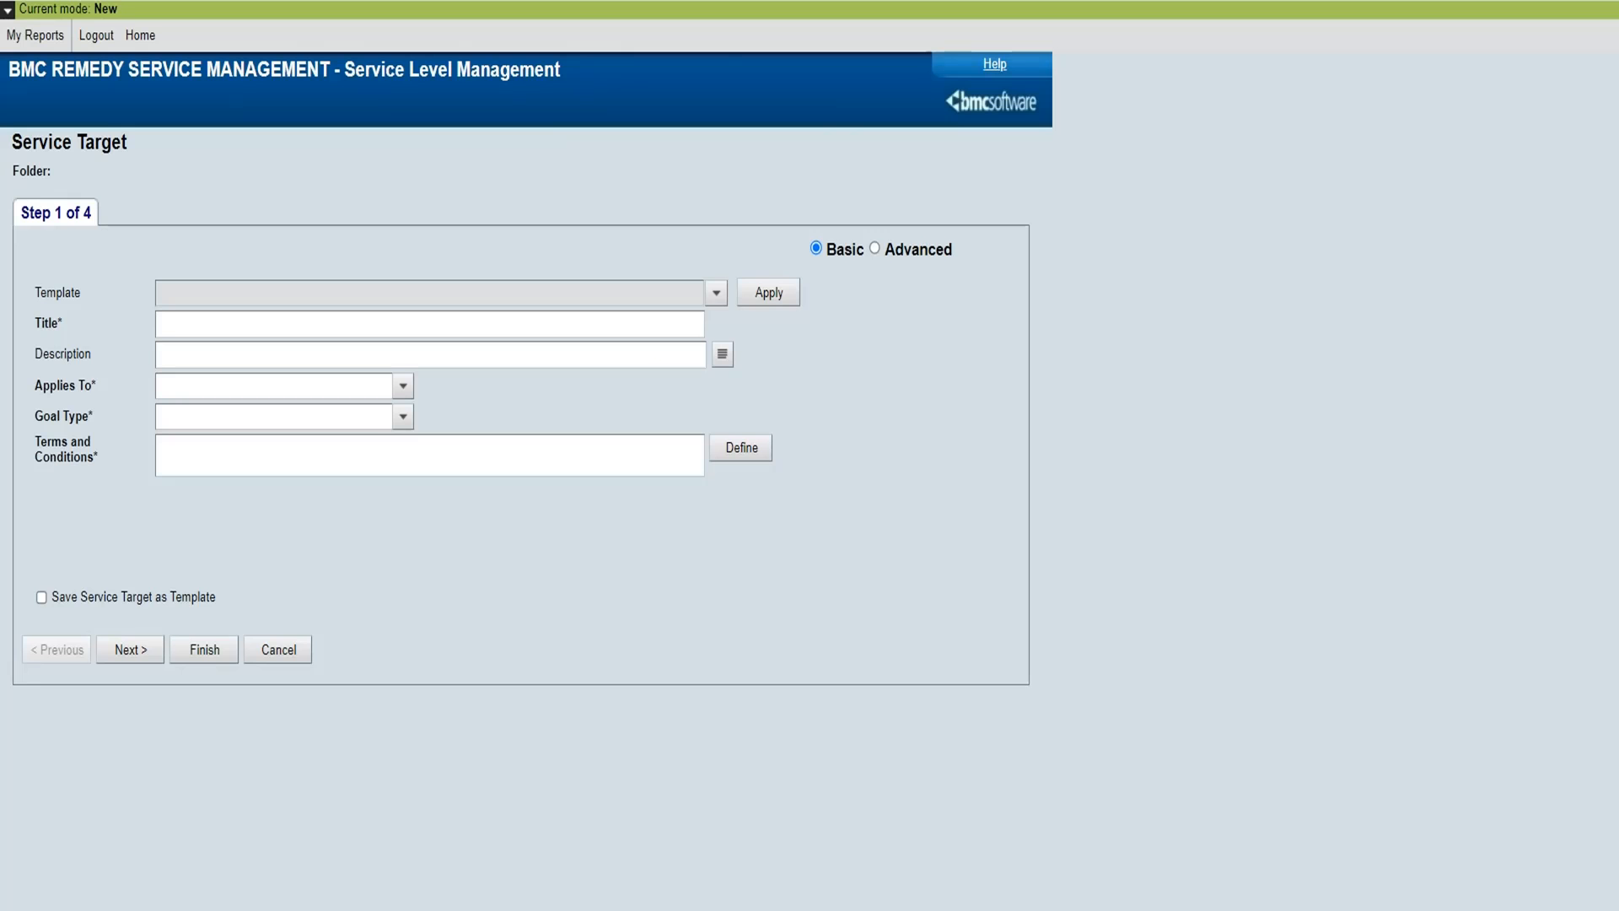
text(Email Service SLA Resolution)
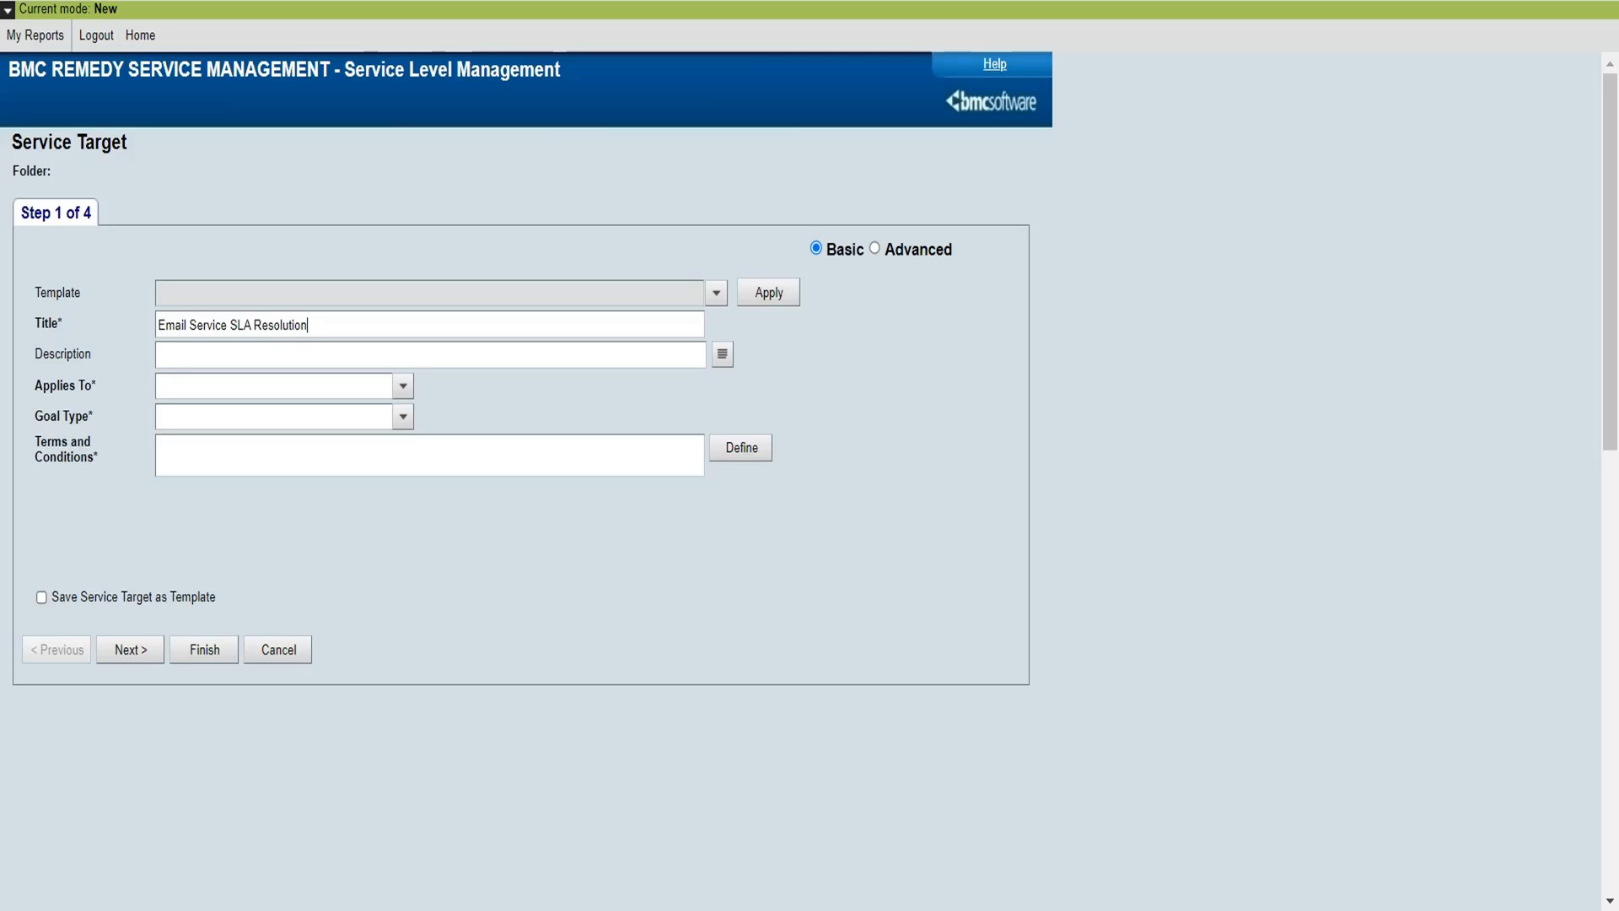
click(403, 416)
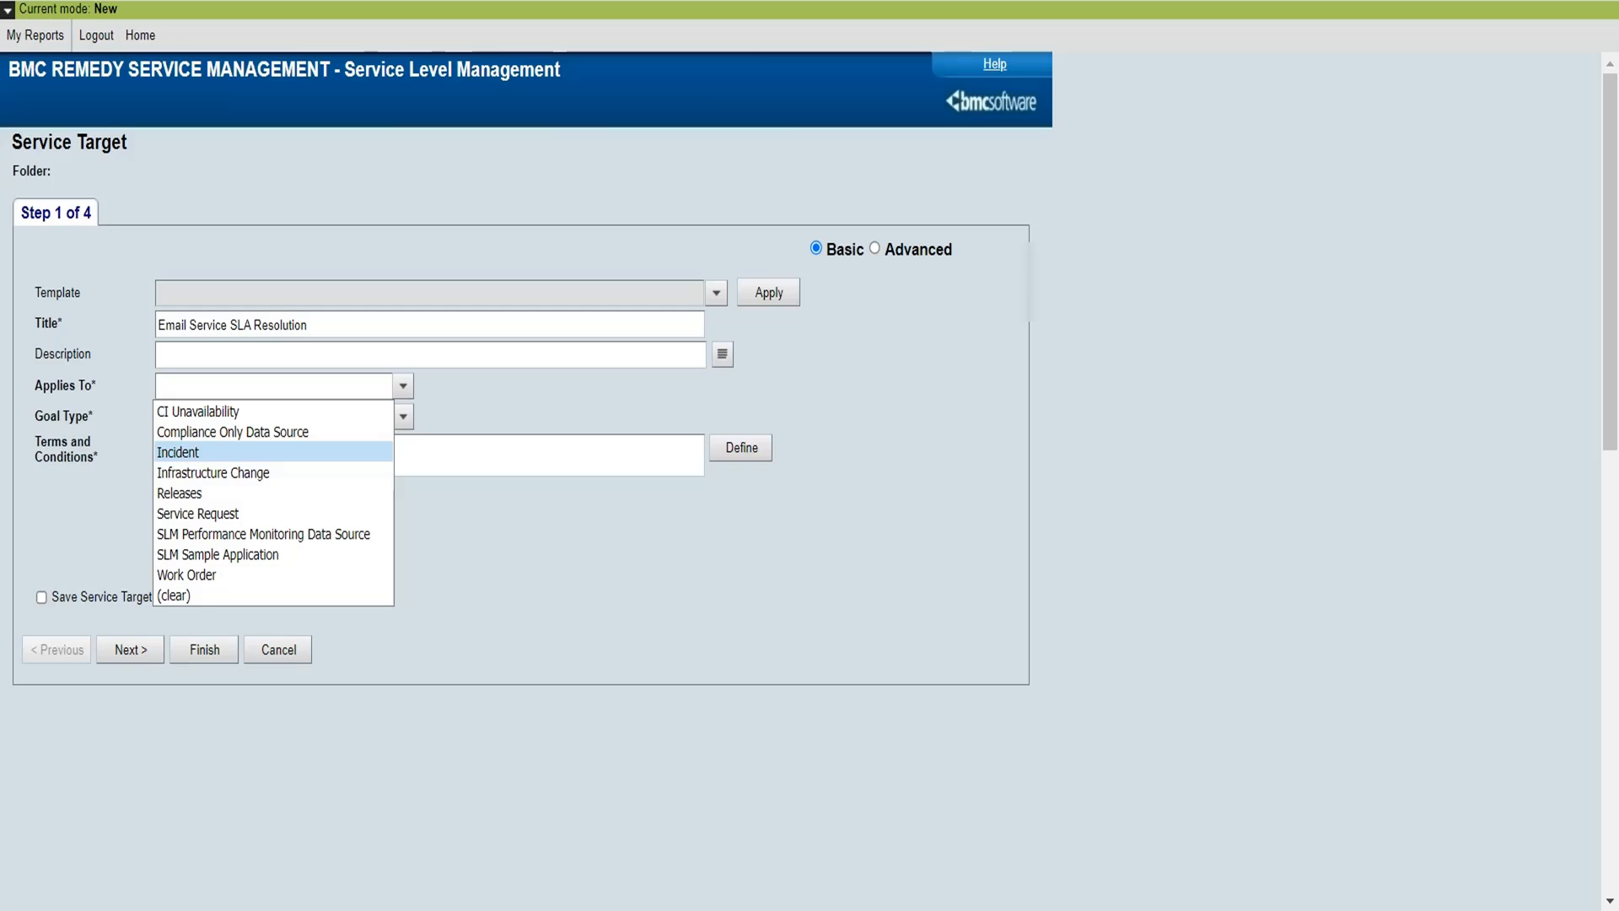
click(178, 452)
click(403, 415)
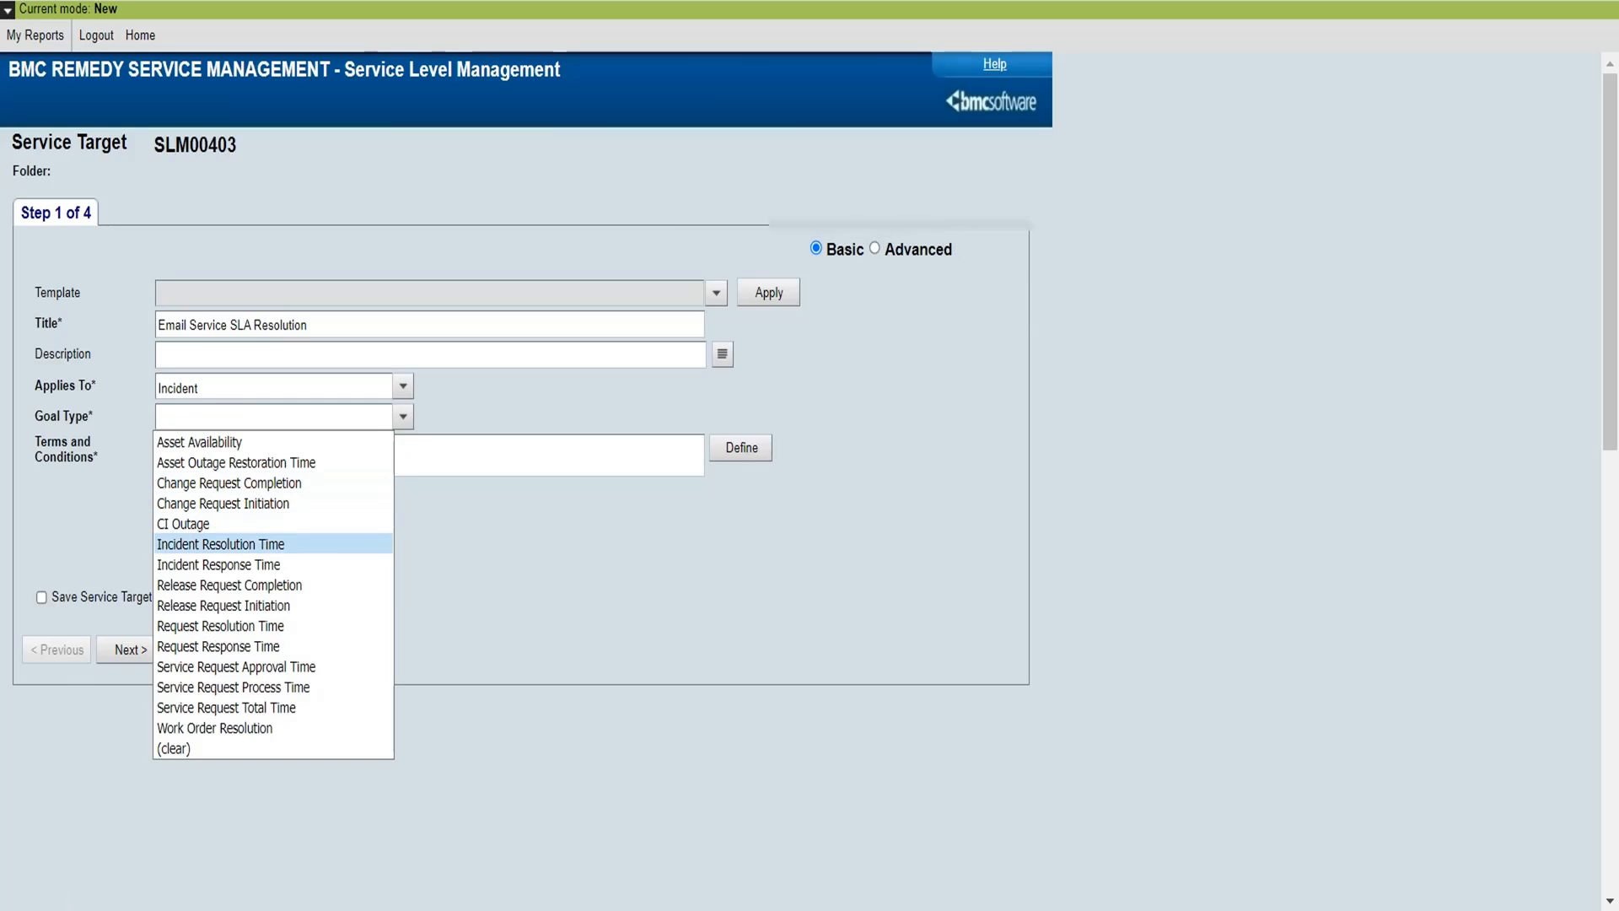
click(220, 544)
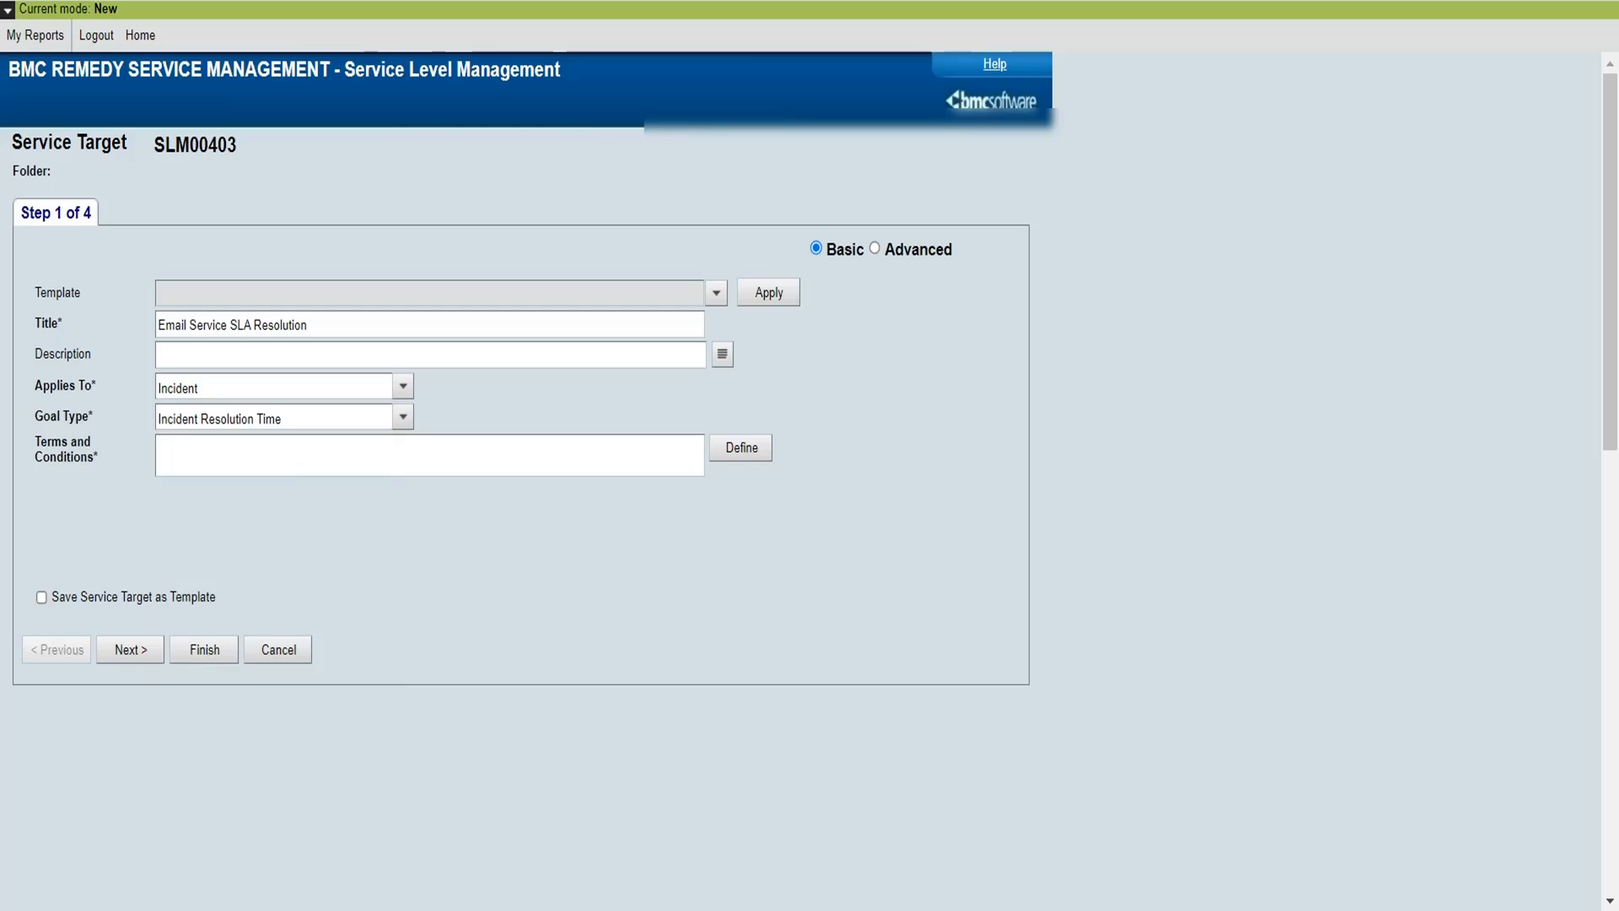
Define the target's terms and conditions with Calbro Services as both the customer company and the location company.
click(741, 447)
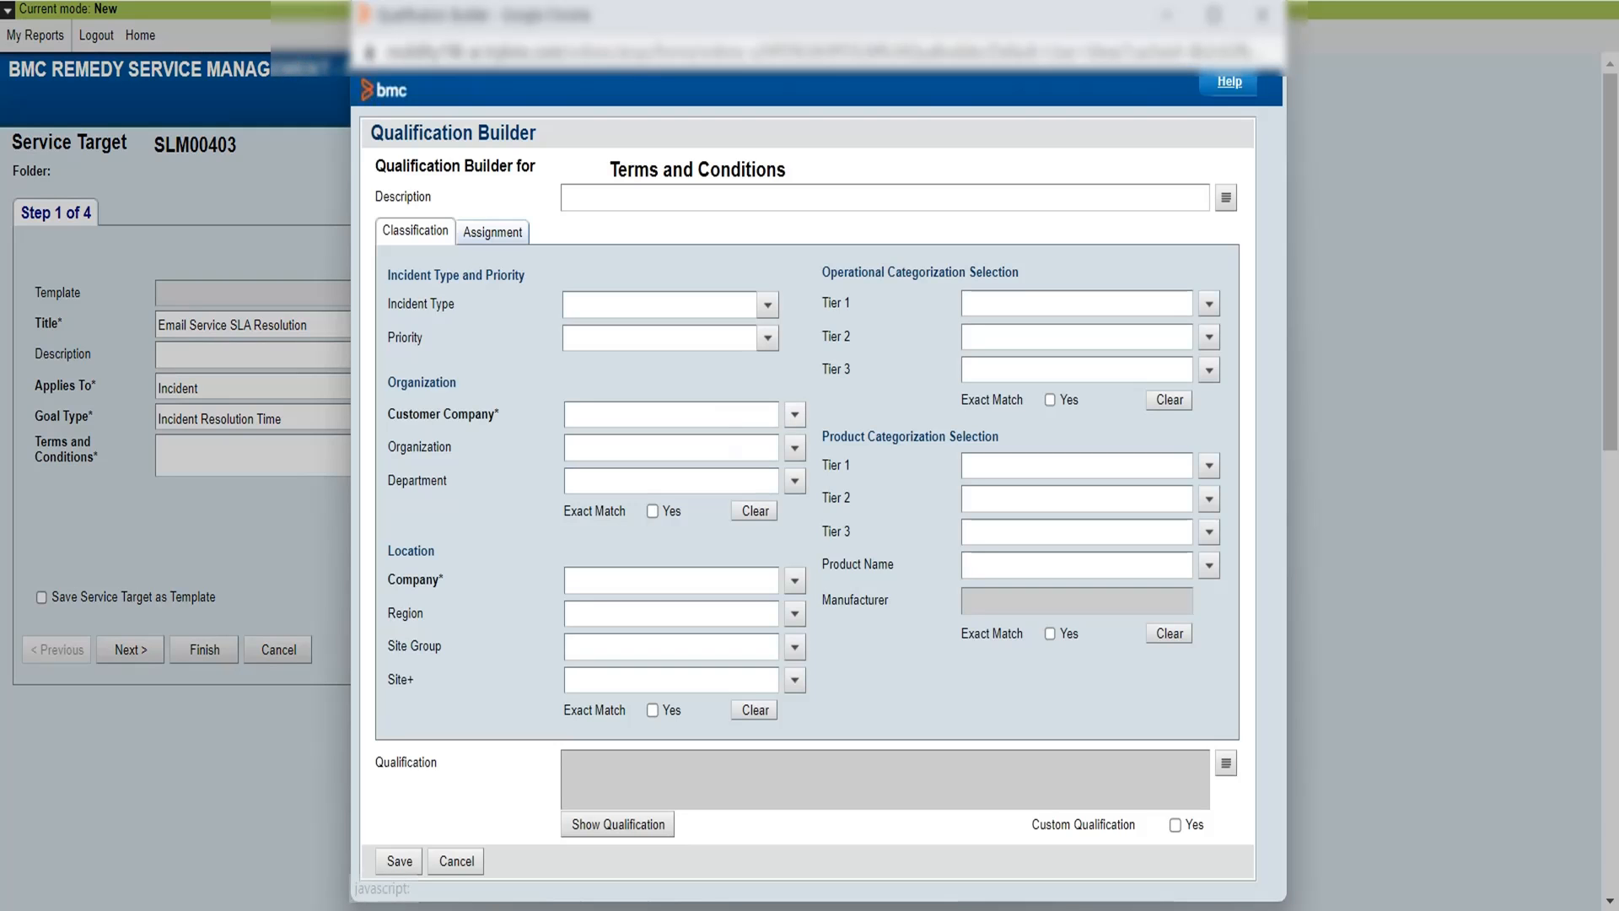
click(795, 414)
click(812, 436)
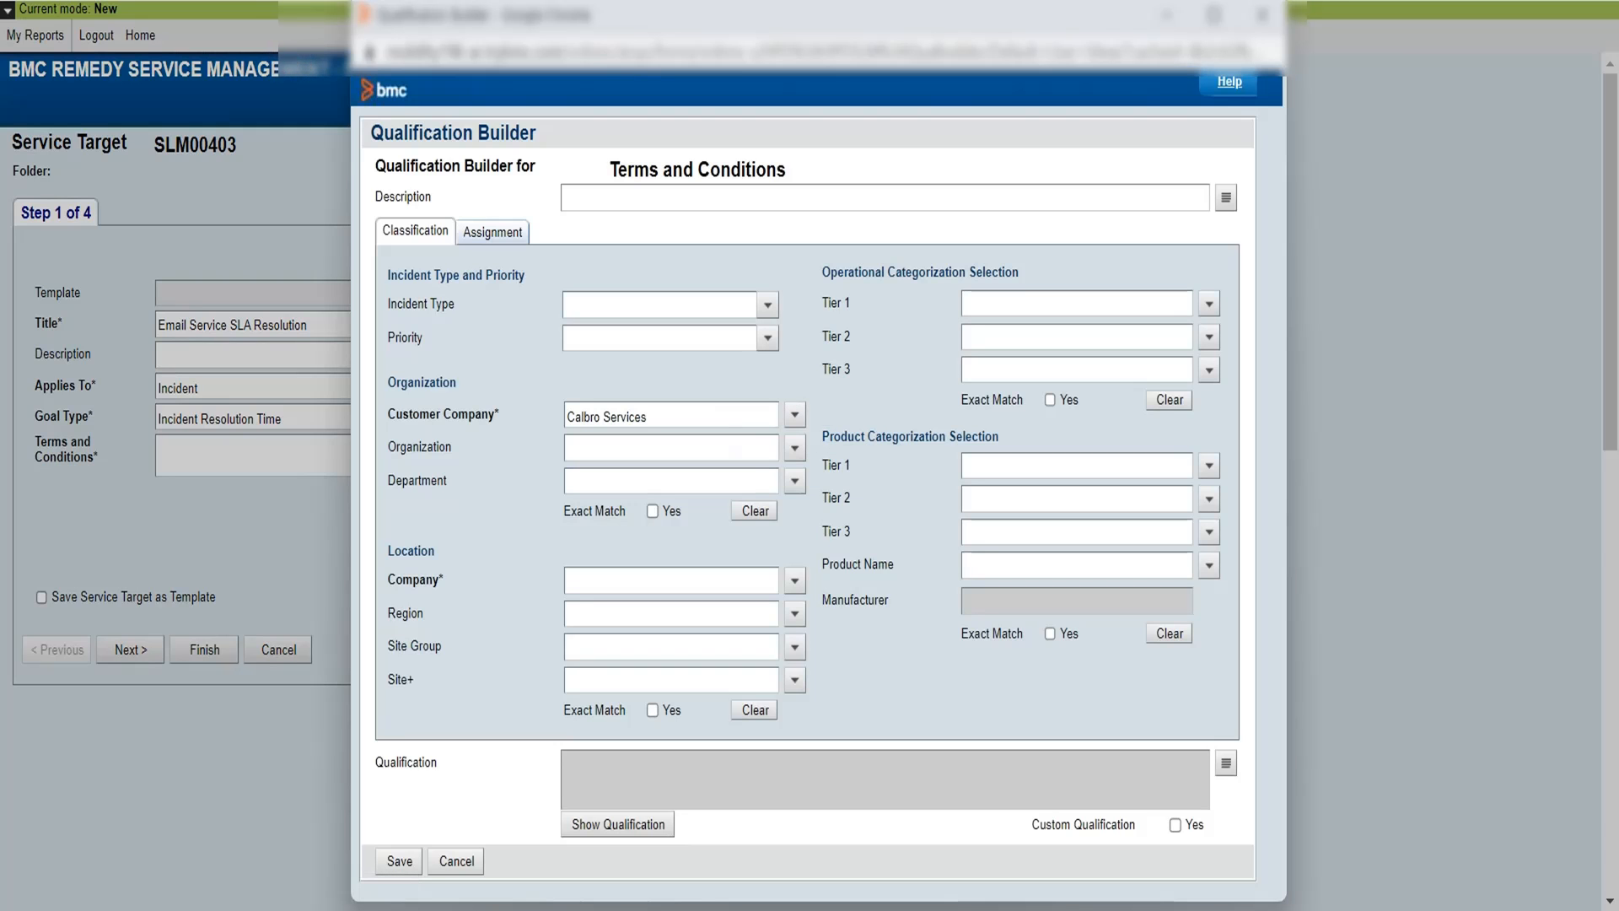
click(795, 580)
click(811, 602)
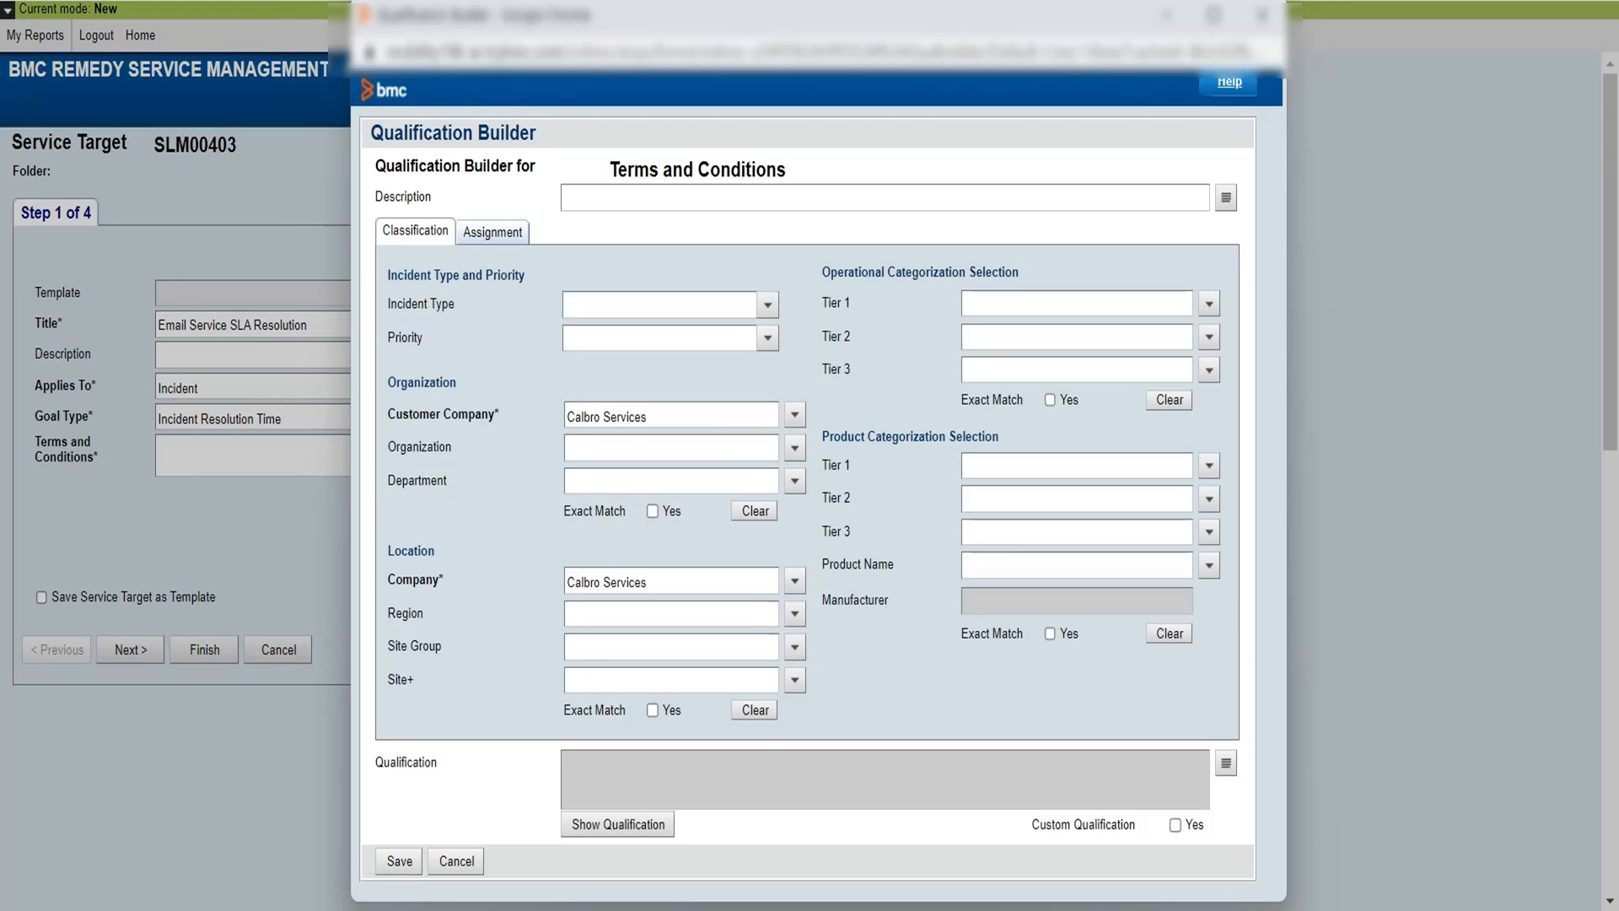
Set the operational categorization tiers to Request, Software and Install, and save the terms and conditions qualification.
click(1210, 304)
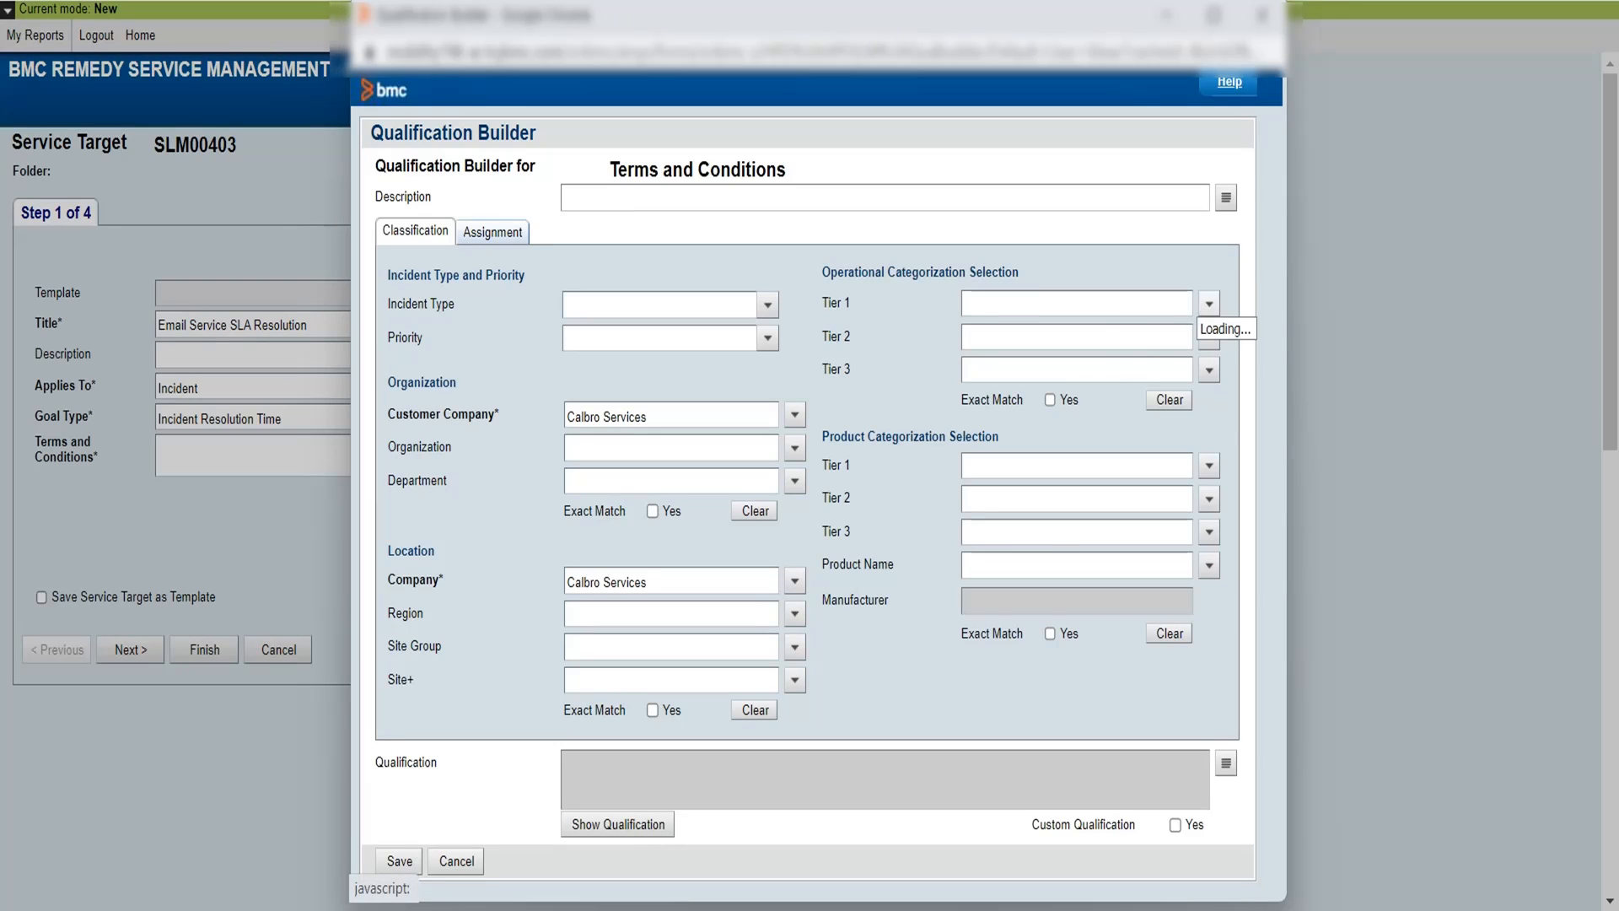
click(1129, 411)
click(1209, 336)
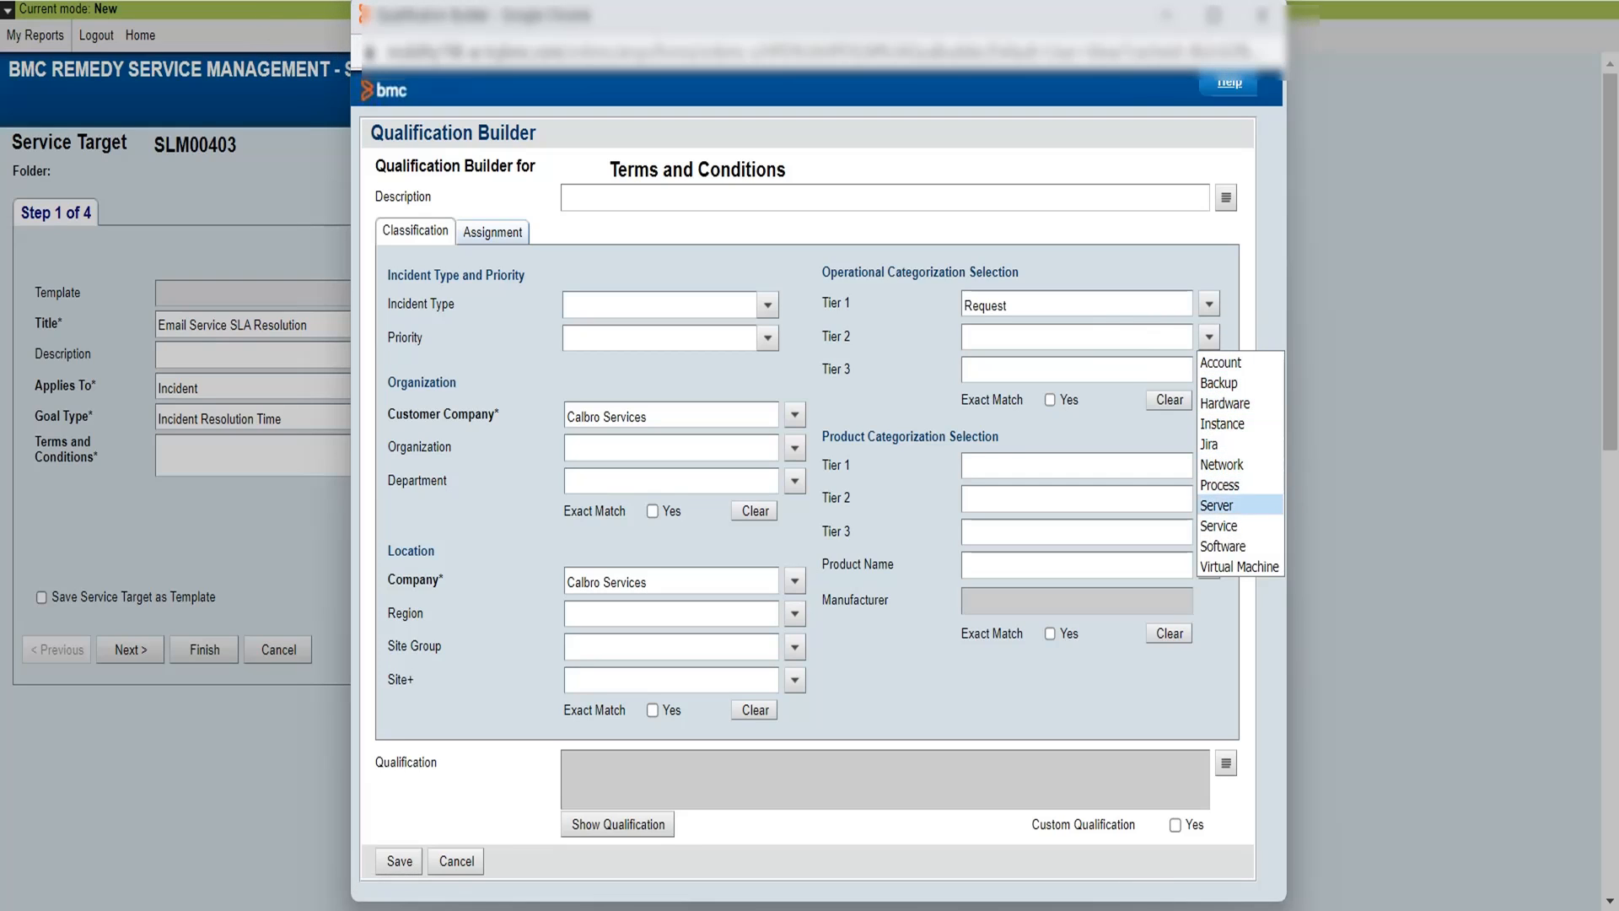
click(1223, 546)
click(1209, 369)
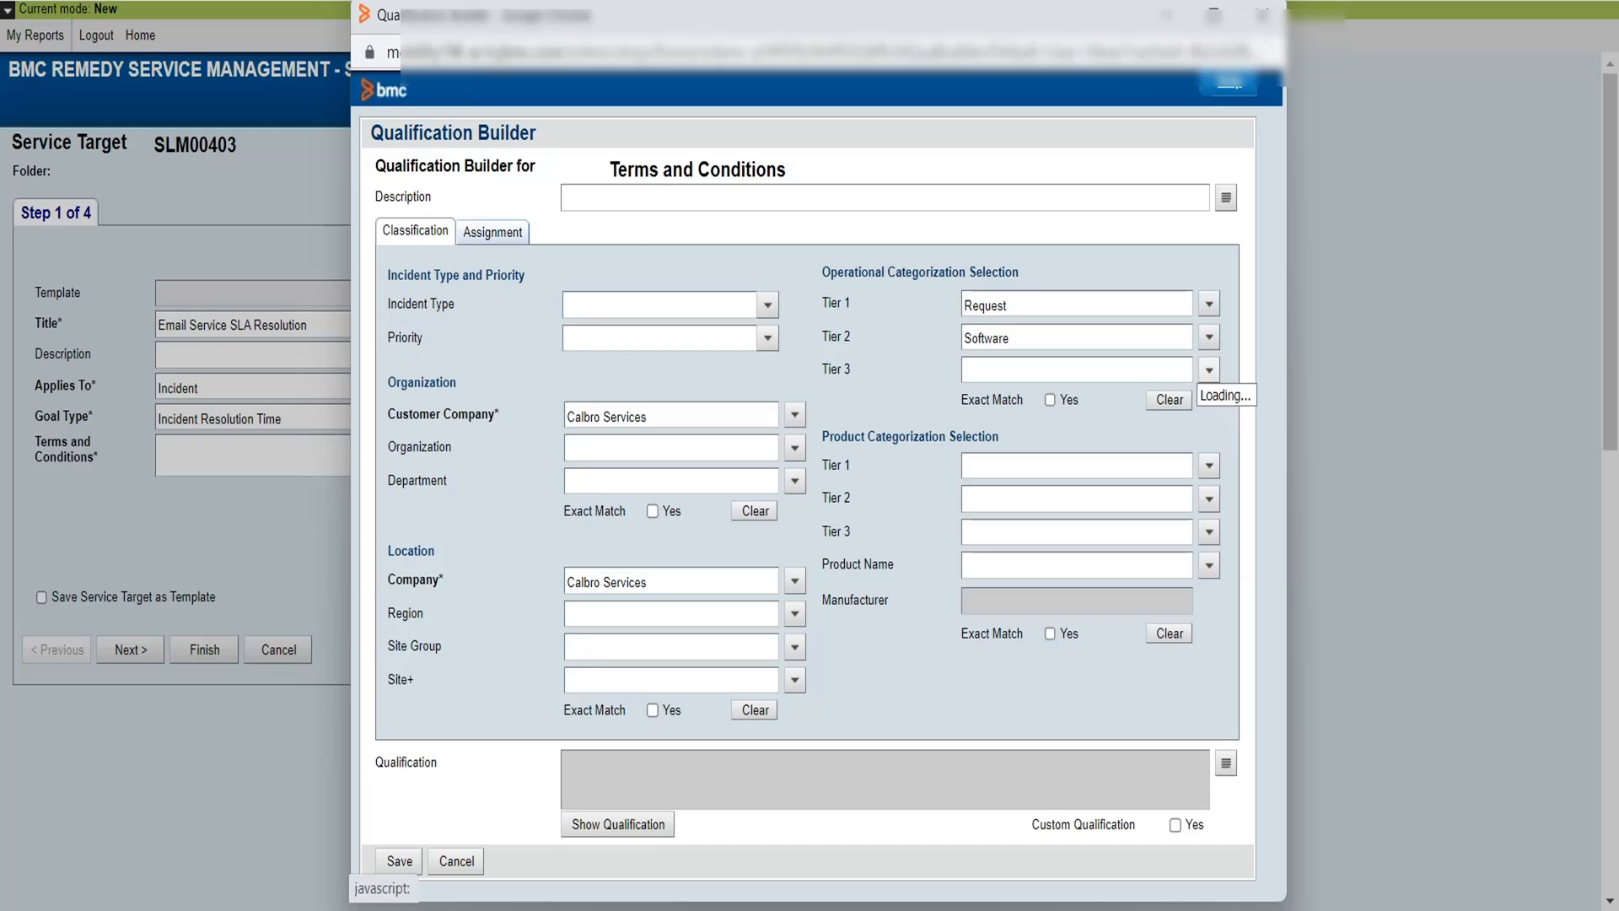
click(1227, 415)
click(400, 861)
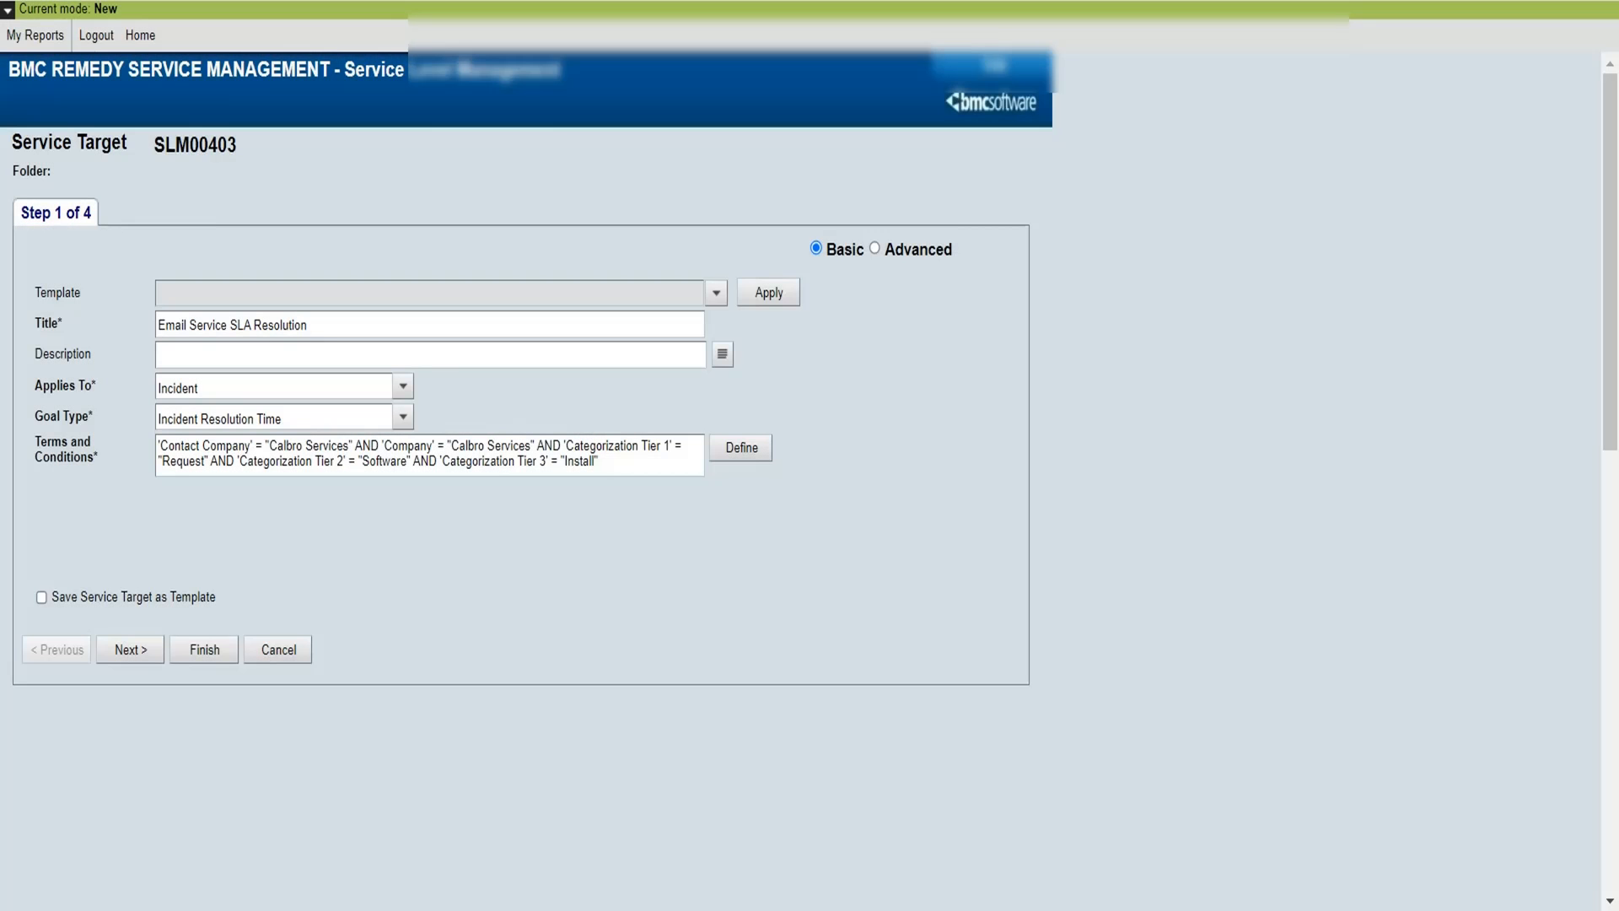
Set the service target's goal to 4 hours and its business entity to WorkingHoursForABC.
click(129, 650)
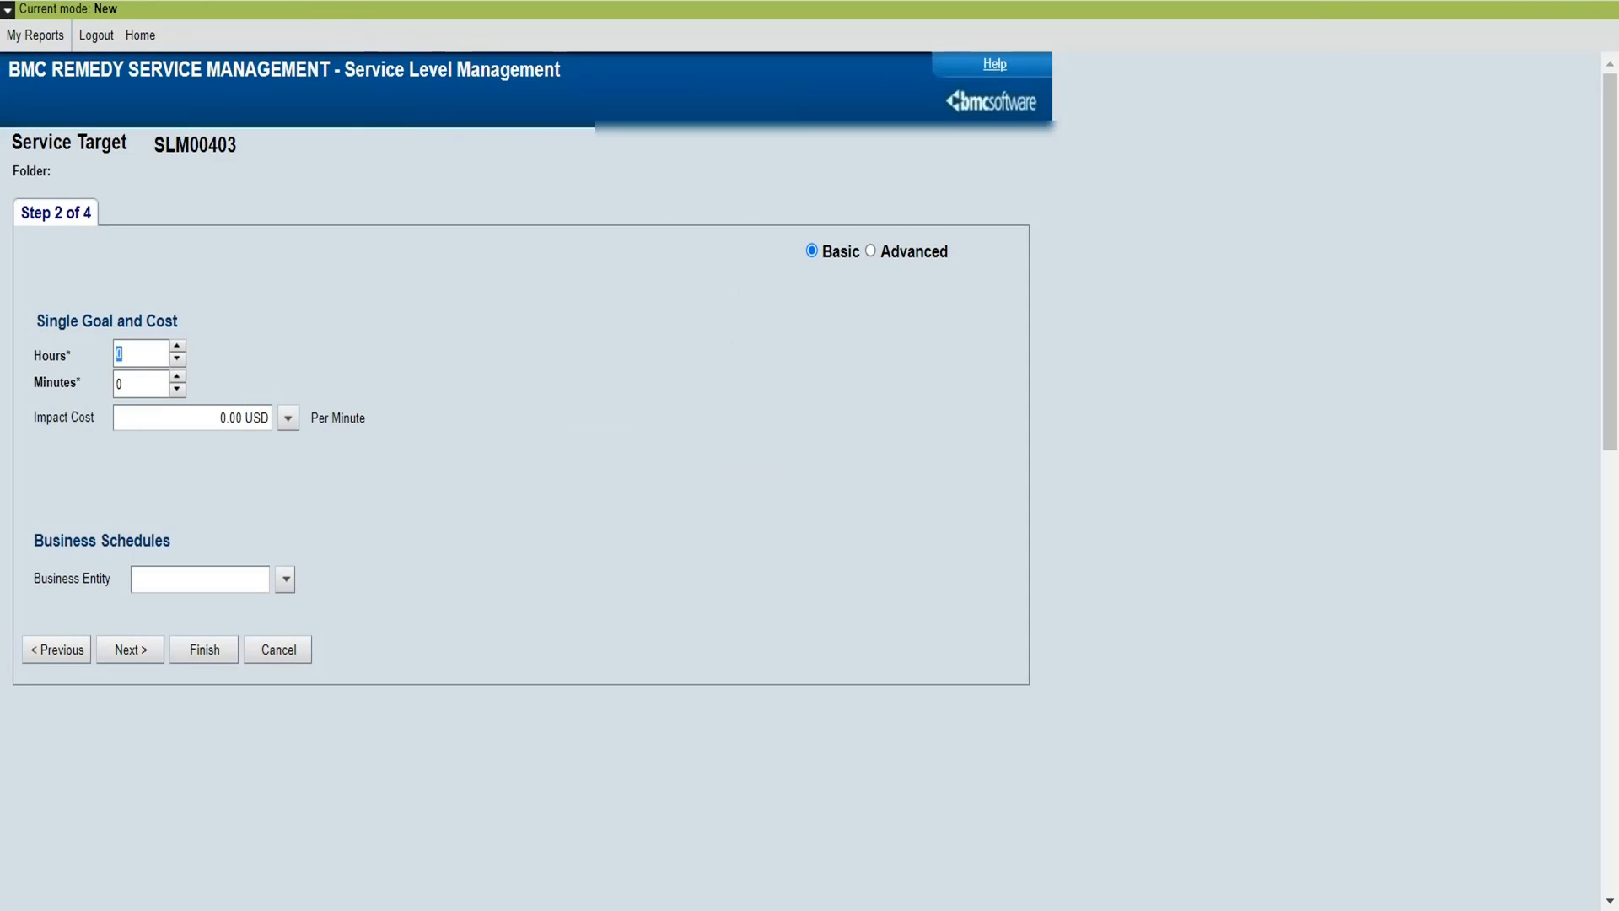
text(4)
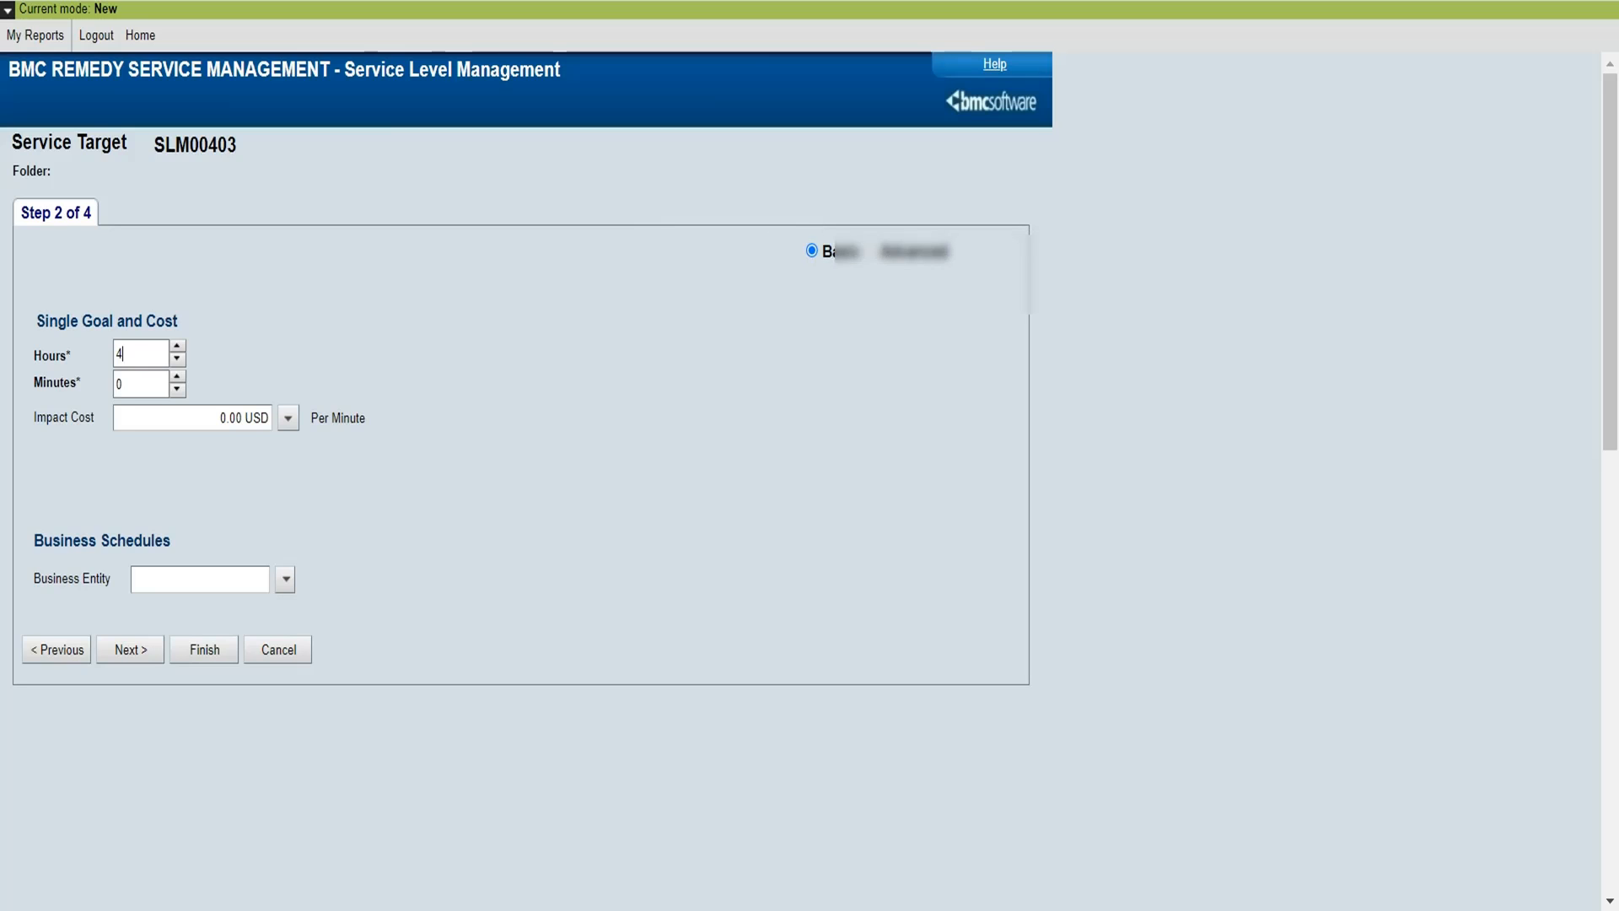
click(285, 579)
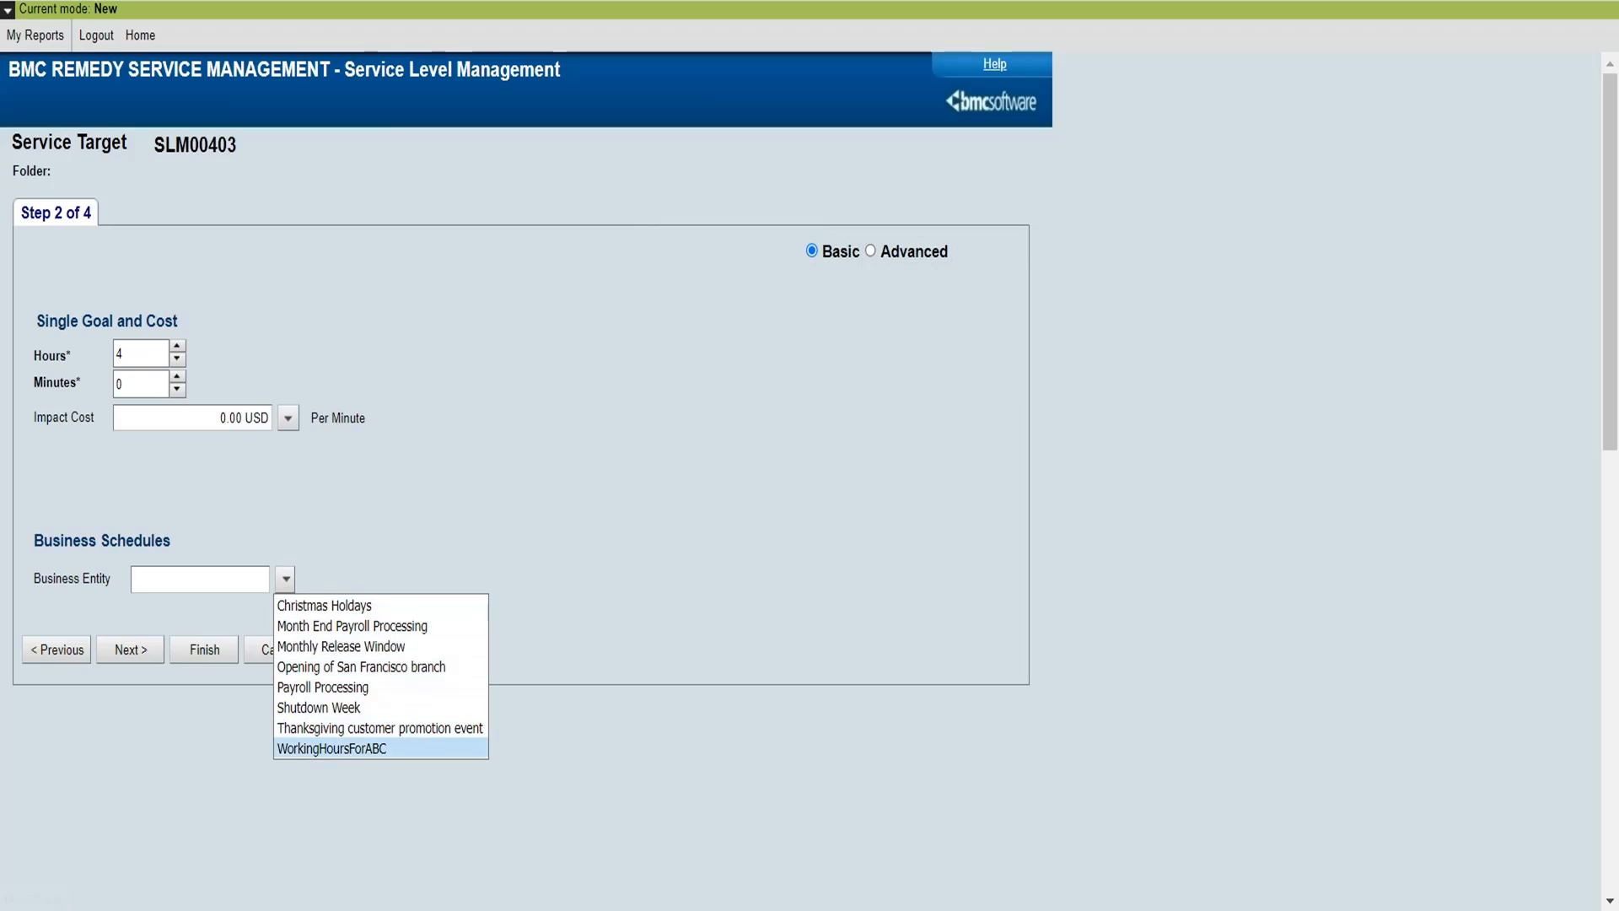
key(Return)
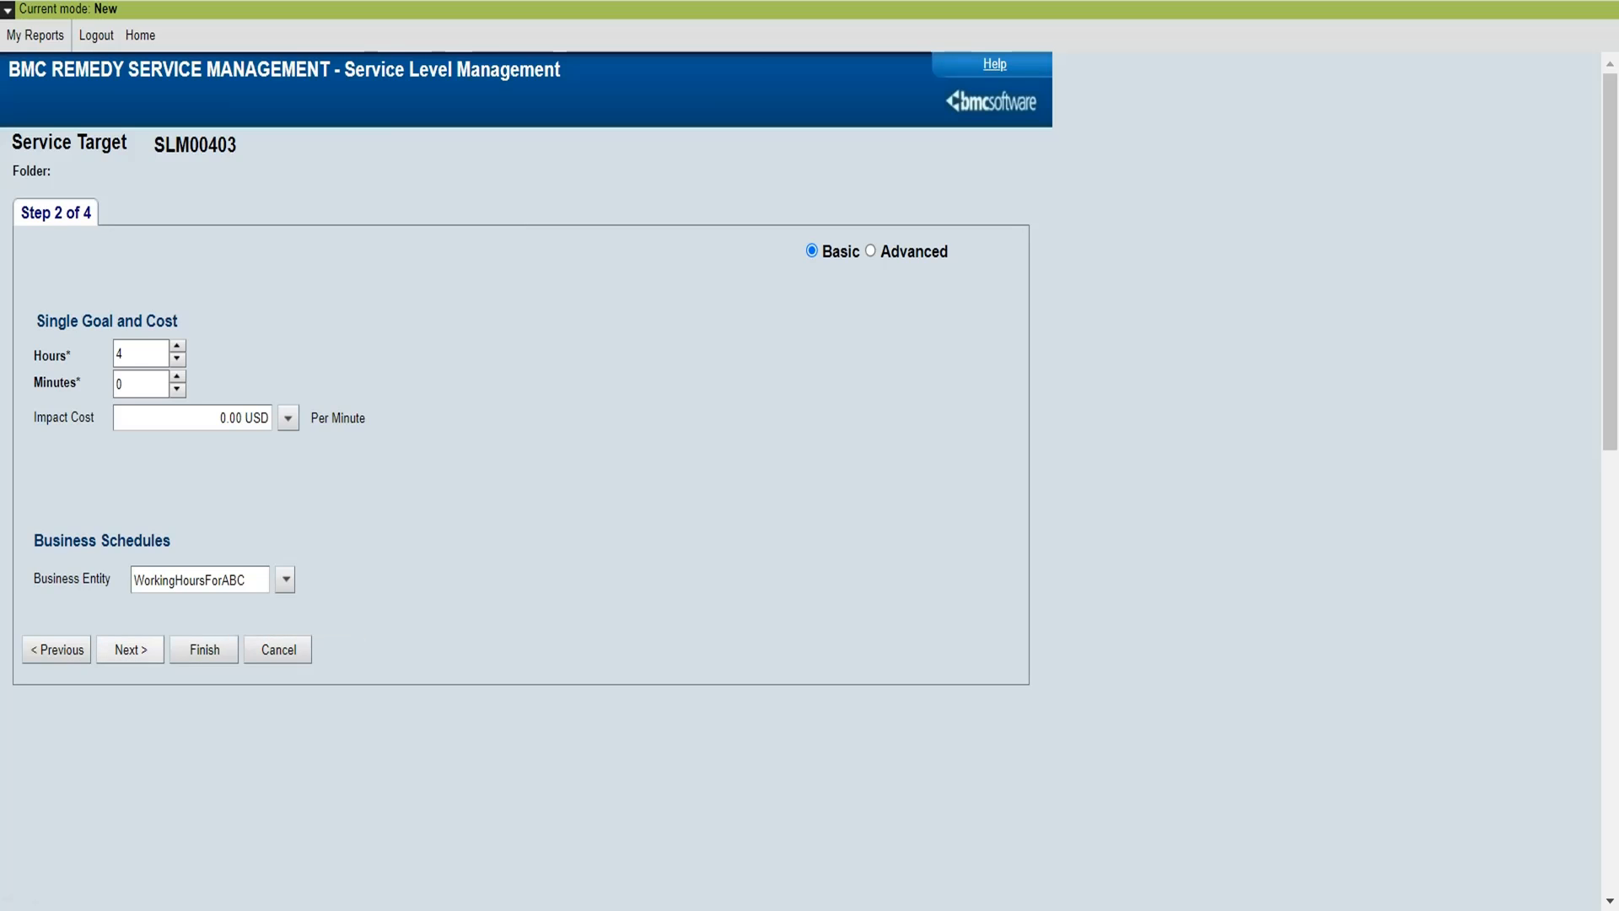
Set the measurement criteria to start when 'Status' = "Assigned" and stop when 'Status' = "Resolved".
click(130, 649)
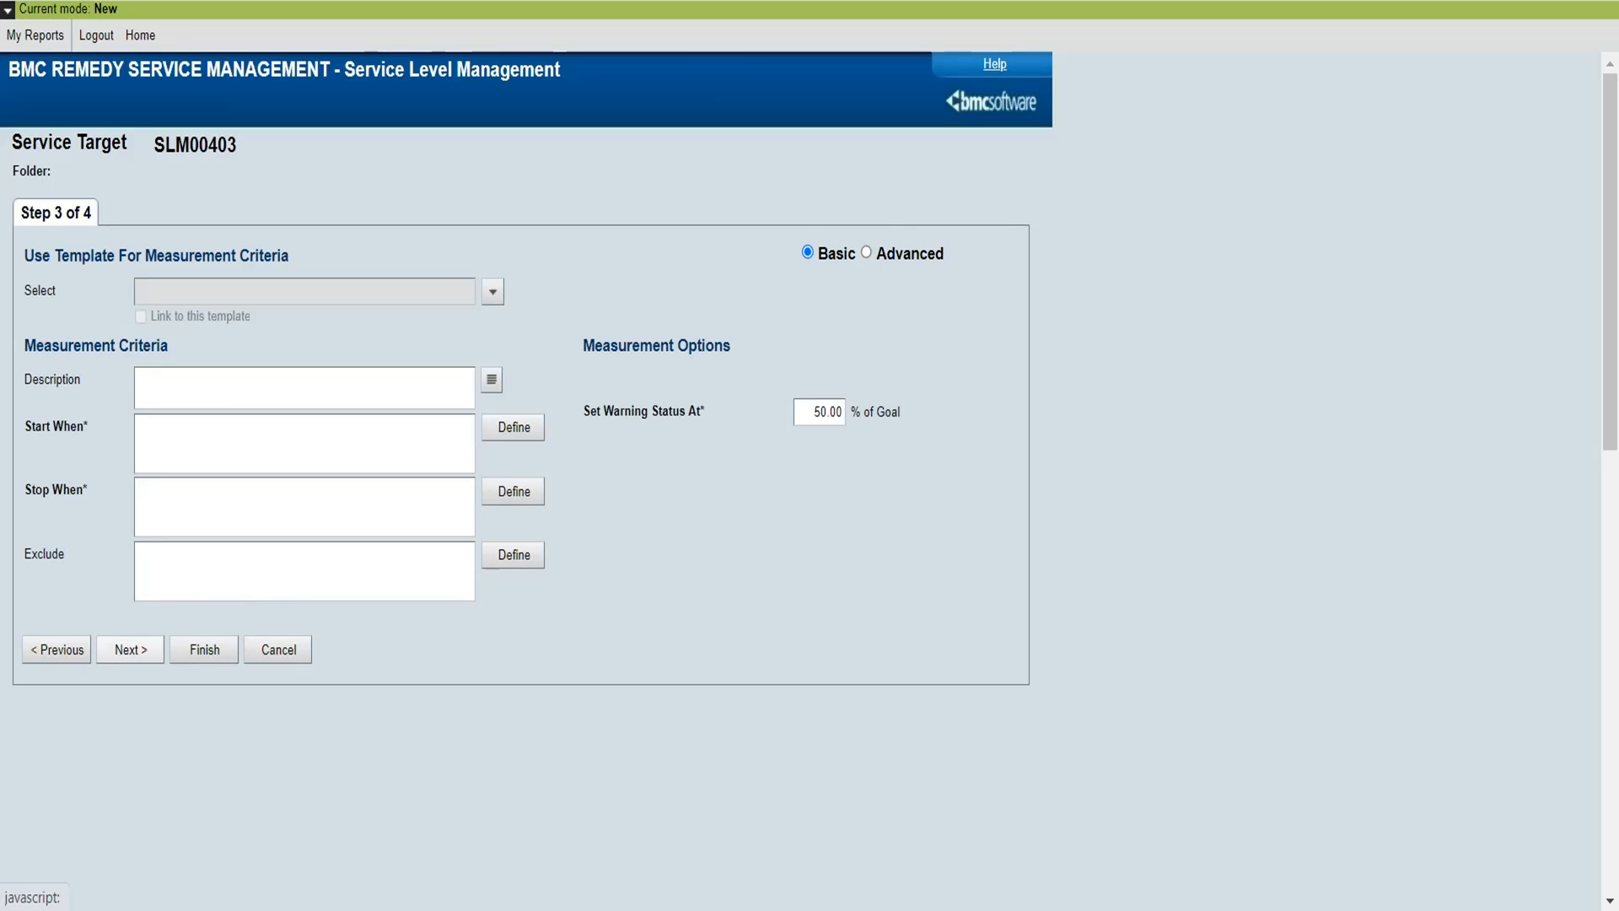
text('Status' = "In Progress")
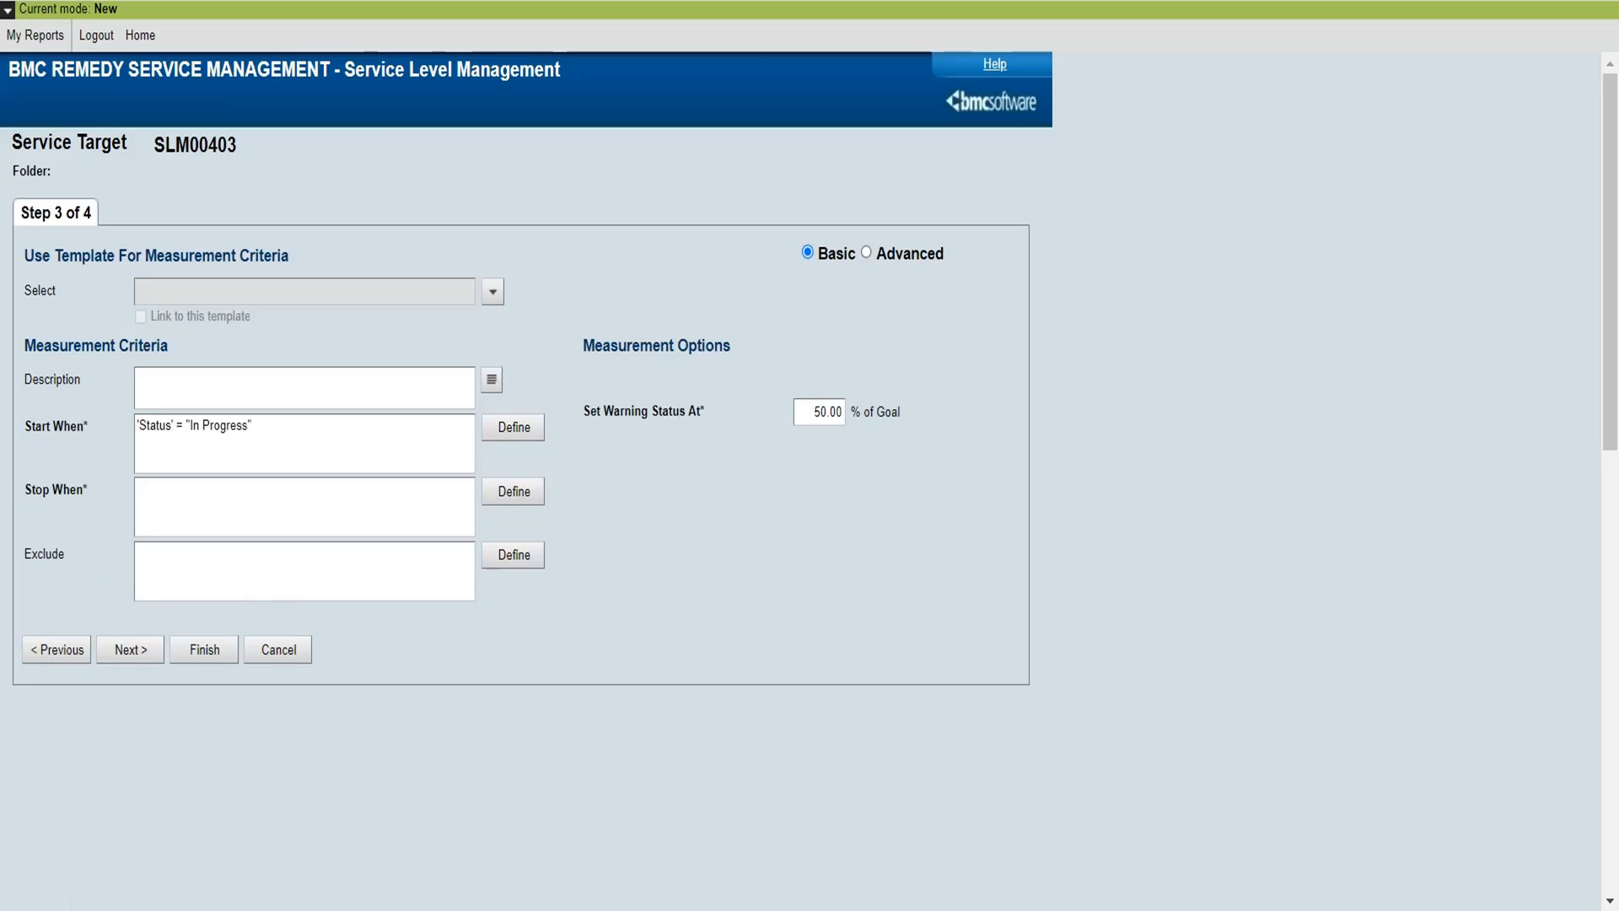
drag(190, 425, 248, 425)
text(Assigned)
click(251, 488)
text('Status' = "In Progress")
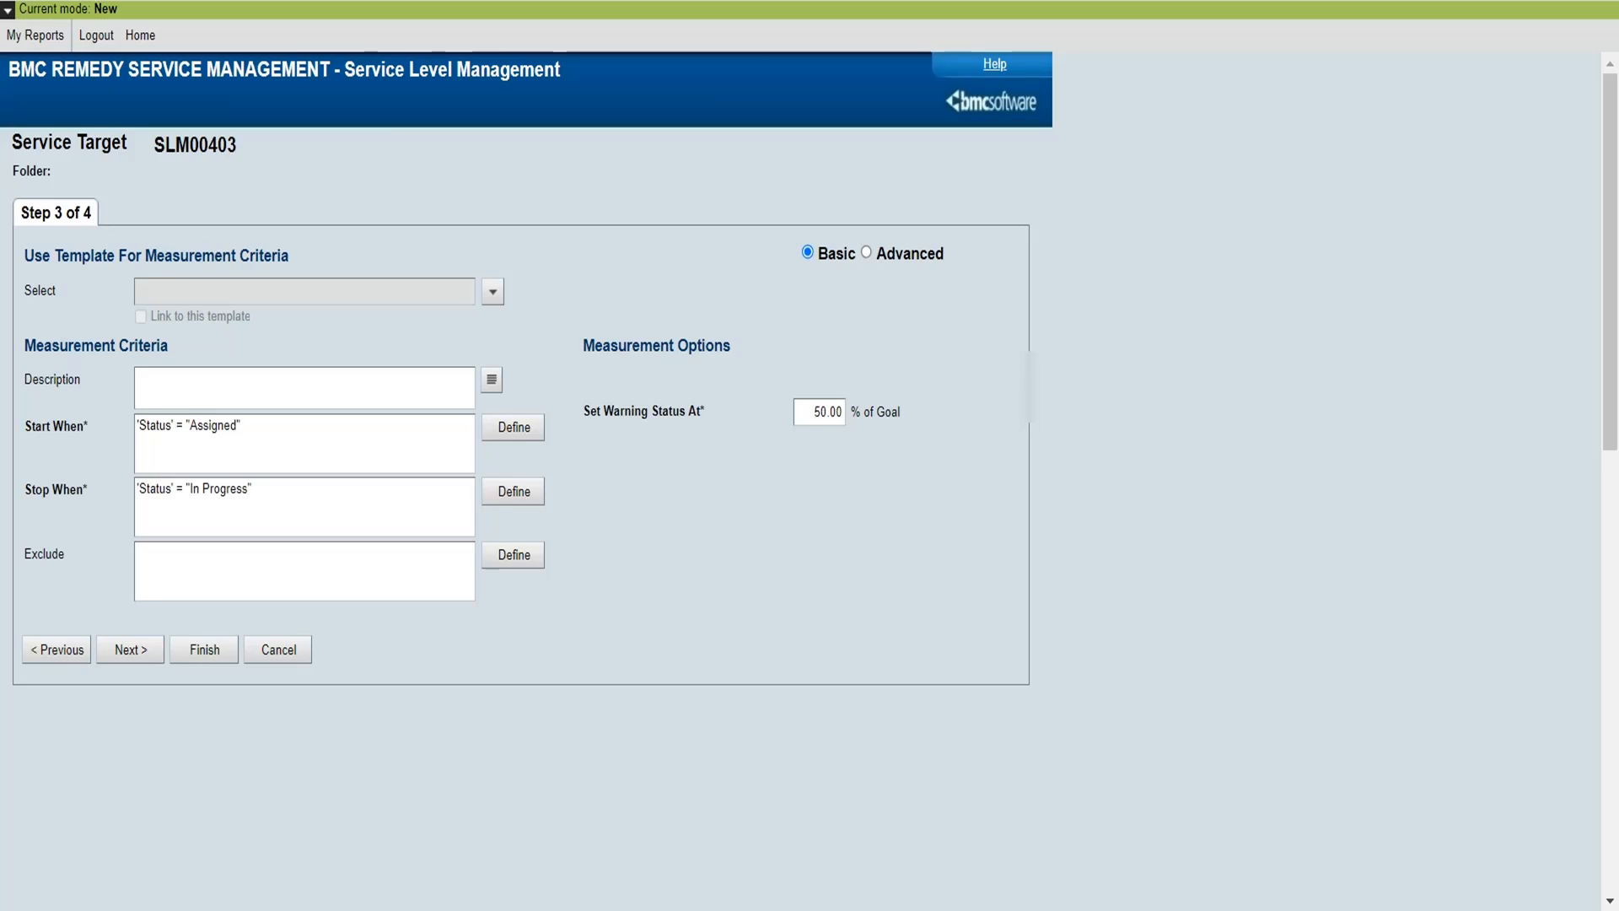
drag(191, 489, 248, 489)
text(Resolved)
Set the Exclude condition of the measurement criteria to 'Status' = "Pending".
text('Status' = "In Progress")
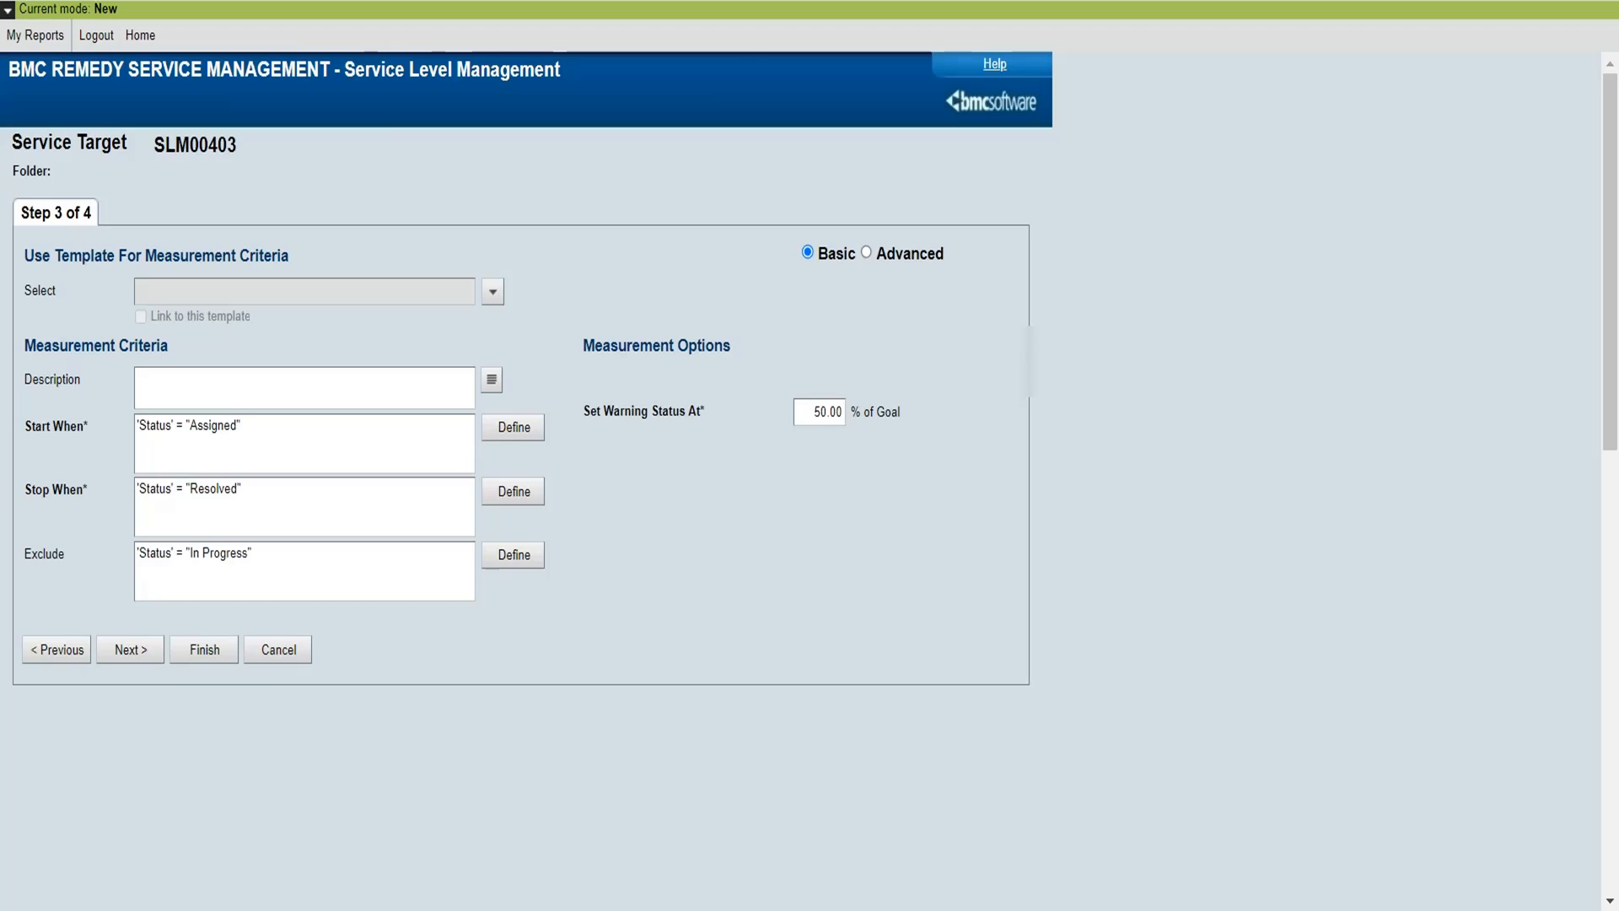
drag(191, 553, 247, 553)
text(Pending)
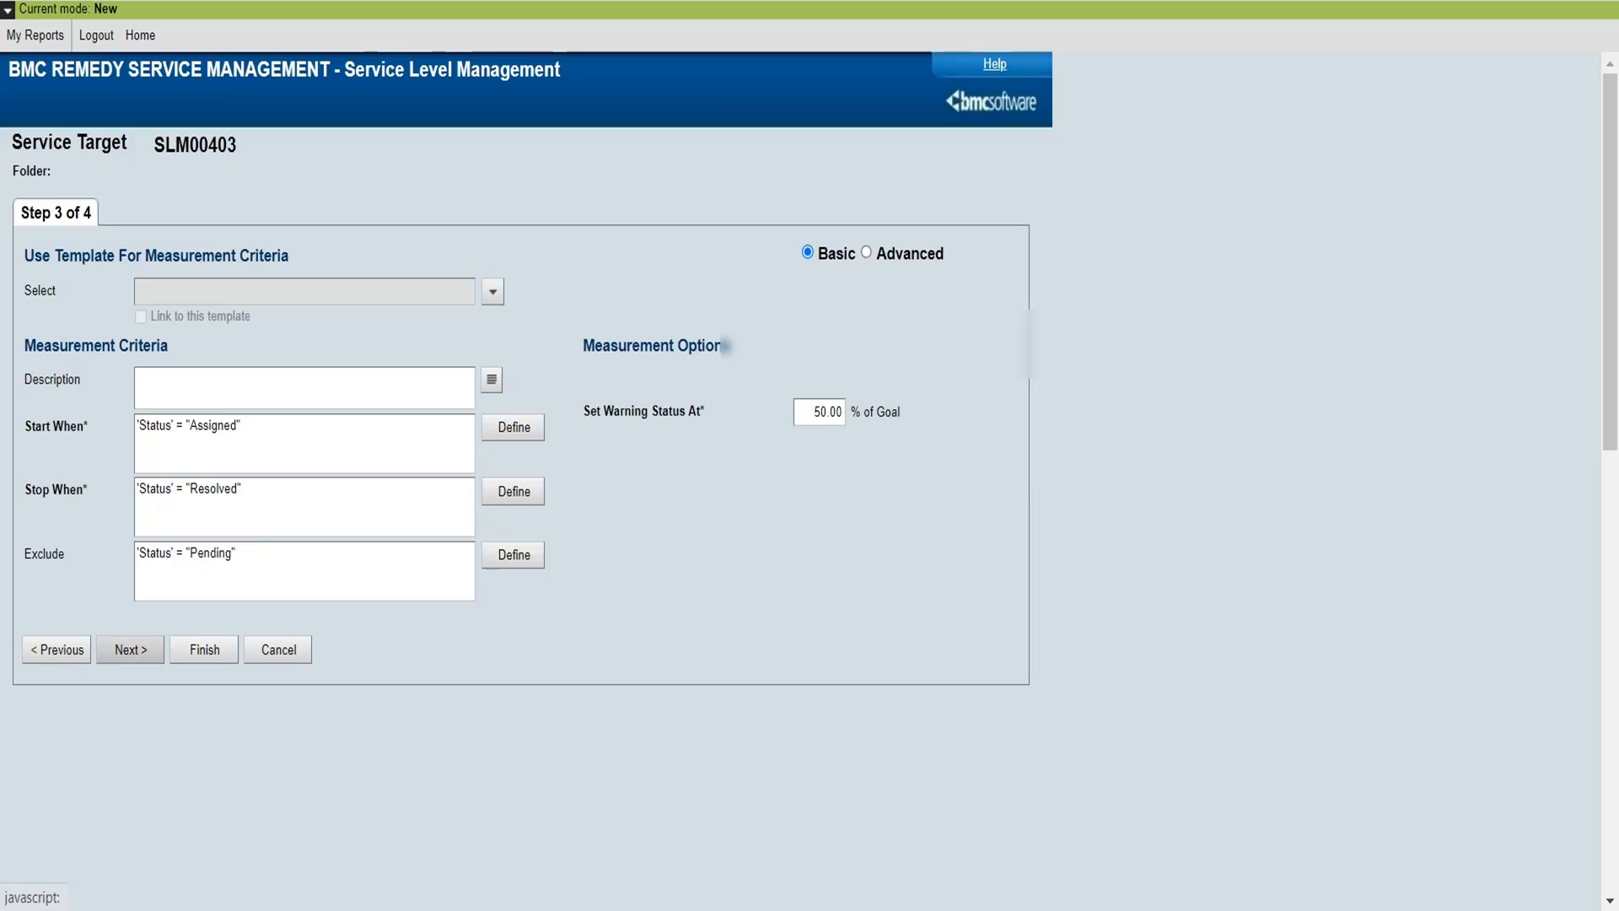
Finish the resolution service target without milestones or actions and build its associated rules.
click(131, 649)
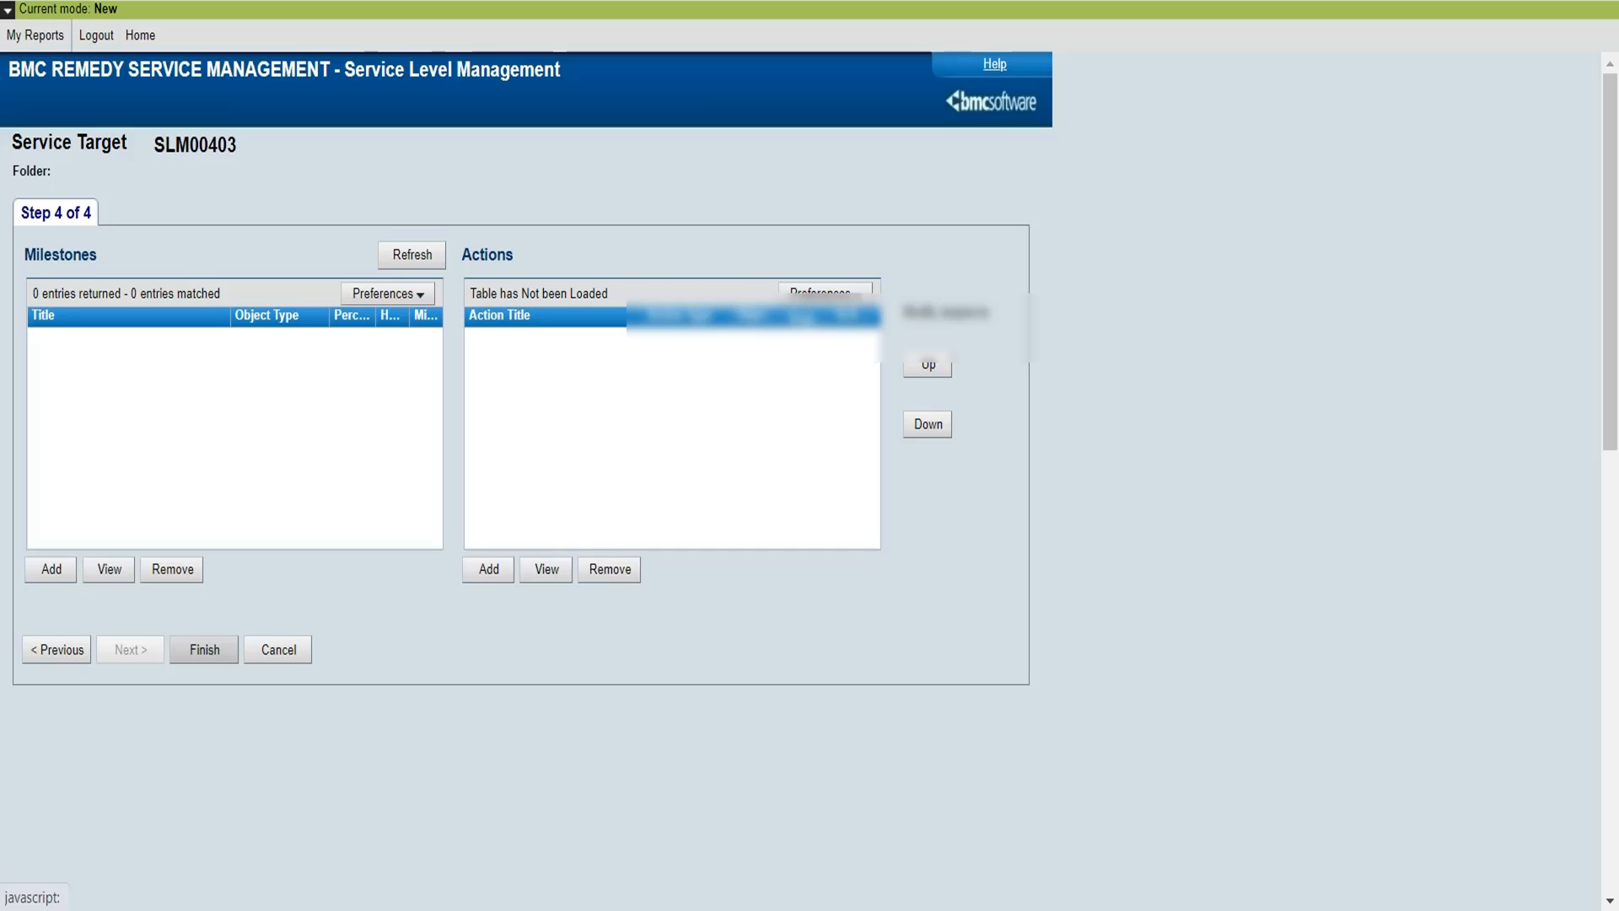
click(204, 649)
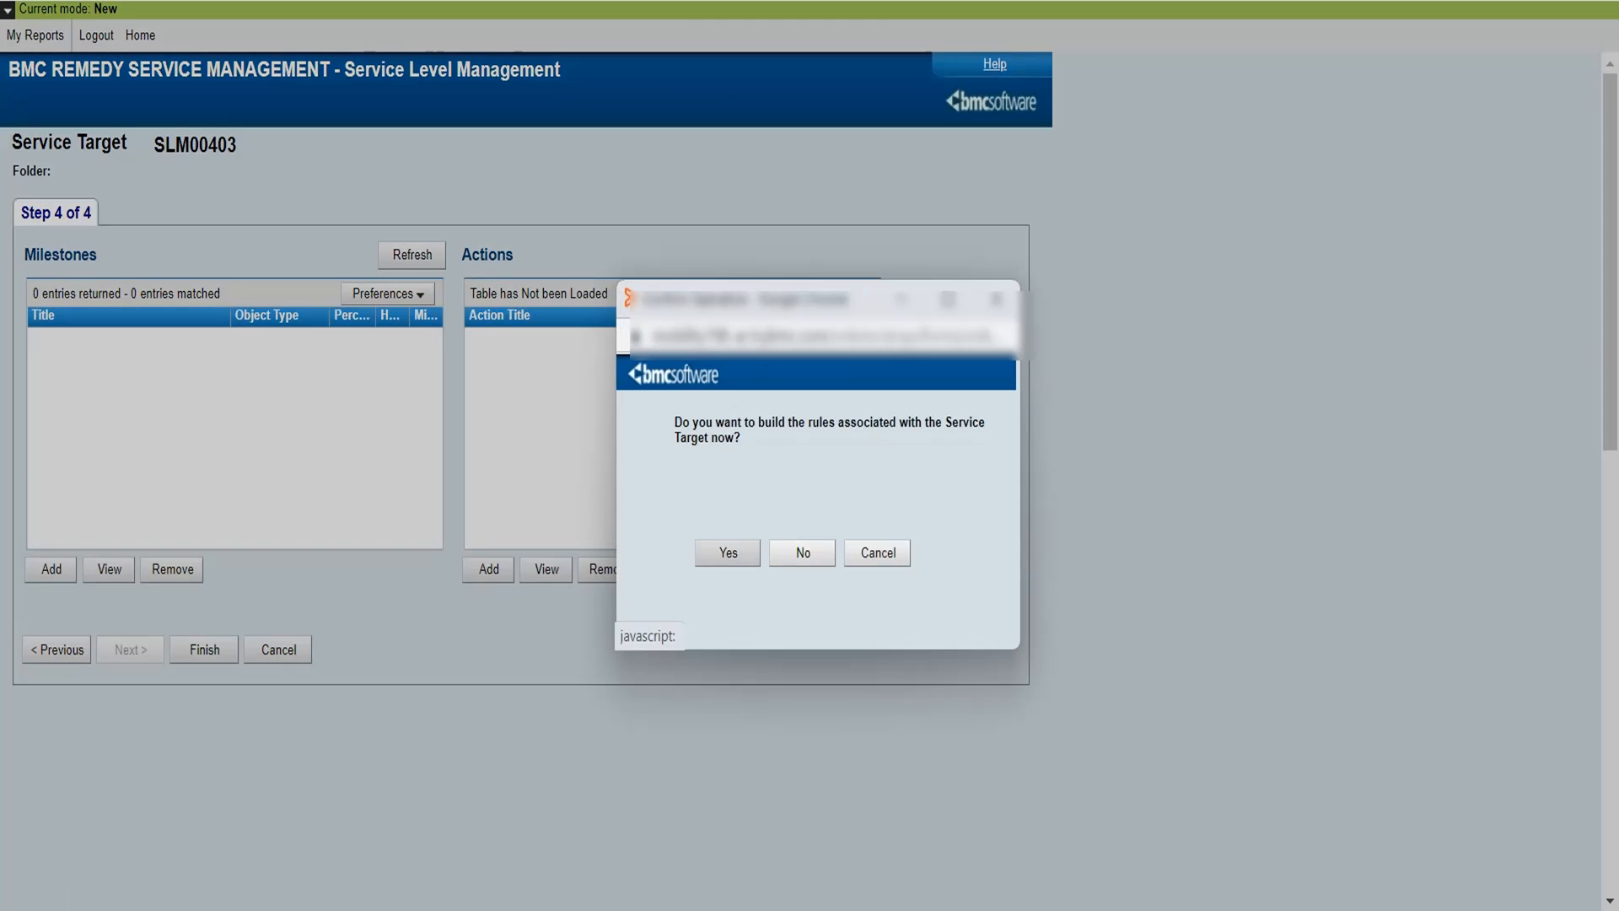
click(726, 549)
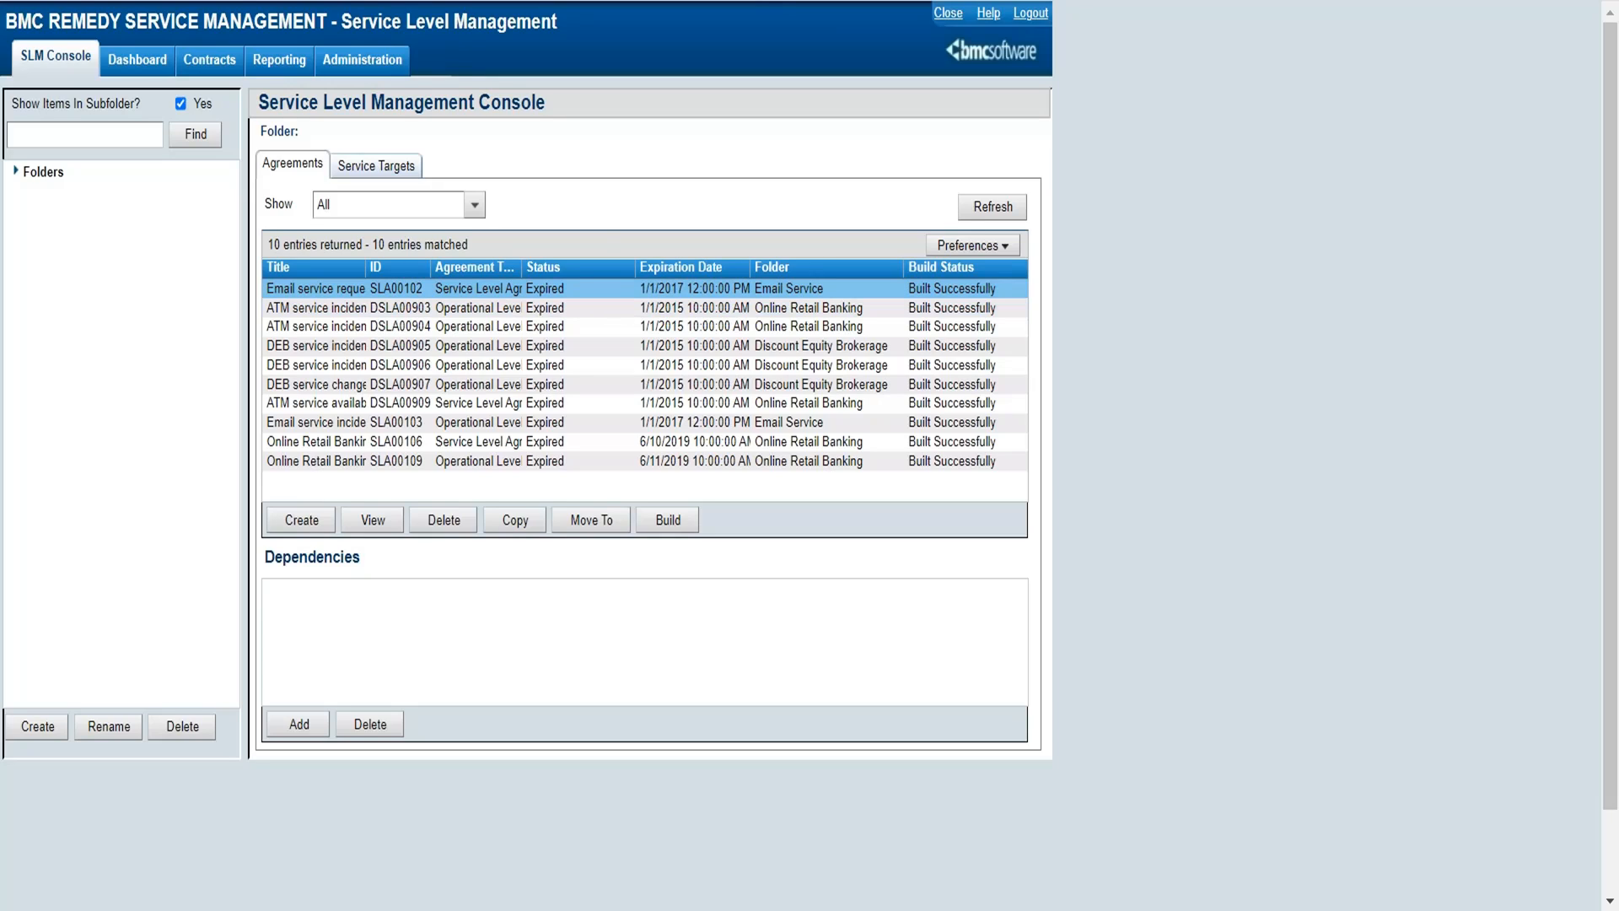
Locate the Email Service SLA and Email Service SLA Resolution entries in the list of service targets.
click(377, 165)
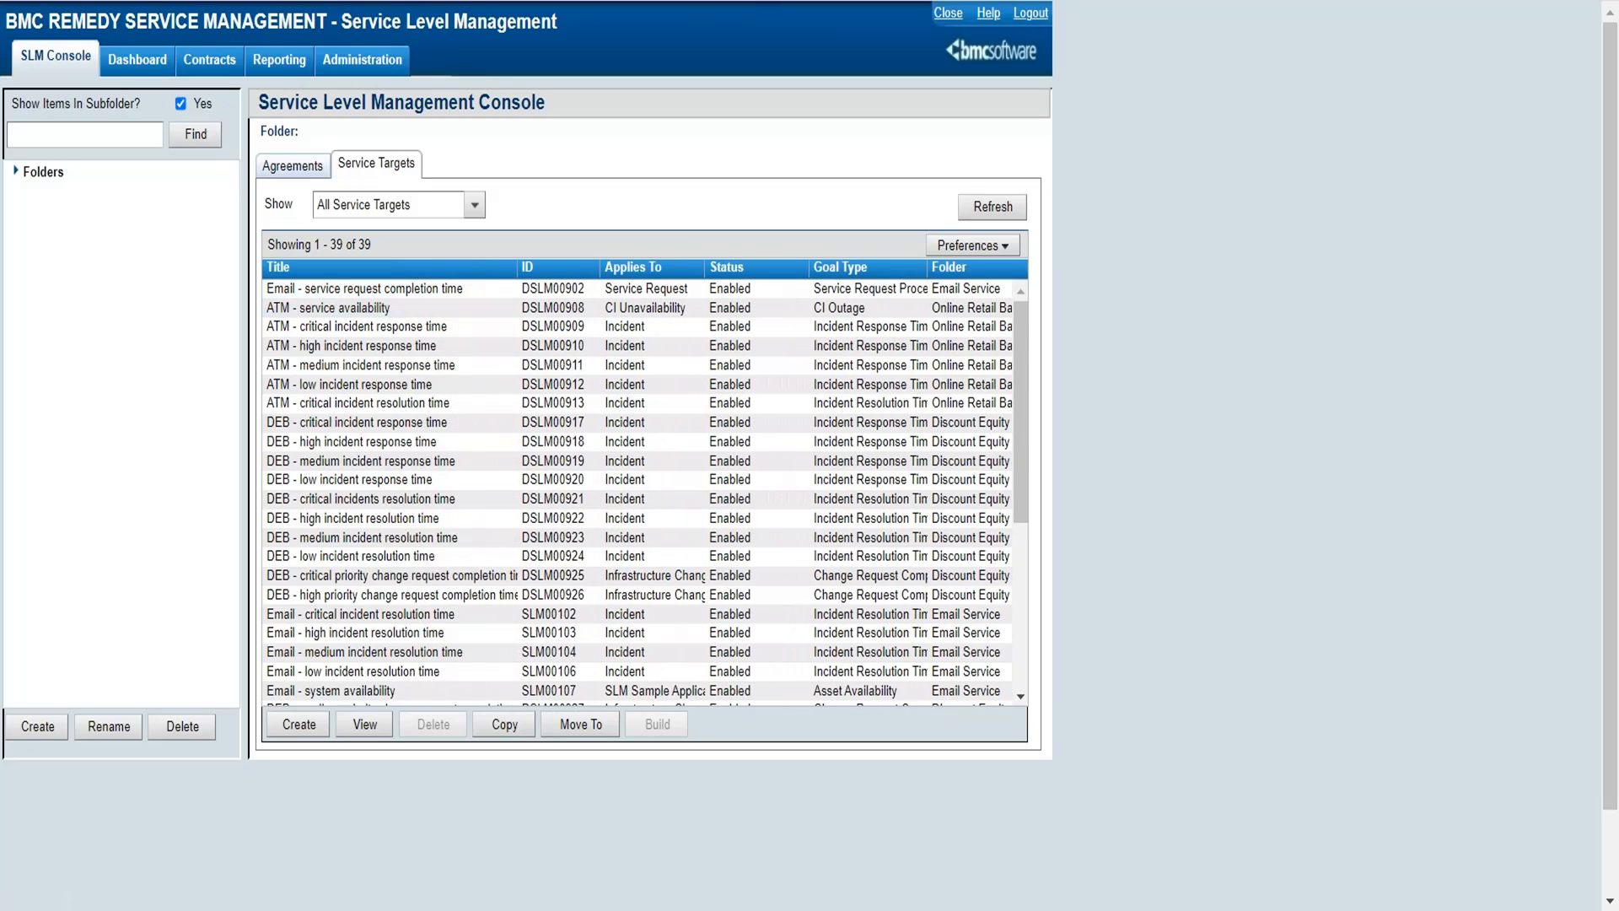
scroll(641, 438, down, 5)
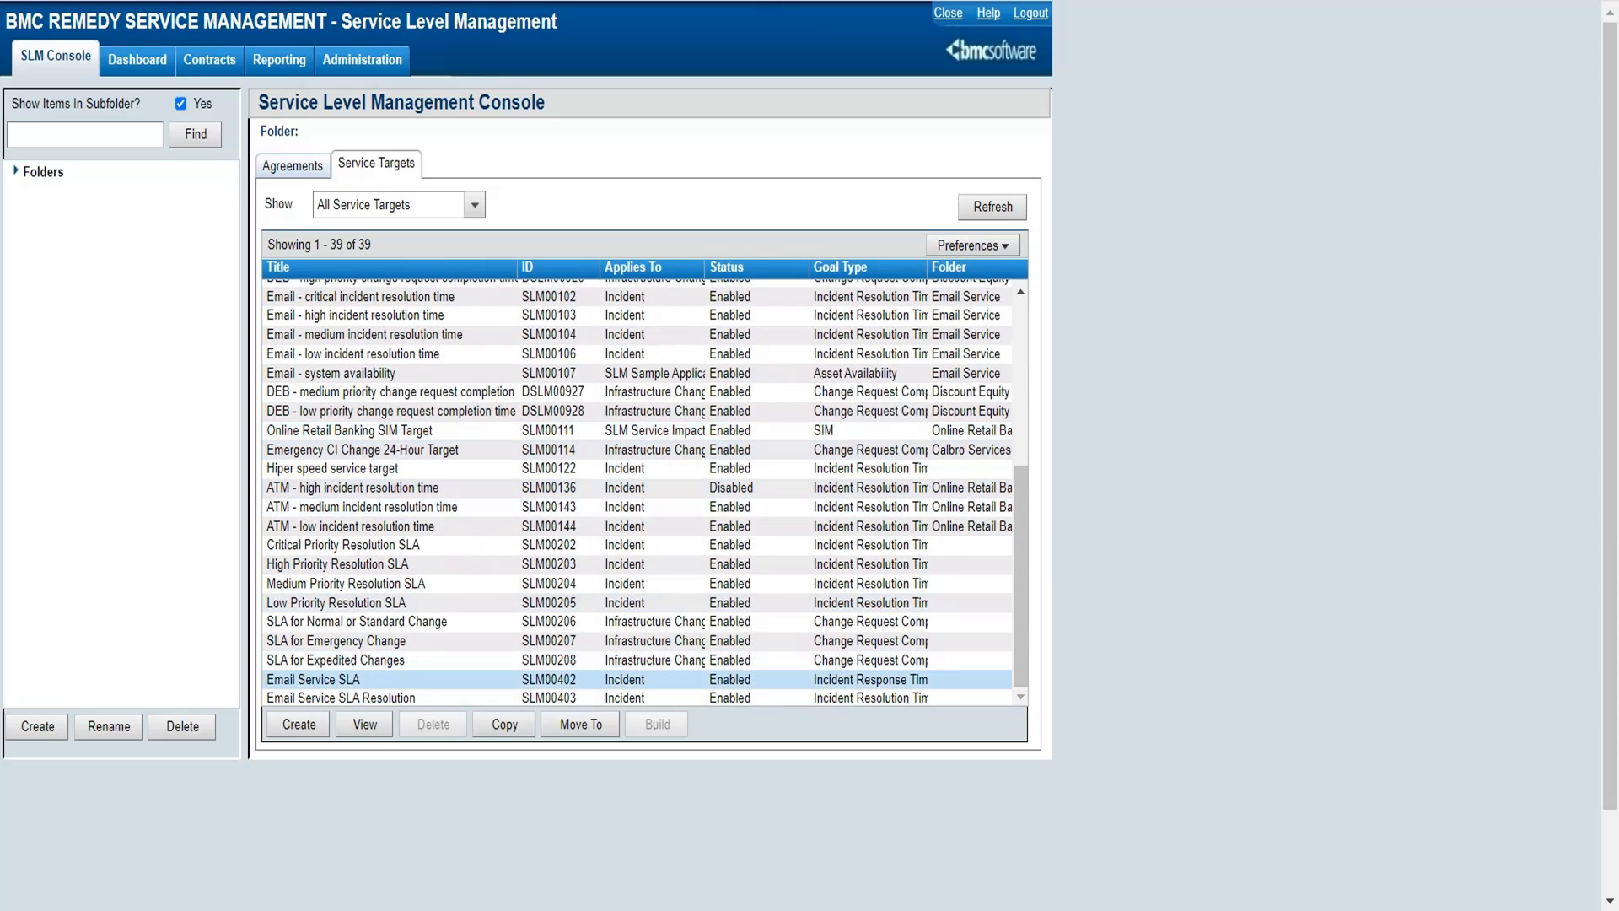
click(354, 679)
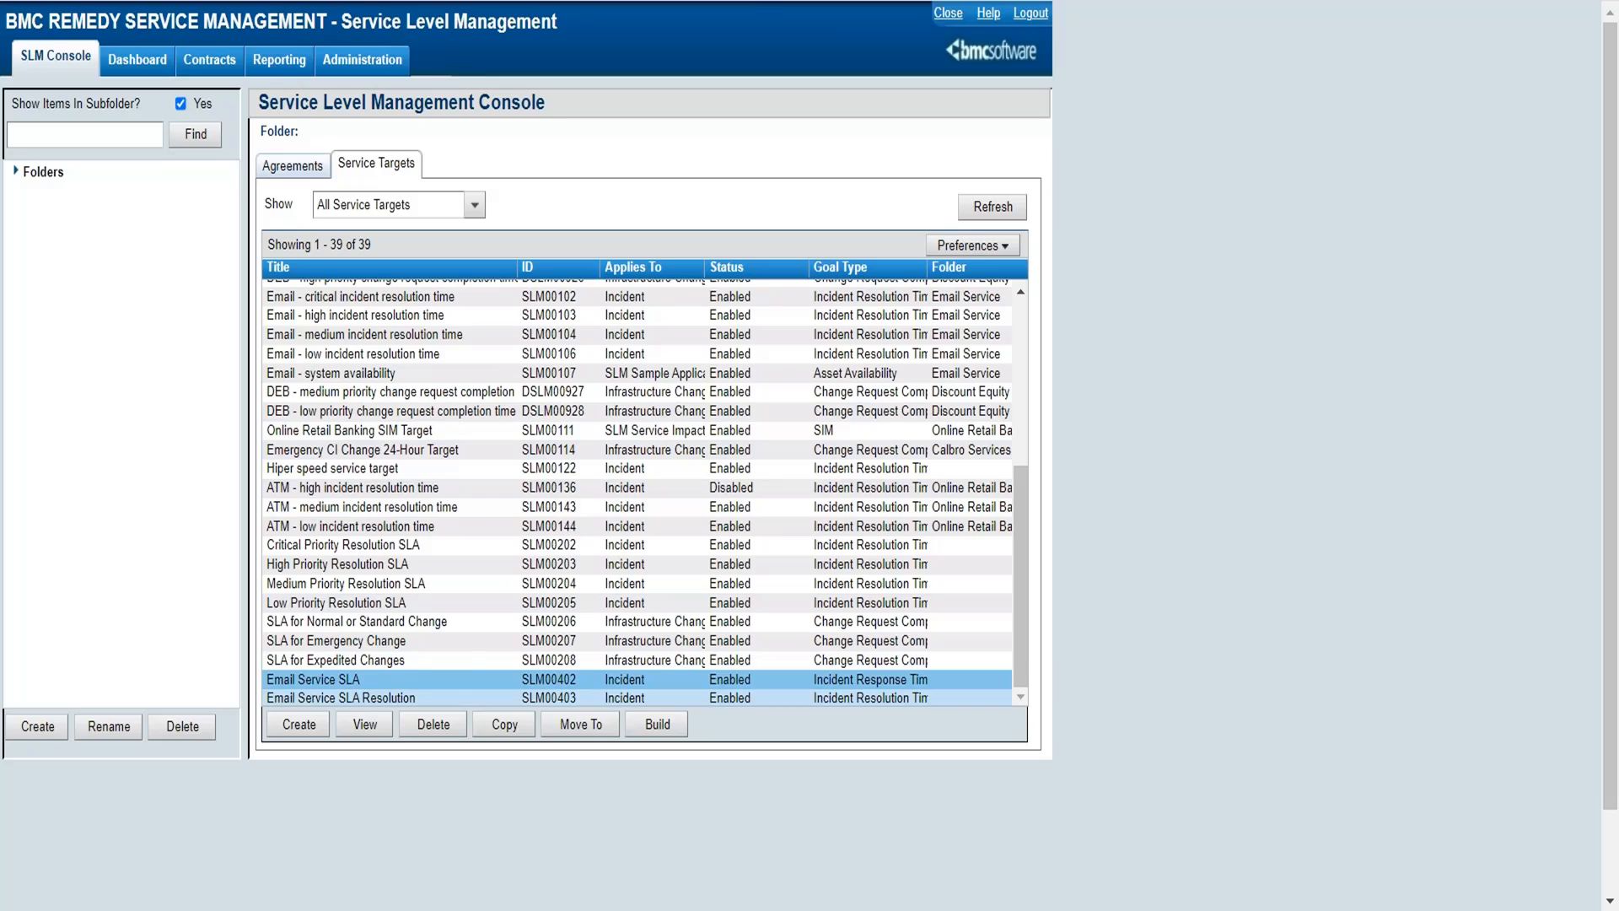
click(354, 697)
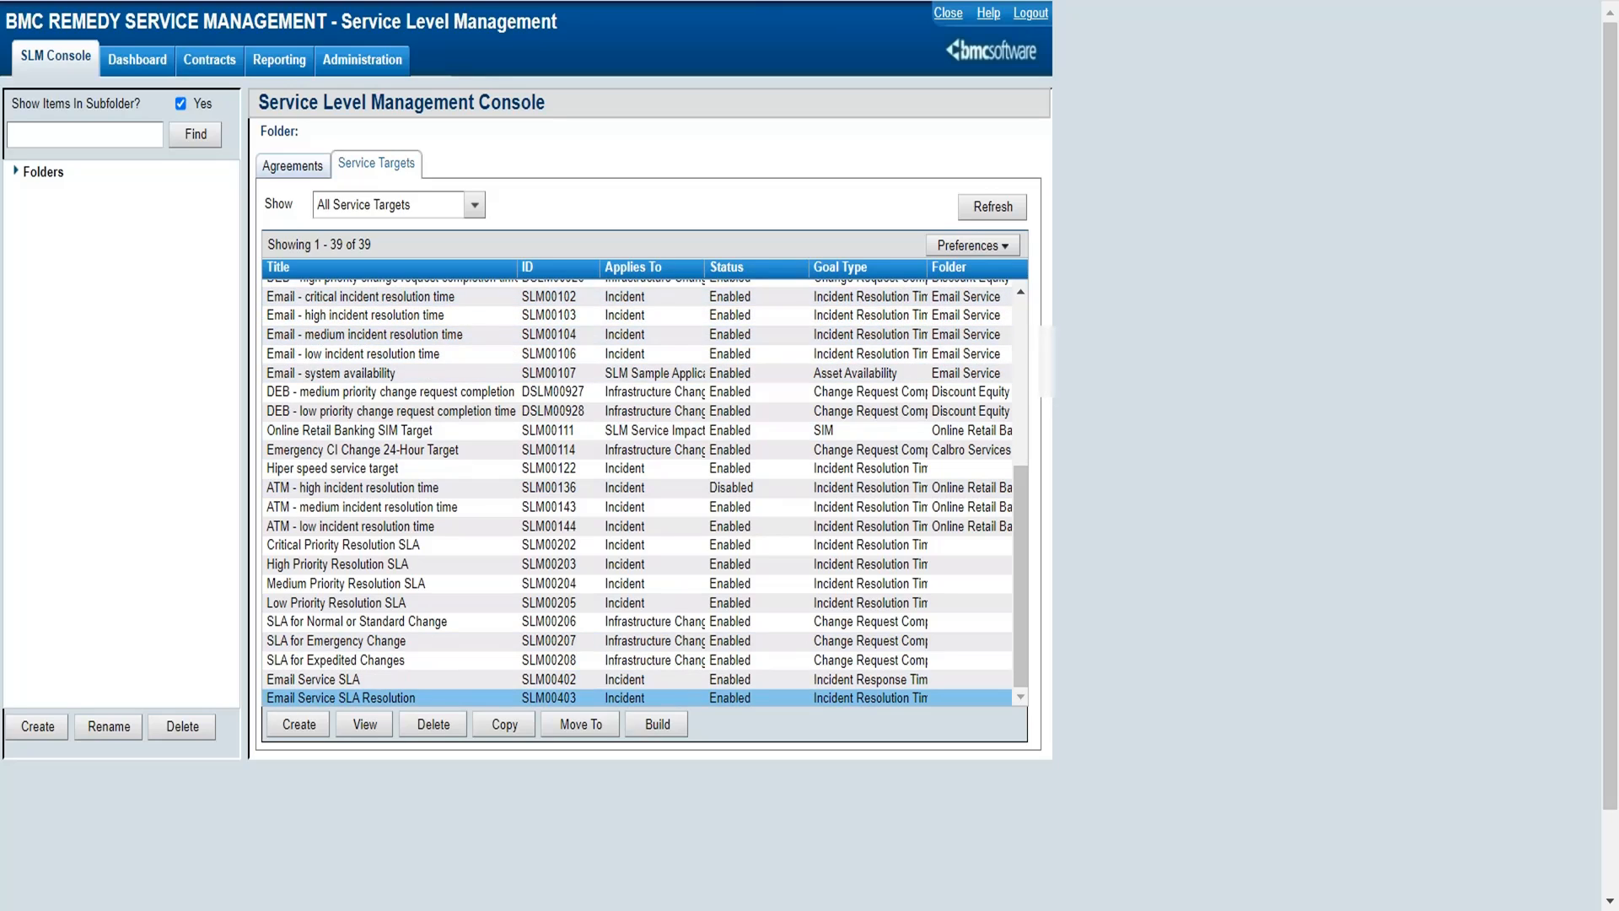
Create a new agreement titled "Email Service Contract".
click(292, 165)
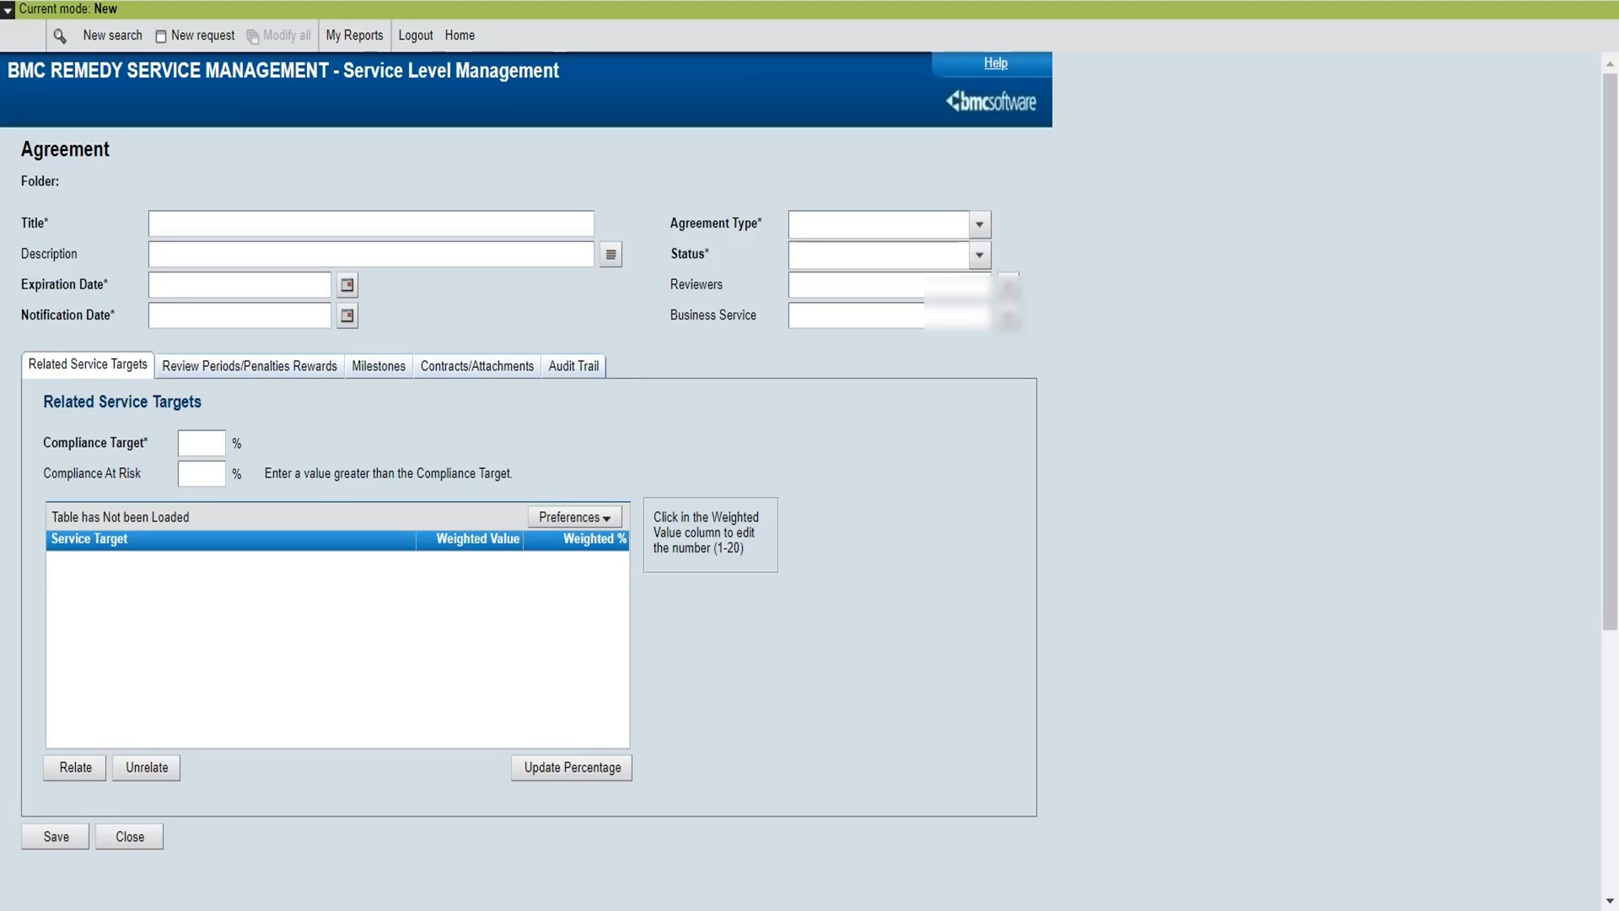
text(Email)
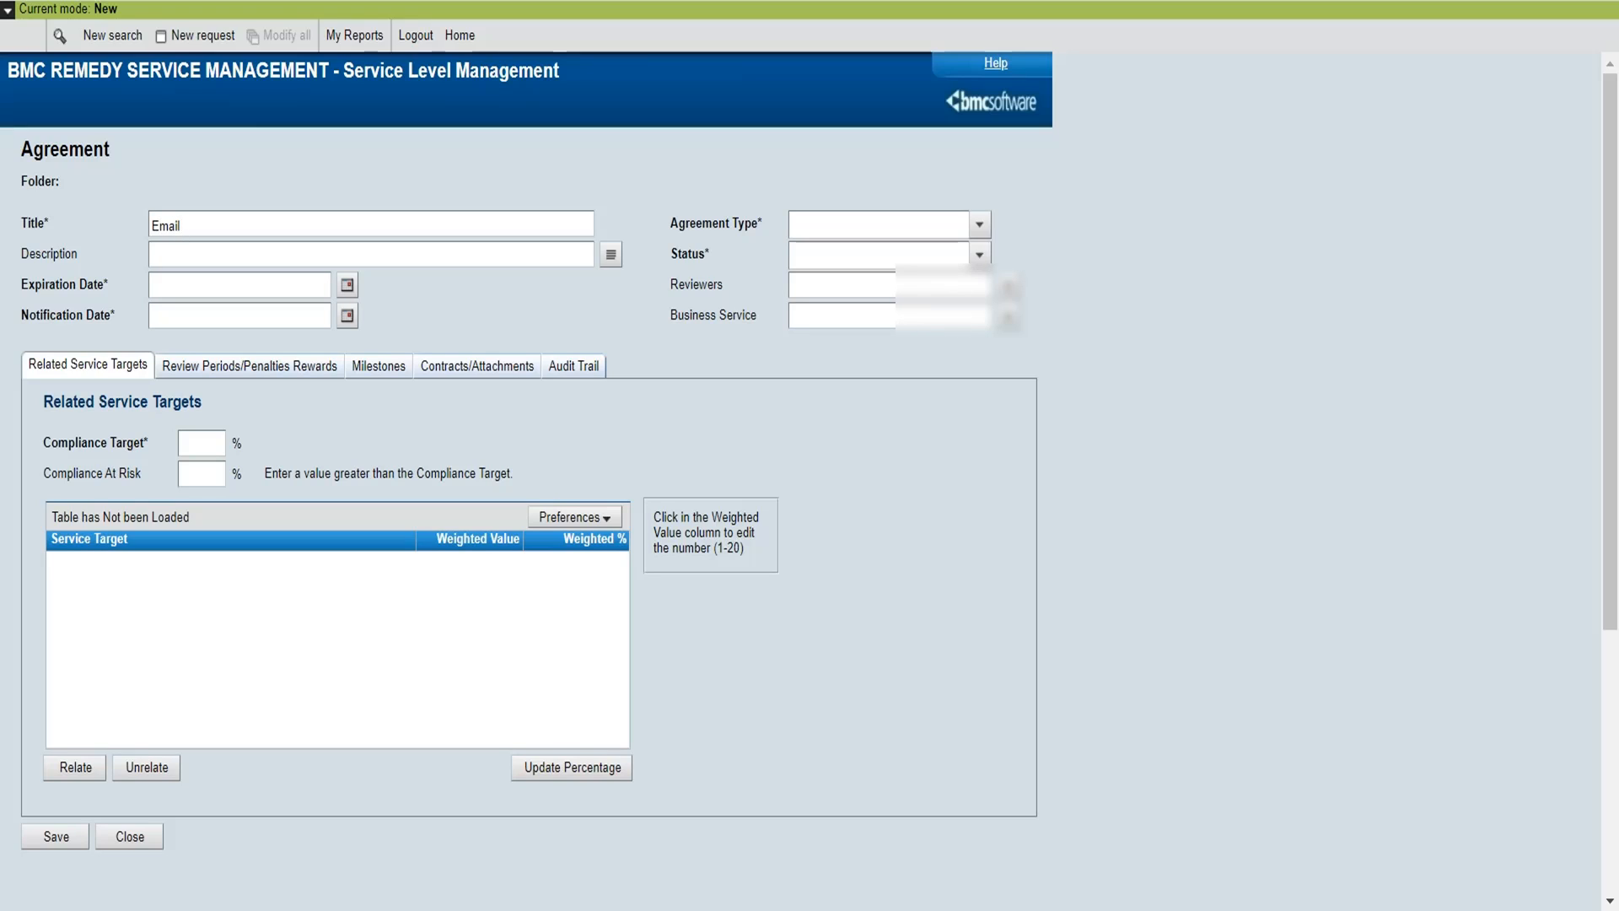
text( Service Contract)
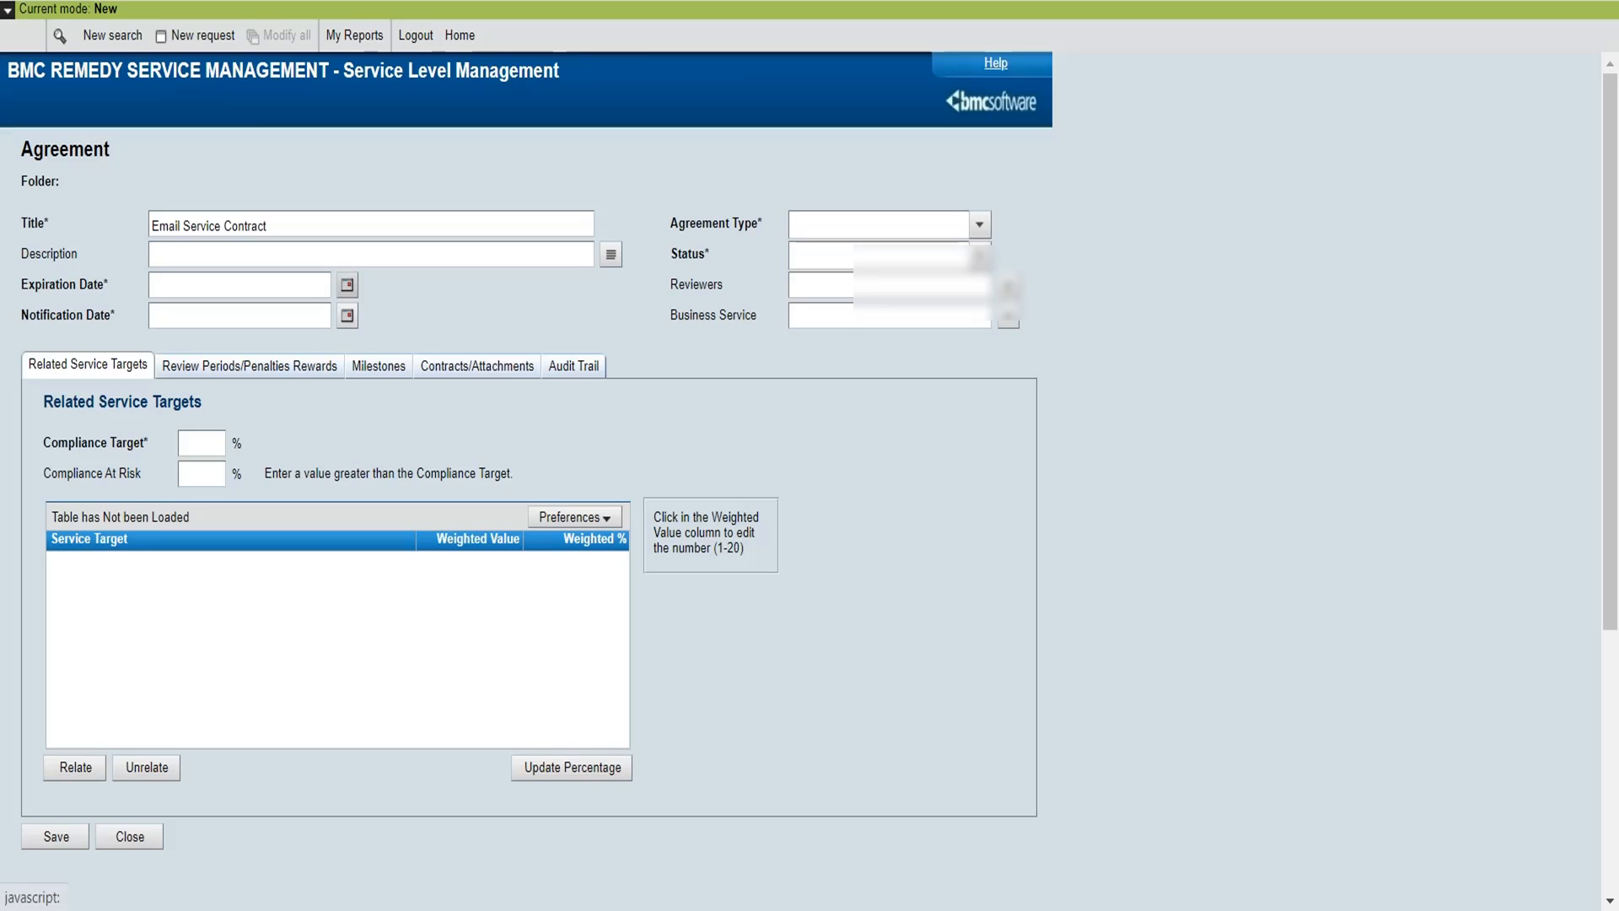
Set the agreement's expiration date to 10/10/2023 12:00:00 AM.
click(347, 285)
text(2023)
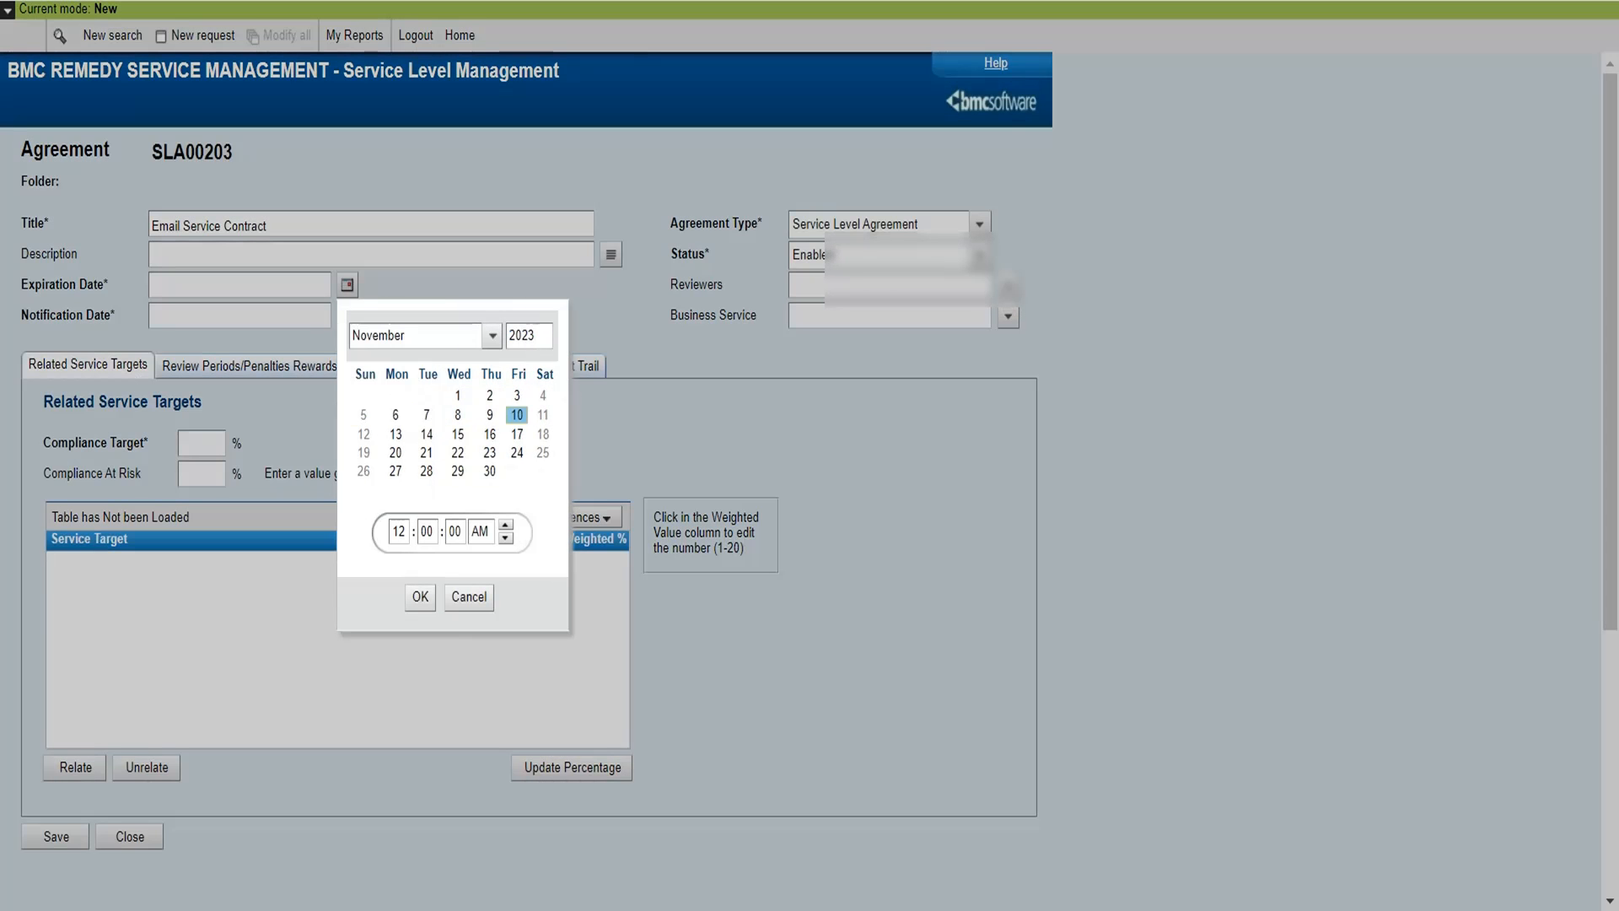
click(492, 334)
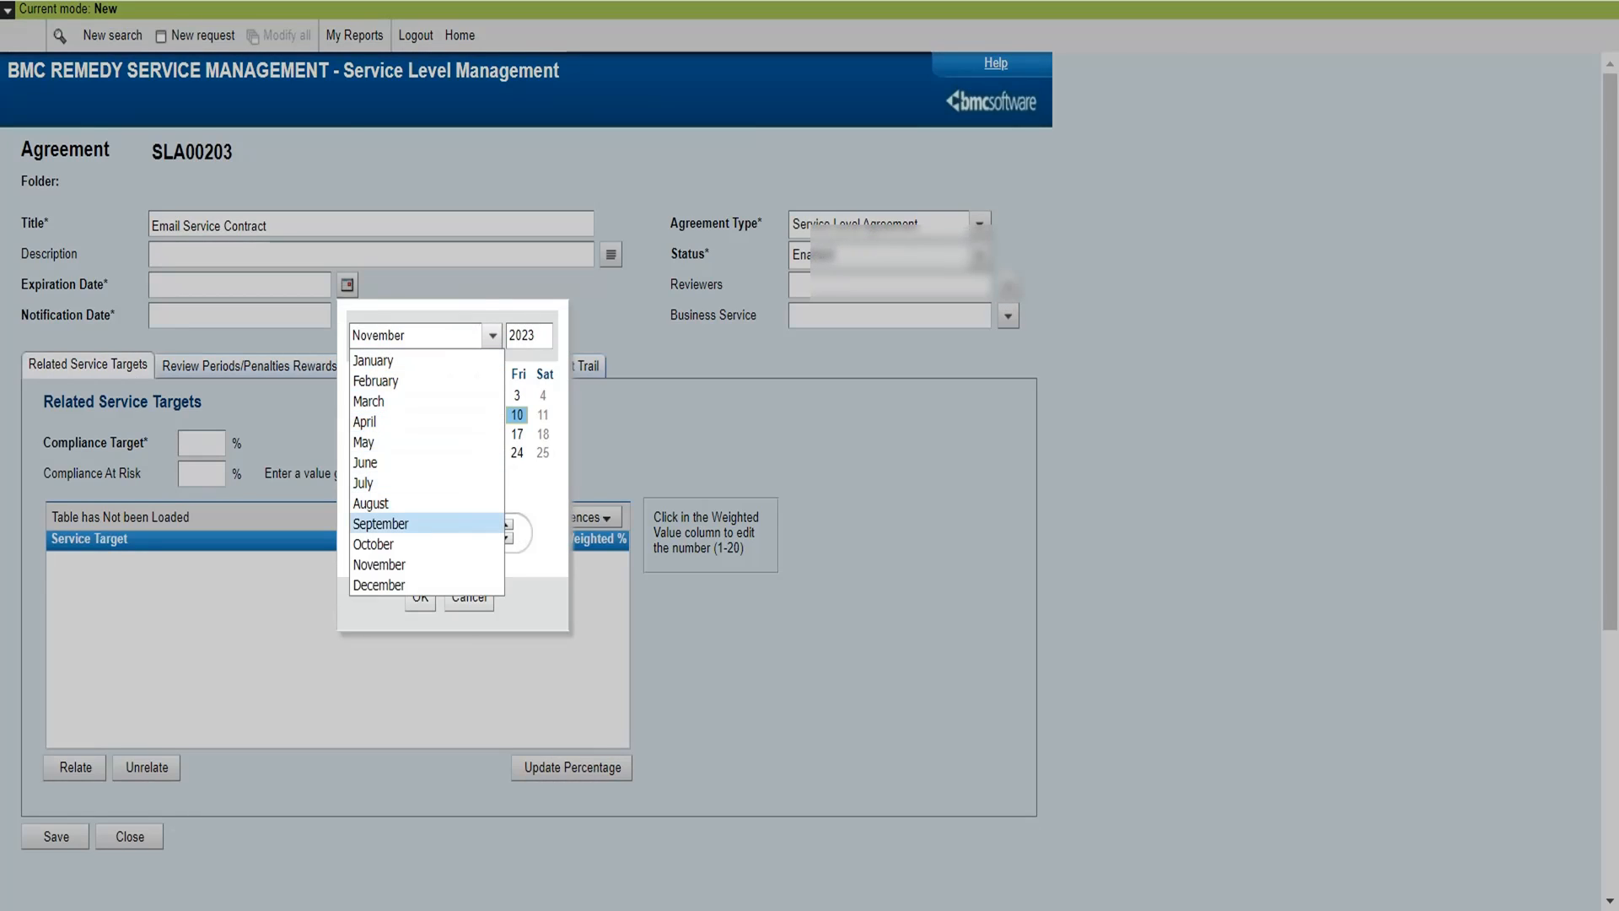
click(373, 544)
click(420, 597)
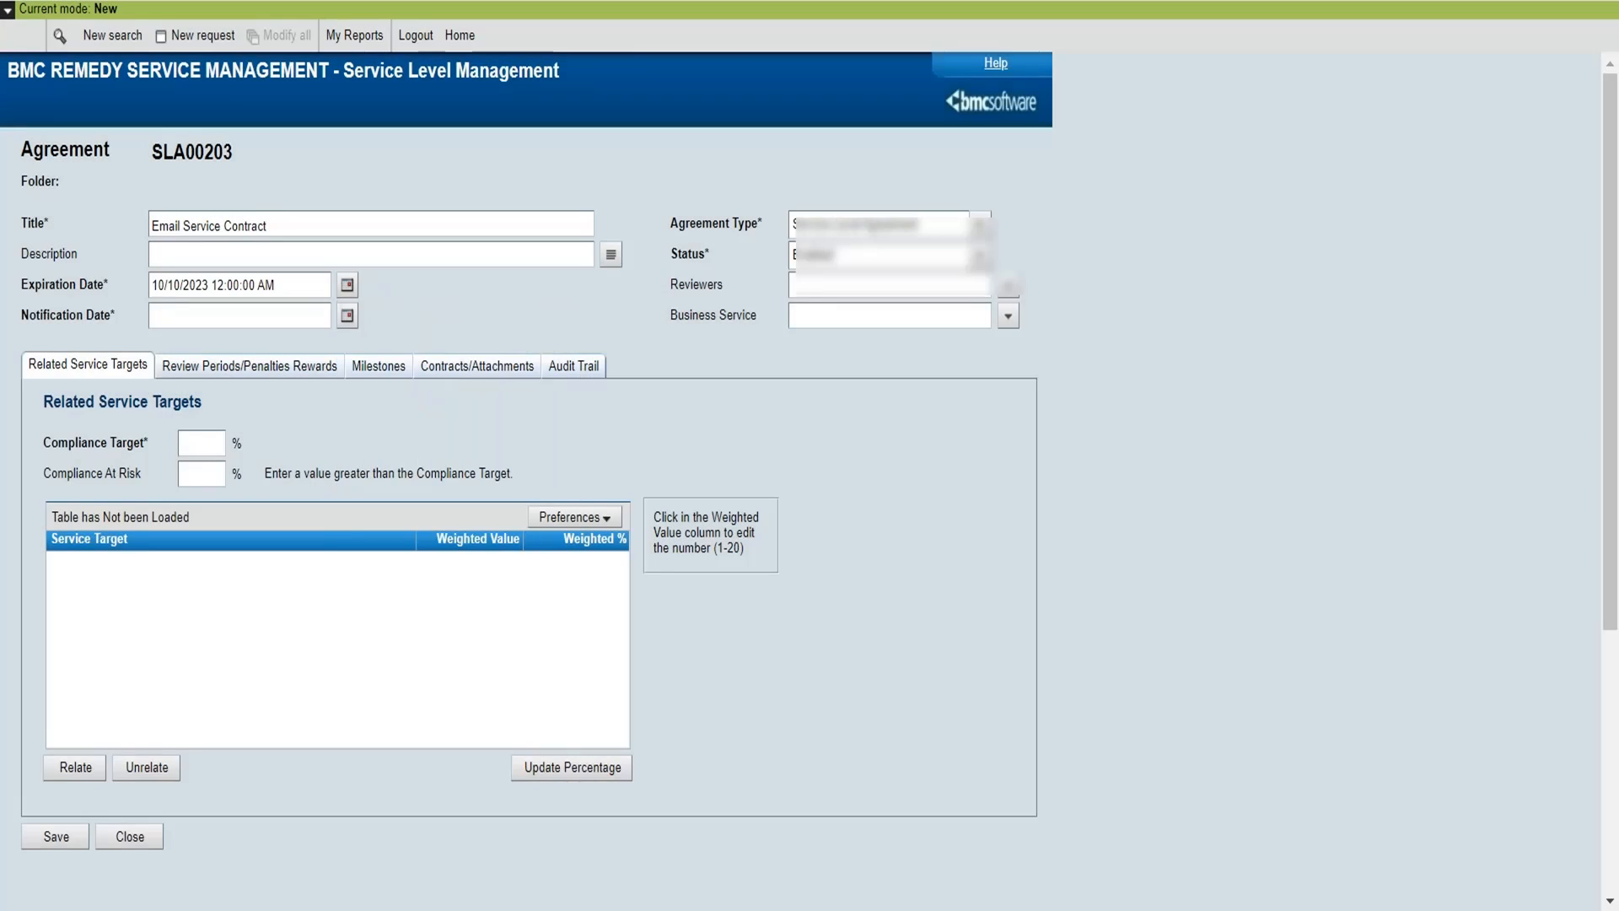
Set the agreement's notification date to 9/10/2022 12:00:00 AM.
click(346, 315)
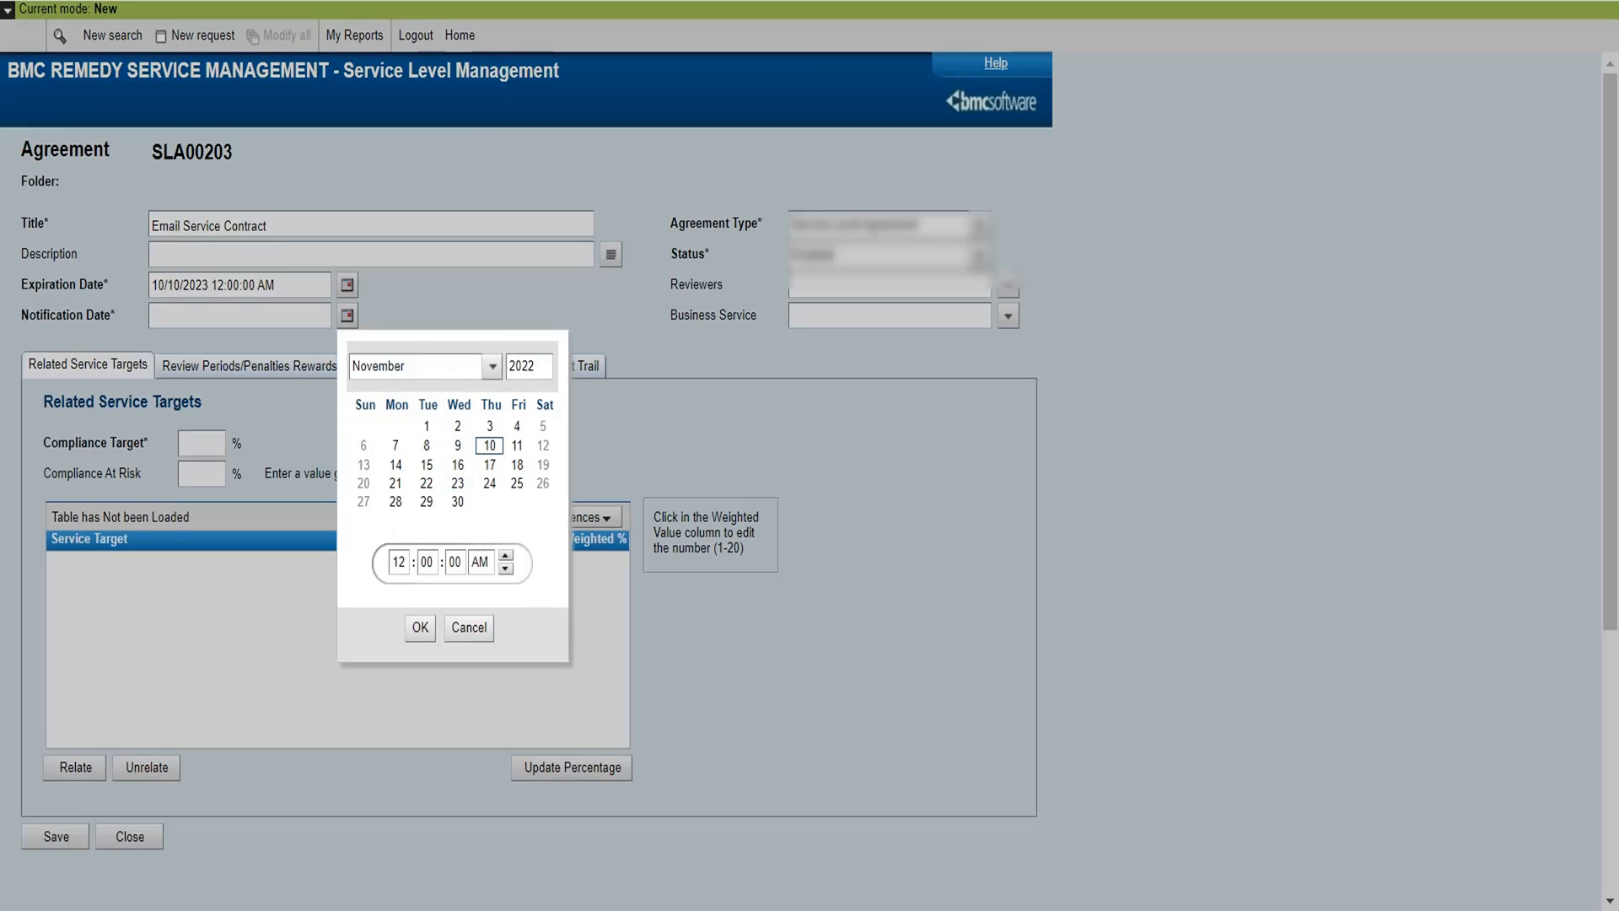
click(493, 366)
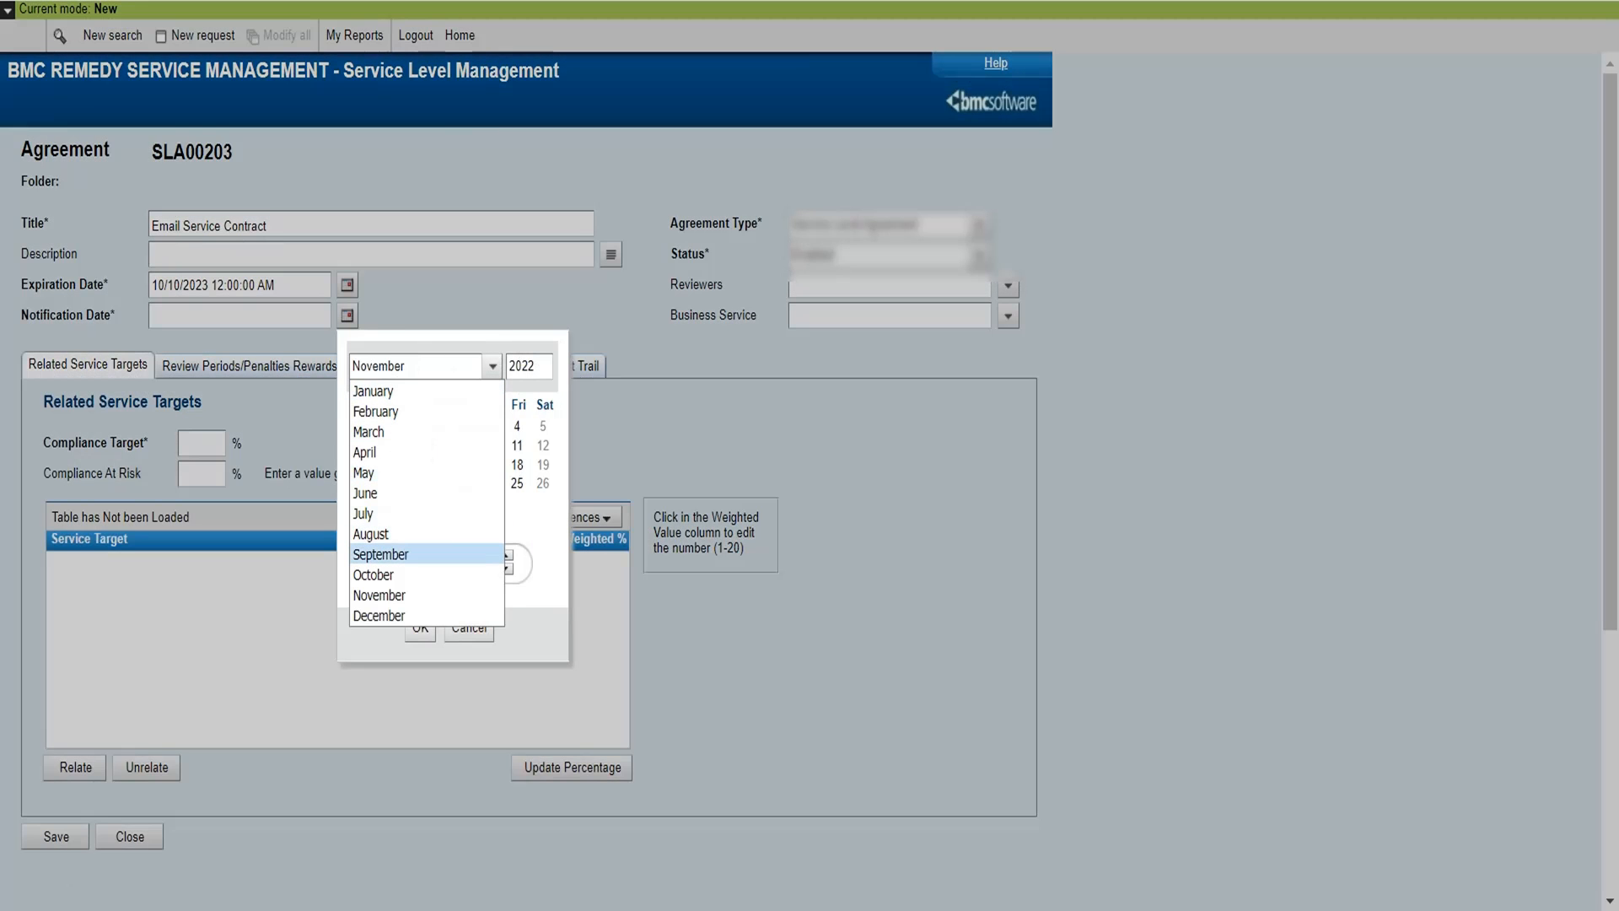
click(381, 554)
click(420, 627)
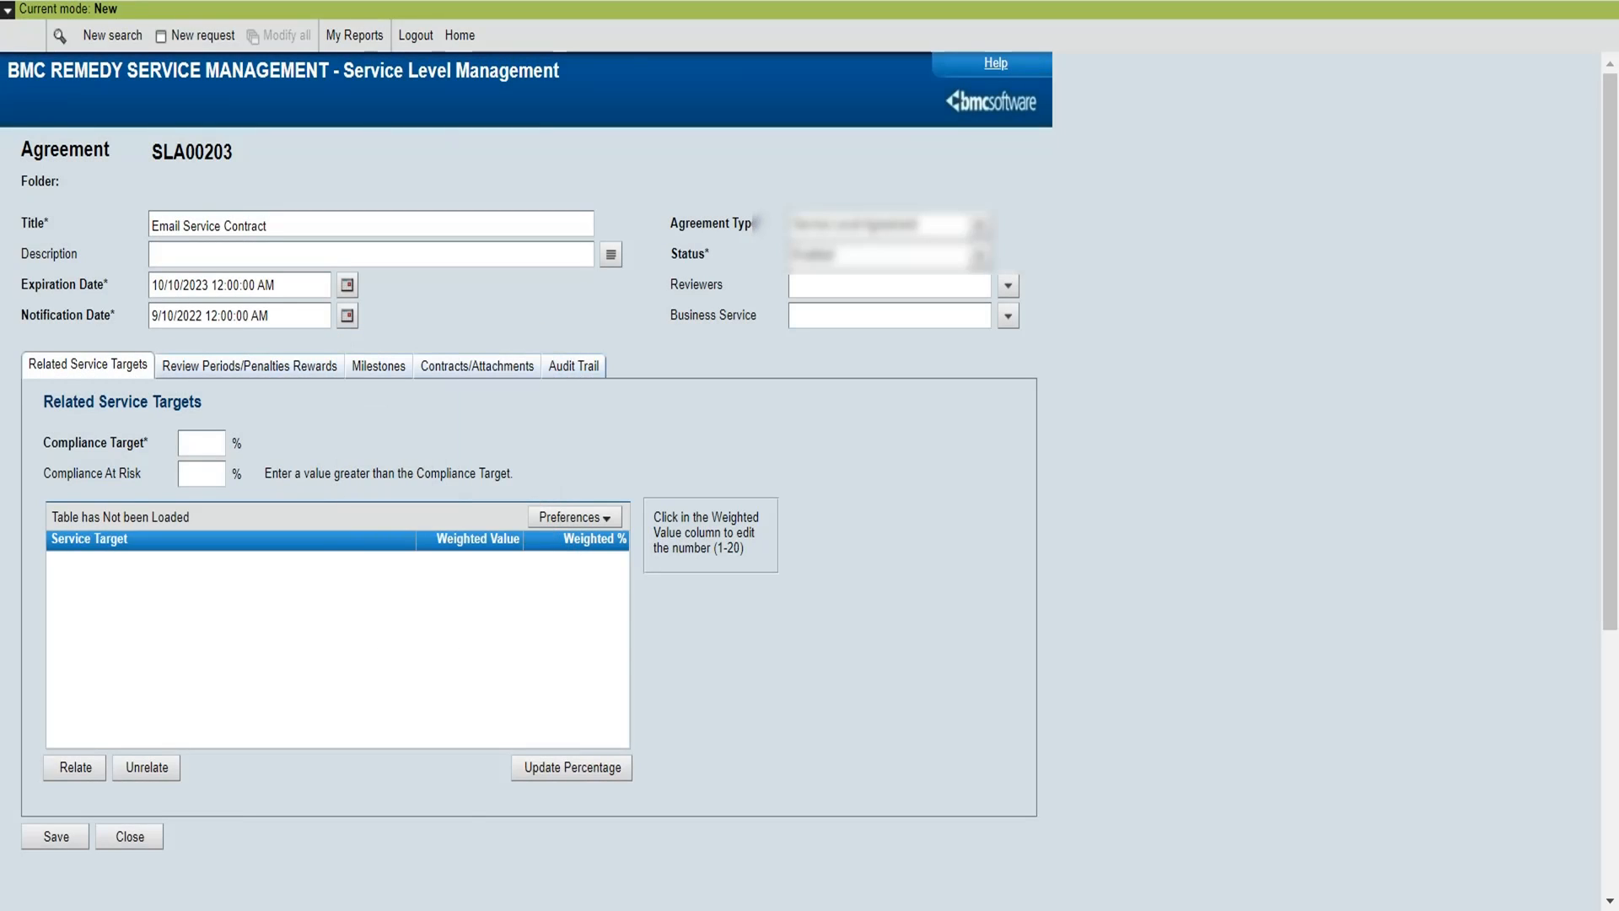
Try a Compliance Target of 90% with a Compliance At Risk value of 80%.
click(202, 442)
text(90)
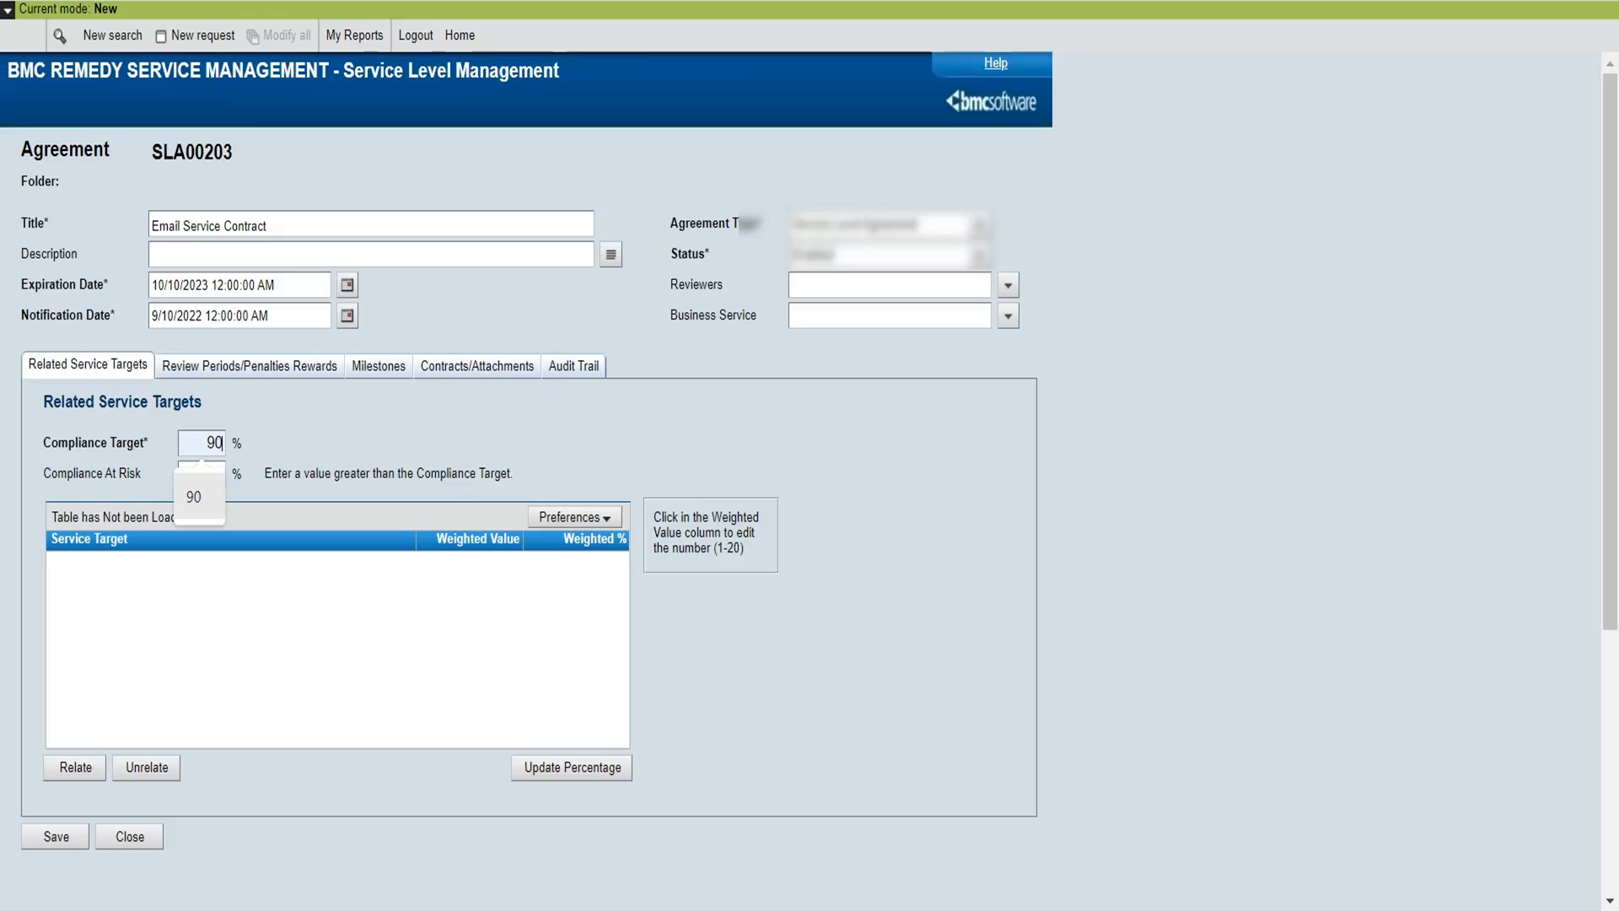
click(201, 473)
text(80)
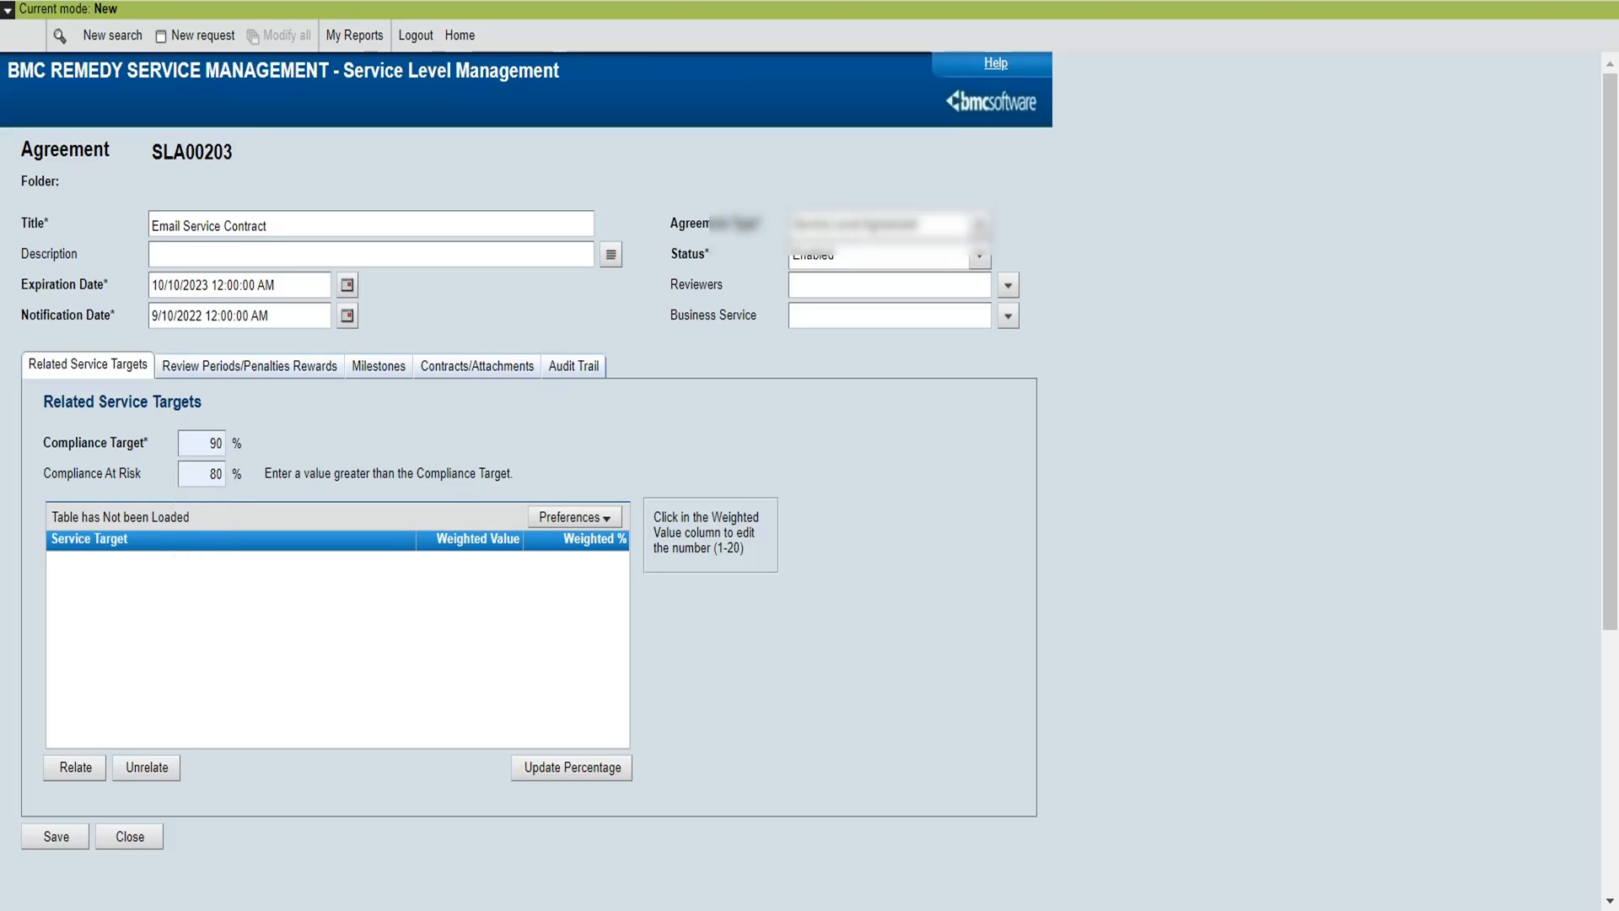
Set the agreement's Compliance Target to 80% and its Compliance At Risk value to 90%.
key(shift+Tab)
key(BackSpace)
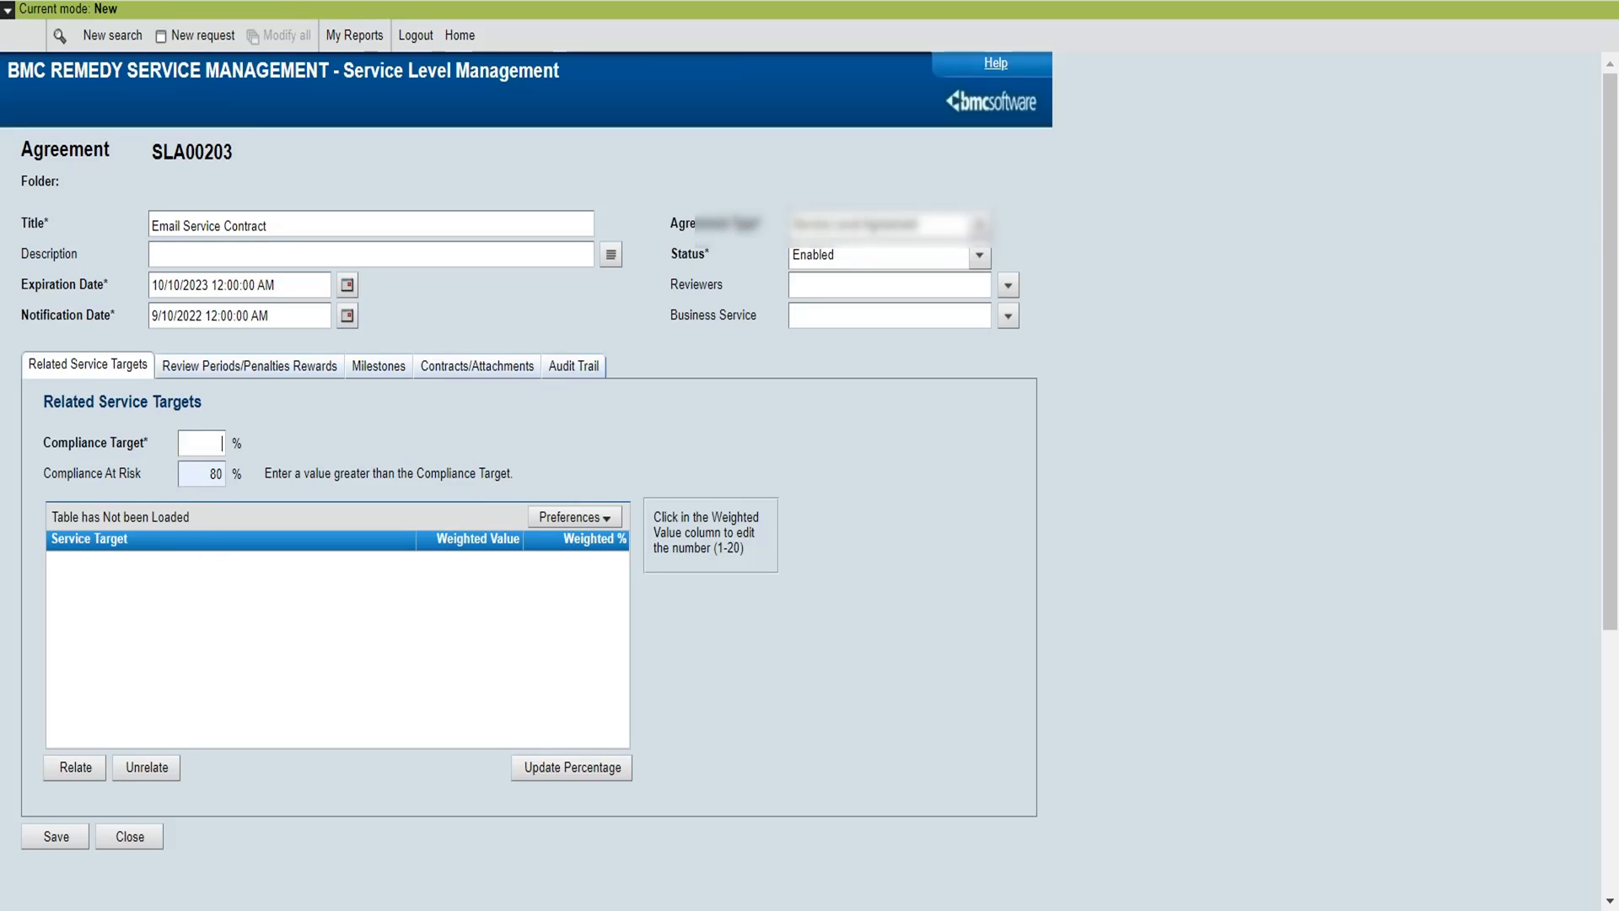
text(80)
key(Tab)
text(90)
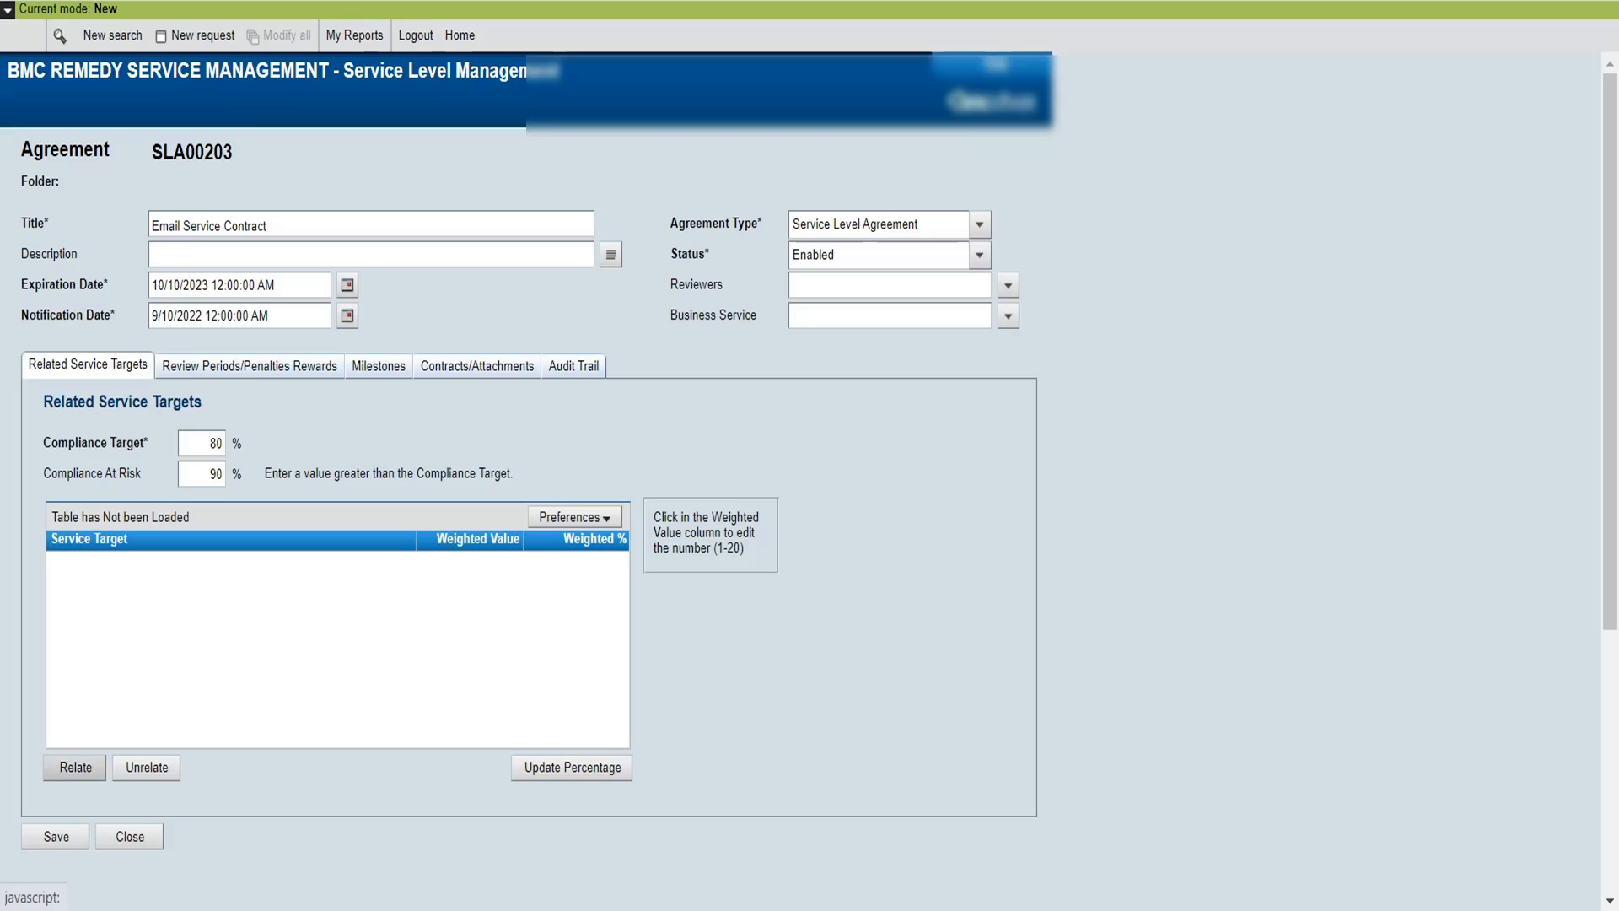
Search the service targets for "Email" and relate Email Service SLA and Email Service SLA Resolution to the agreement with weighted value 1.
click(75, 767)
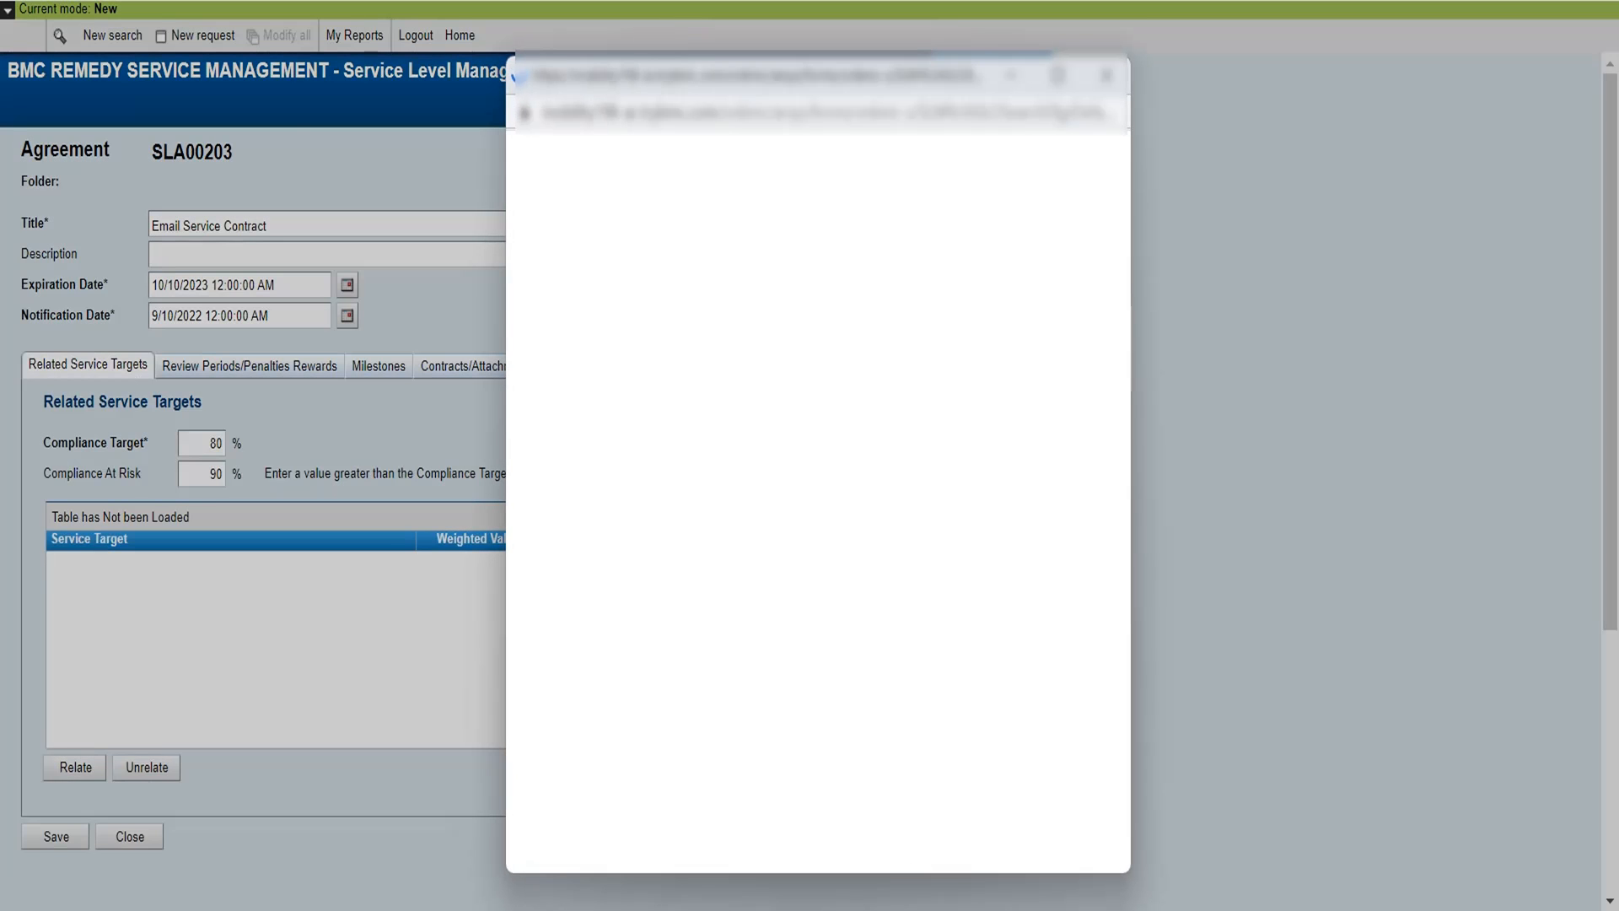
click(738, 240)
text(Email)
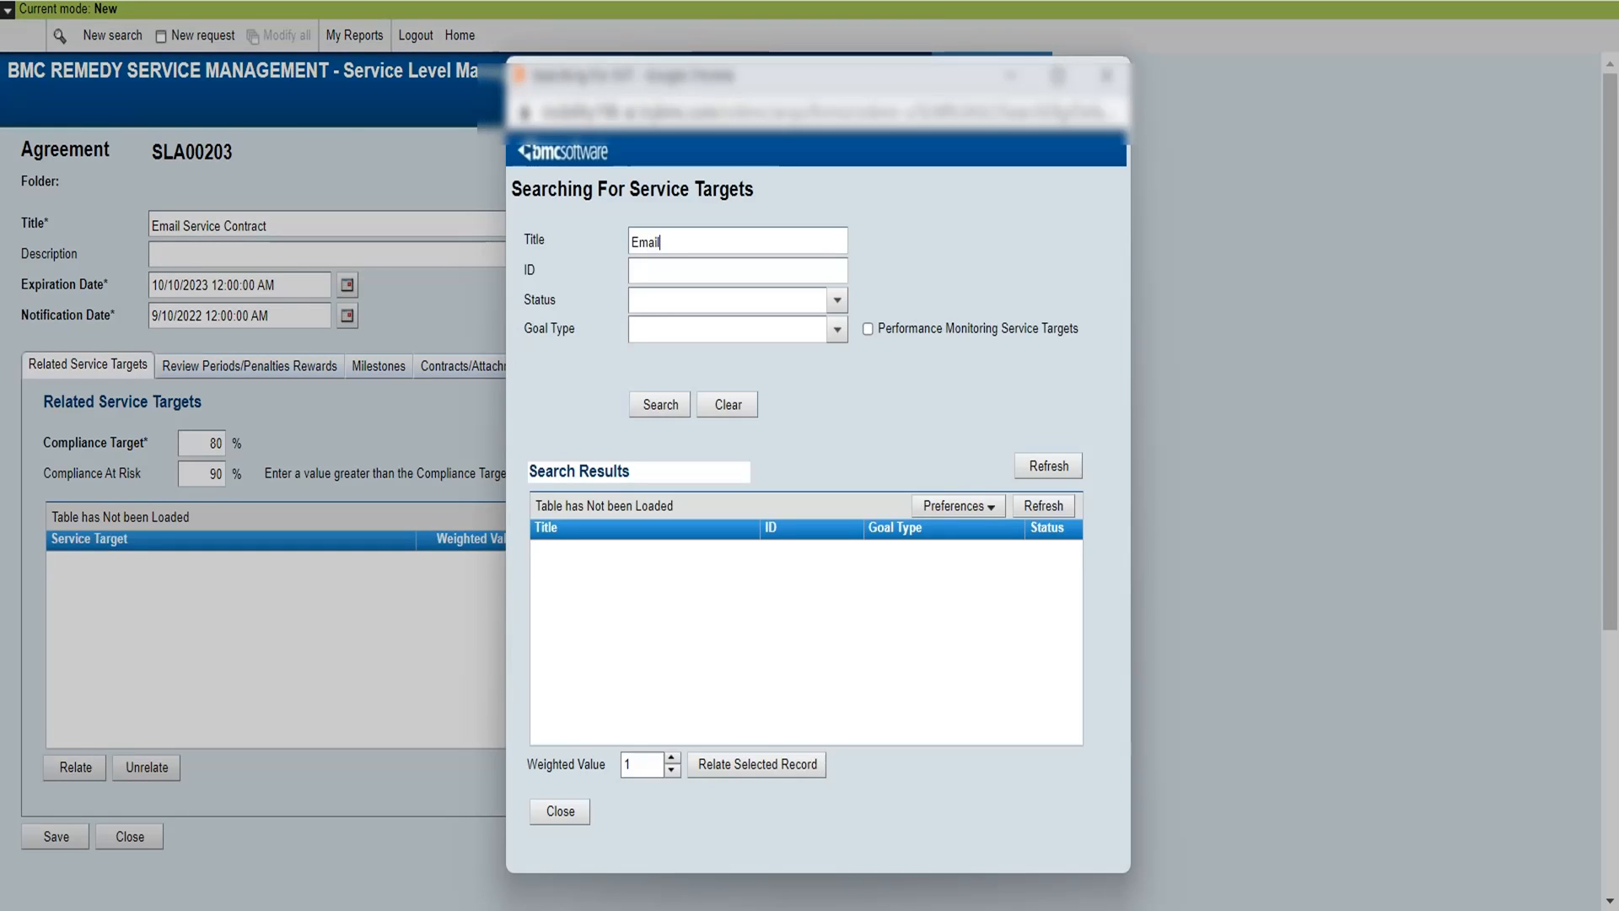
key(Return)
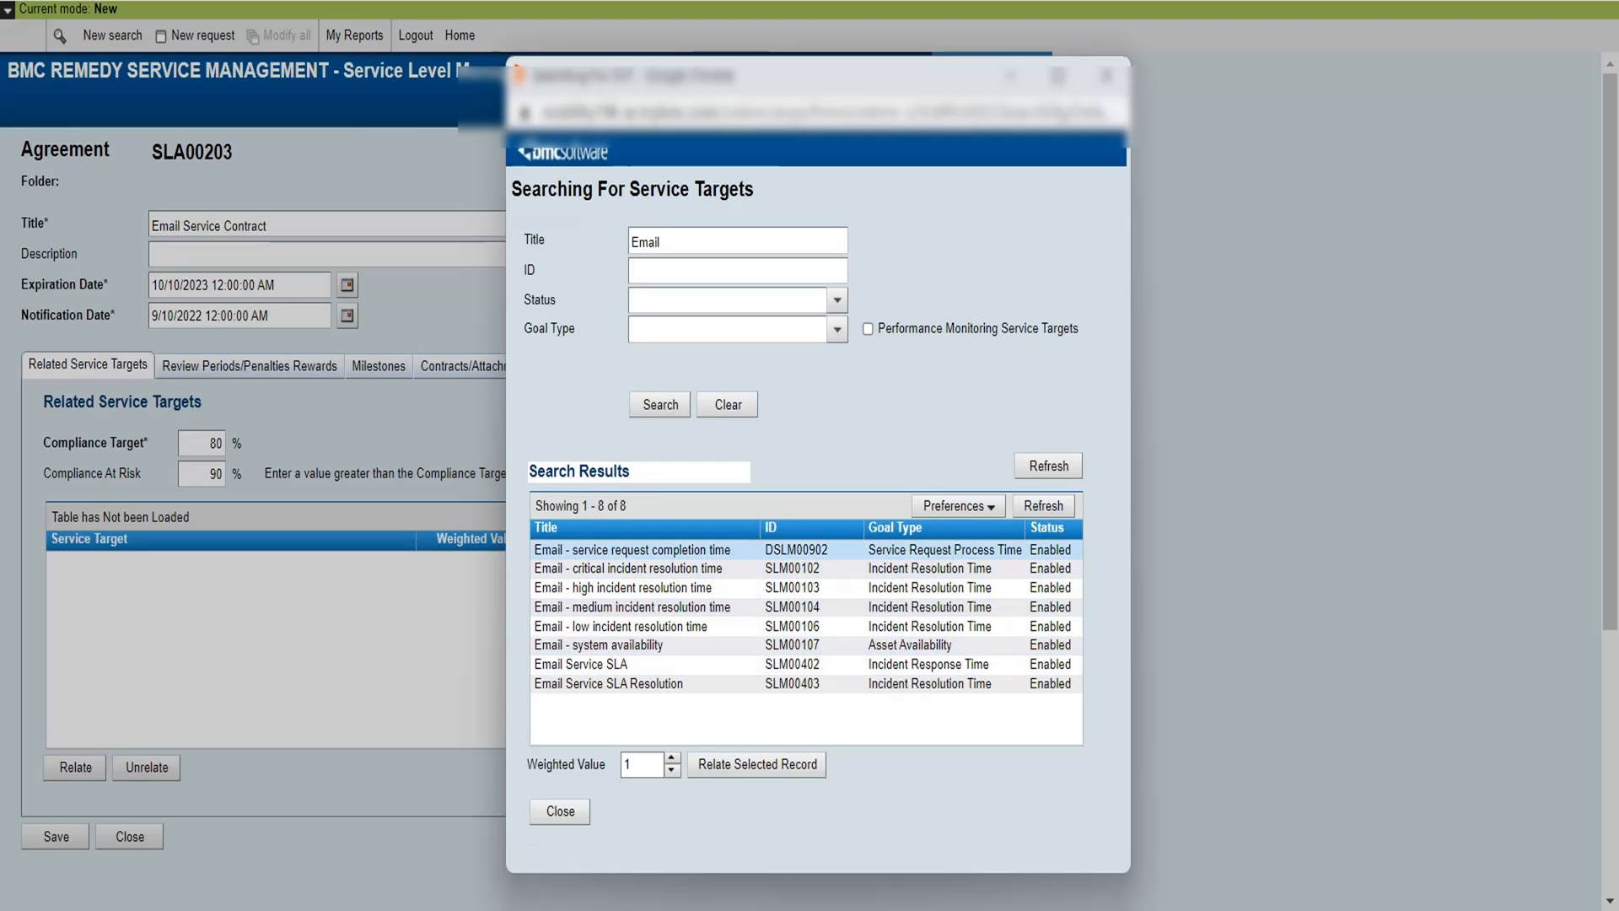
click(590, 664)
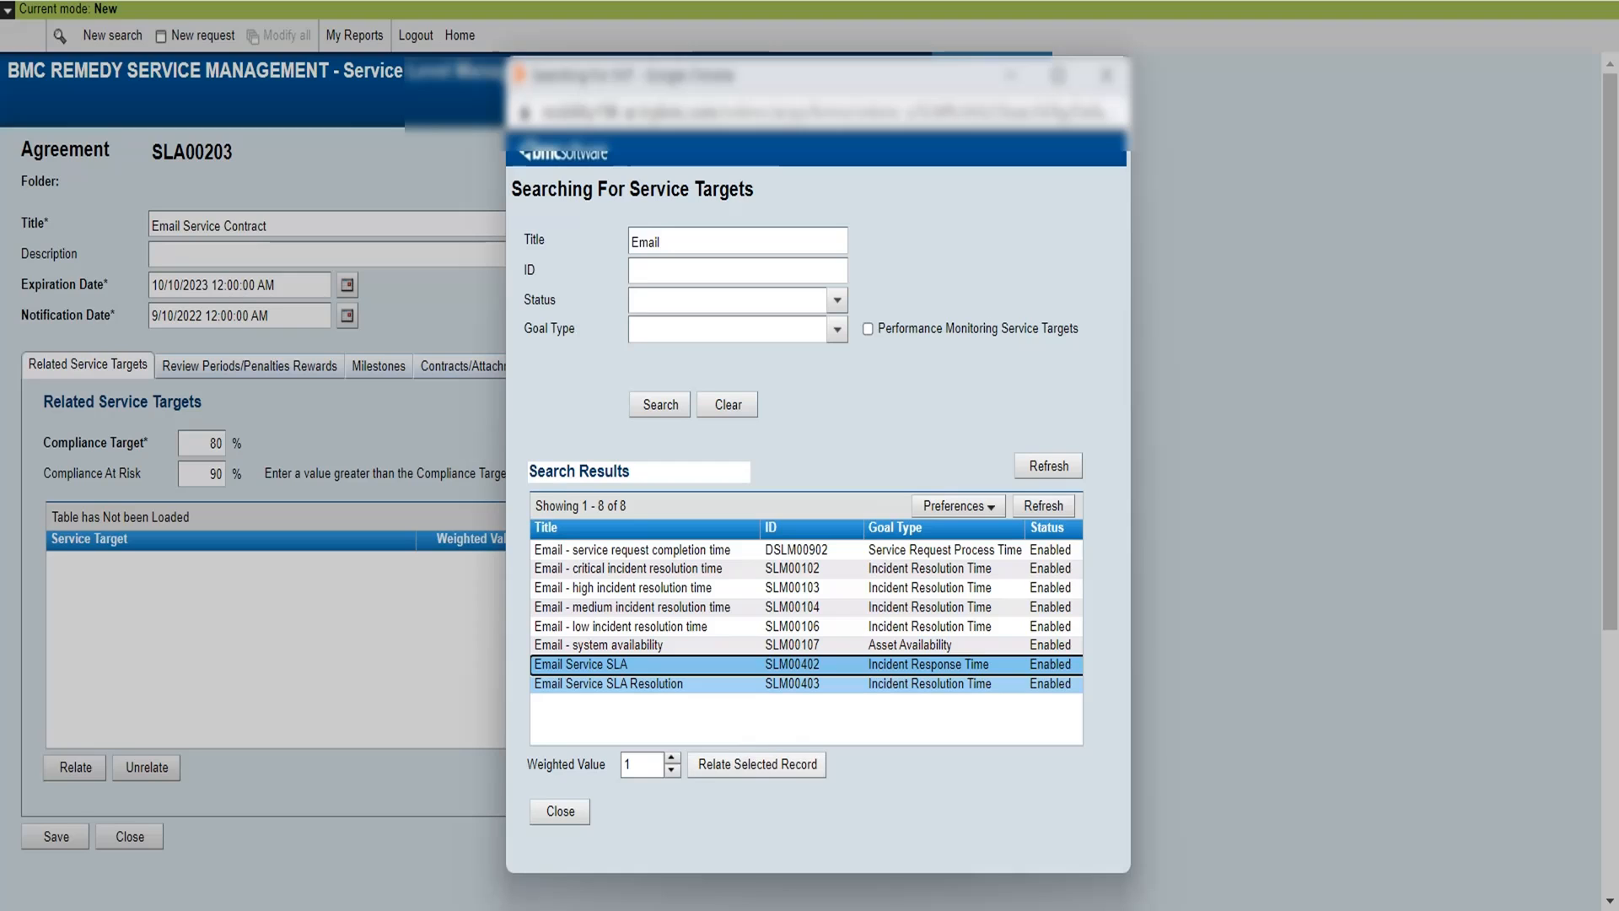
click(756, 764)
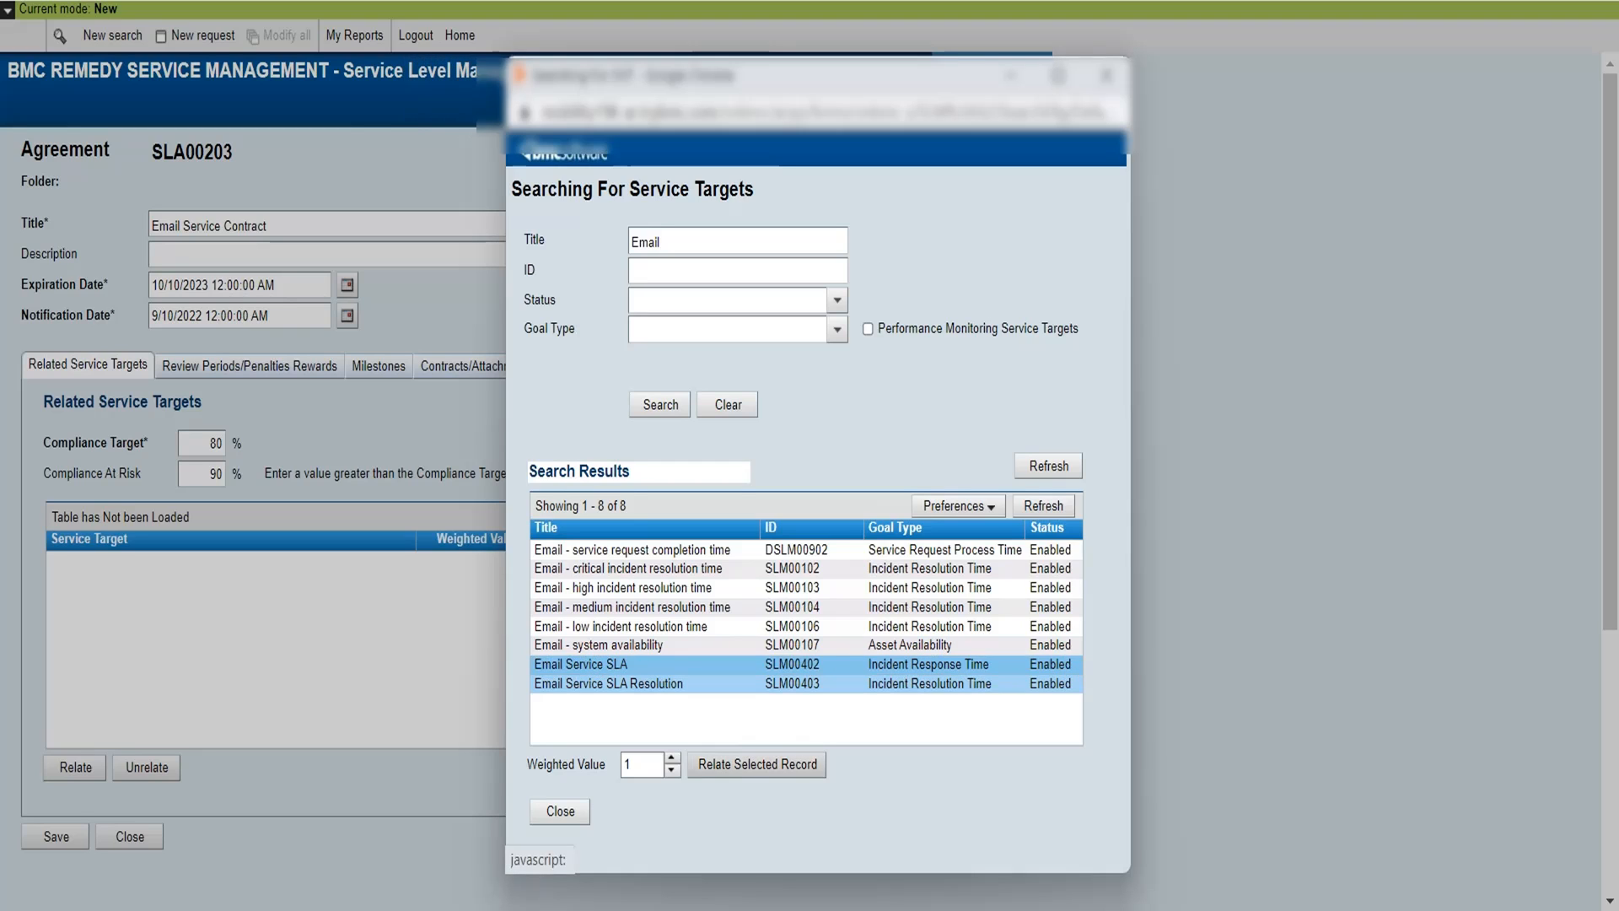
click(757, 765)
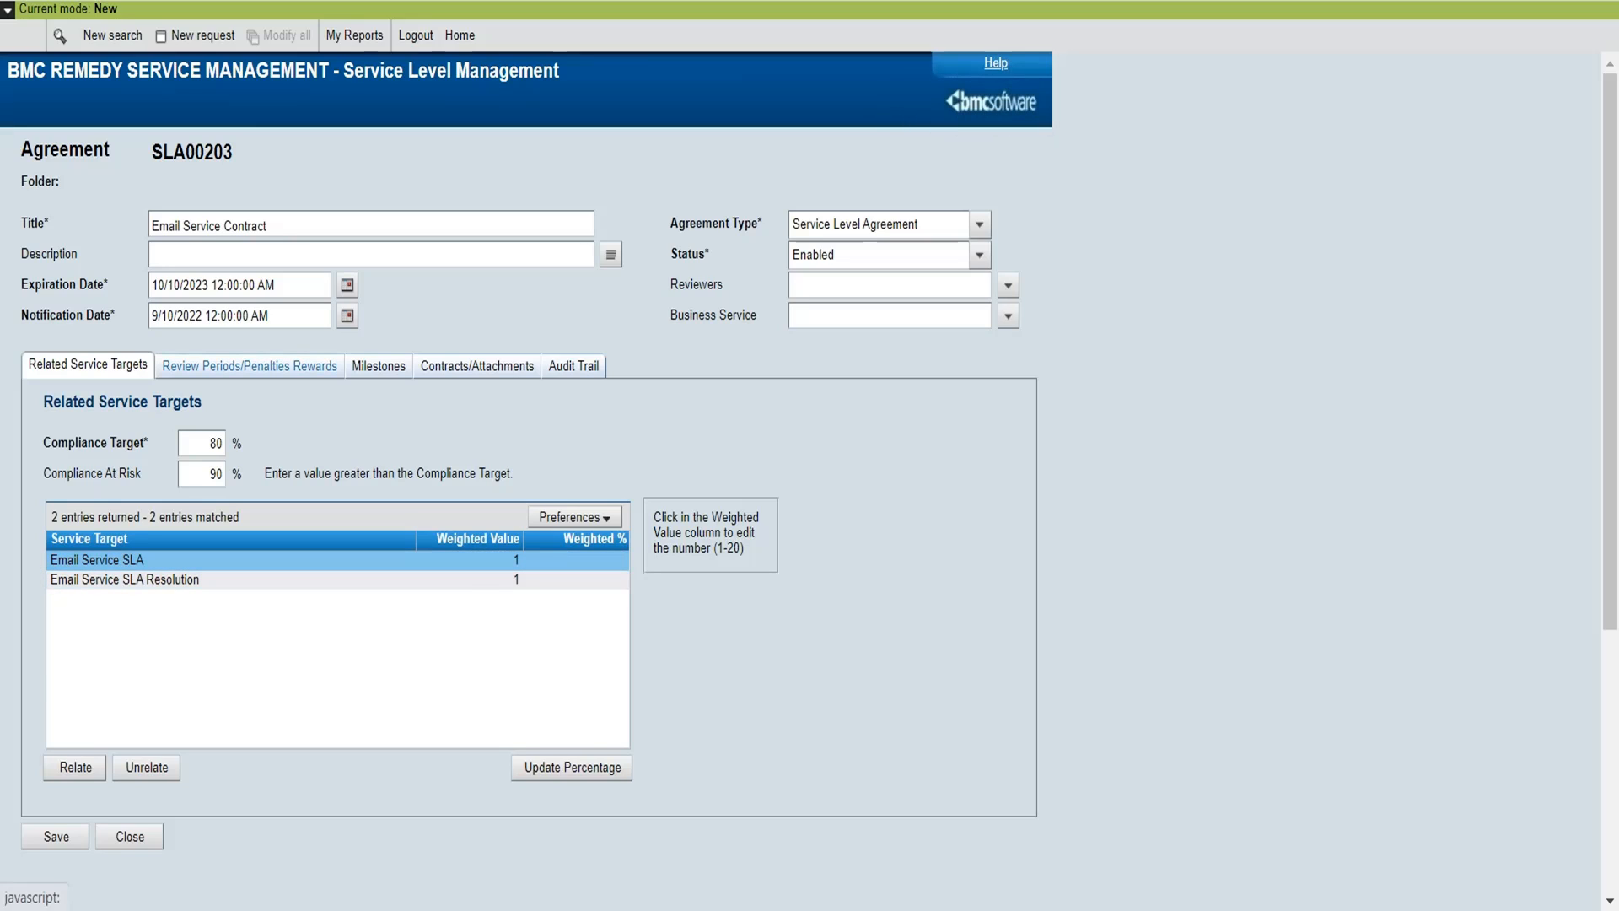
Review the agreement's review period, milestone and contract settings without adding any, and save the agreement.
click(250, 365)
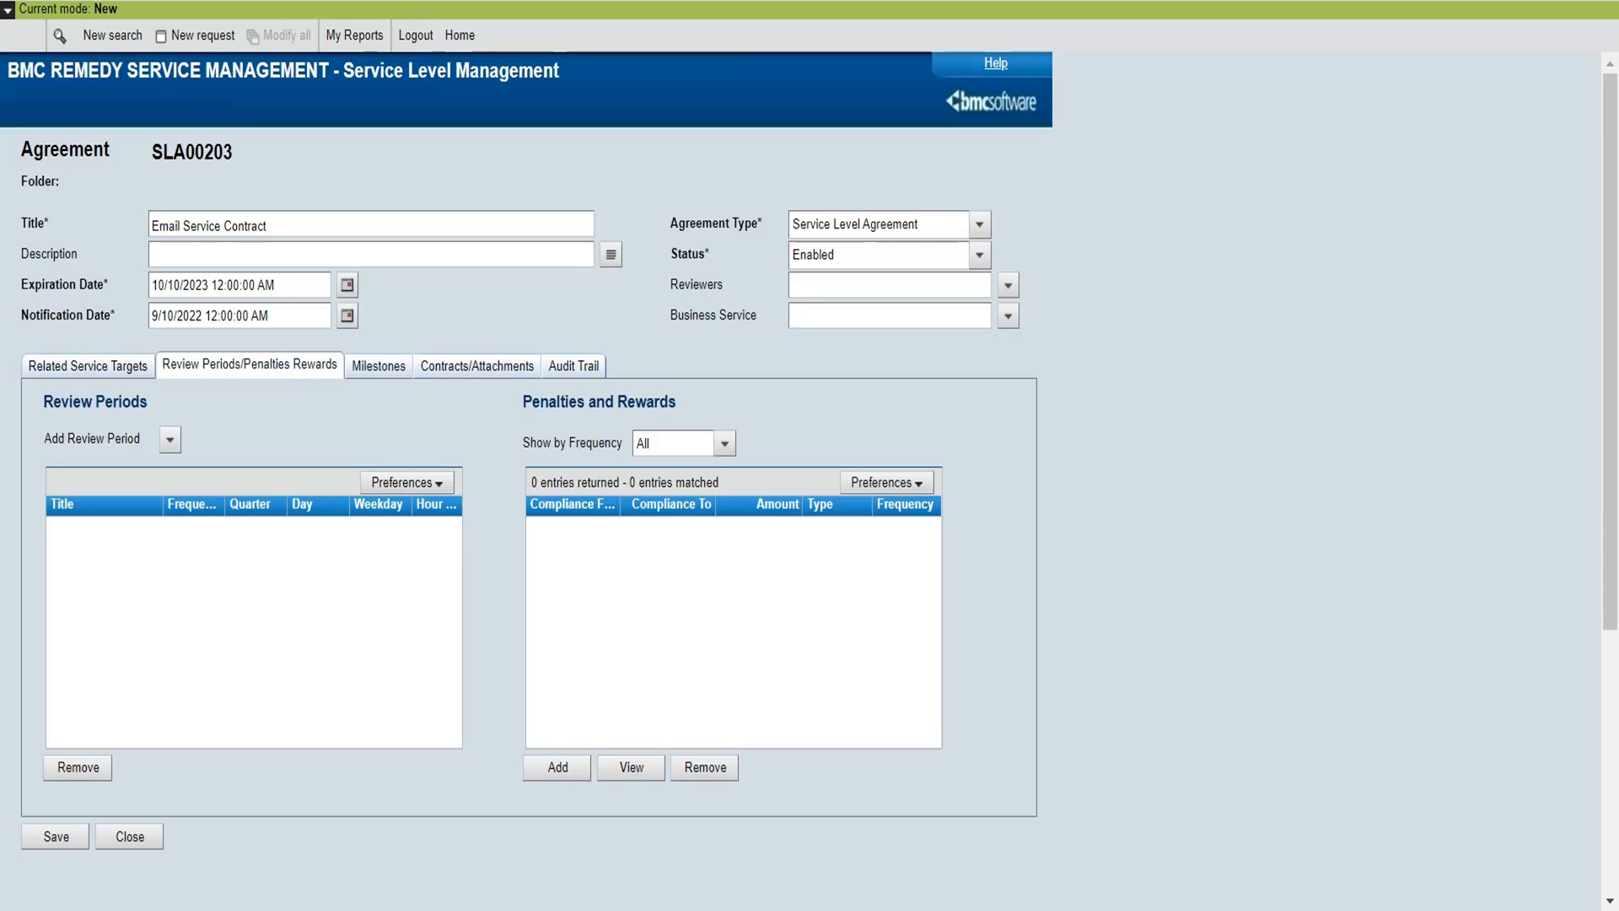
click(378, 365)
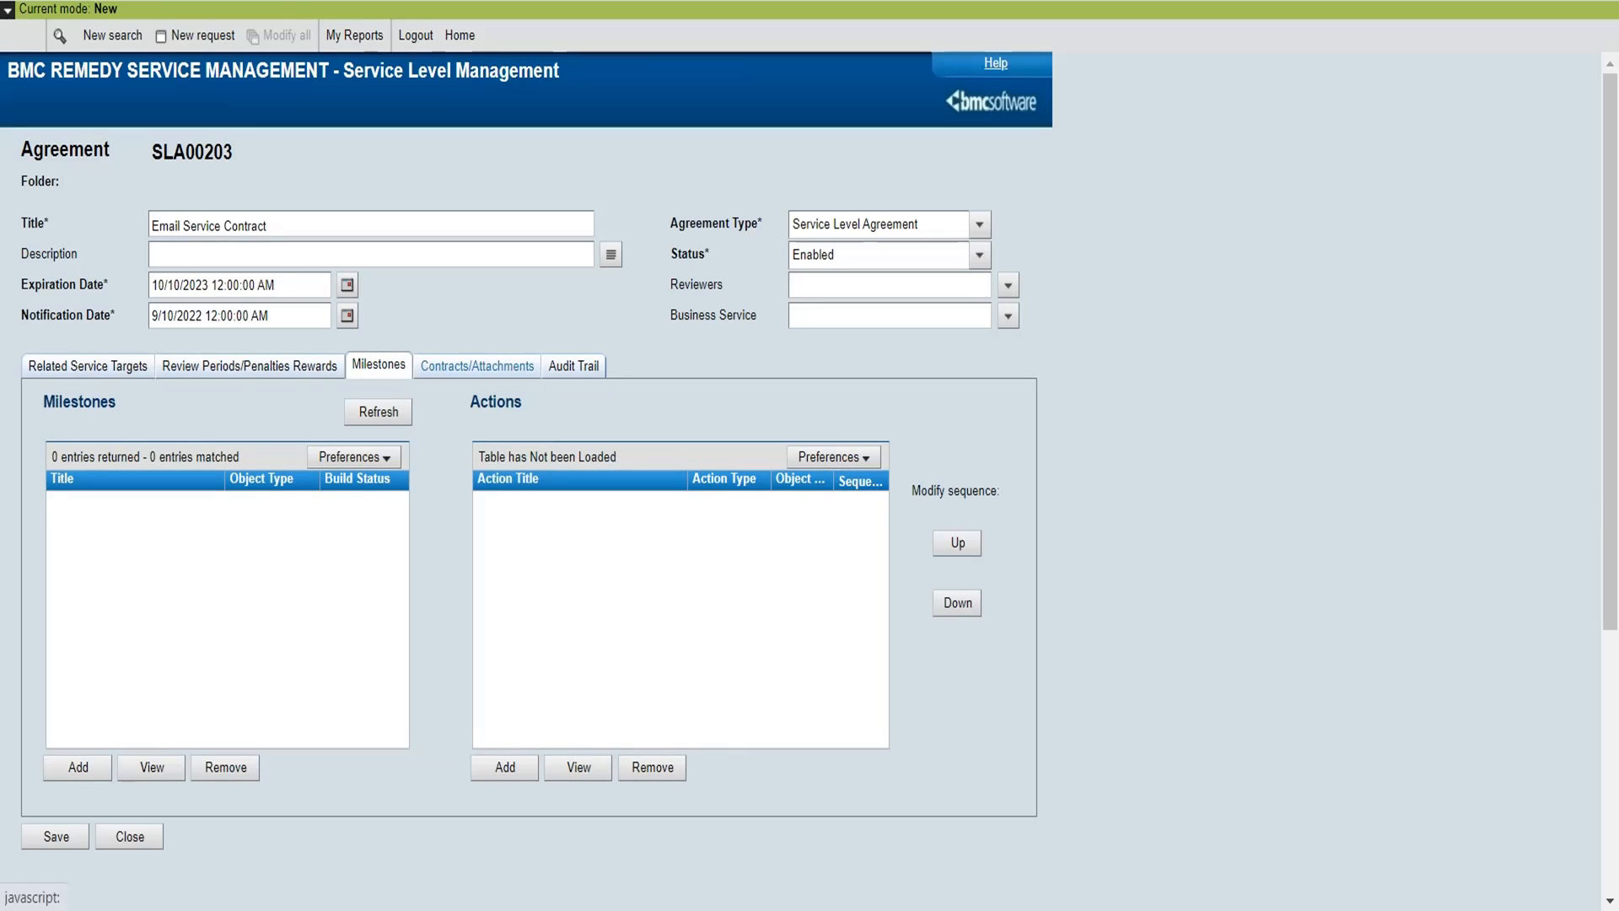
click(477, 365)
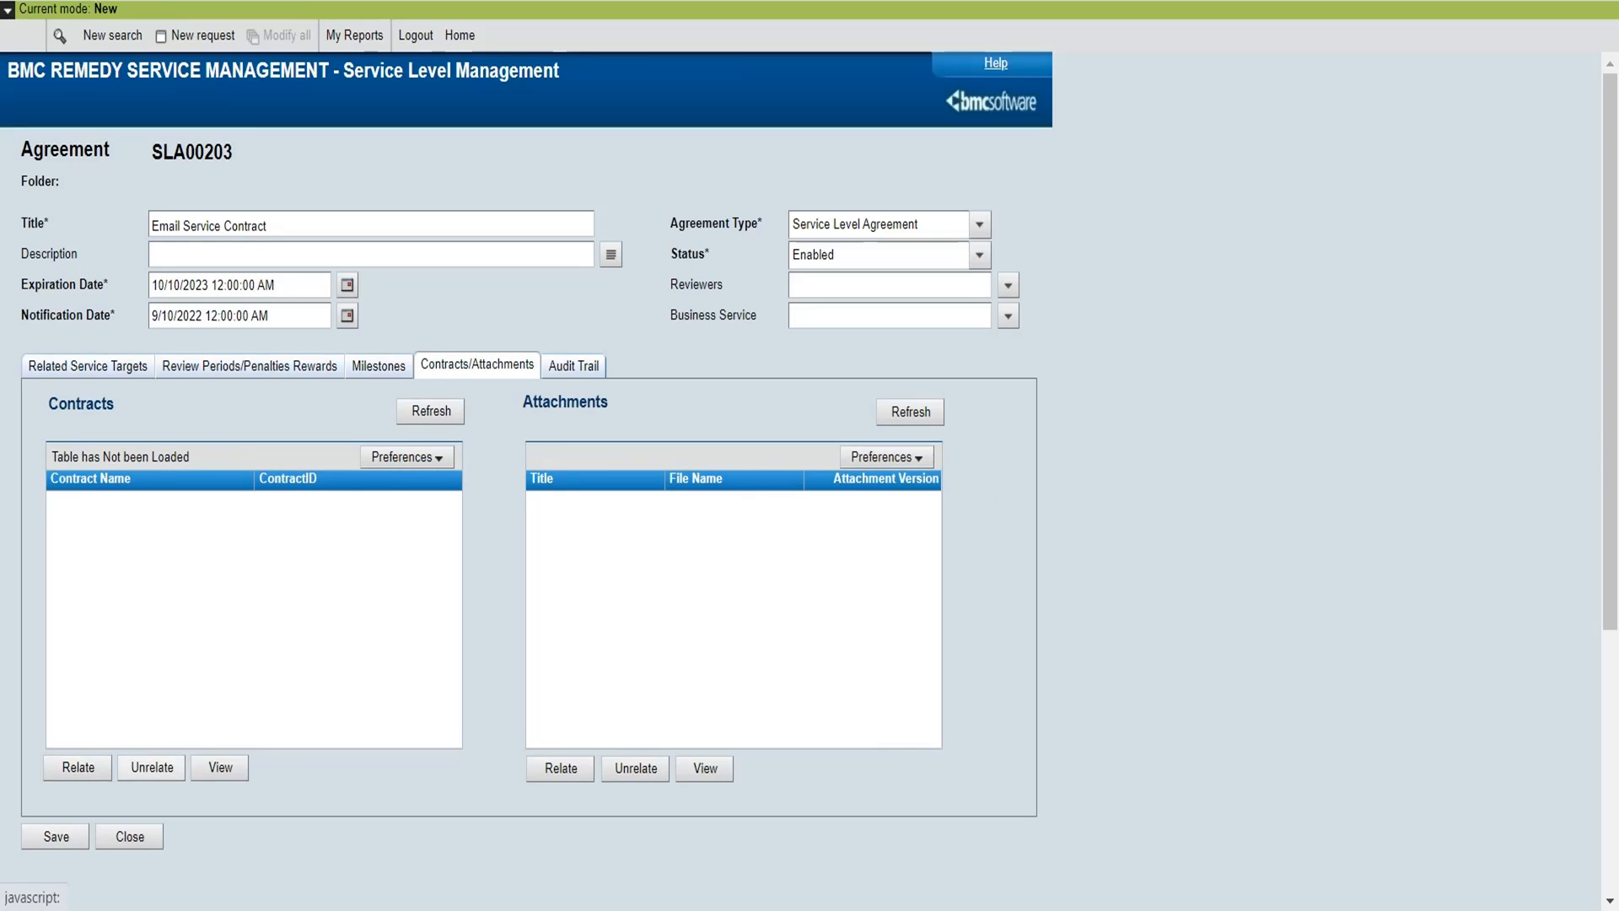
click(55, 835)
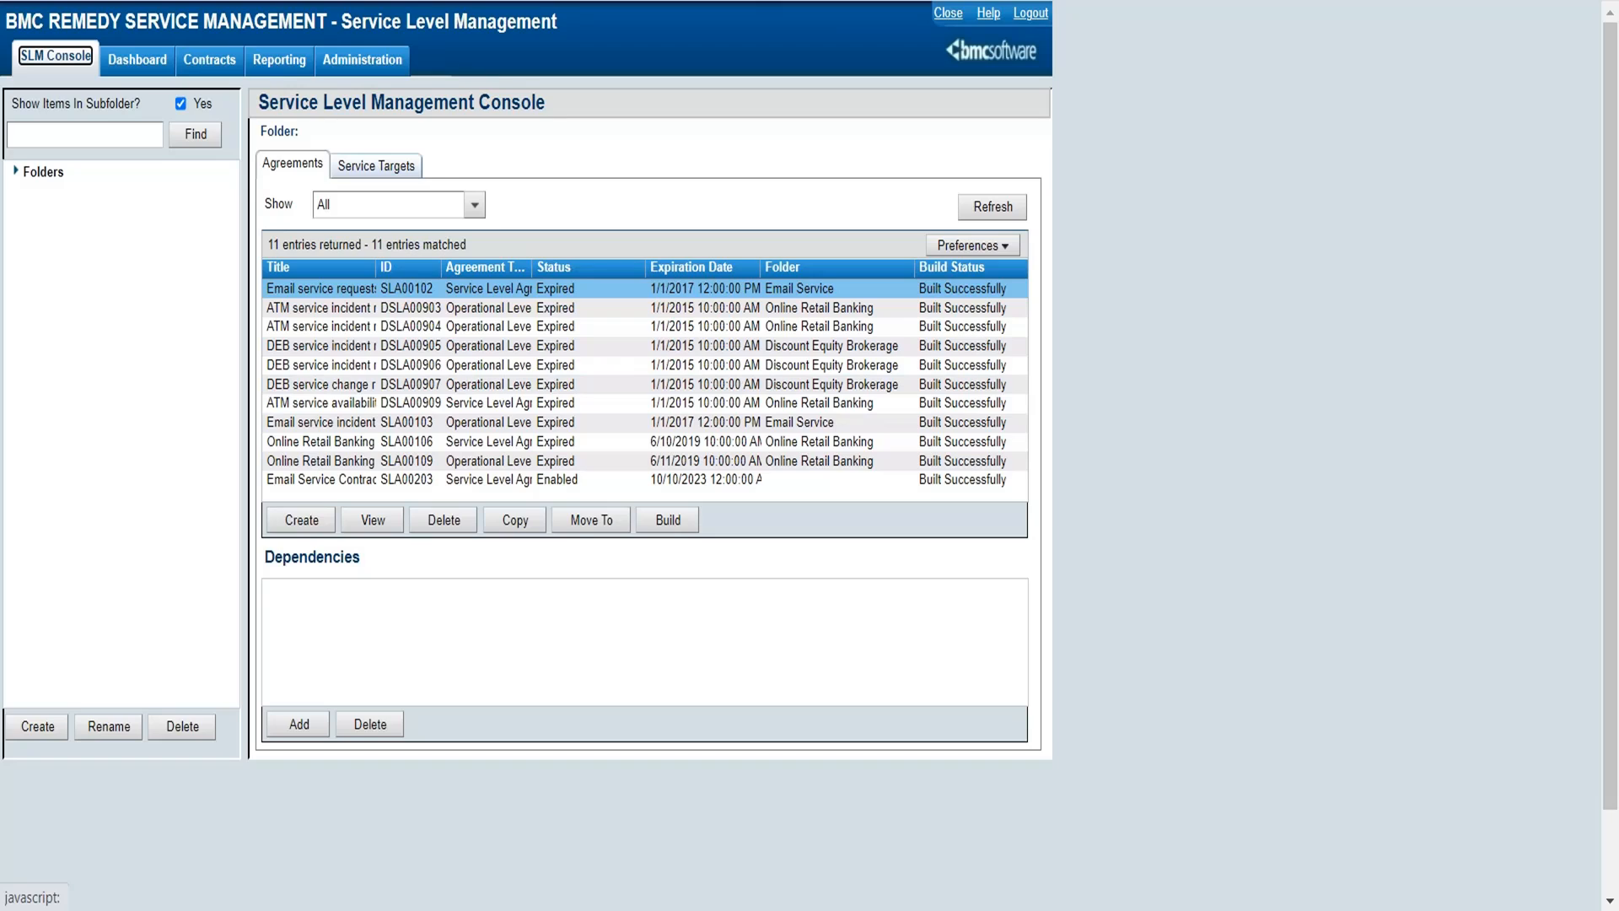
click(55, 56)
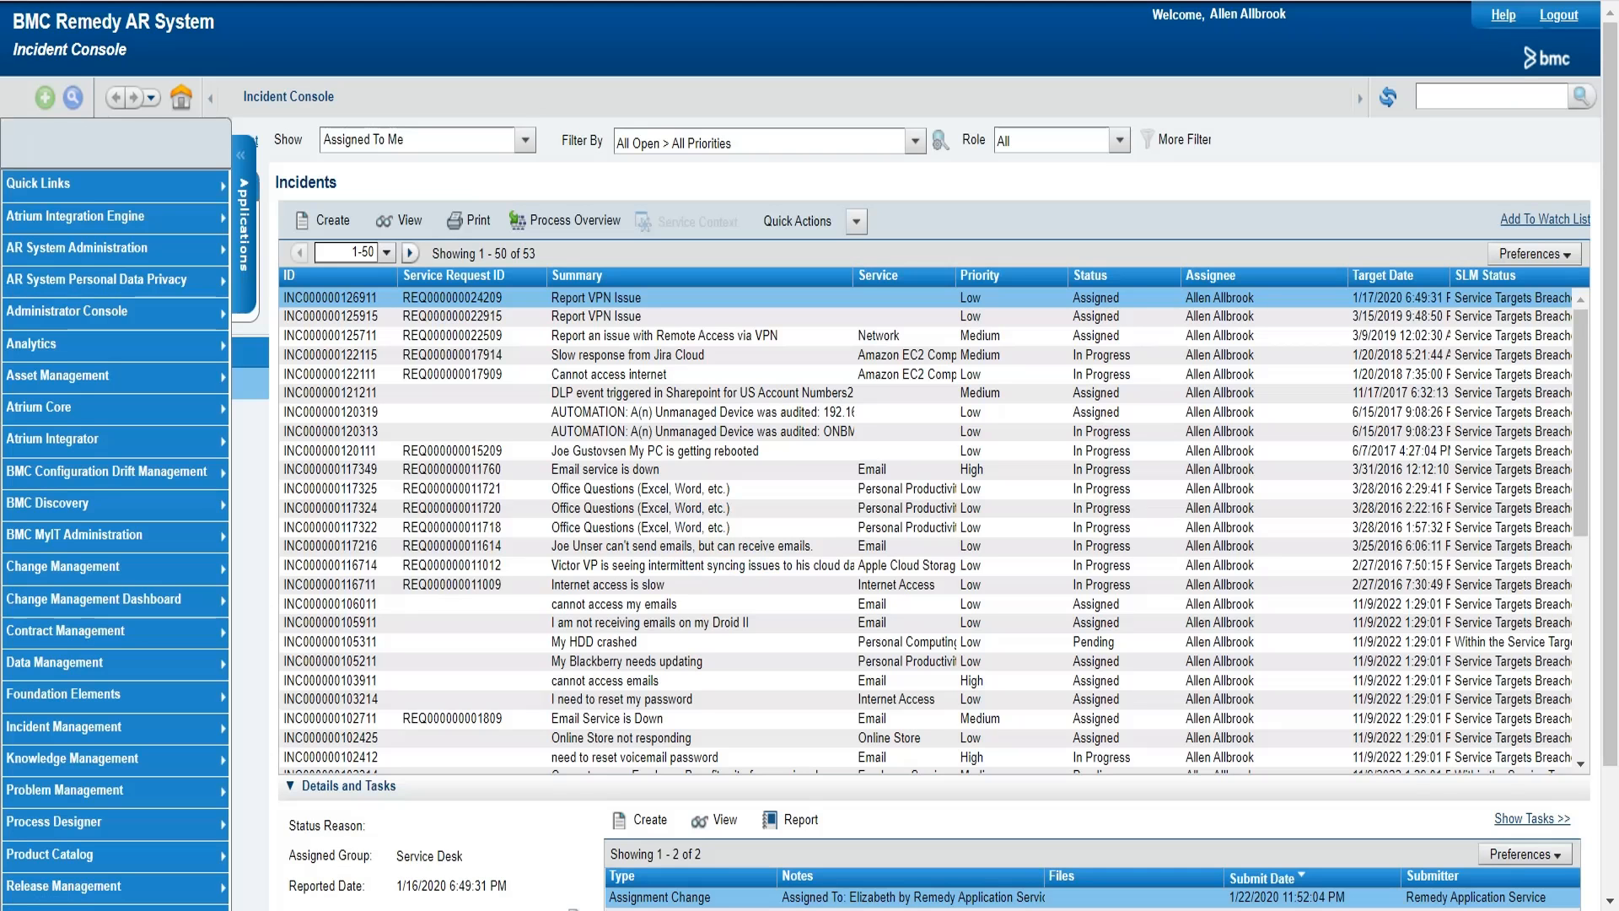
Switch to the Incident Console and start a new incident with summary "test", company Calbro Services and the customer's name.
mouse_move(101, 536)
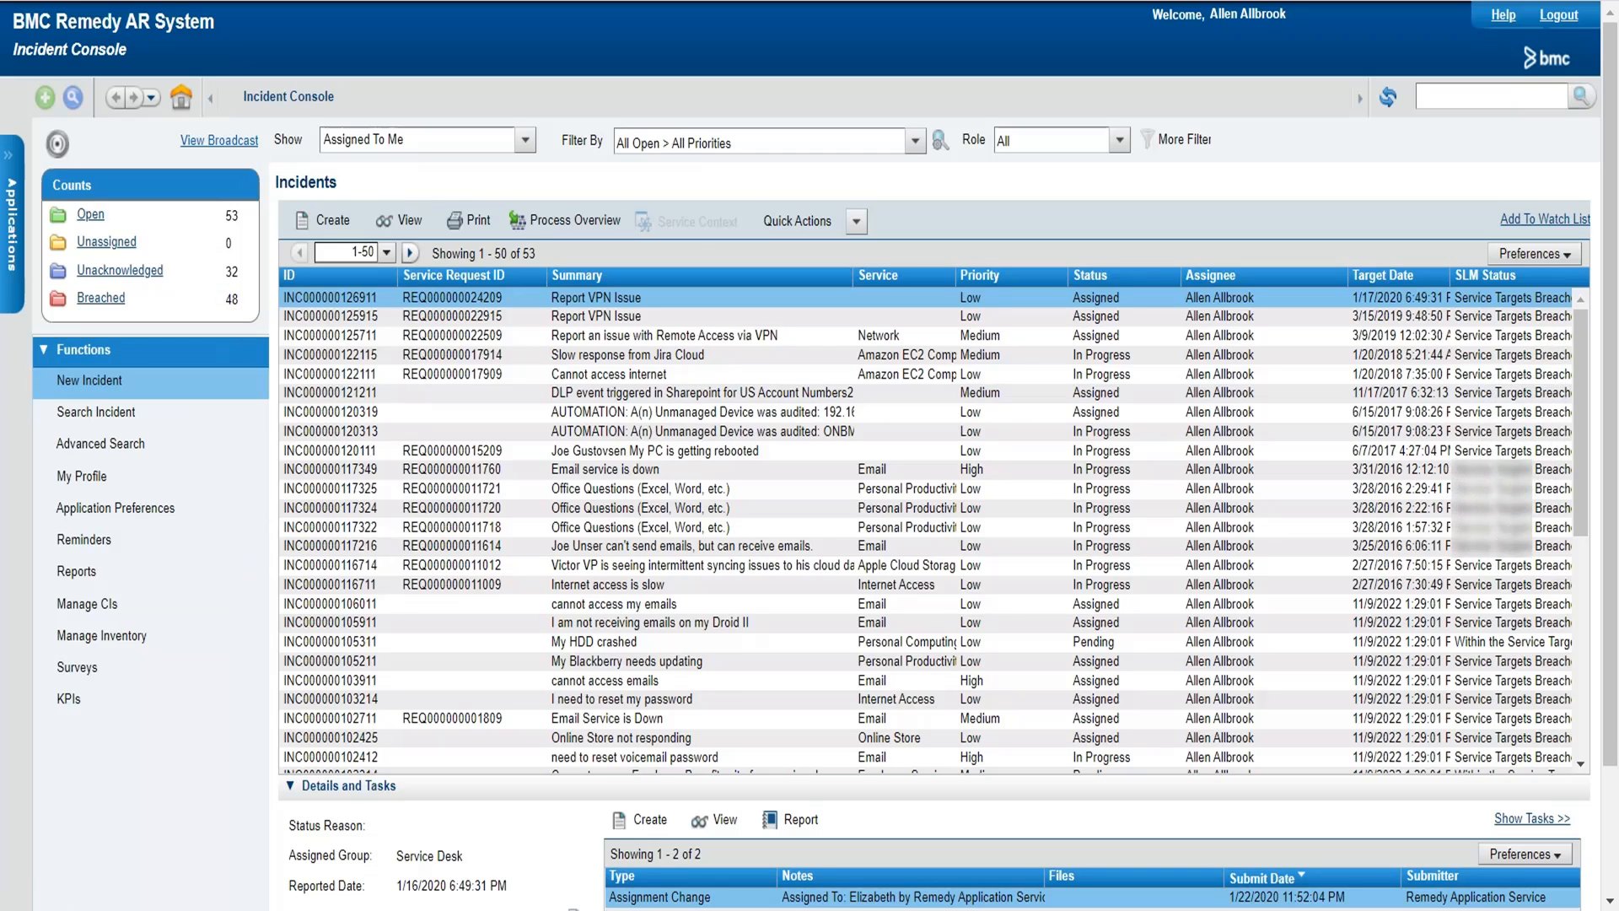
click(89, 380)
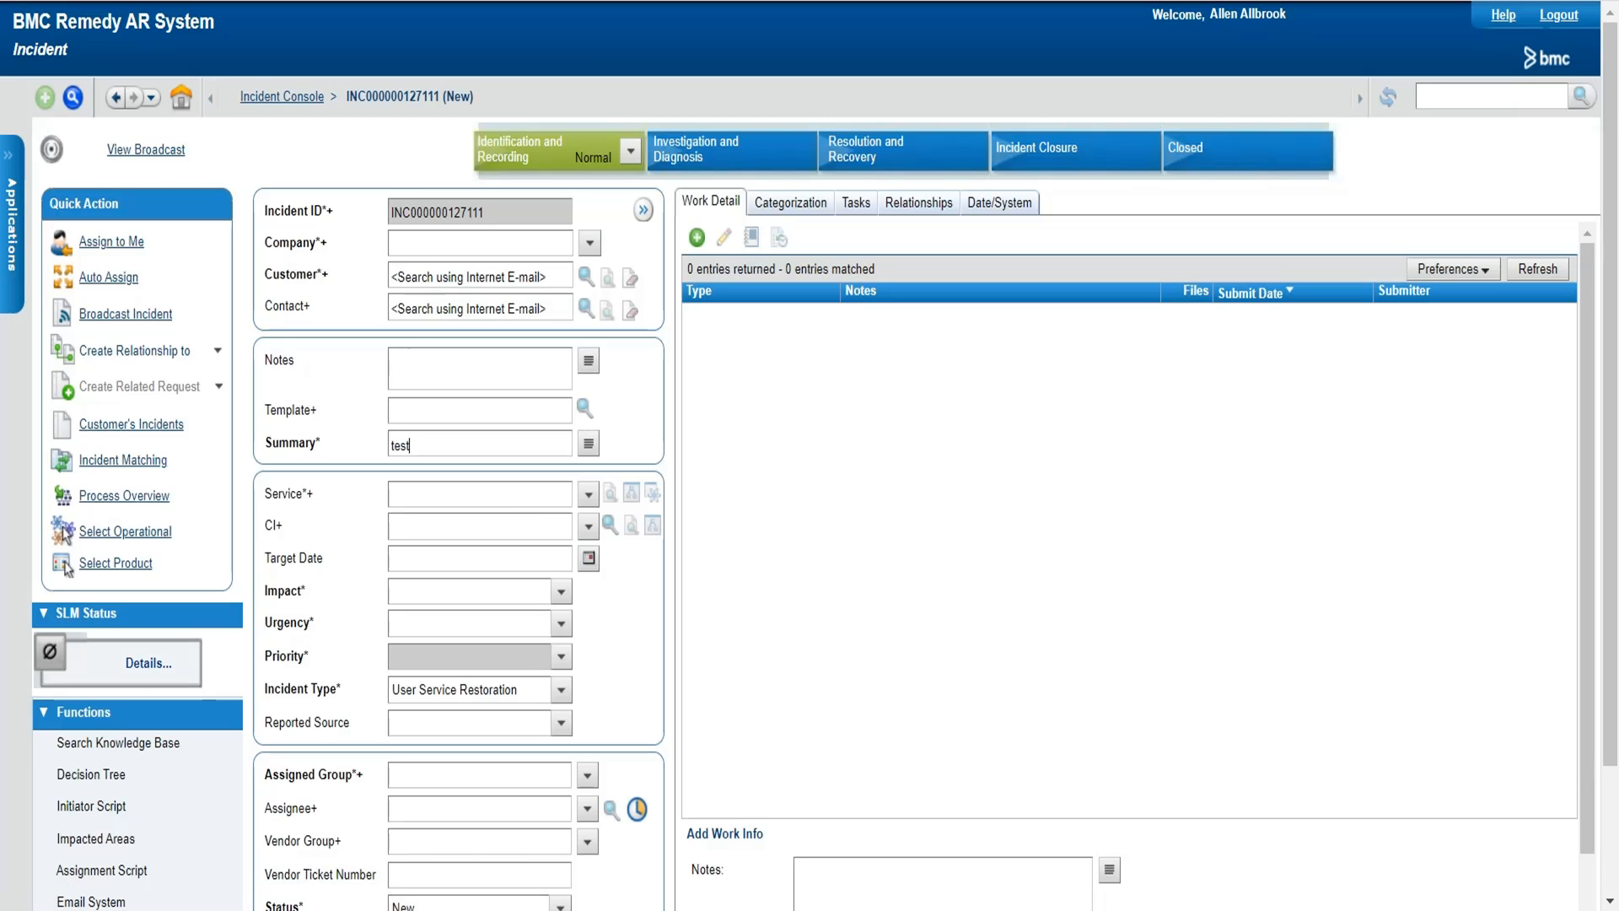
click(589, 242)
click(621, 254)
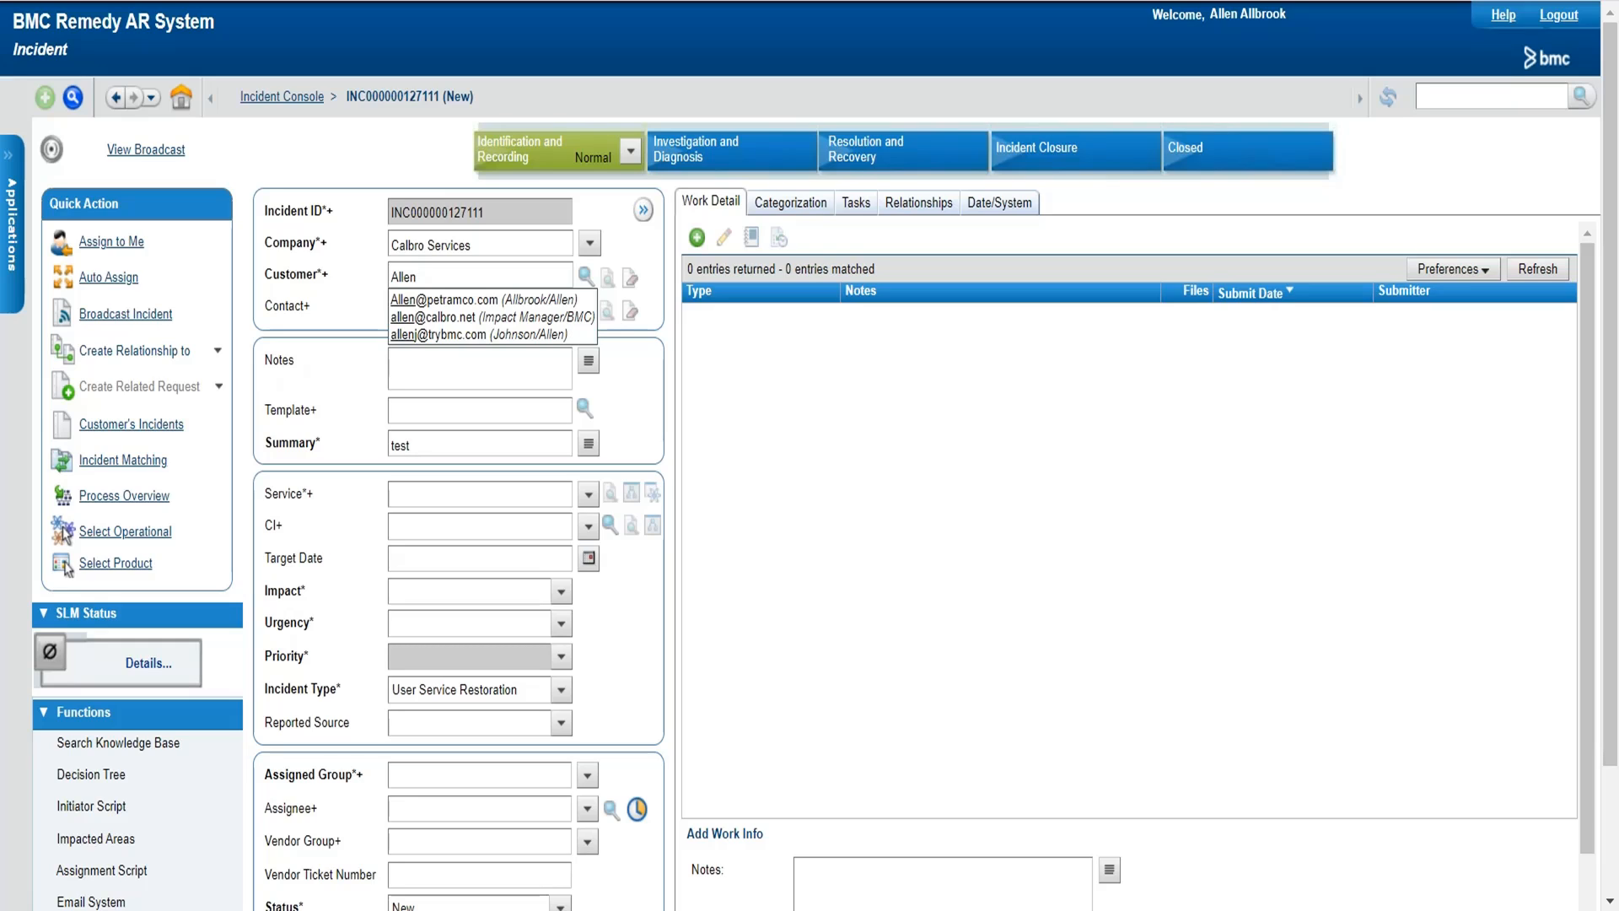
click(481, 299)
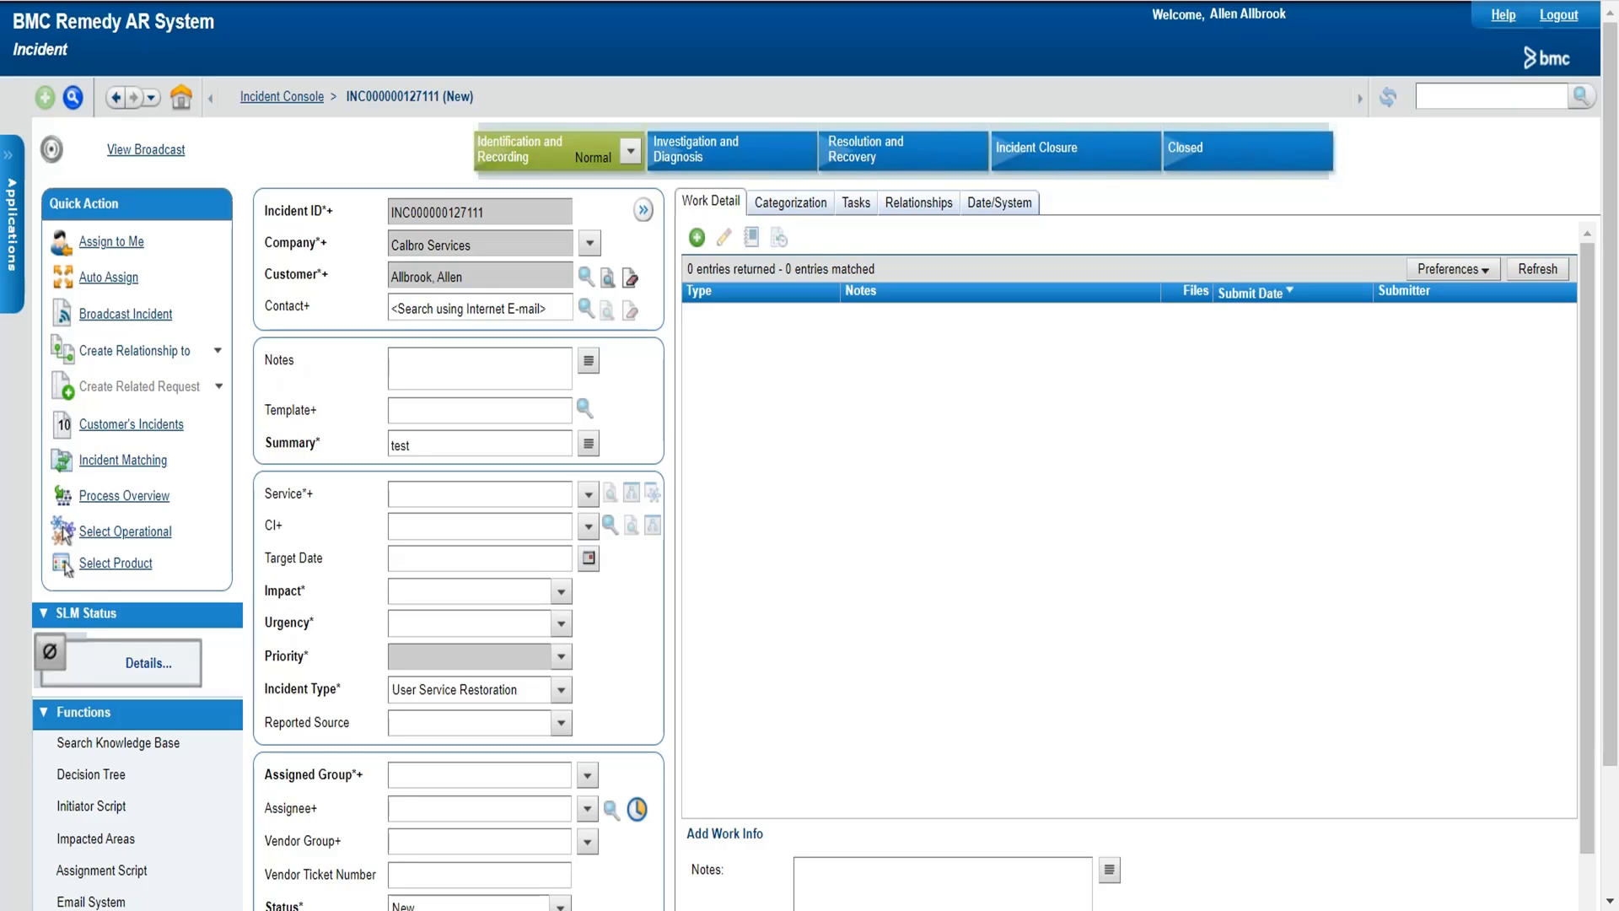
Set the incident's impact to 4-Minor/Localized and its urgency to 3-Medium.
click(560, 592)
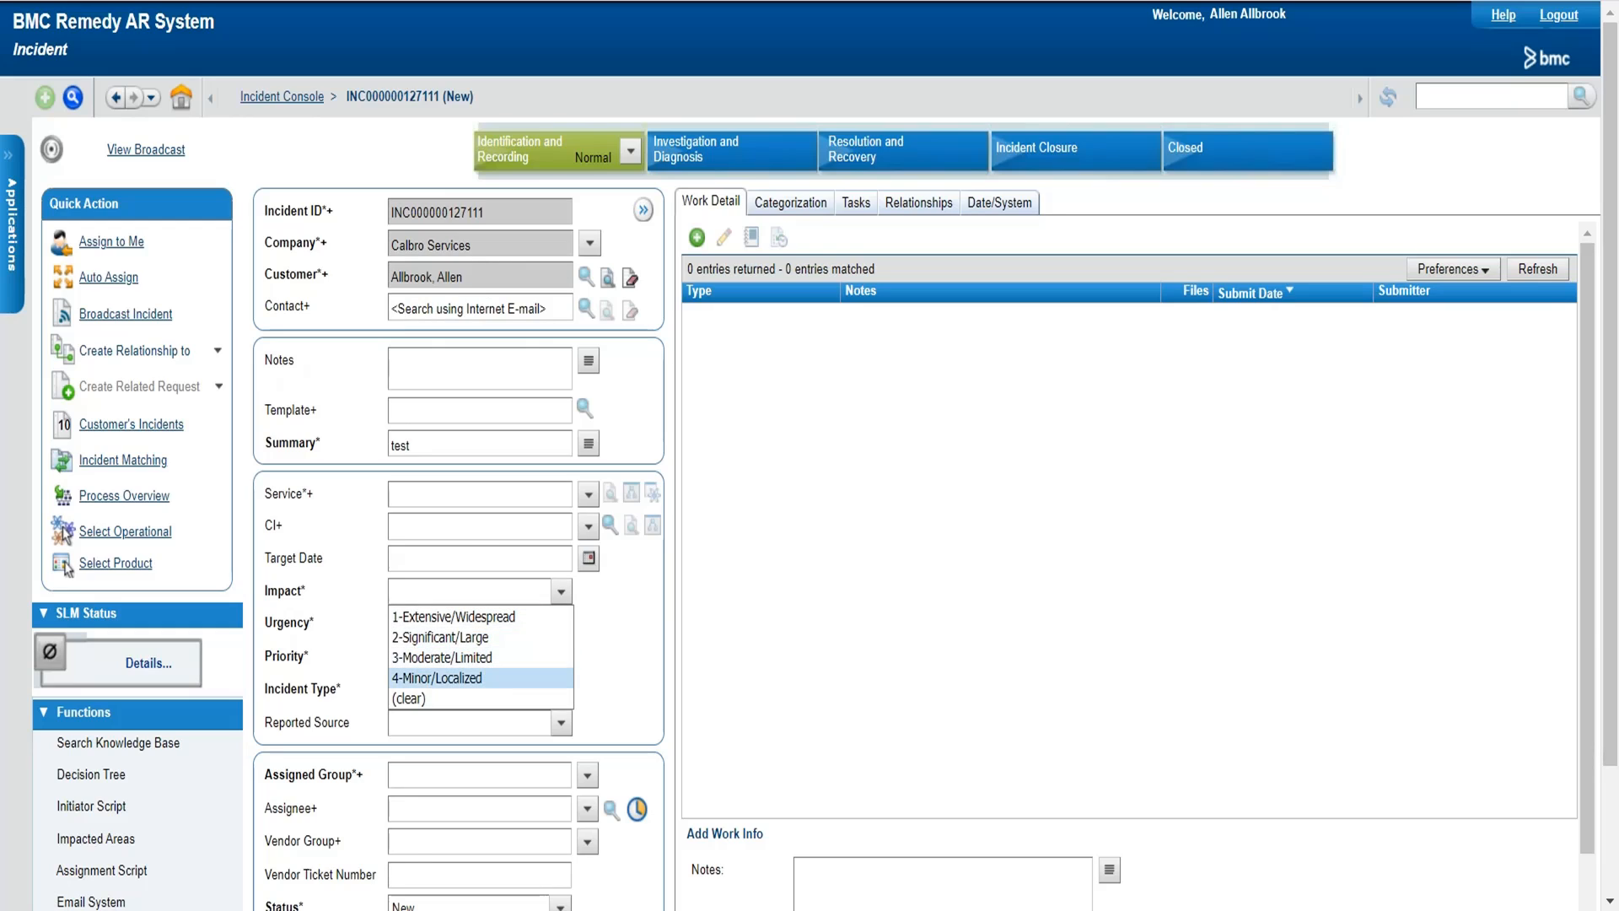
click(481, 677)
click(561, 623)
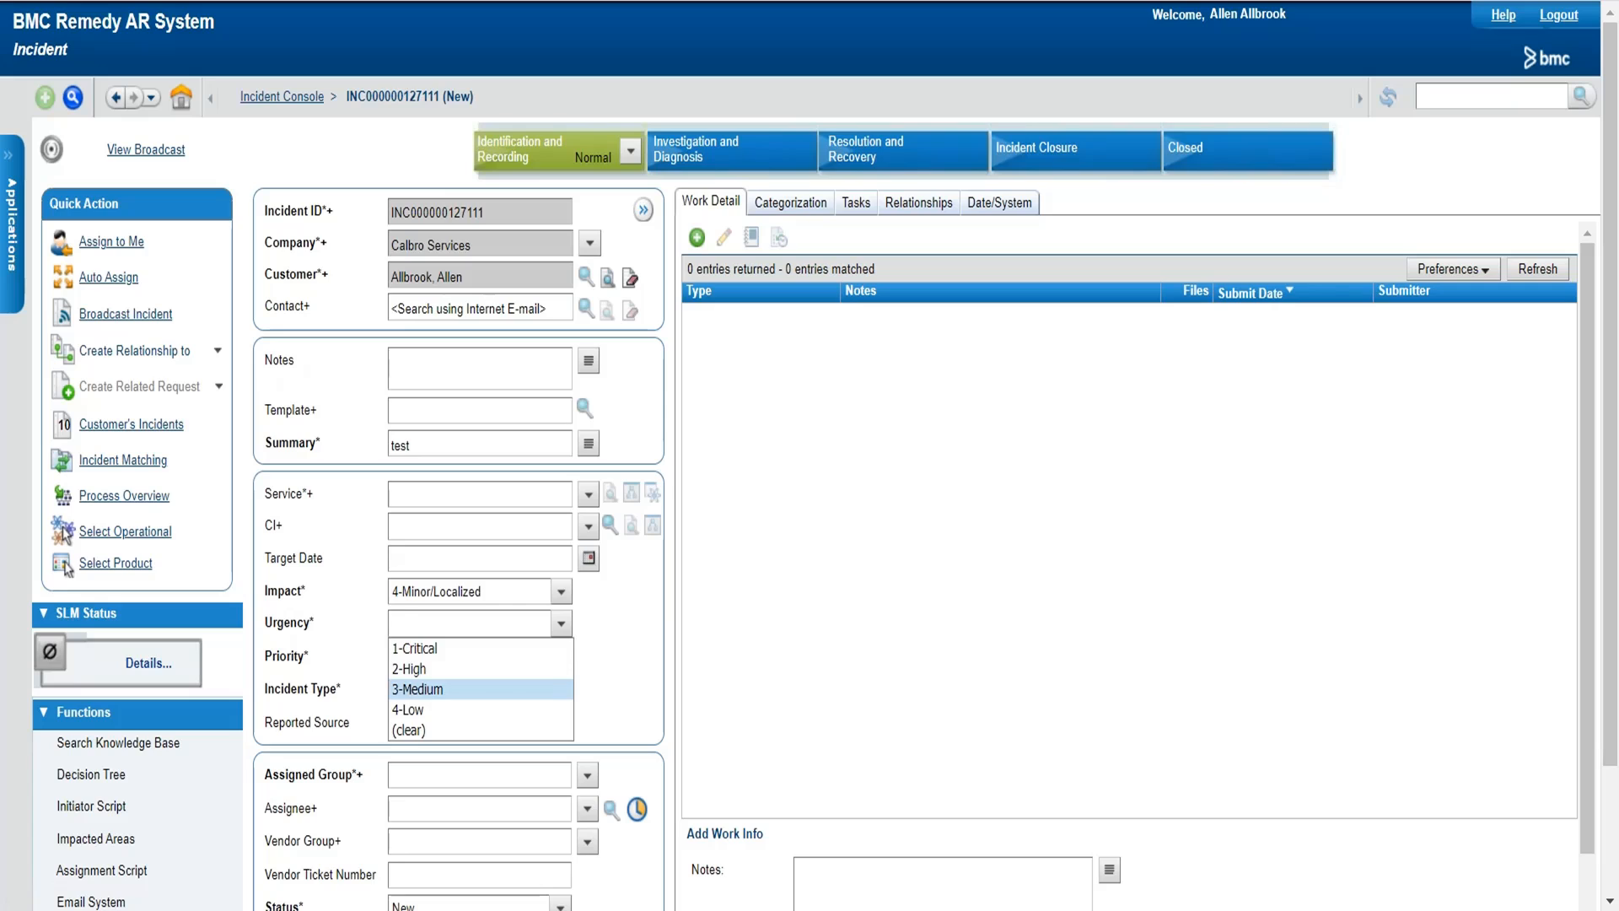
click(481, 690)
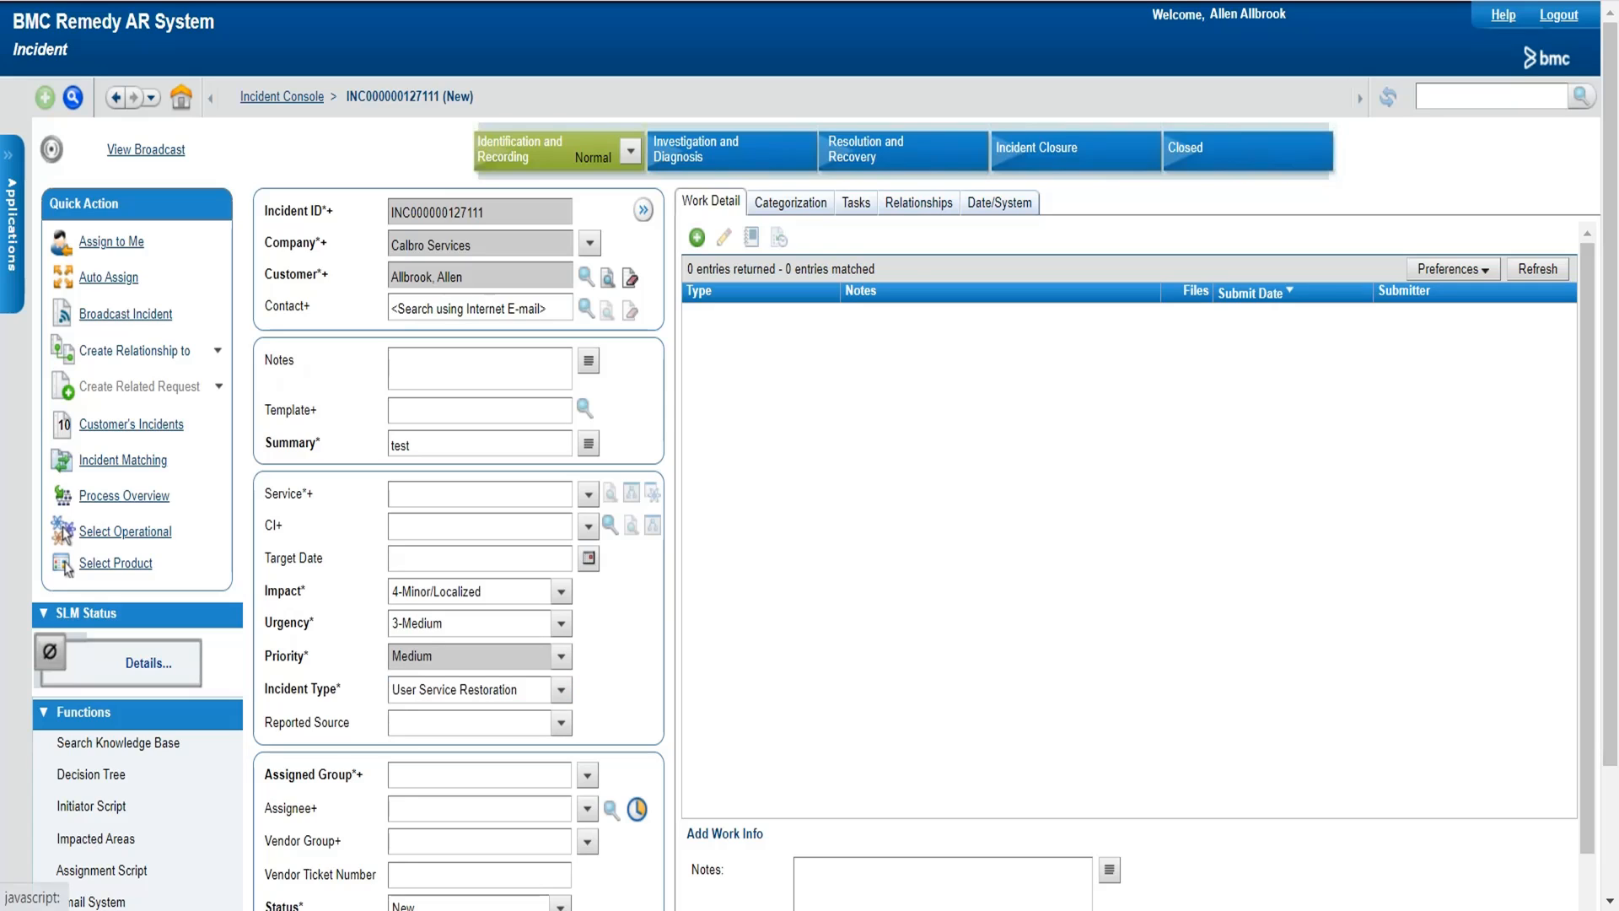
Set the incident's operational categorization to Request, Software and Install for tiers 1 to 3.
click(790, 202)
click(1082, 314)
click(1114, 424)
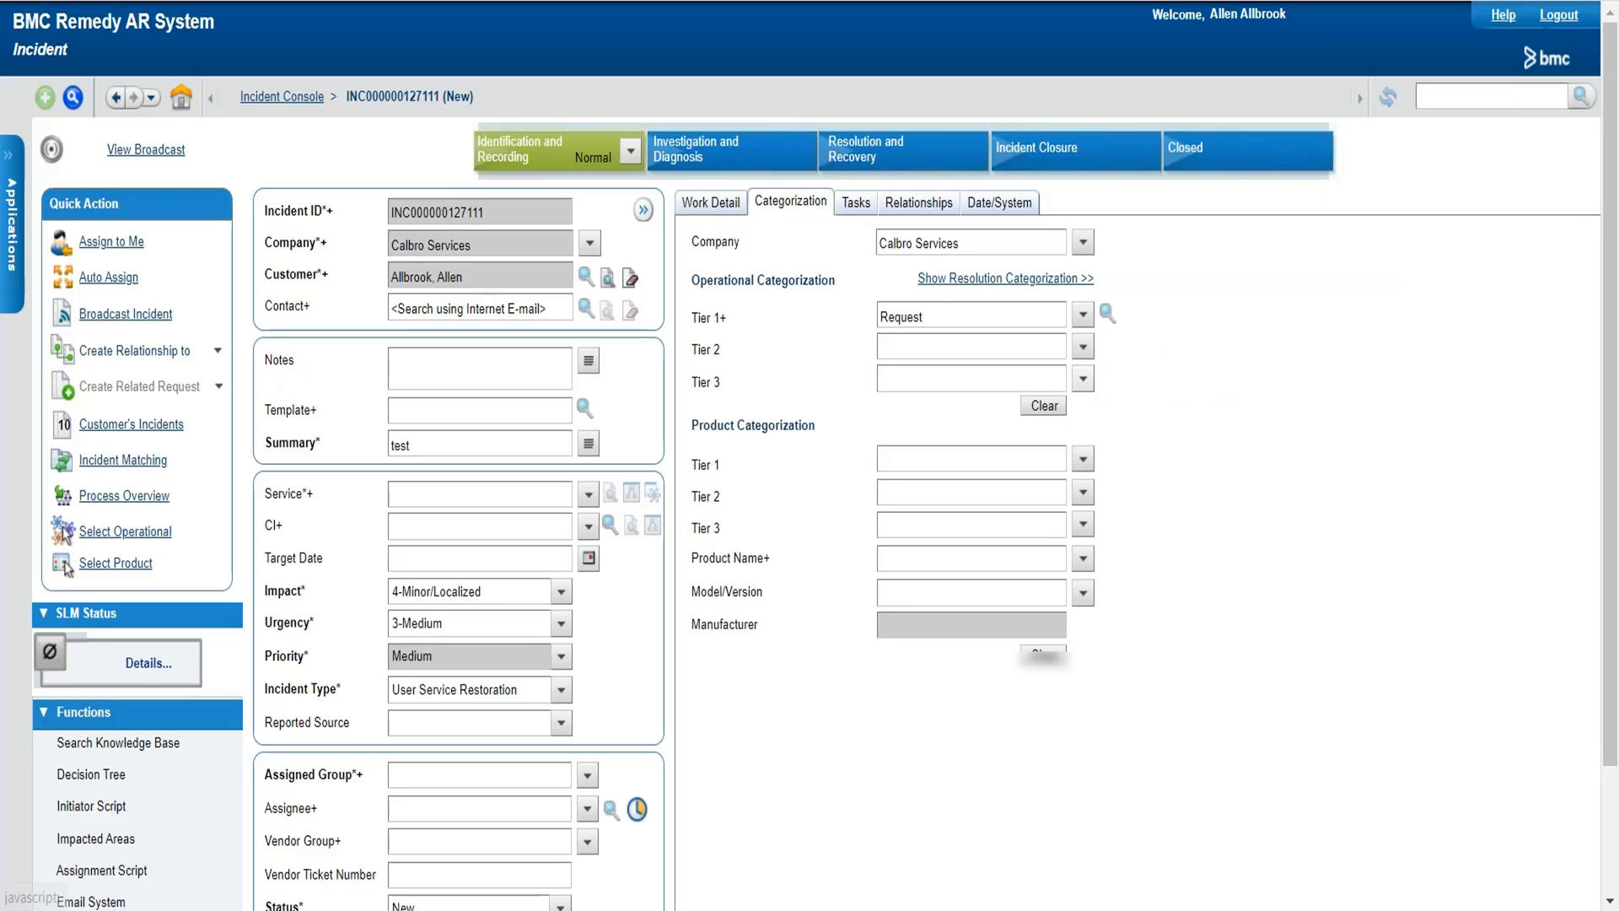
click(1083, 347)
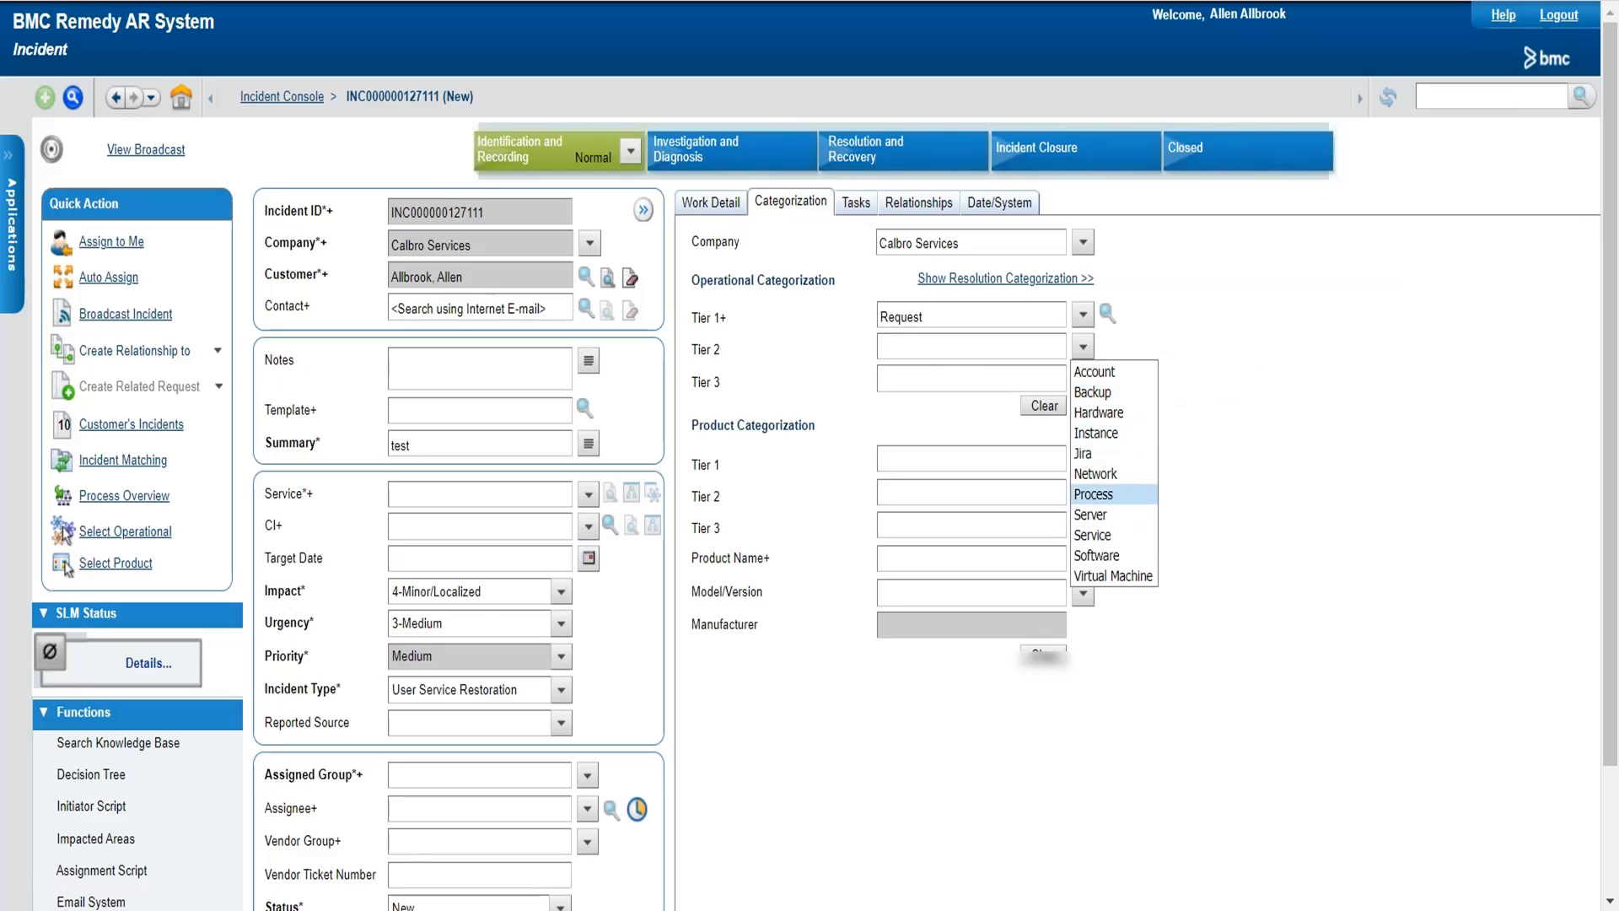
click(1097, 555)
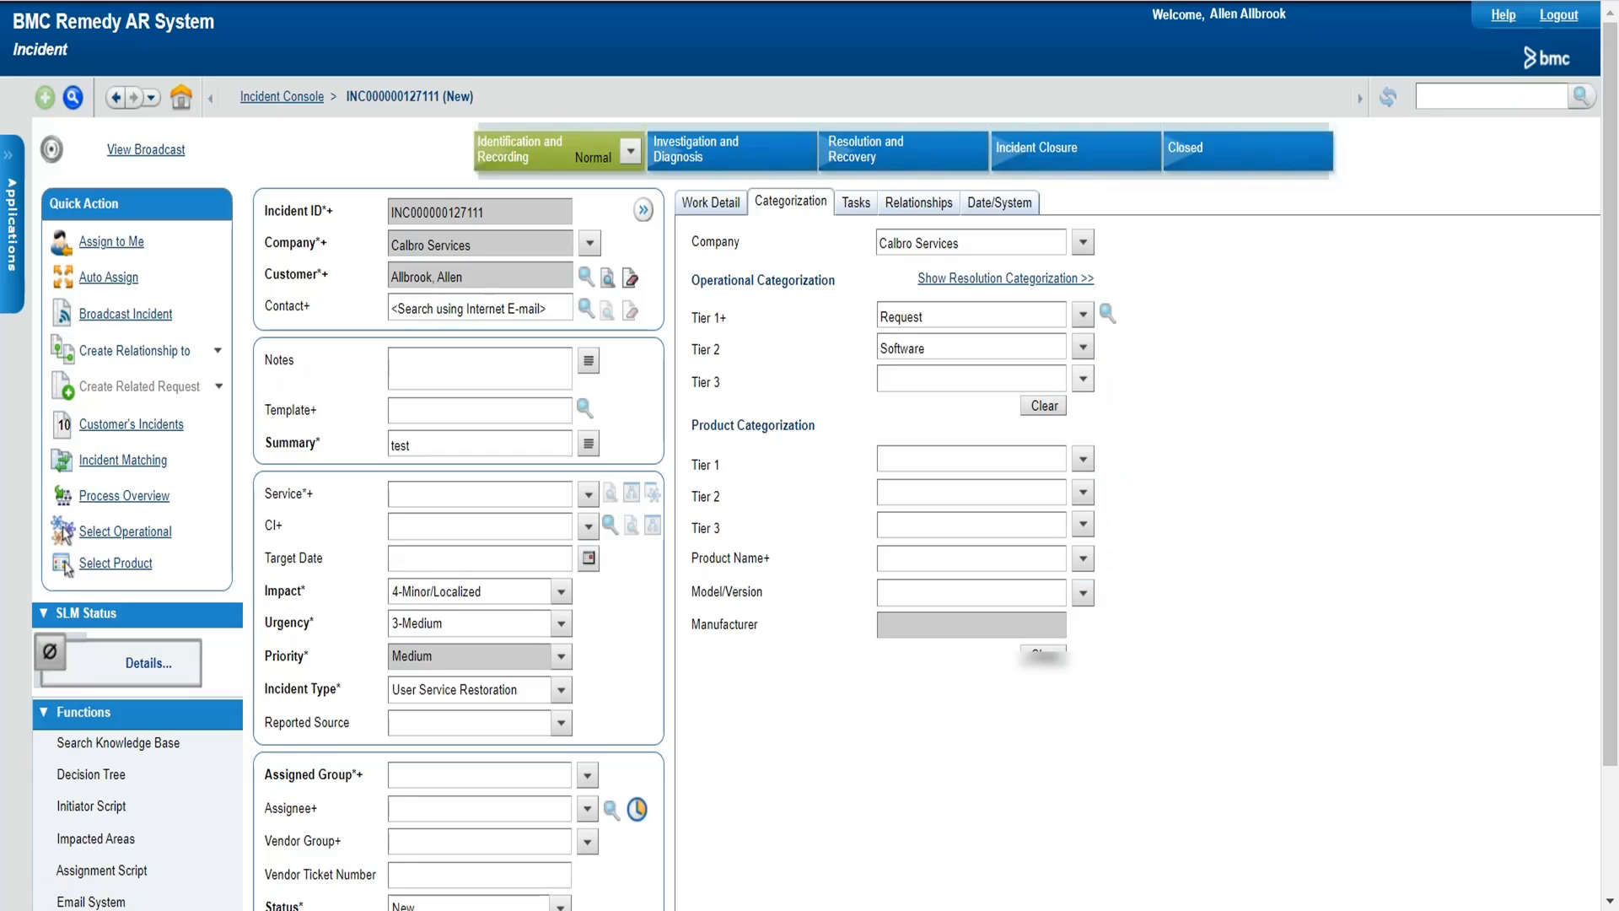
click(1083, 379)
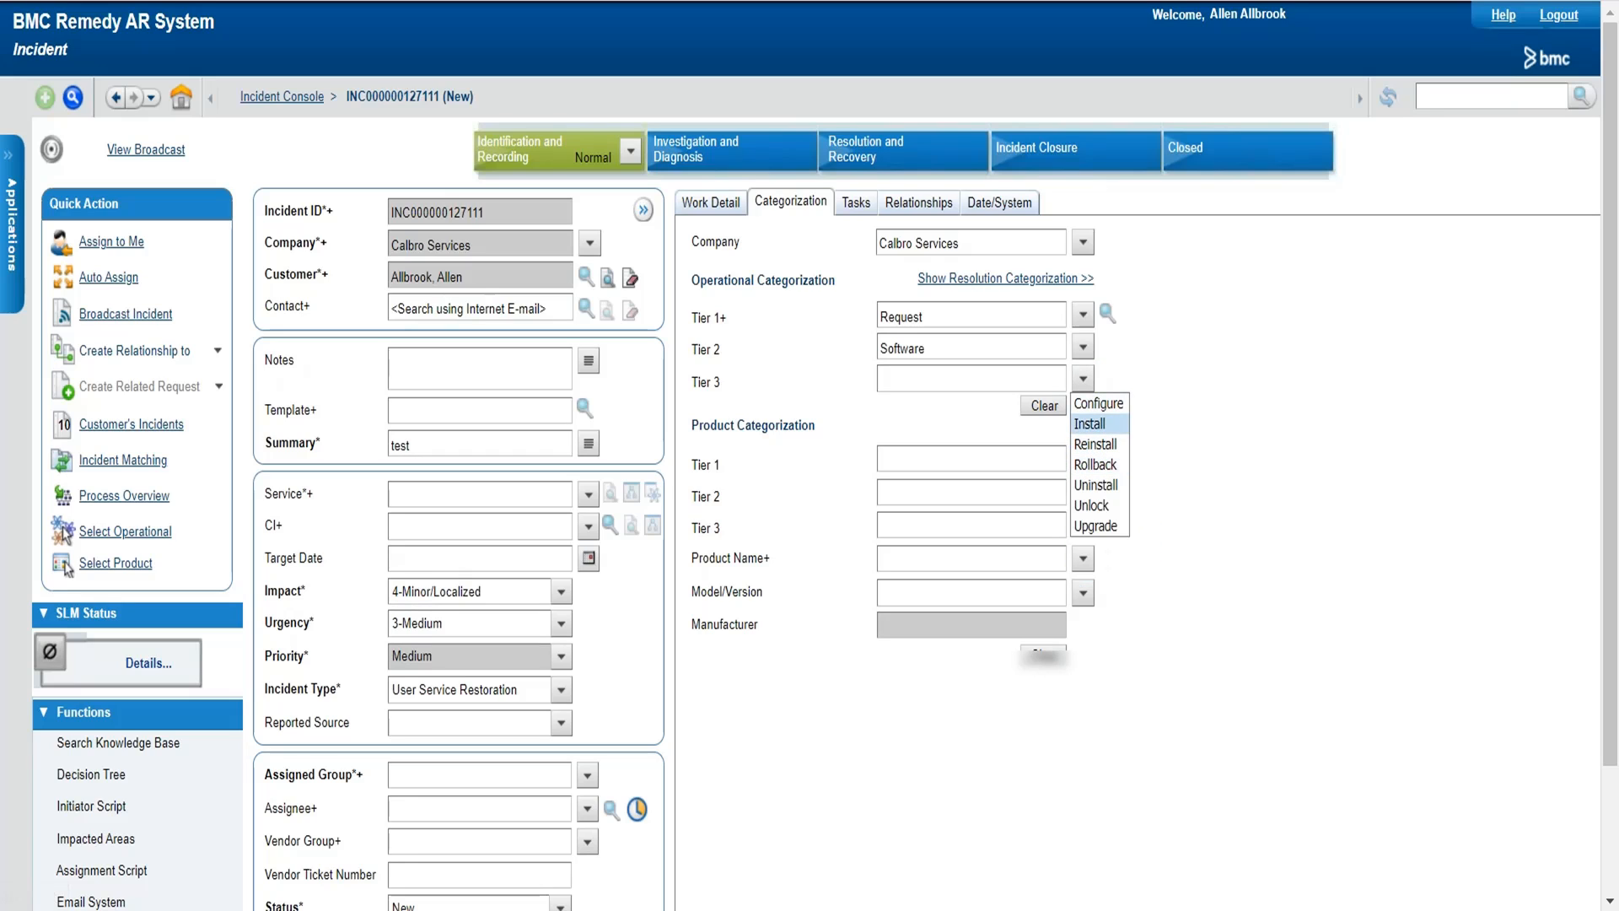
key(Return)
Assign the incident to the Help Desk Support group under Calbro Services and save the incident.
scroll(809, 455, down, 3)
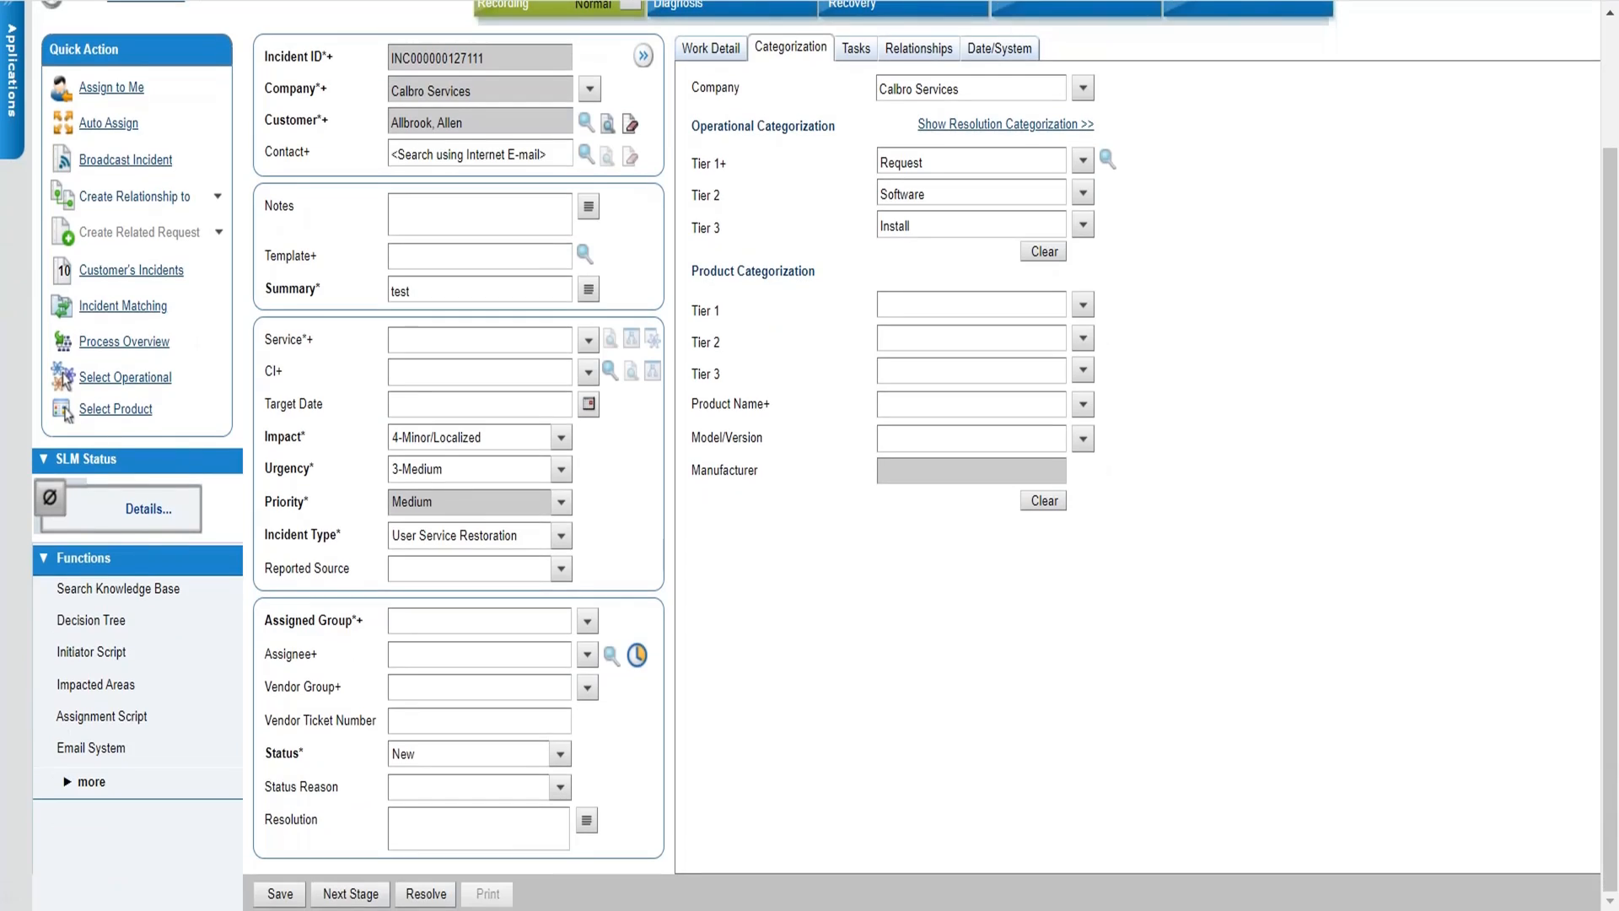
click(587, 619)
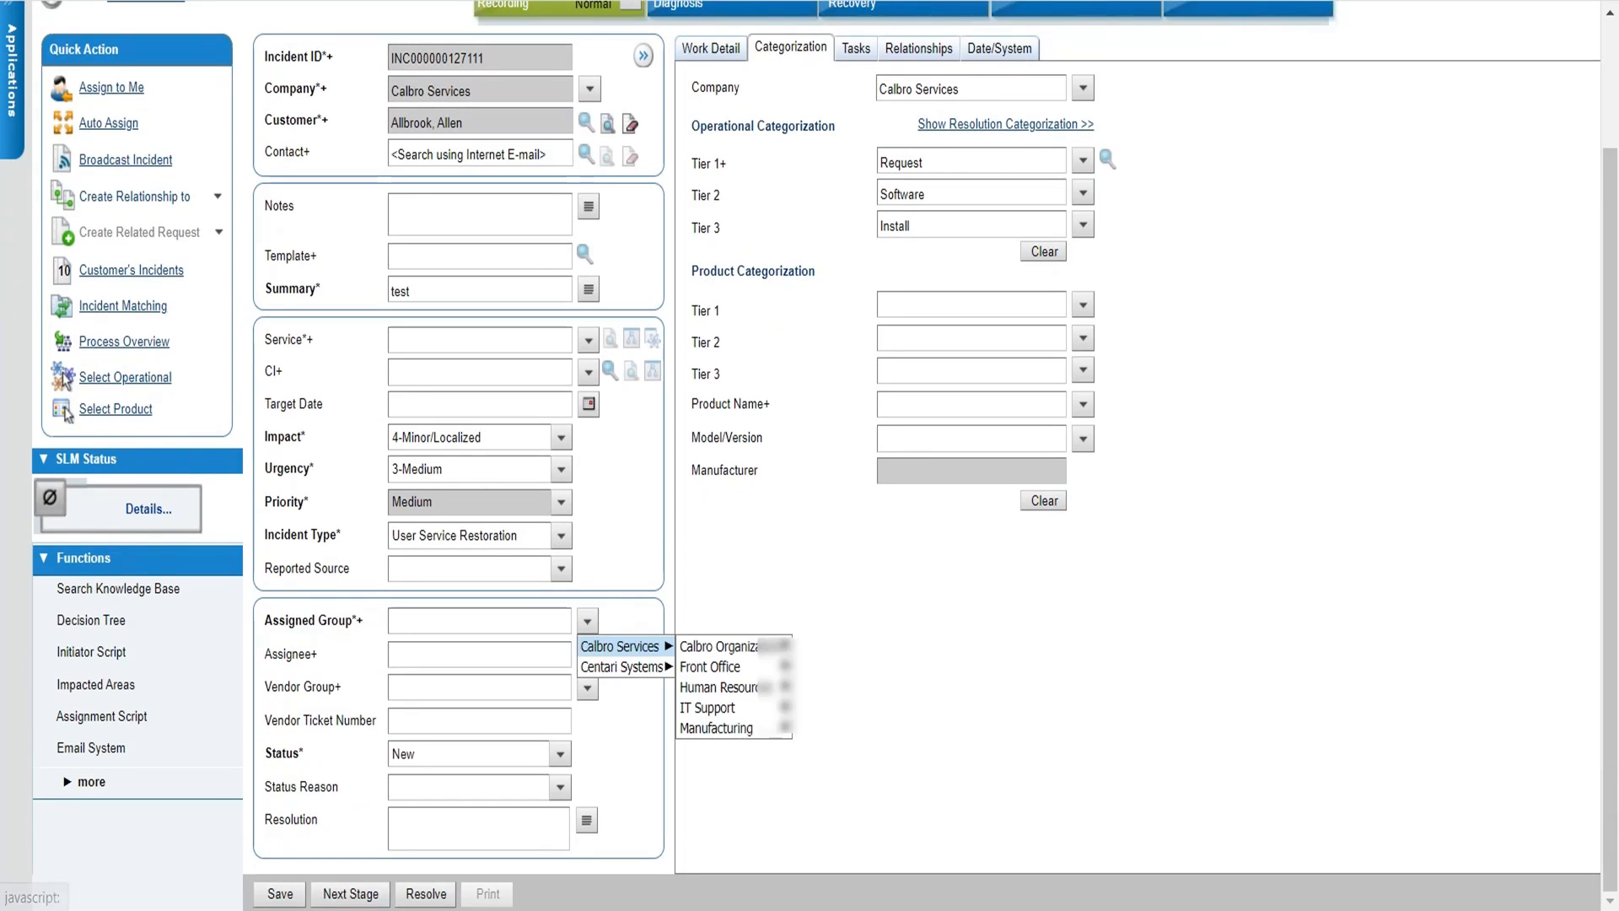
click(847, 646)
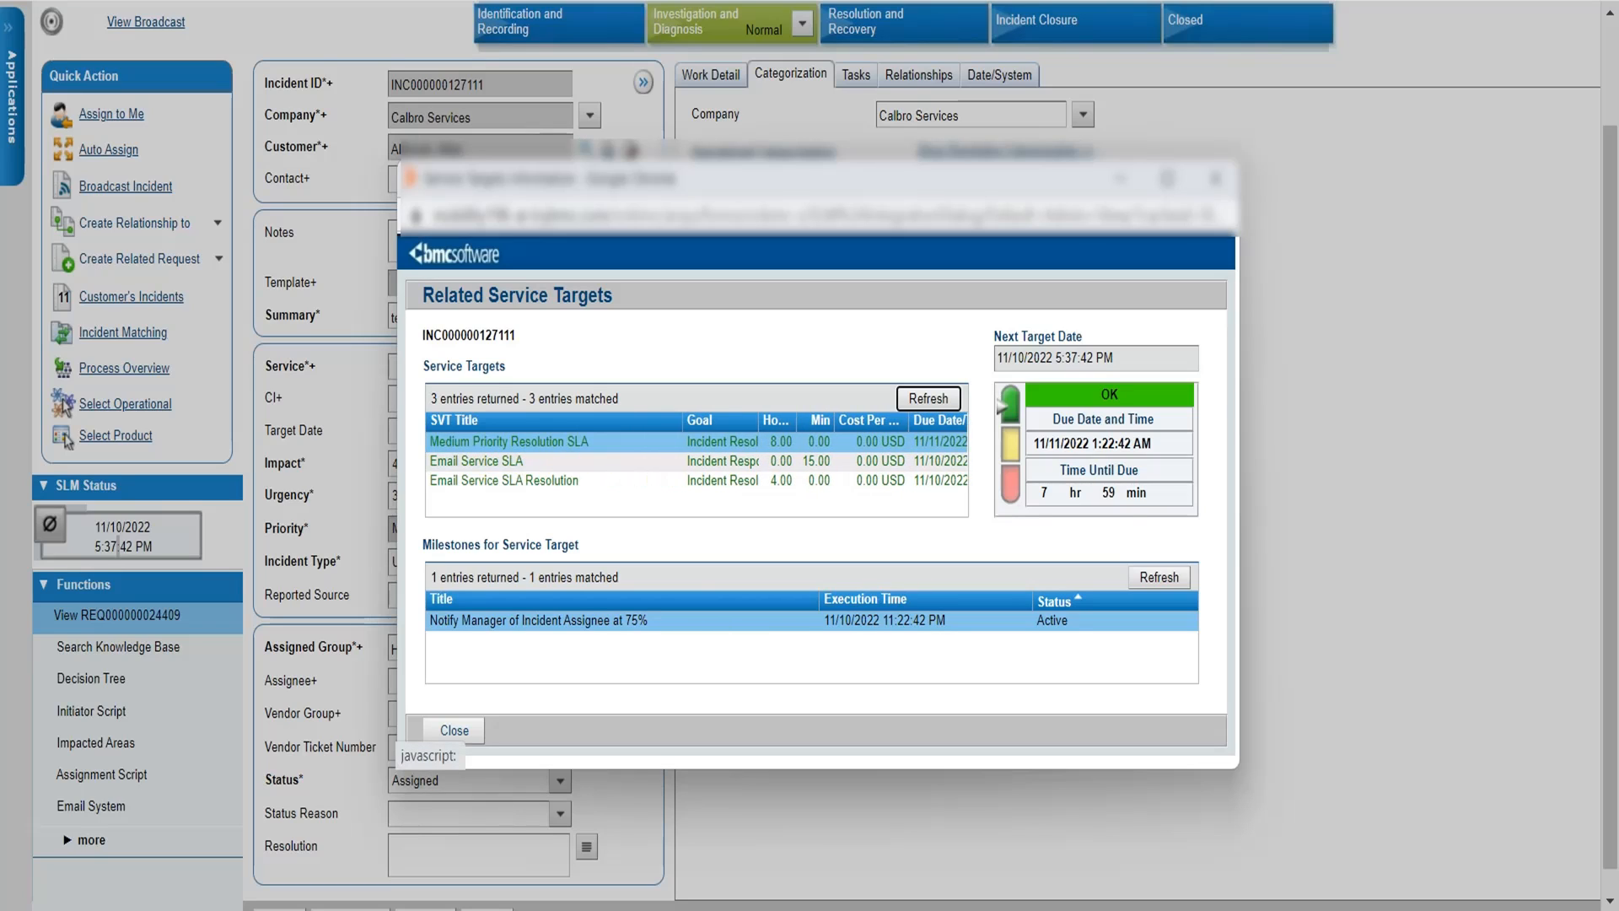
Examine the due dates, remaining times and milestones of Email Service SLA and Email Service SLA Resolution in the incident's related service targets, then close them.
click(477, 461)
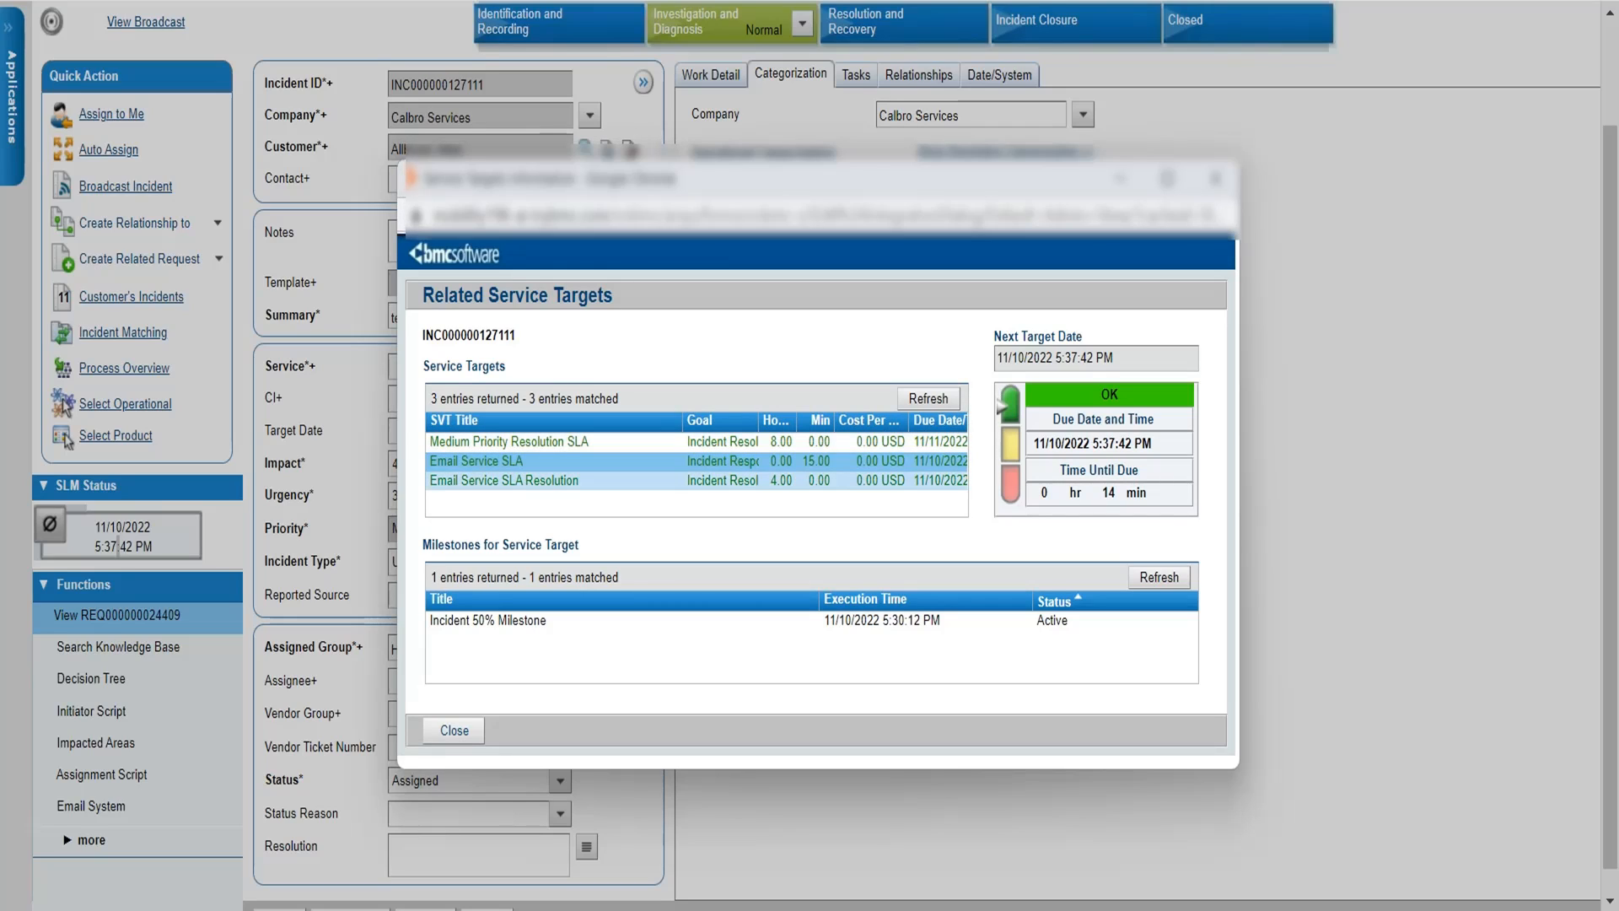
click(504, 480)
click(506, 460)
click(488, 619)
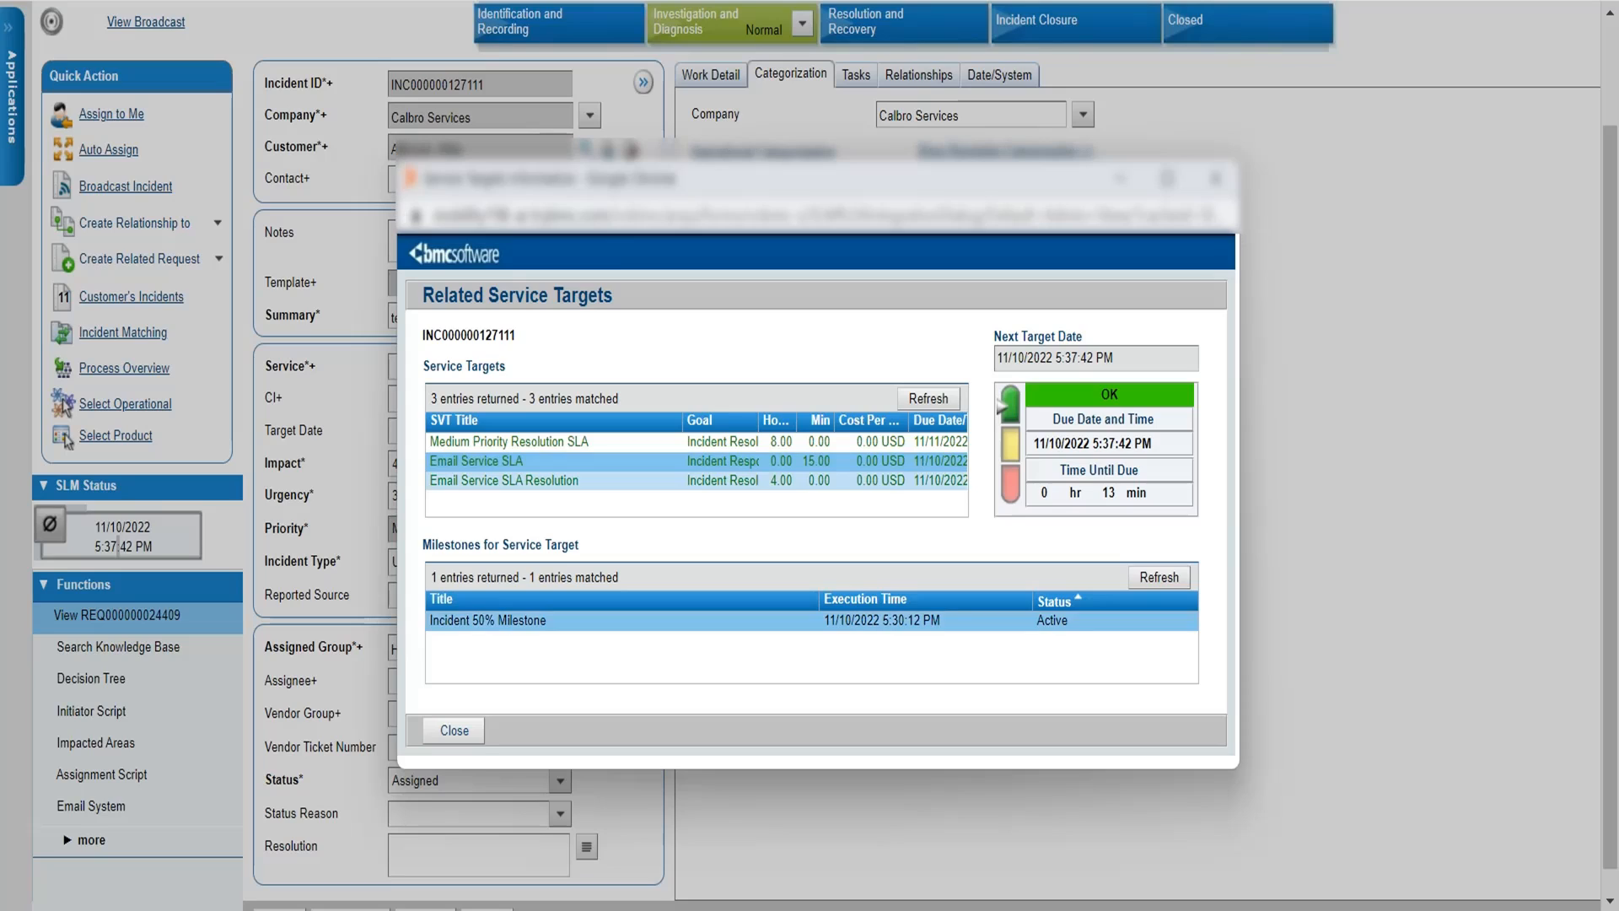
click(505, 480)
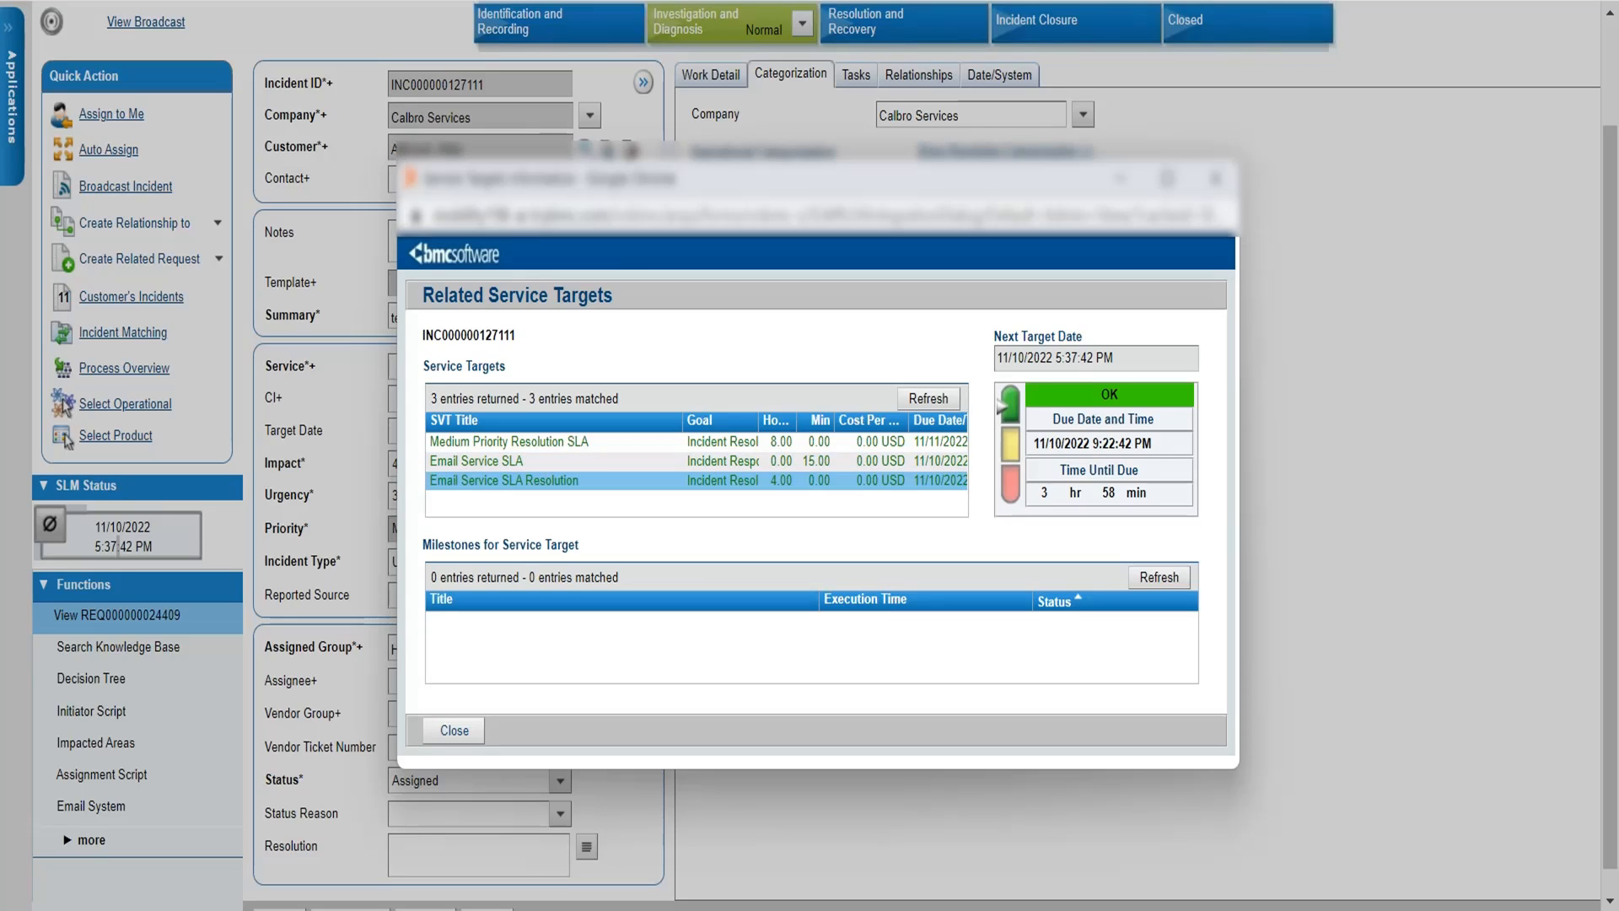
click(477, 461)
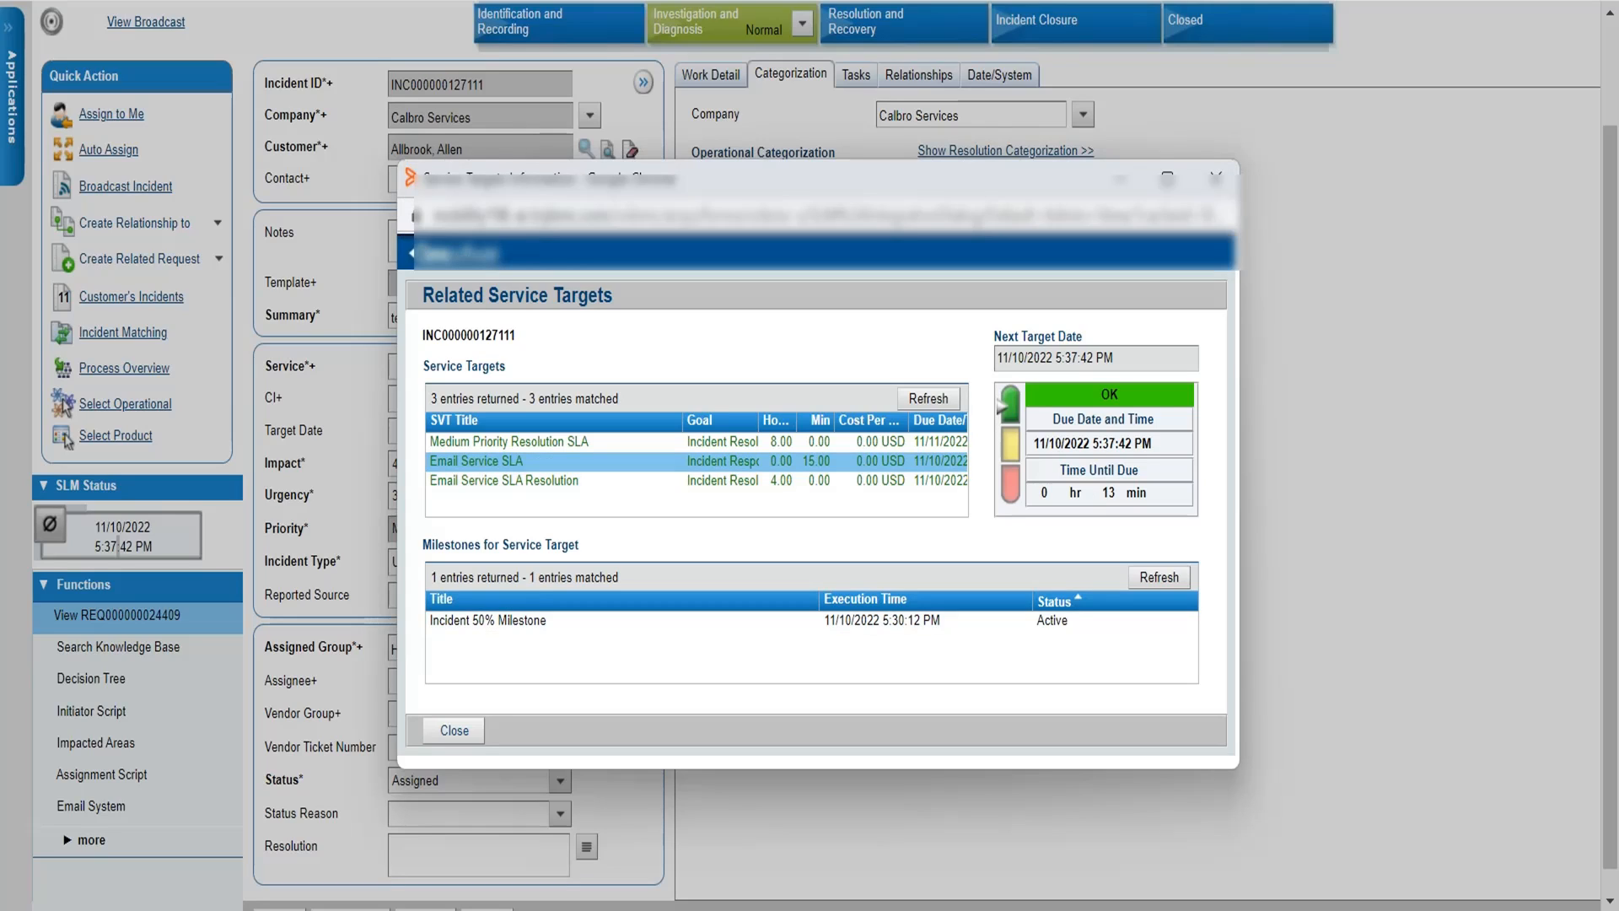
click(504, 480)
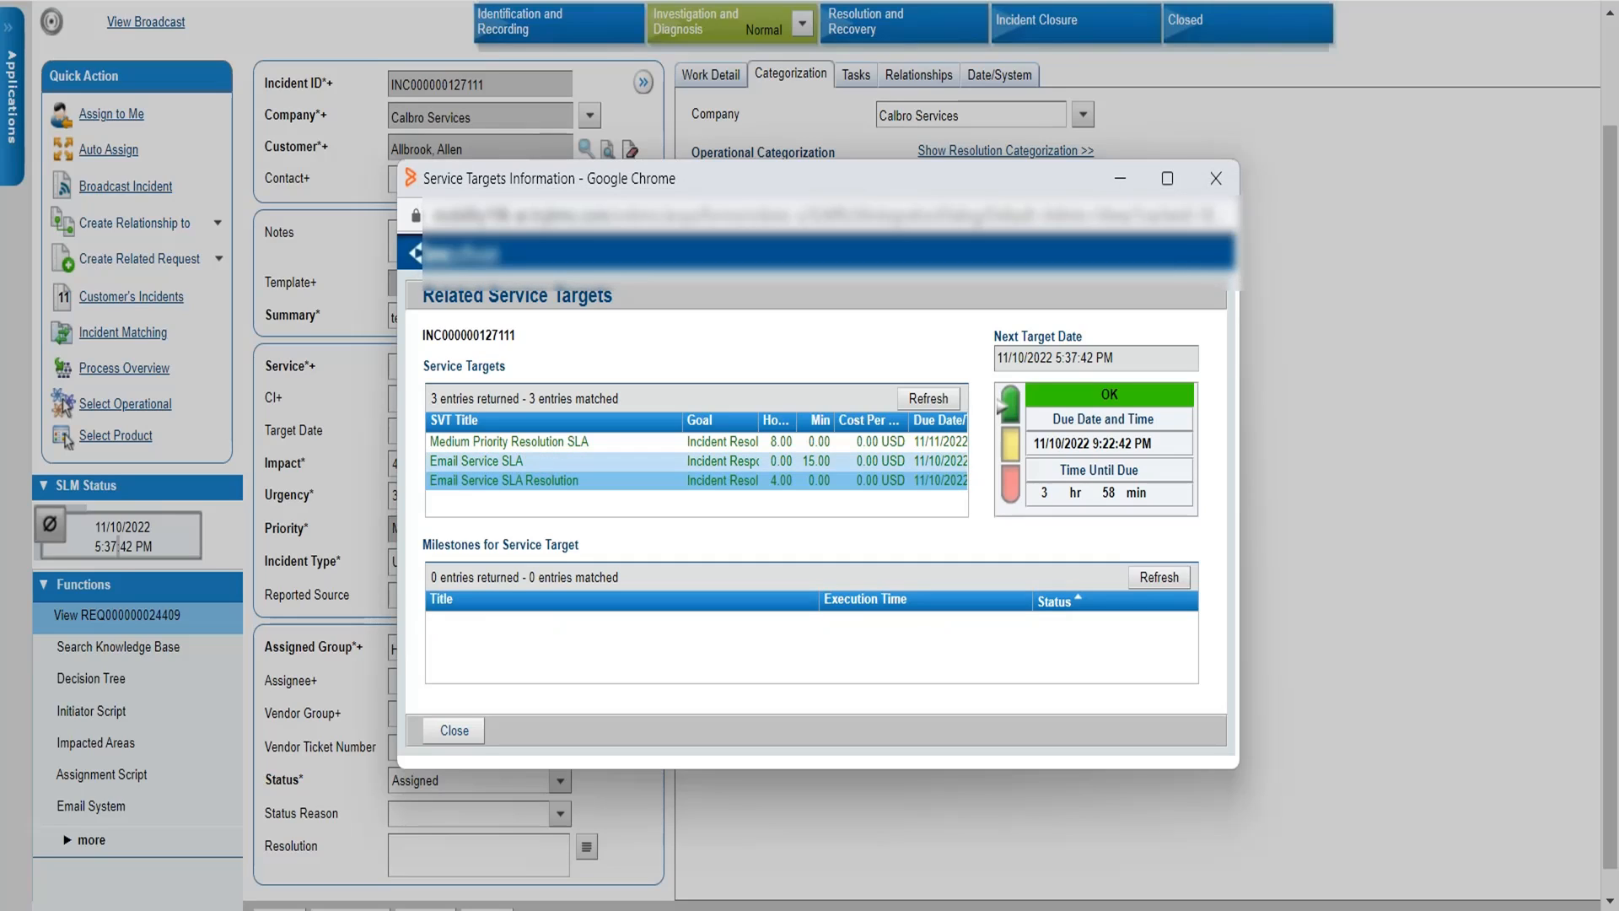
click(506, 461)
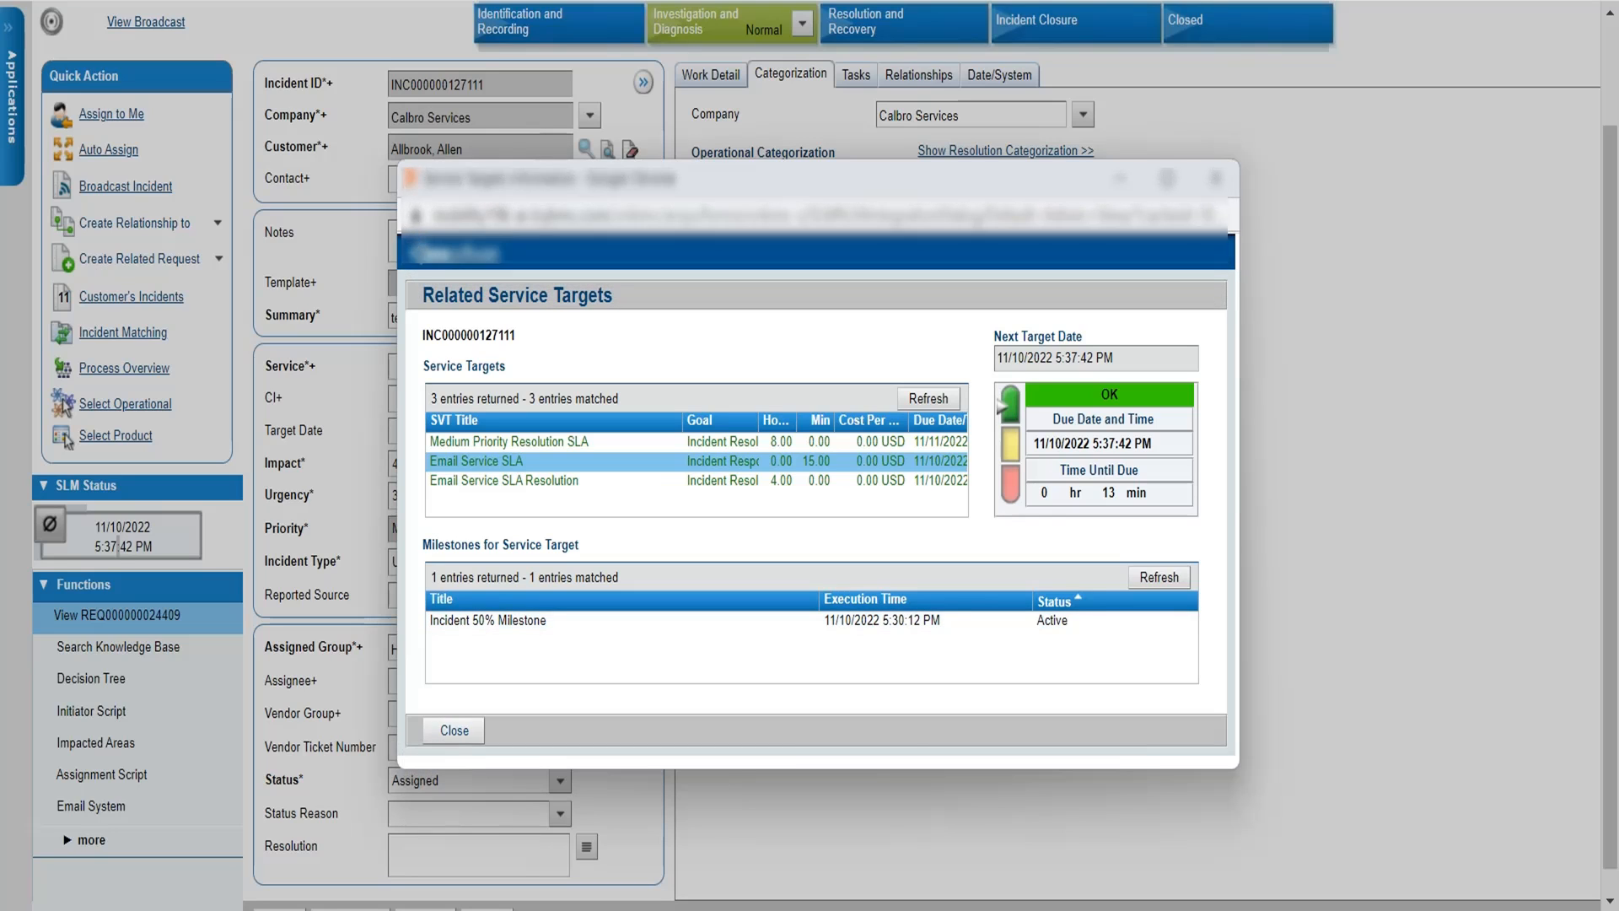
click(453, 730)
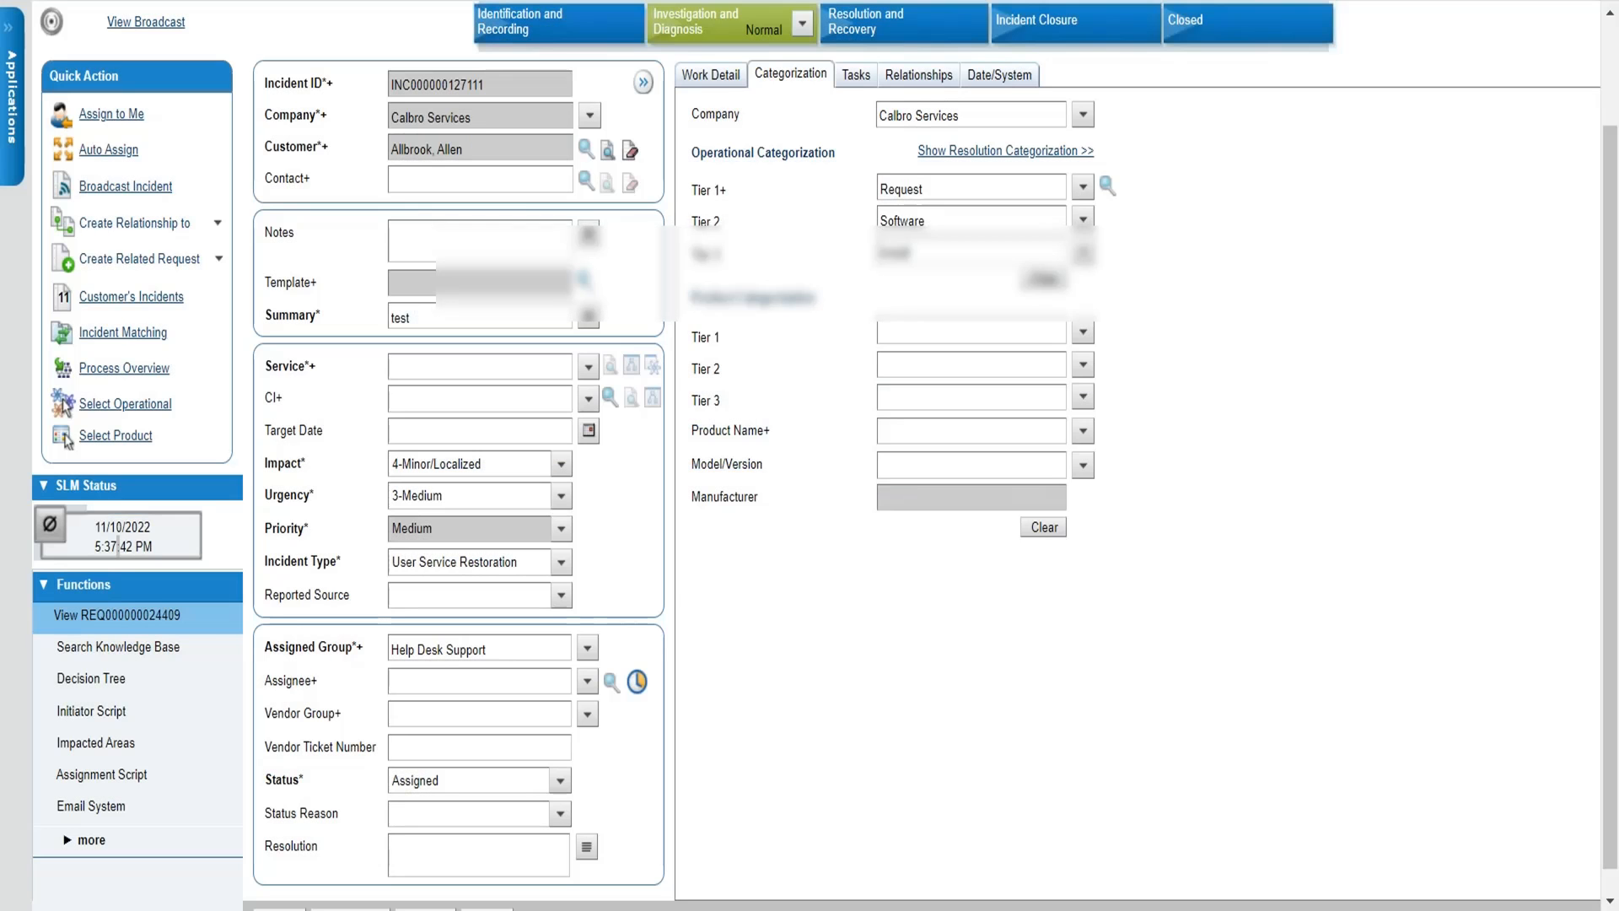